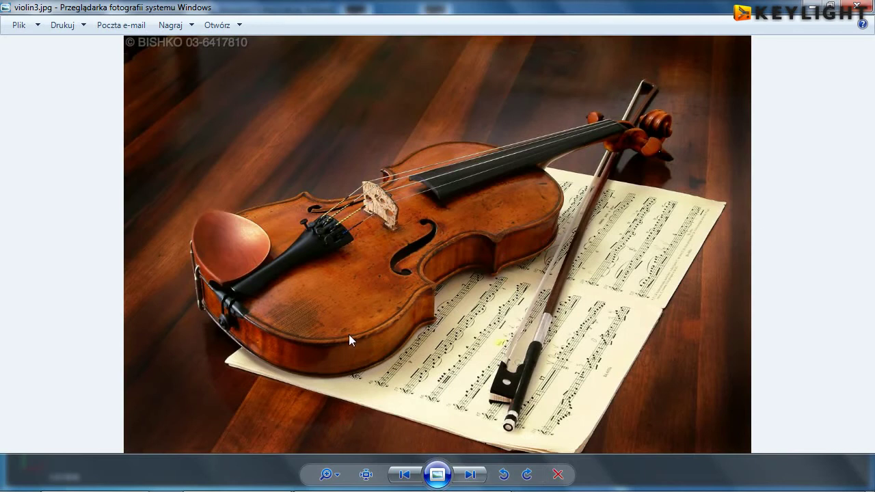
- Close the violin3.jpg photo viewer to return to Lekcja_3.blend in Blender
click(811, 6)
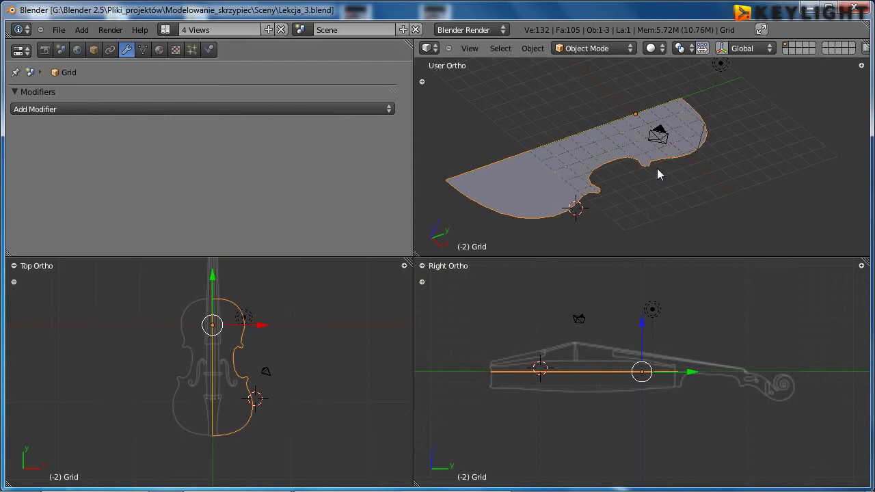
- Put the Grid plate in Edit Mode in a maximized, zoomed-in top view
key(Tab)
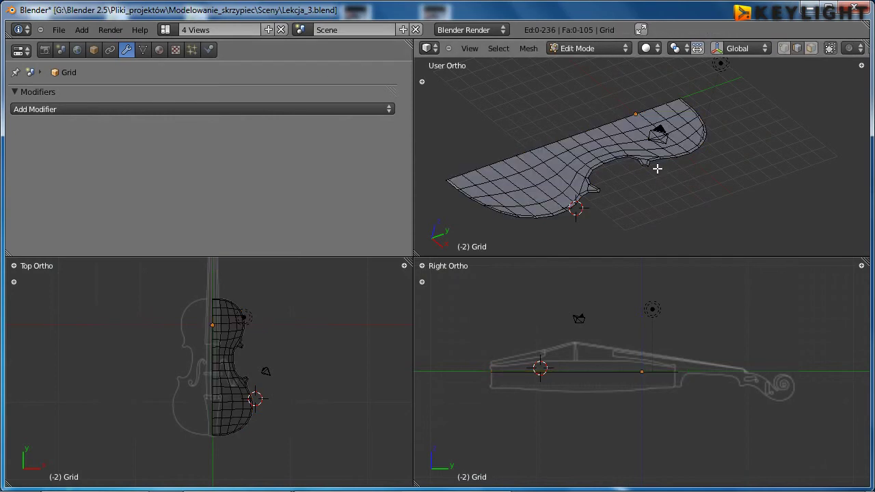
key(ctrl+Up)
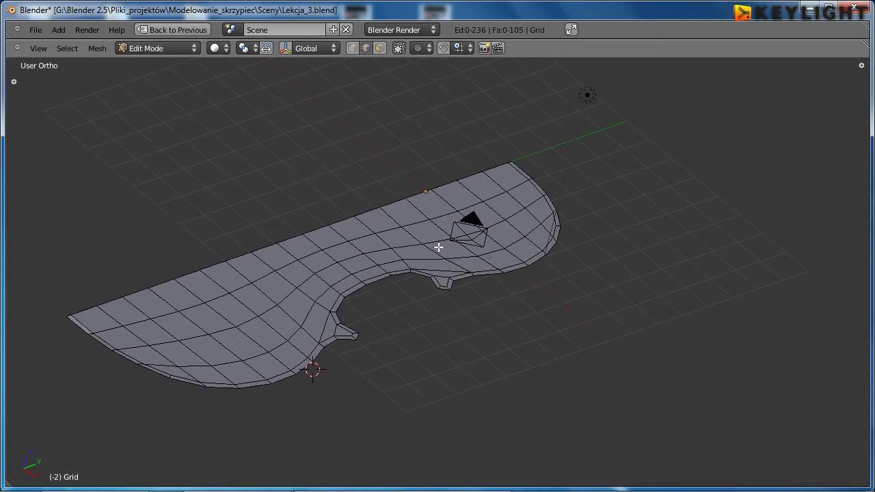
key(KP_7)
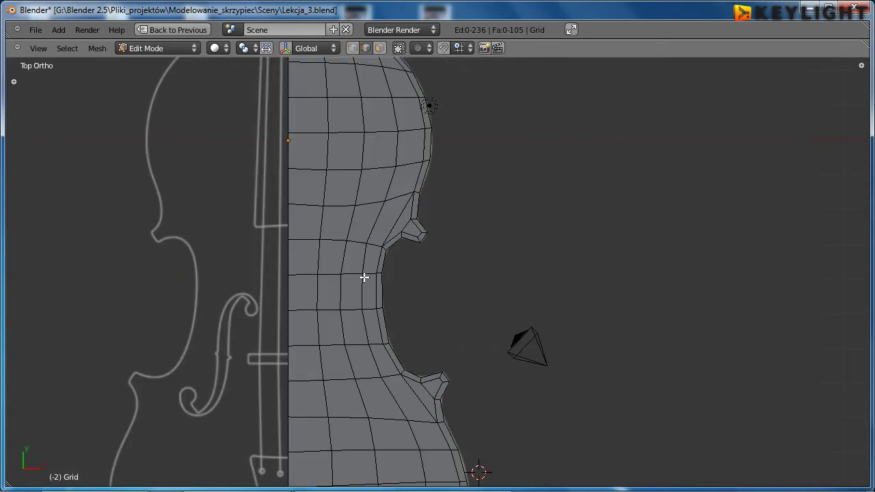
scroll(369, 283, up, 2)
scroll(371, 287, up, 2)
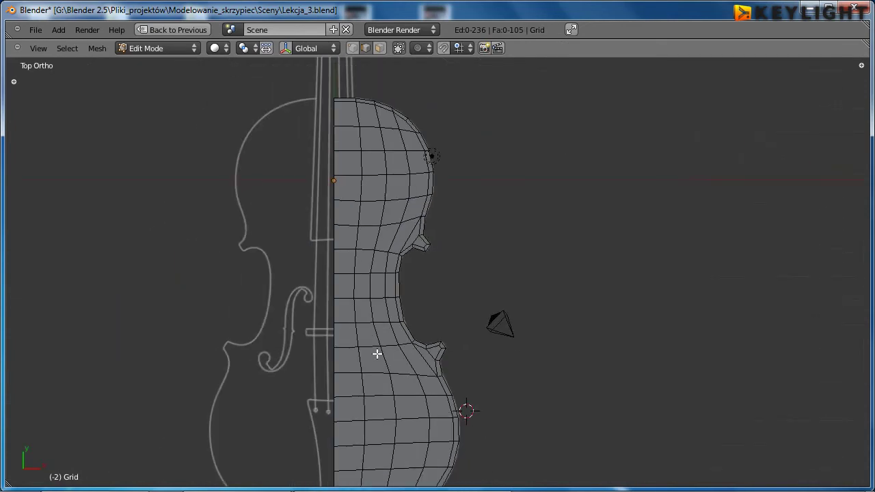
- Zoom and pan until the lower waist corner notch is centered
shift+middle_drag(423, 408, 443, 362)
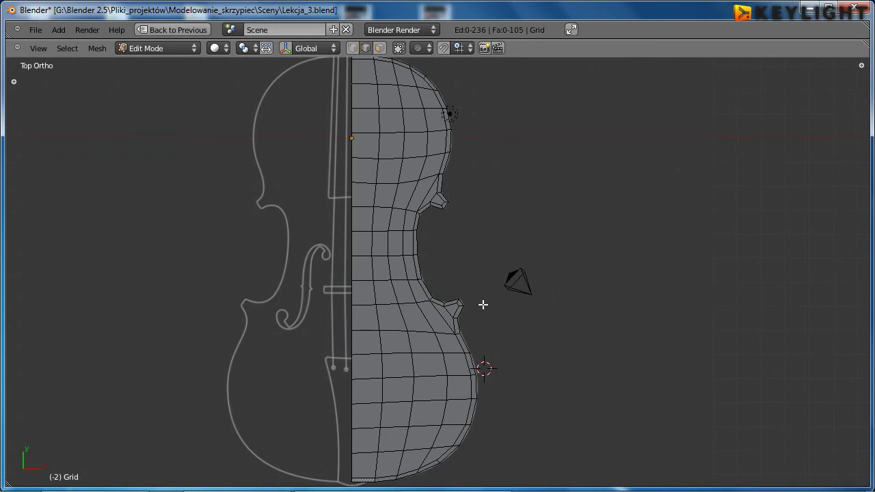
scroll(425, 349, up, 5)
scroll(425, 349, down, 3)
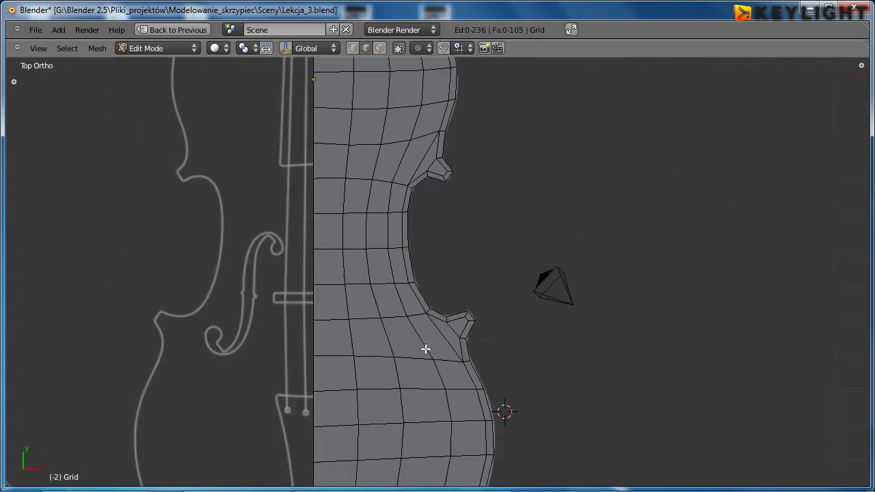
scroll(425, 349, down, 2)
scroll(433, 352, up, 2)
scroll(455, 355, up, 3)
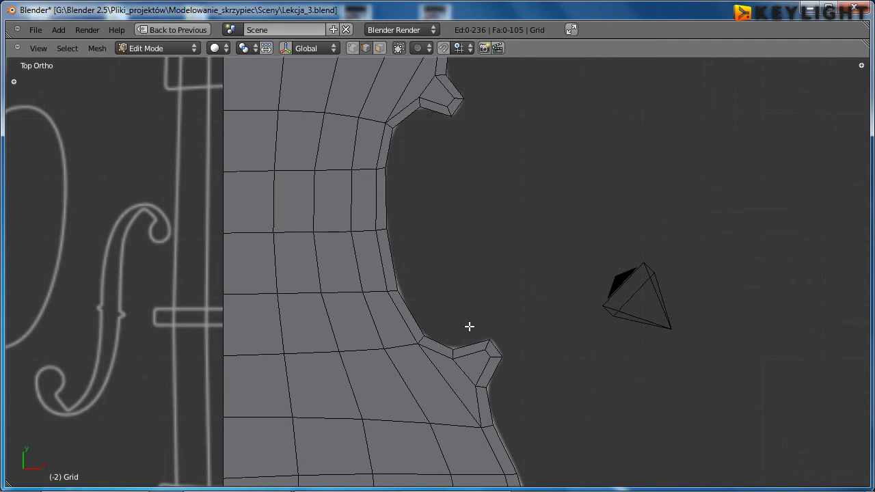
scroll(469, 326, down, 2)
scroll(470, 355, up, 3)
scroll(470, 355, up, 1)
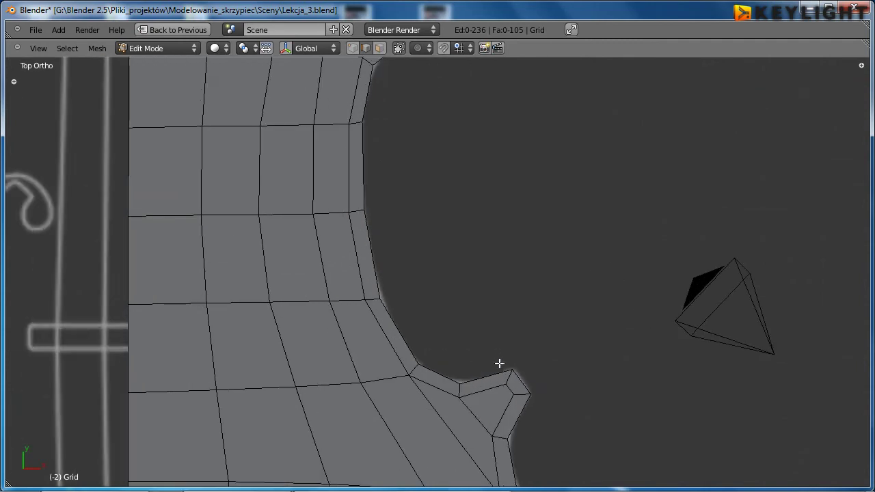
scroll(516, 378, down, 3)
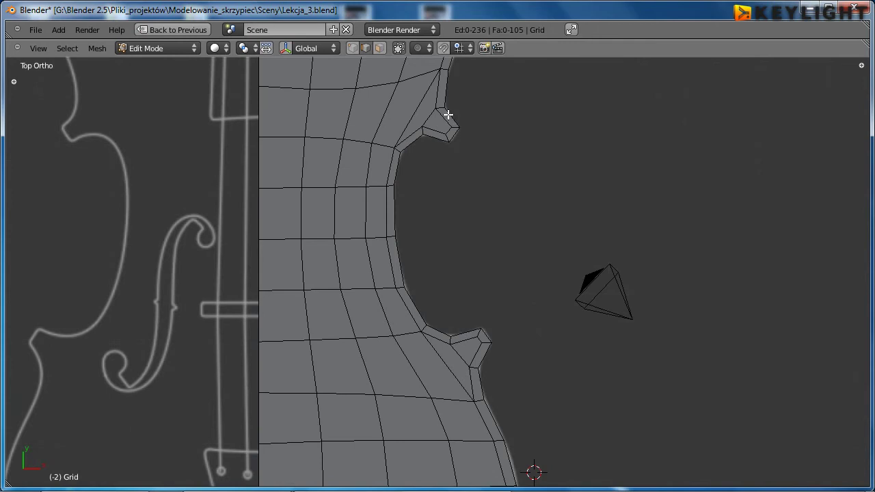
scroll(492, 417, up, 5)
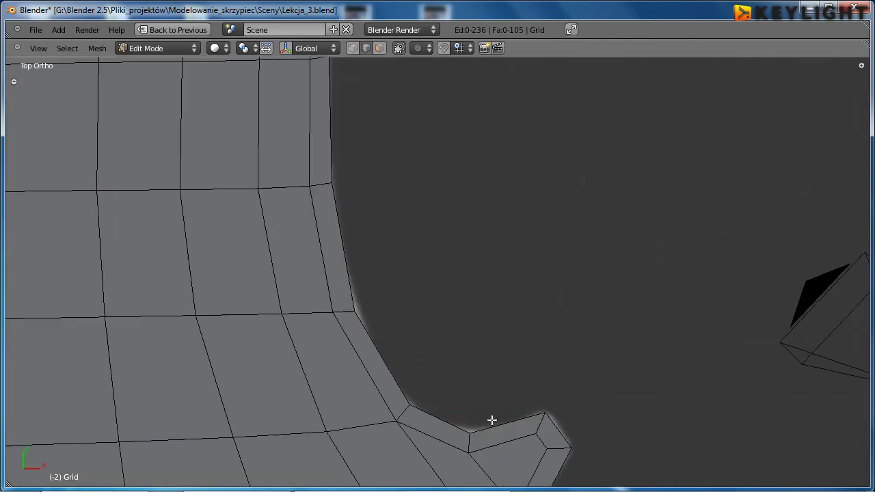
shift+middle_drag(517, 440, 445, 266)
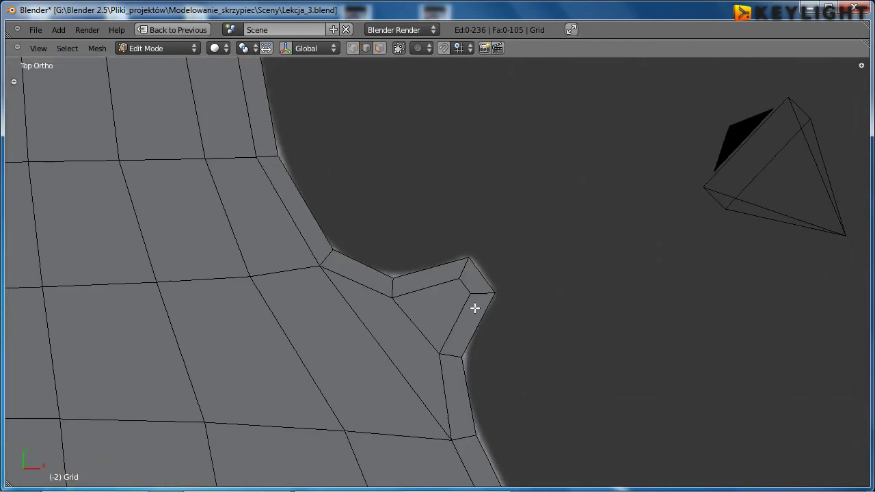
- Add an edge loop near the tip of the first waist corner notch
key(ctrl+r)
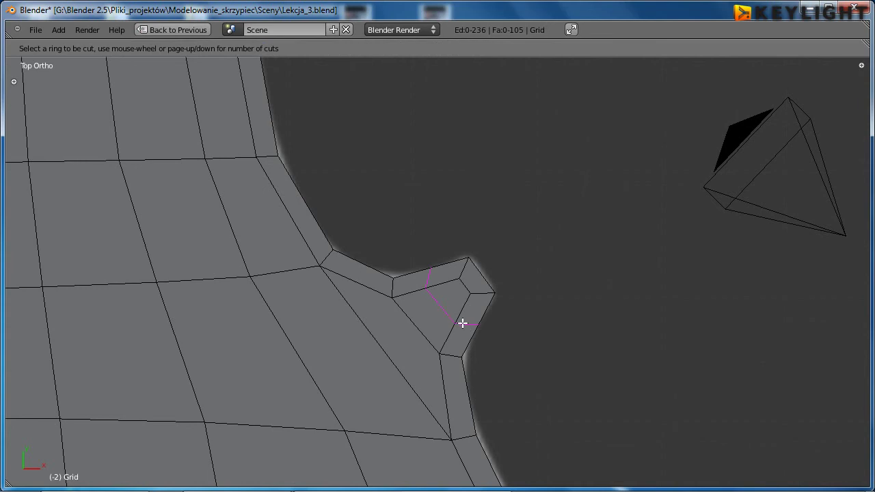
click(447, 308)
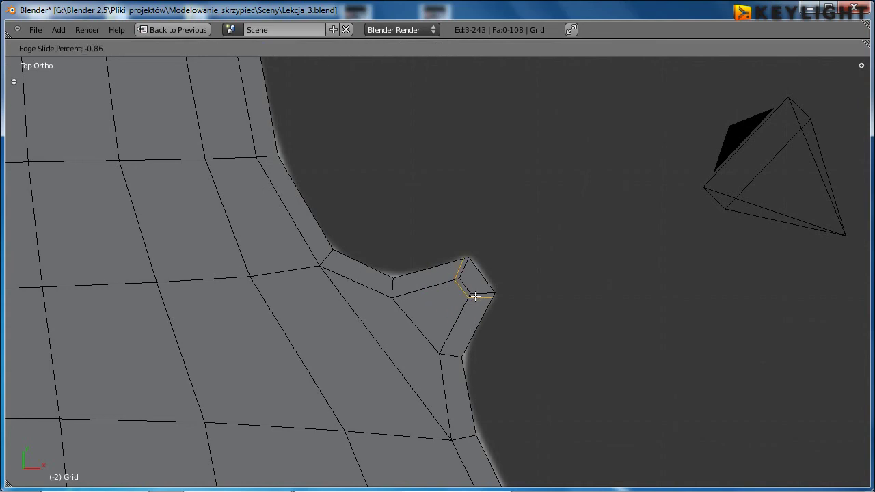
click(475, 296)
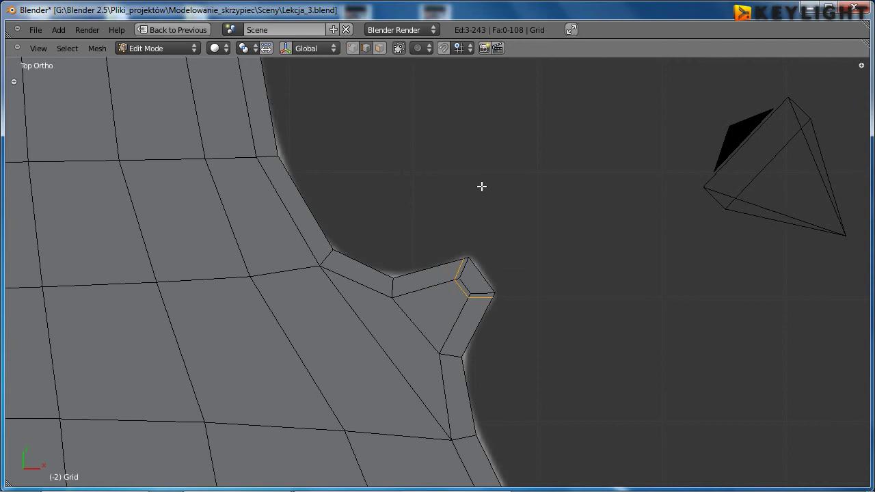
shift+scroll(480, 185, up, 5)
shift+scroll(439, 203, up, 4)
- Add a loop near the other notch tip, then return to Object Mode with four views
key(ctrl+r)
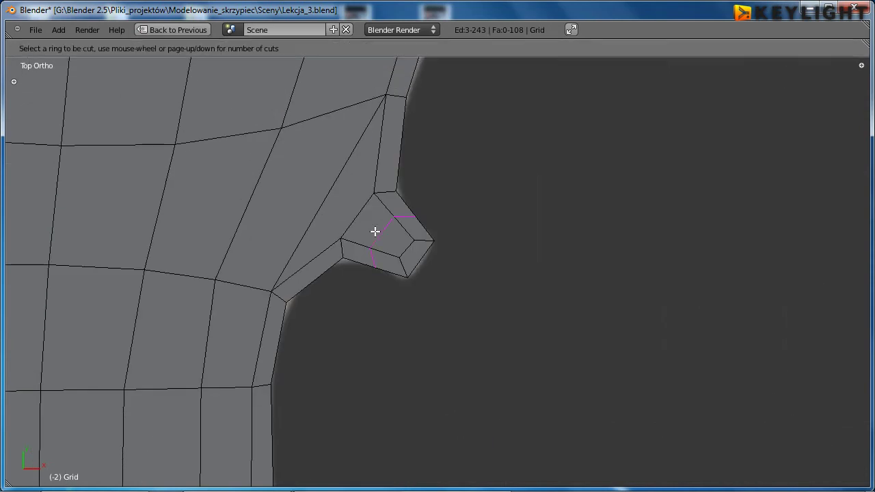
click(384, 241)
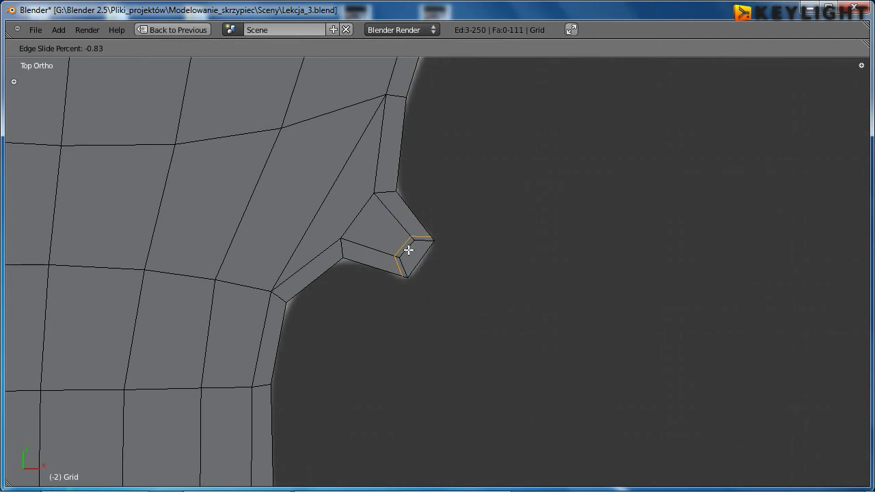
click(408, 250)
key(Tab)
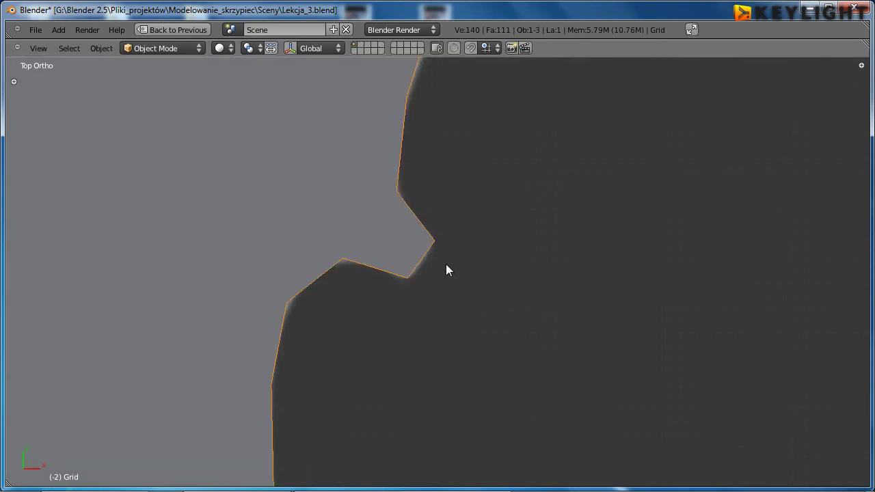
key(ctrl+Up)
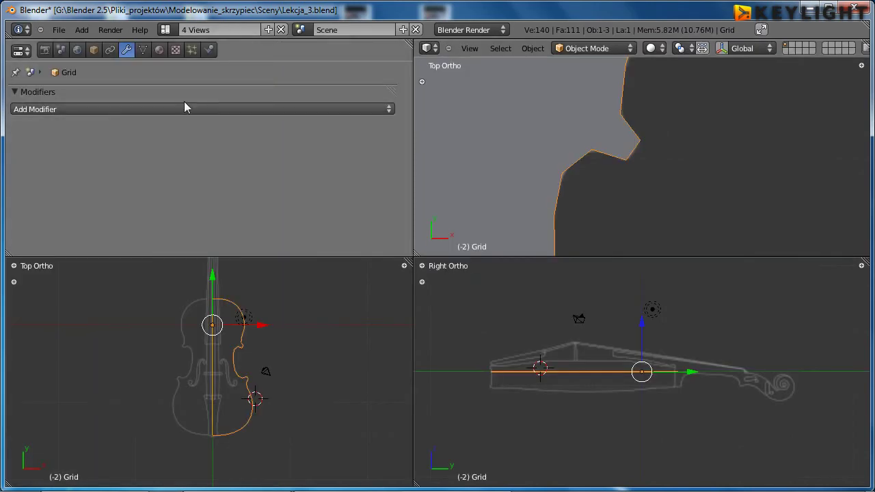
click(183, 110)
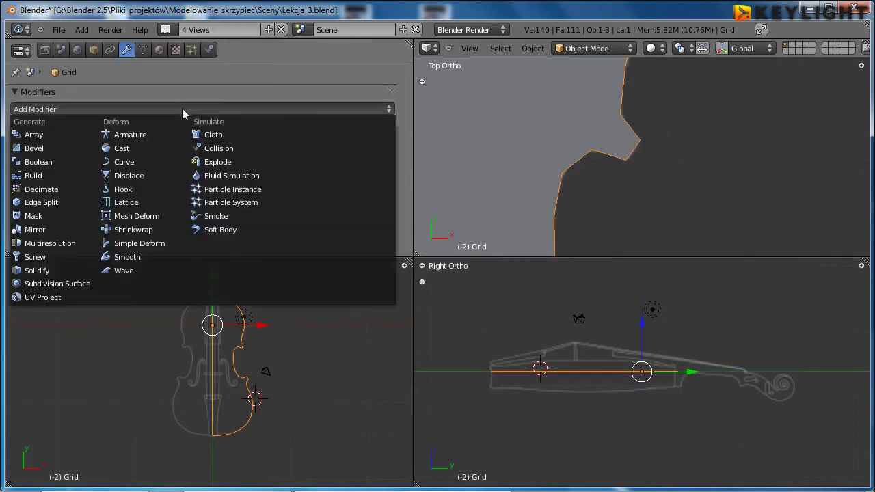
click(88, 283)
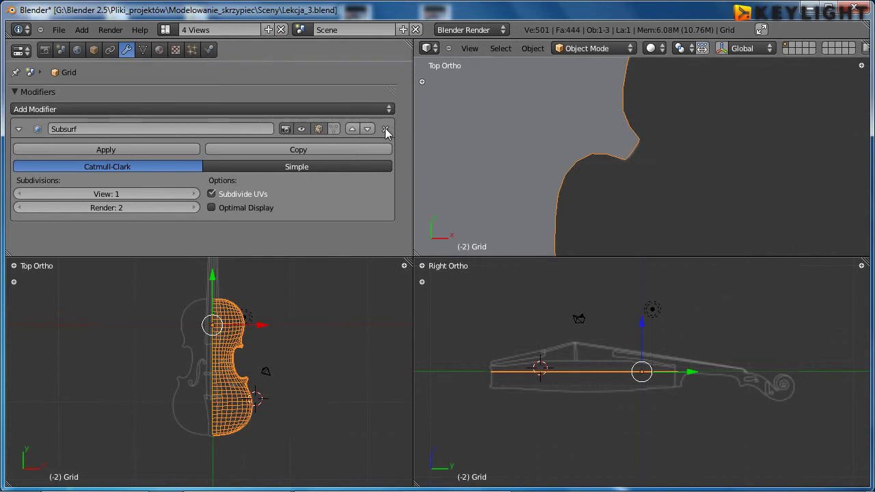
click(385, 129)
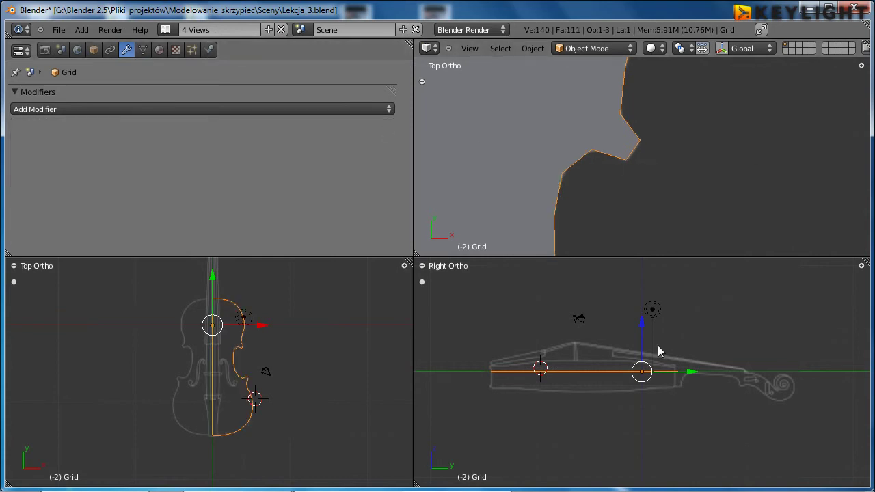
mouse_move(679, 140)
middle_down()
mouse_move(732, 180)
mouse_move(711, 176)
middle_up()
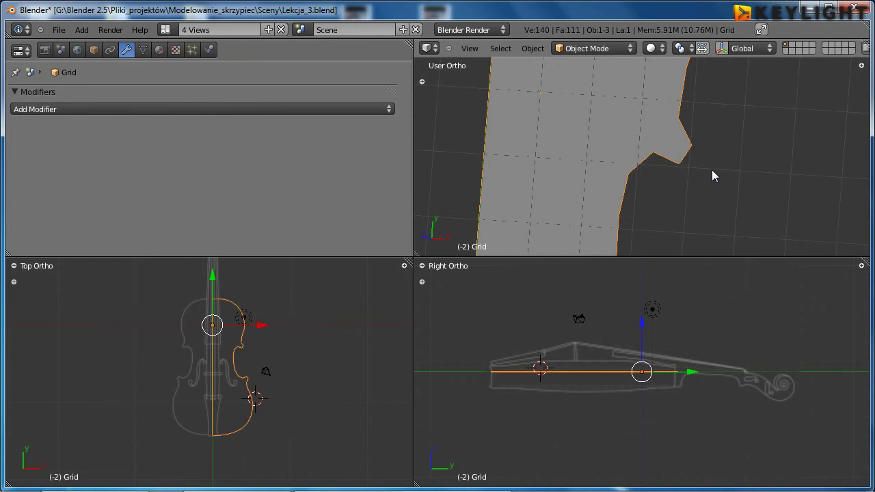
mouse_move(697, 112)
middle_down()
mouse_move(774, 151)
mouse_move(779, 179)
middle_up()
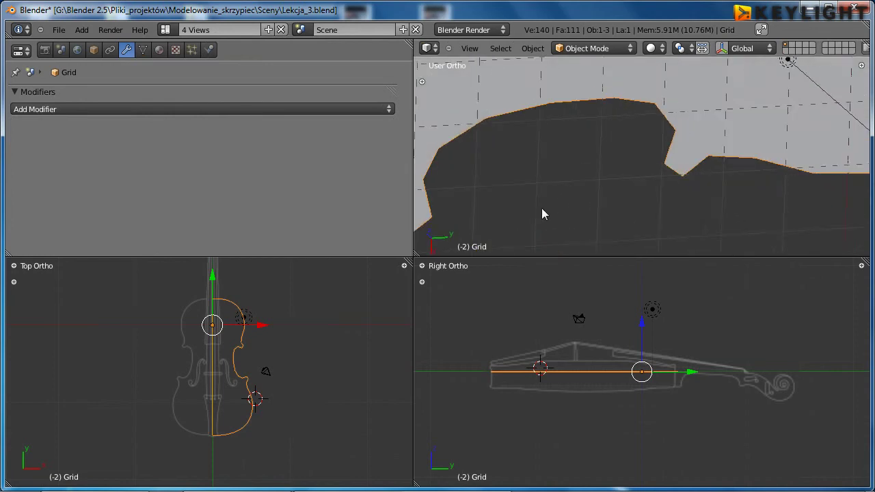
mouse_move(541, 207)
middle_down()
mouse_move(520, 187)
mouse_move(493, 199)
mouse_move(565, 197)
mouse_move(634, 220)
mouse_move(561, 217)
mouse_move(566, 191)
mouse_move(560, 210)
mouse_move(613, 193)
middle_up()
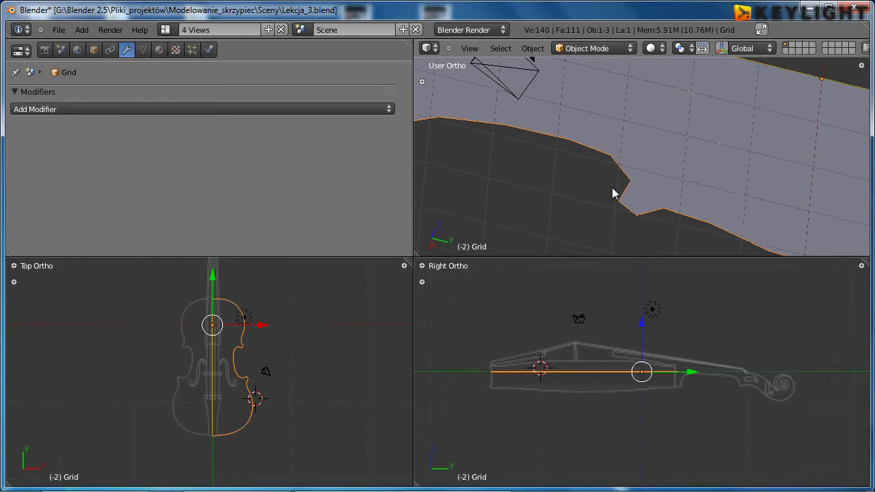
- Maximize the view and orbit to a low angle showing the whole plate
key(ctrl+Up)
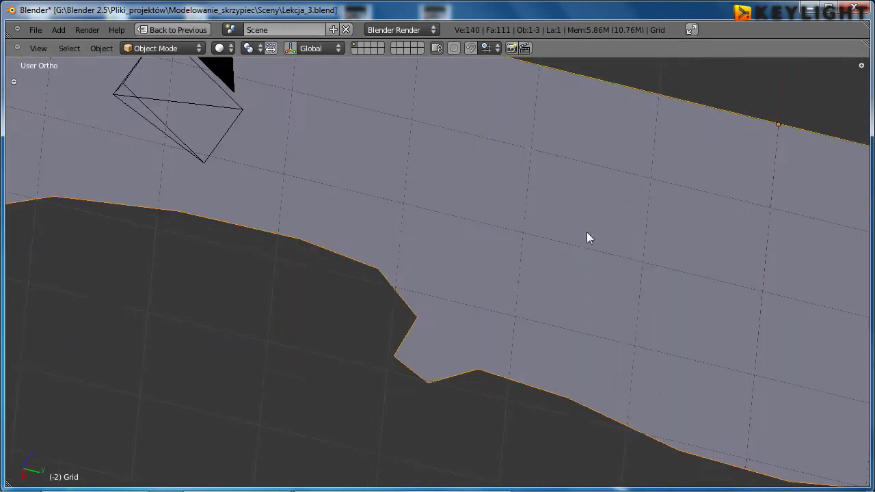
scroll(587, 239, down, 3)
scroll(609, 305, down, 3)
scroll(466, 238, down, 2)
middle_drag(234, 148, 149, 143)
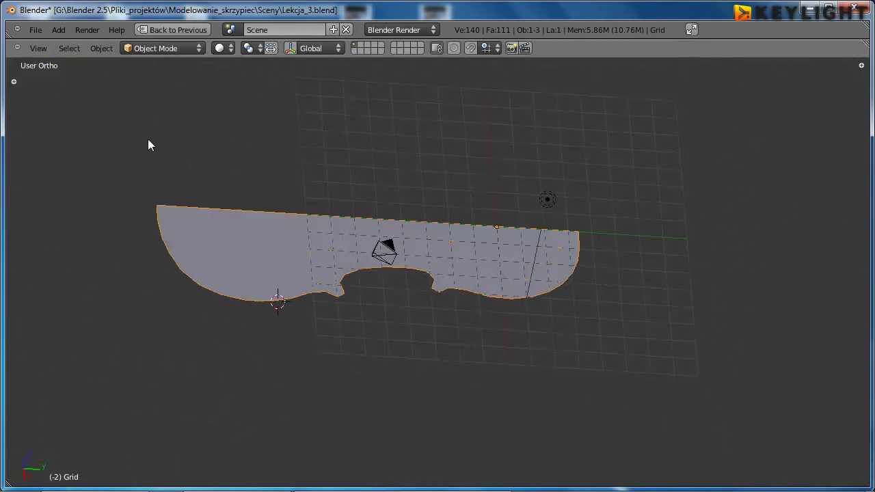
mouse_move(613, 248)
middle_down()
mouse_move(663, 257)
mouse_move(599, 258)
middle_up()
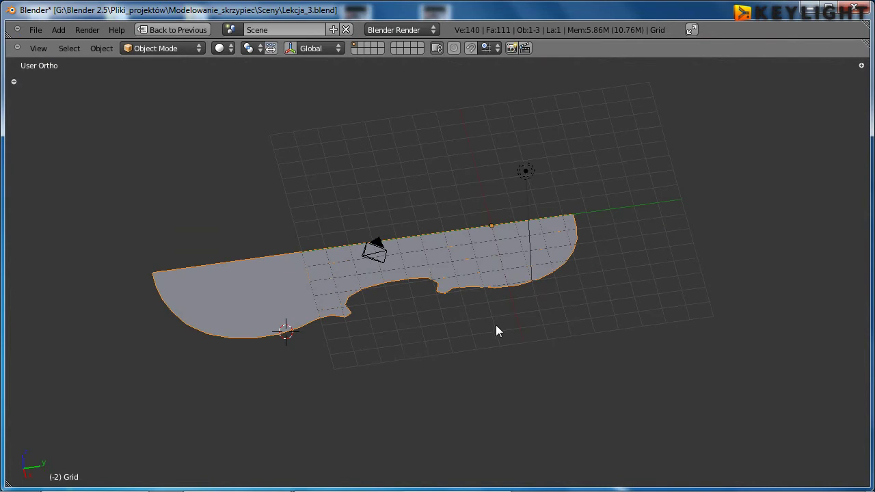
mouse_move(495, 325)
middle_down()
mouse_move(421, 329)
mouse_move(414, 319)
mouse_move(335, 316)
middle_up()
scroll(336, 314, up, 2)
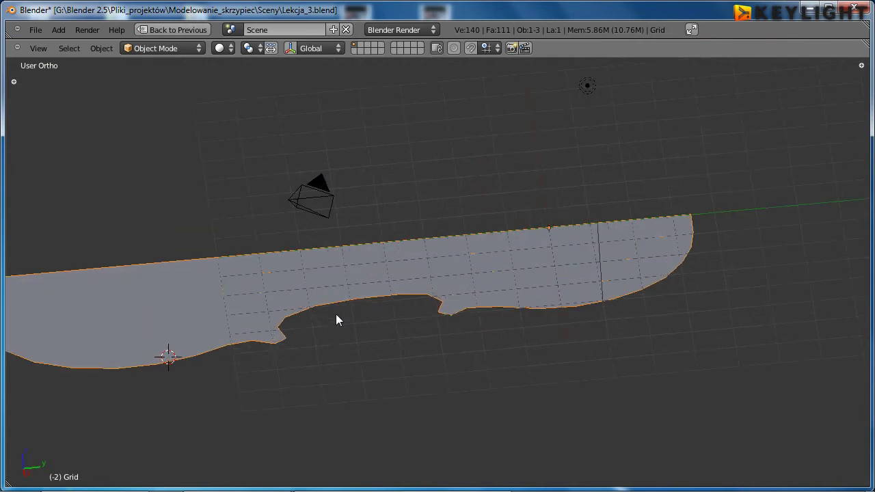
- Duplicate the Grid plate and move the copy straight down along Z
key(shift+d)
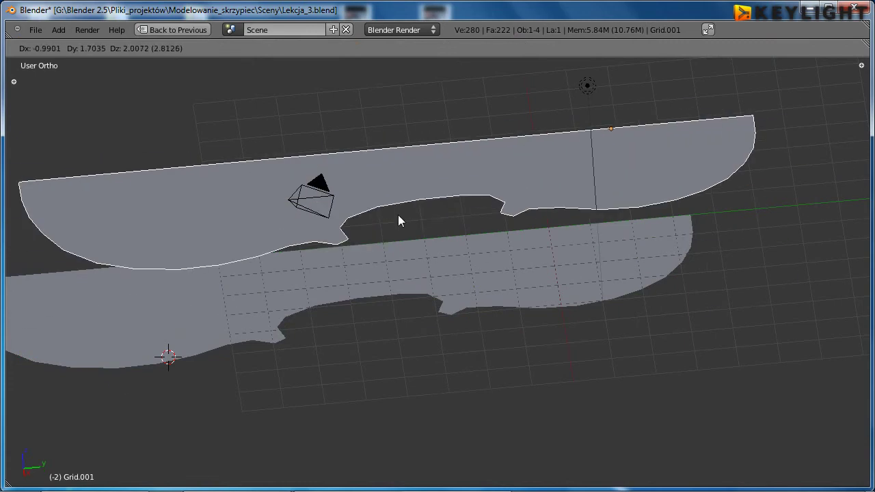
key(z)
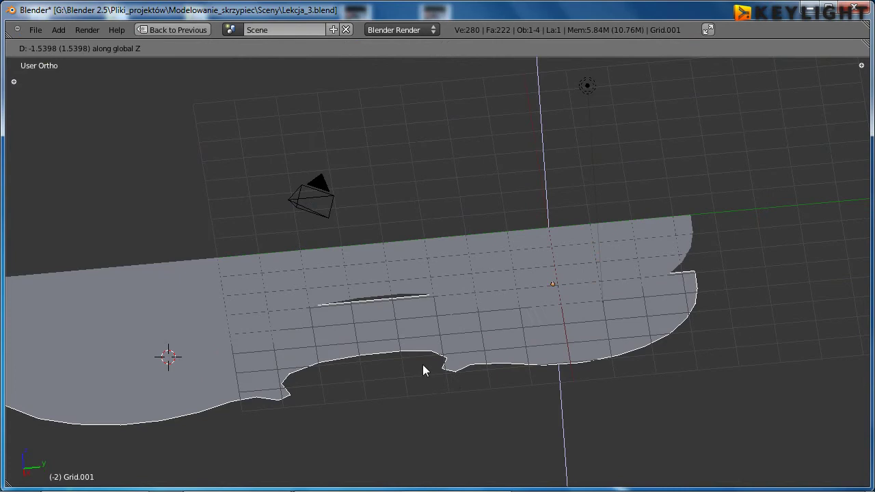
click(431, 431)
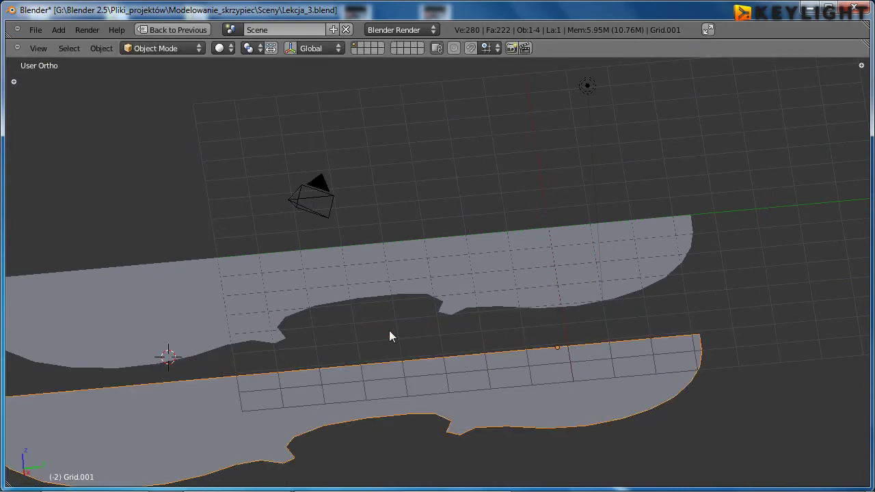
scroll(362, 328, down, 2)
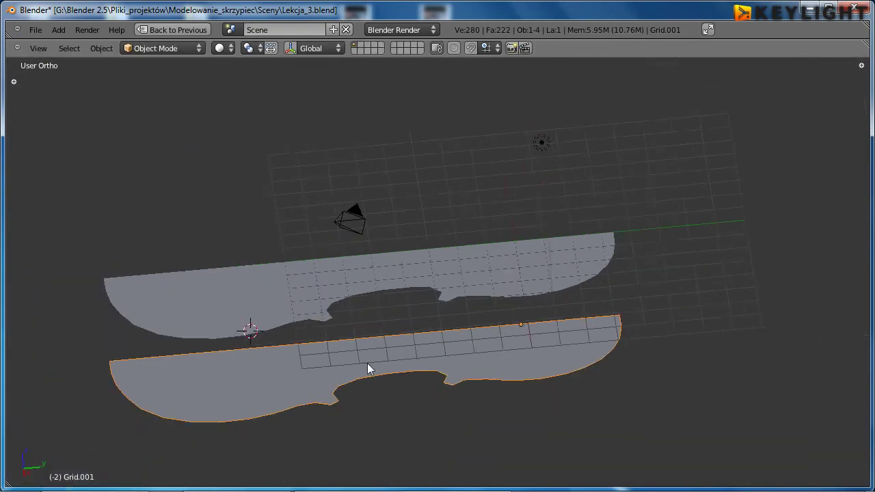
scroll(365, 366, up, 2)
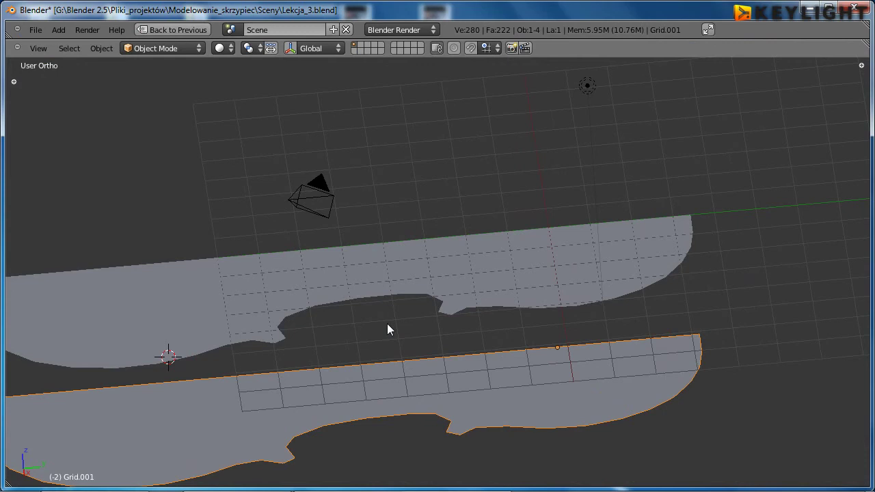
- Send the copy Grid.001 to another layer and show only the original plate's layer
key(m)
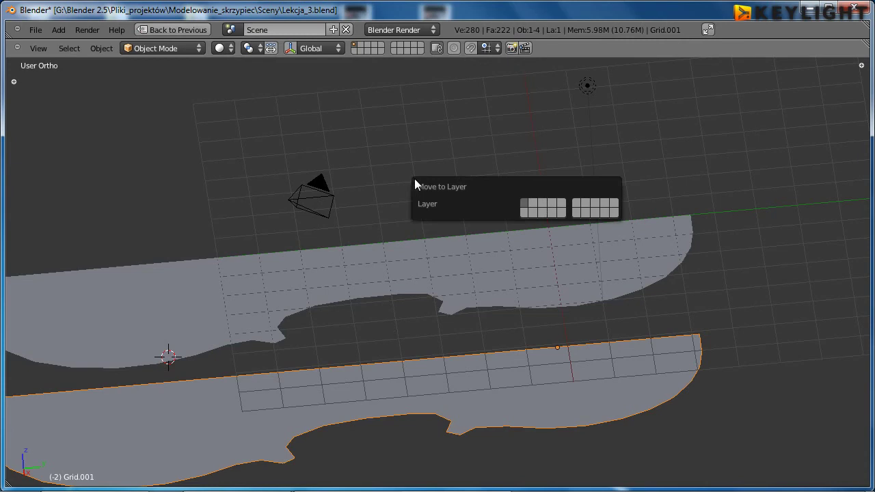
click(533, 208)
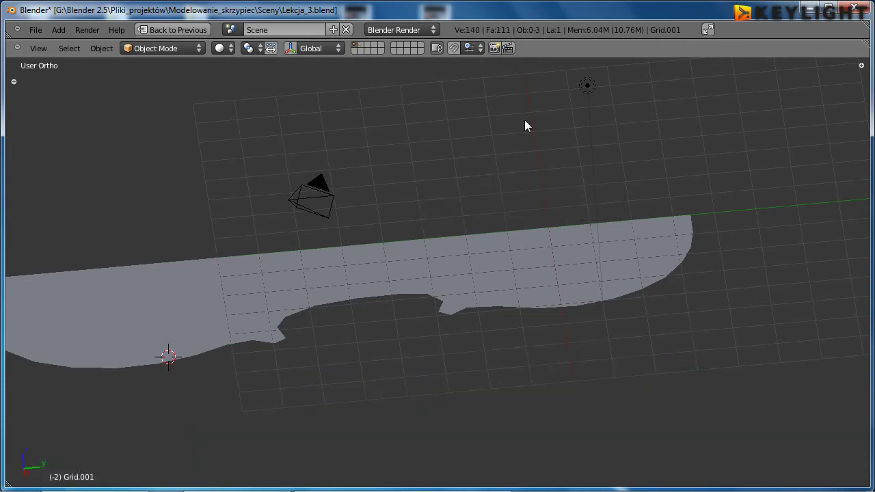
scroll(433, 320, down, 3)
scroll(434, 320, up, 3)
scroll(433, 320, up, 1)
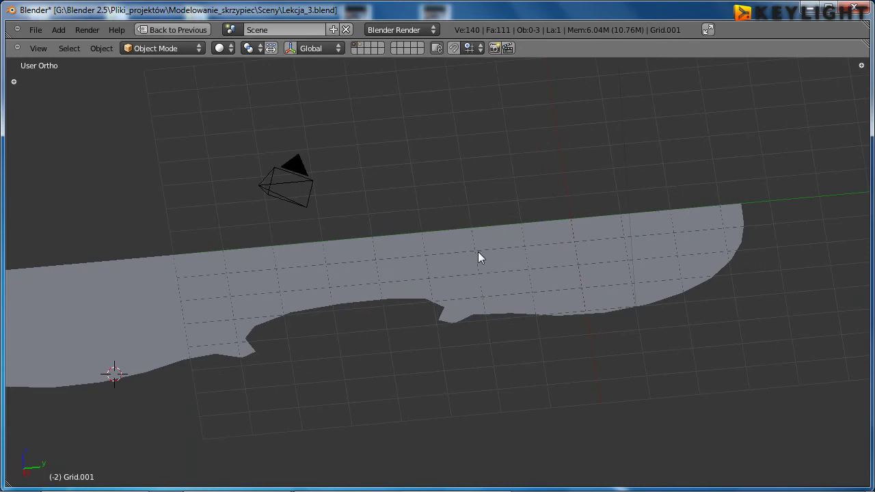
key(shift+1)
scroll(401, 276, down, 2)
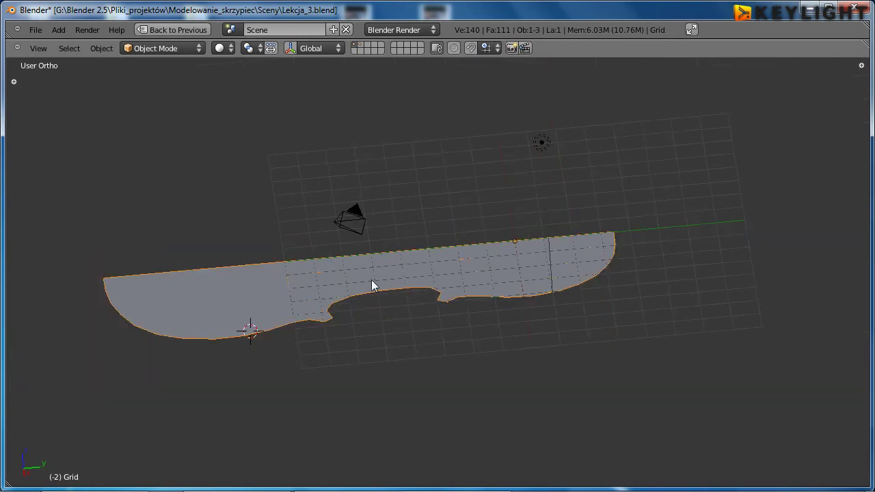
scroll(371, 281, up, 3)
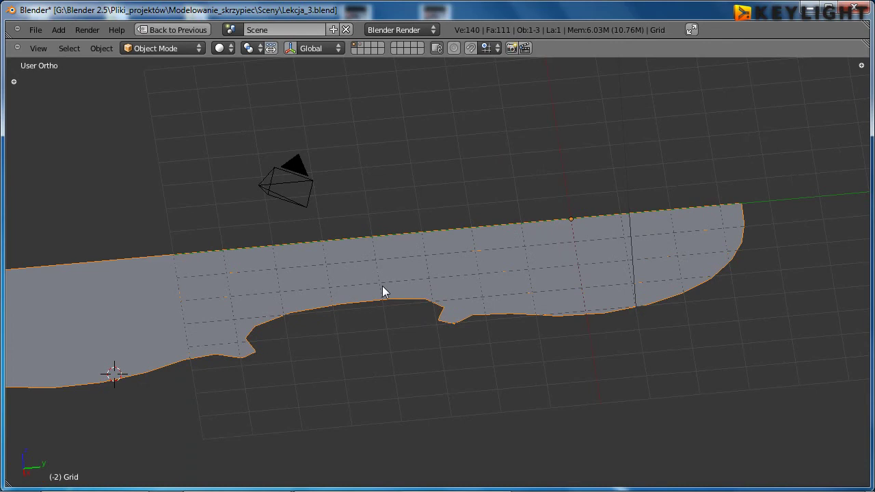
scroll(443, 273, down, 3)
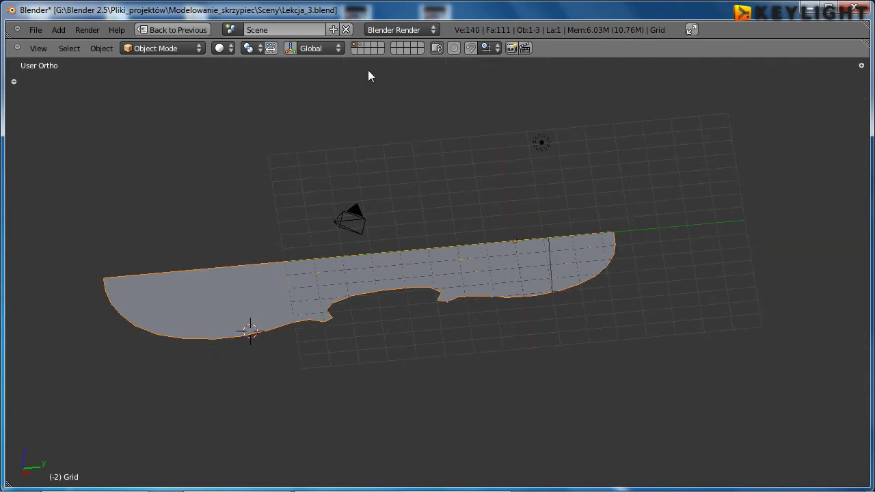
- Check the copy's layer, return to the original Grid, and enter Edit Mode
click(362, 45)
click(355, 45)
scroll(400, 353, up, 3)
scroll(400, 354, down, 2)
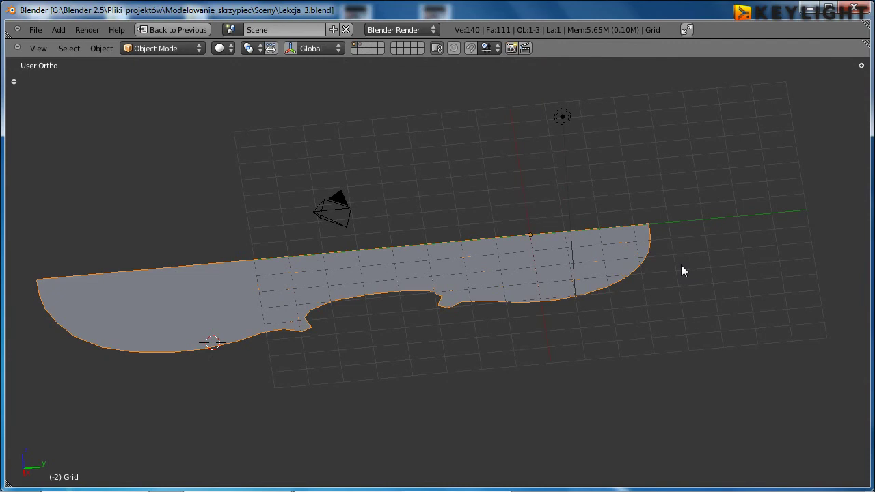
key(Tab)
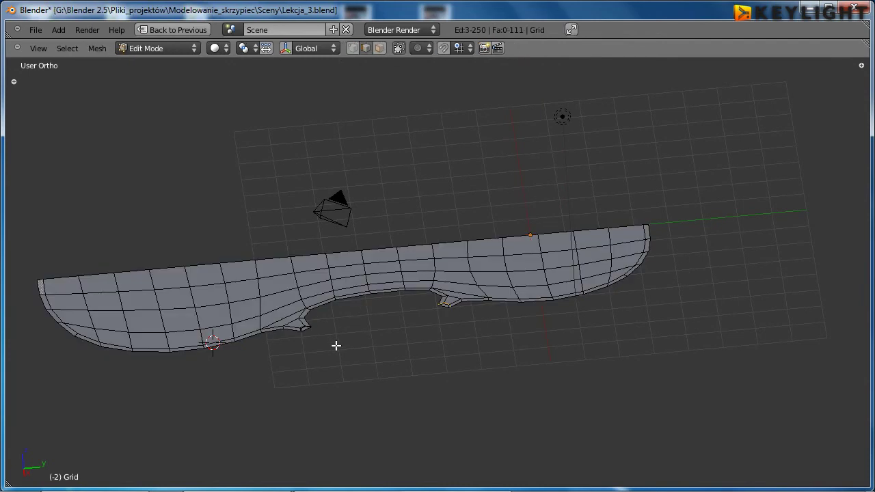
scroll(336, 345, up, 2)
scroll(335, 345, up, 2)
scroll(336, 345, down, 1)
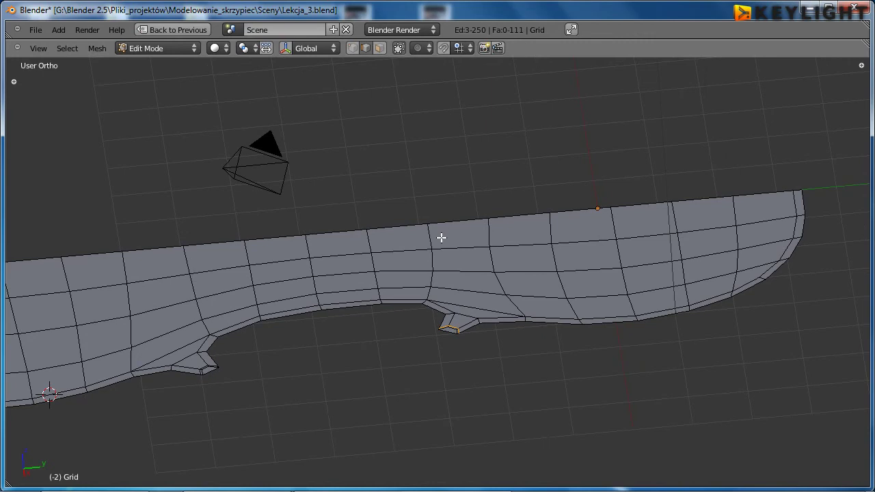
- Open the Properties side panel scrolled down to Mesh Display
key(n)
scroll(787, 350, down, 4)
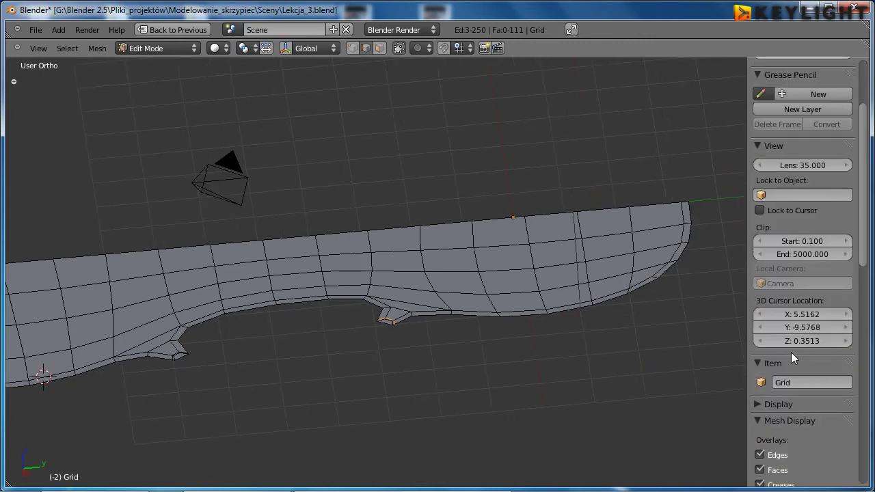
scroll(791, 352, down, 4)
scroll(799, 332, down, 3)
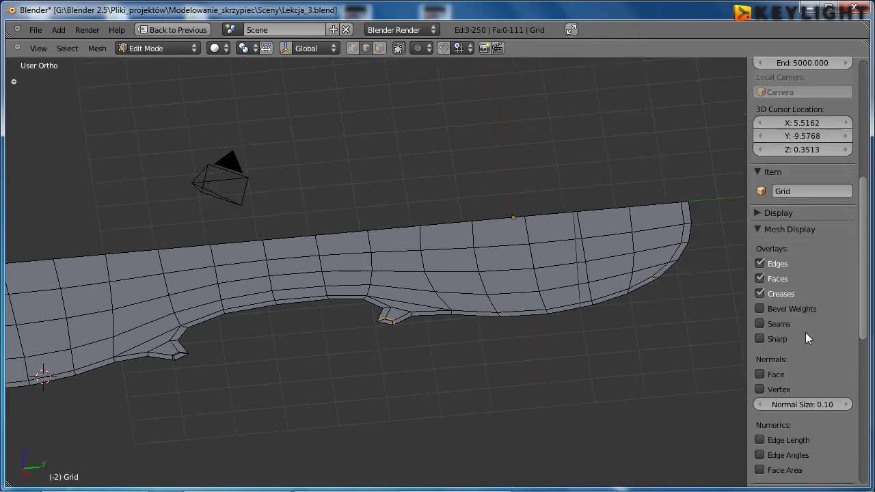
scroll(806, 335, down, 3)
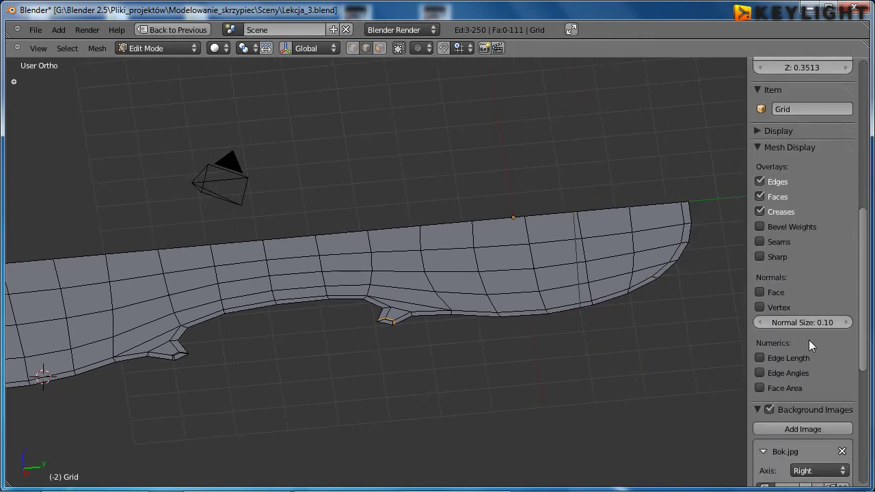
- Show face normals at normal size 0.60 and orbit to look down on the mesh
click(759, 292)
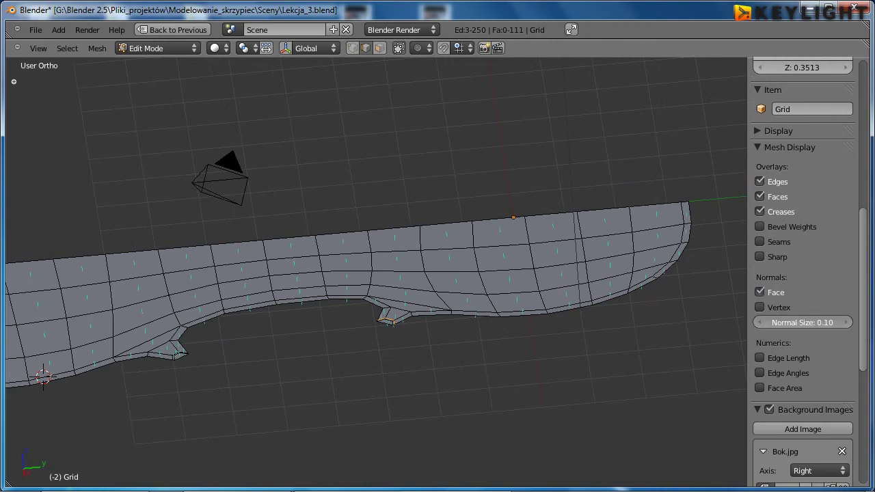
drag(796, 322, 844, 322)
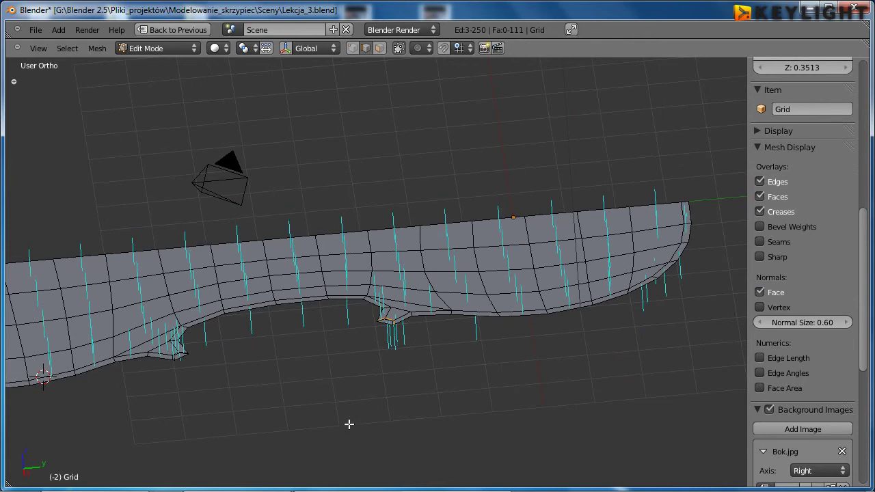
mouse_move(349, 424)
middle_down()
mouse_move(339, 363)
mouse_move(355, 205)
mouse_move(331, 196)
mouse_move(238, 207)
mouse_move(346, 213)
mouse_move(404, 242)
middle_up()
scroll(482, 376, up, 4)
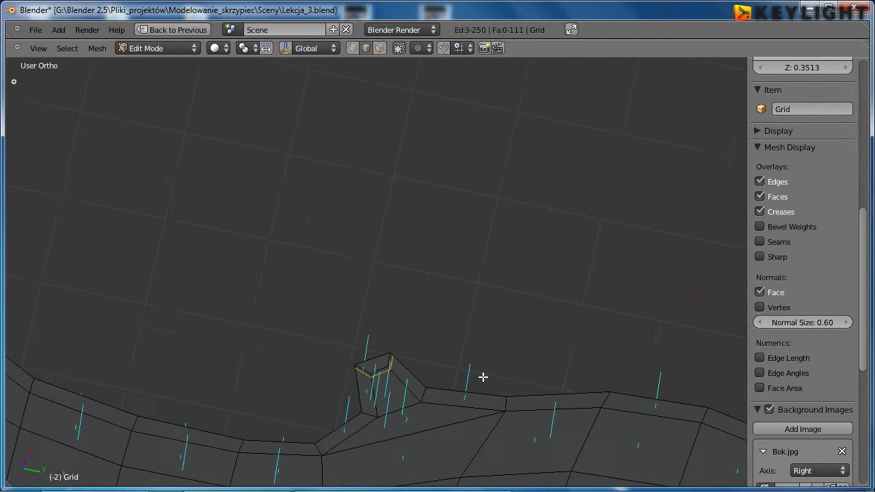
- Orbit and zoom in to inspect the faces around the small protrusion
mouse_move(482, 377)
middle_down()
mouse_move(494, 396)
mouse_move(444, 353)
mouse_move(457, 303)
mouse_move(471, 312)
mouse_move(476, 203)
middle_up()
scroll(310, 201, up, 2)
scroll(310, 201, up, 2)
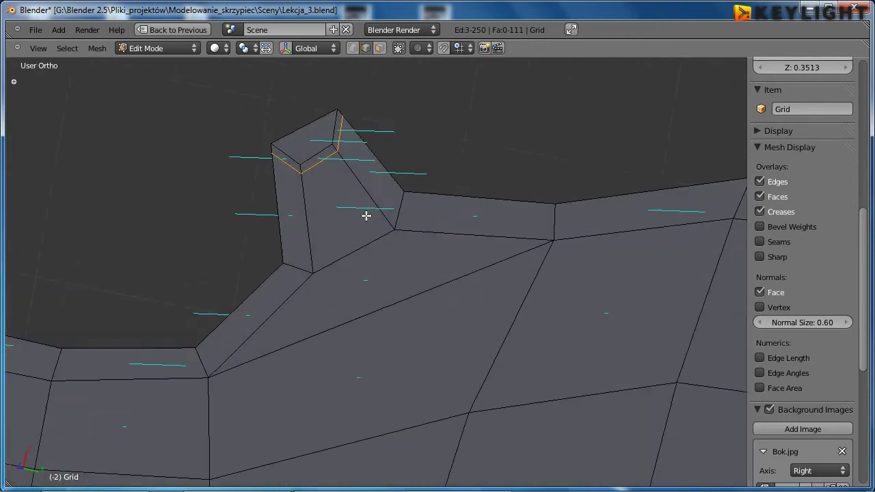
mouse_move(366, 215)
middle_down()
mouse_move(440, 335)
mouse_move(424, 365)
mouse_move(347, 268)
mouse_move(221, 253)
mouse_move(266, 265)
middle_up()
mouse_move(465, 307)
middle_down()
mouse_move(403, 326)
mouse_move(416, 337)
middle_up()
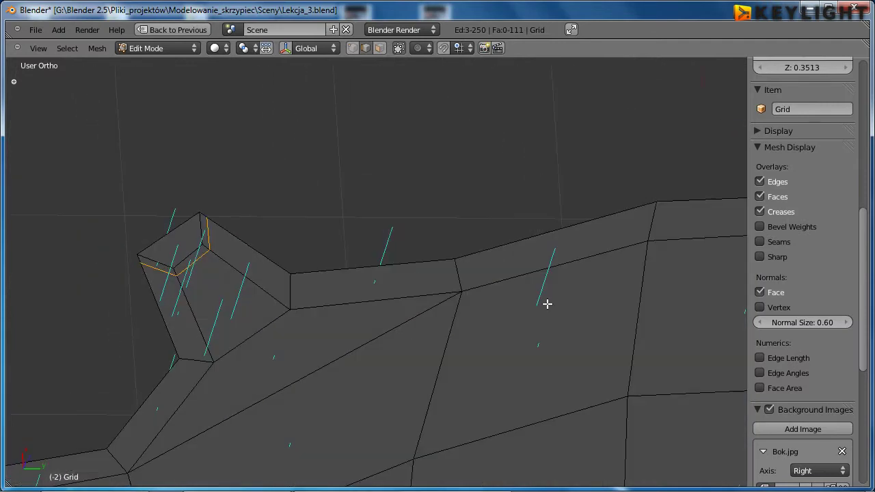
- In face select mode, brush-select the top-edge strip faces and protrusion faces
click(379, 48)
key(c)
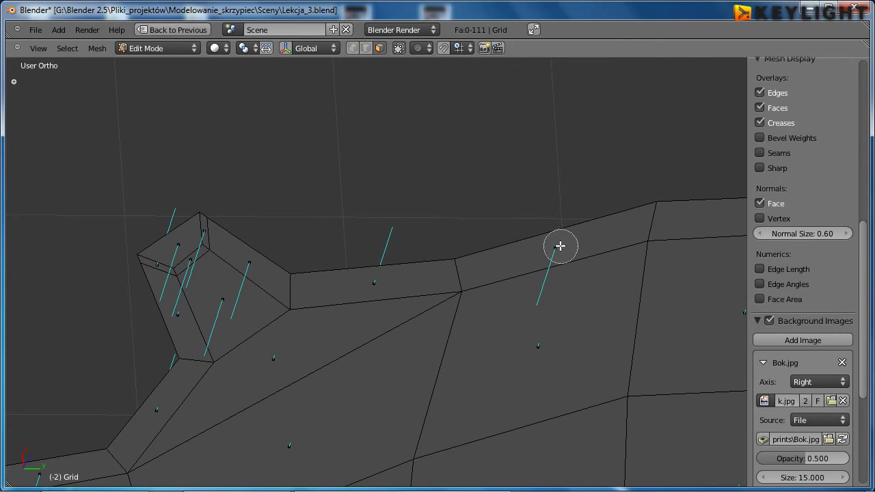
drag(561, 244, 524, 285)
middle_drag(560, 338, 520, 348)
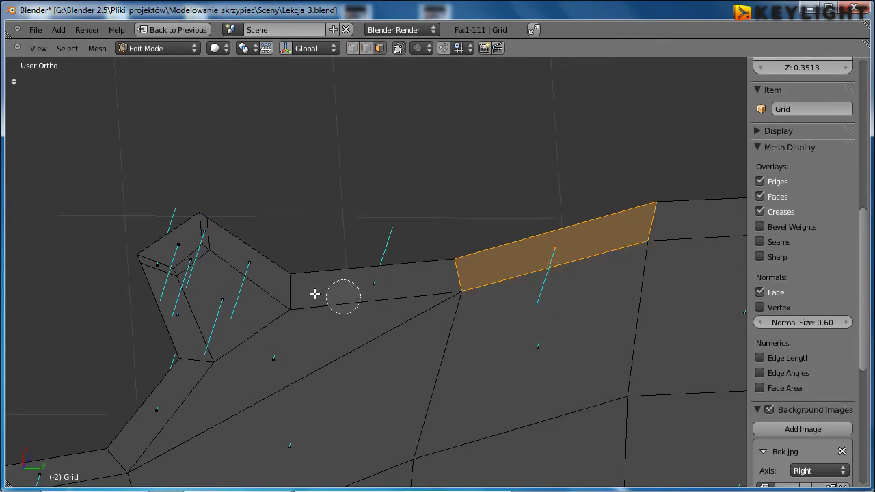
drag(267, 267, 215, 251)
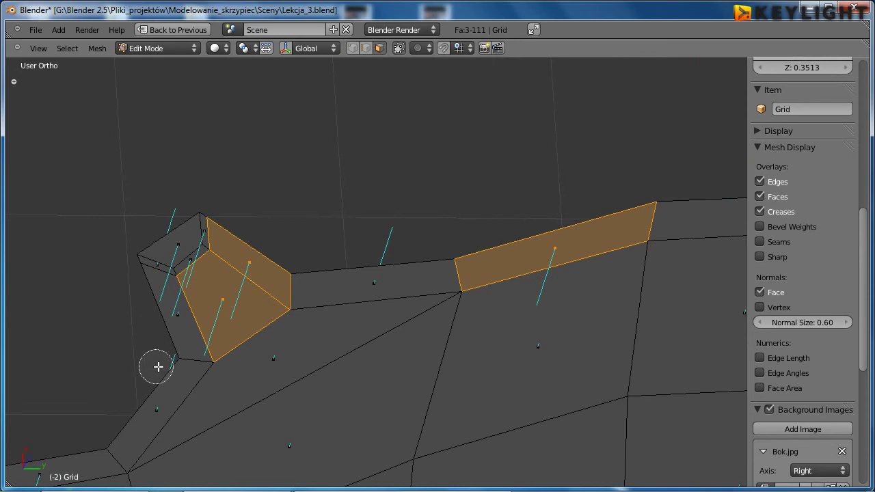
click(181, 246)
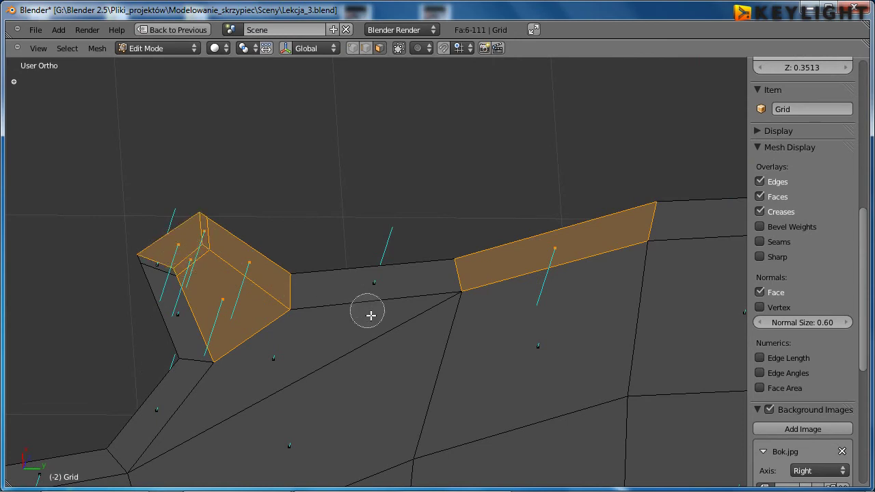
right_click(466, 217)
- Add the right and lower-right rim faces to the selection
scroll(508, 335, down, 2)
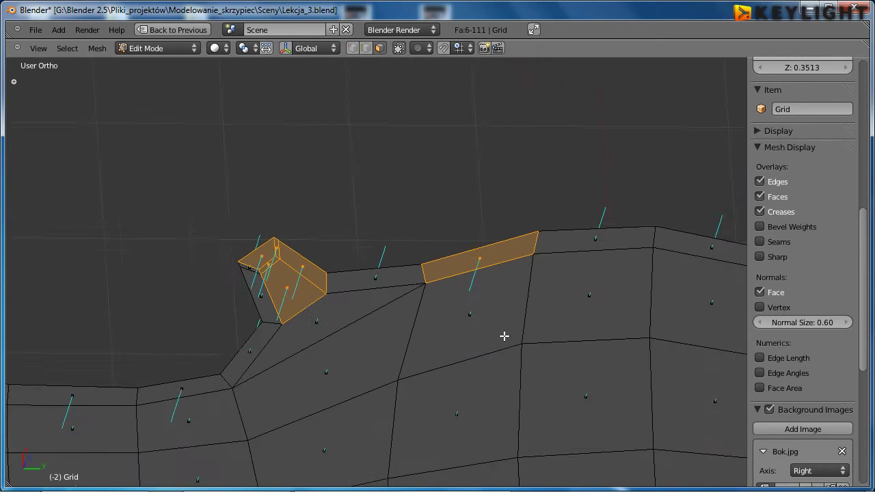
scroll(503, 336, down, 1)
shift+middle_drag(642, 348, 316, 252)
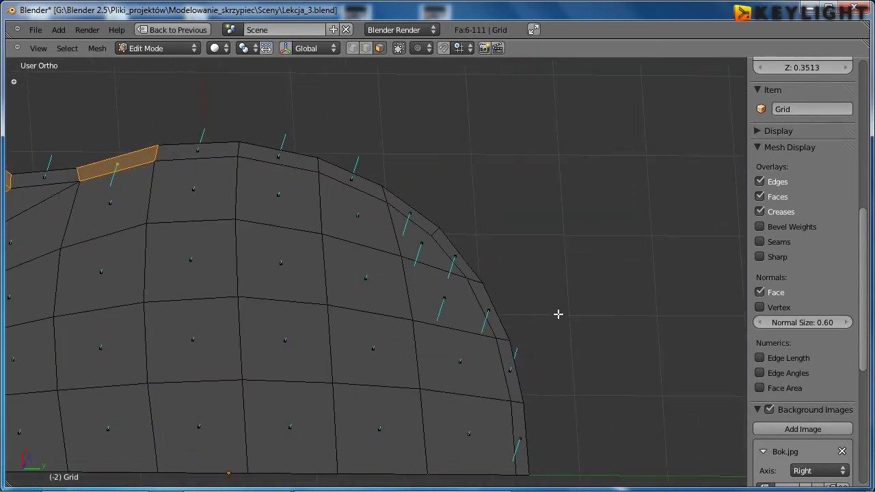
key(c)
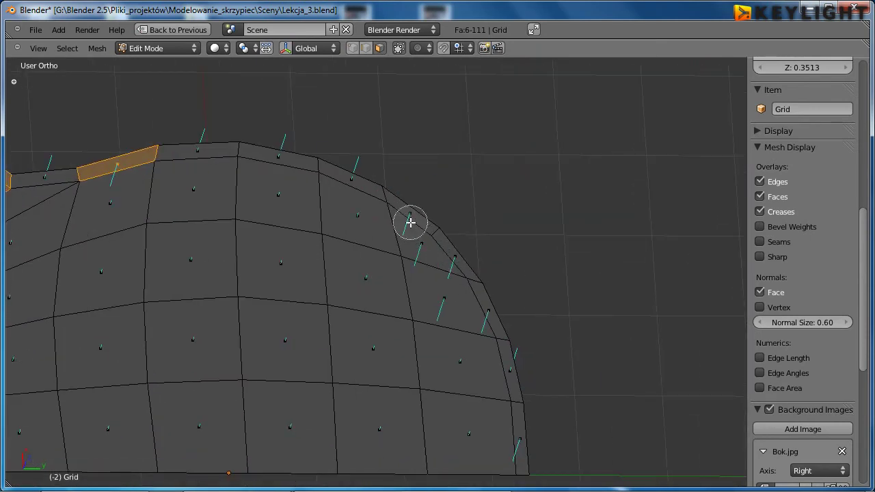
drag(410, 226, 466, 285)
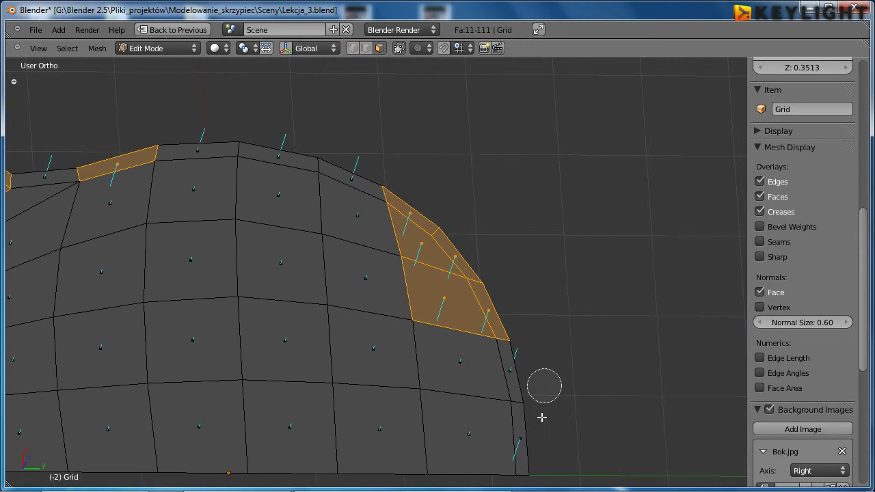
drag(523, 439, 480, 393)
right_click(480, 392)
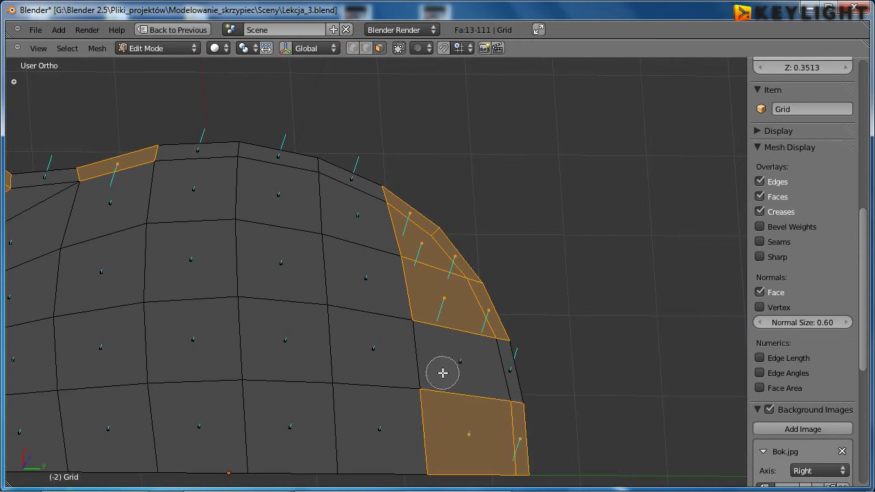
- Add the notch's lower-curve faces, deselecting two extra upper-left faces
mouse_move(302, 298)
shift+middle_down()
mouse_move(560, 318)
mouse_move(513, 297)
shift+middle_up()
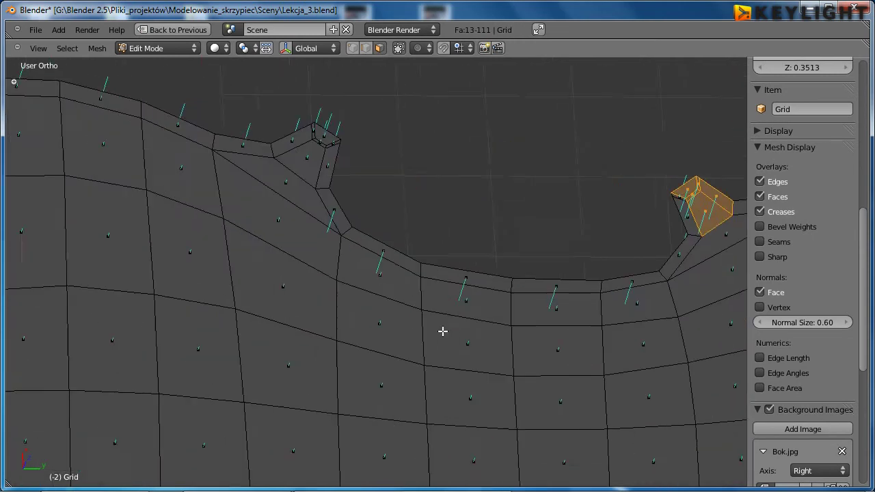
key(c)
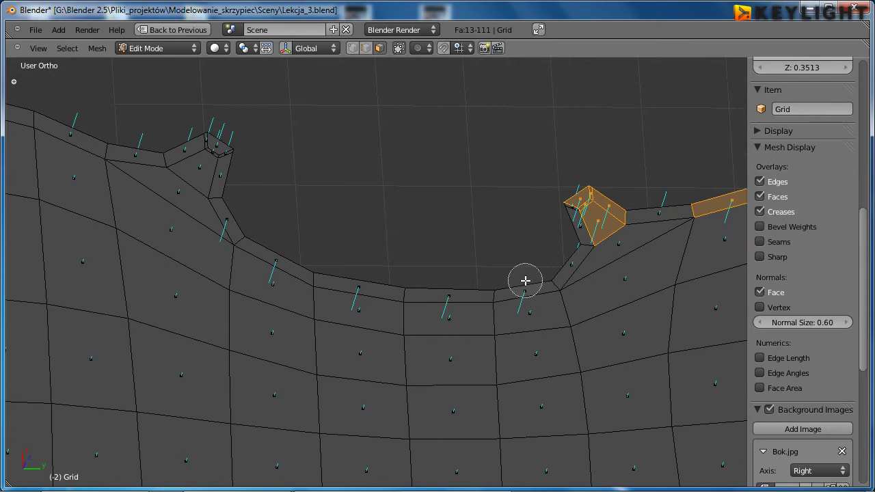
mouse_move(524, 282)
mouse_down()
mouse_move(372, 280)
mouse_move(303, 260)
mouse_move(256, 226)
mouse_move(267, 213)
mouse_up()
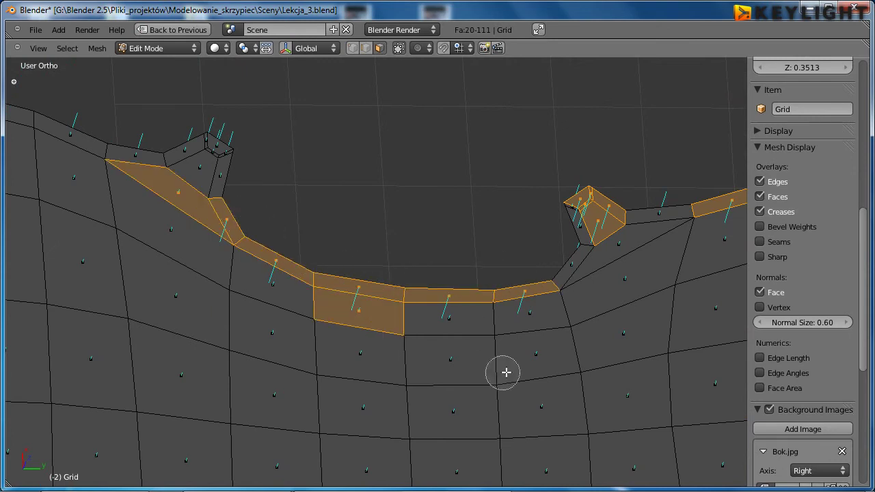
middle_click(365, 322)
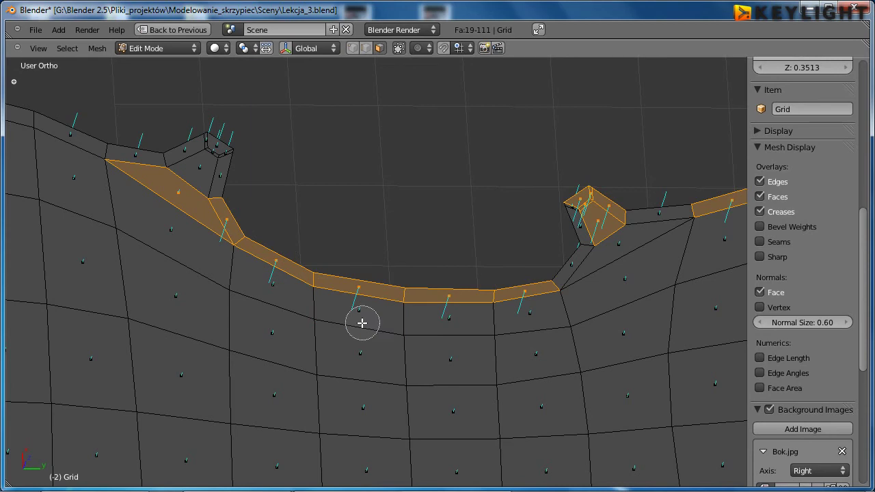
middle_drag(166, 185, 176, 192)
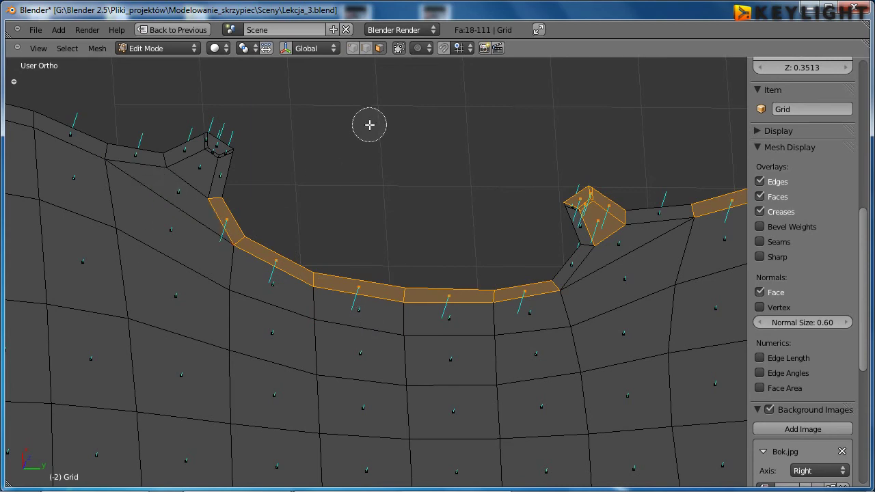
right_click(333, 153)
- Orbit to an edge-on view to check the selected reversed faces
mouse_move(333, 152)
middle_down()
mouse_move(322, 249)
mouse_move(210, 228)
mouse_move(431, 196)
mouse_move(171, 287)
mouse_move(308, 267)
mouse_move(322, 236)
mouse_move(478, 295)
mouse_move(406, 258)
mouse_move(553, 279)
middle_up()
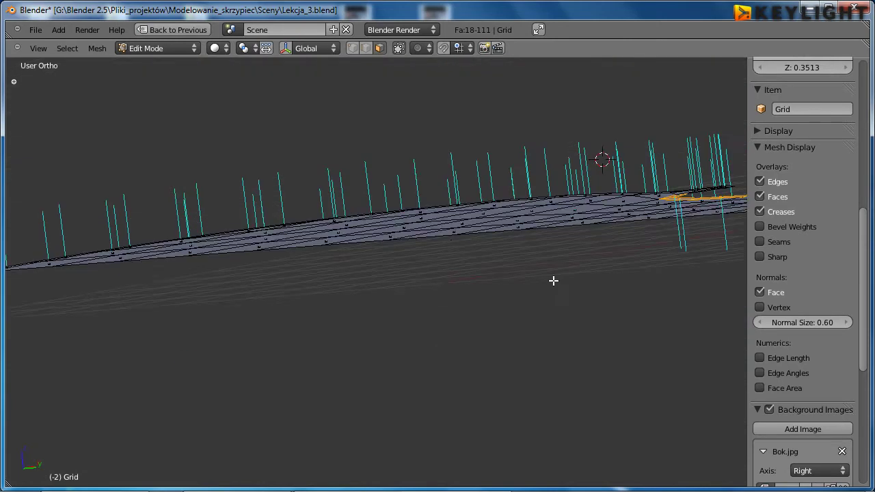
mouse_move(449, 326)
middle_down()
mouse_move(457, 316)
mouse_move(401, 310)
mouse_move(492, 234)
mouse_move(556, 279)
mouse_move(519, 326)
mouse_move(473, 349)
mouse_move(496, 376)
middle_up()
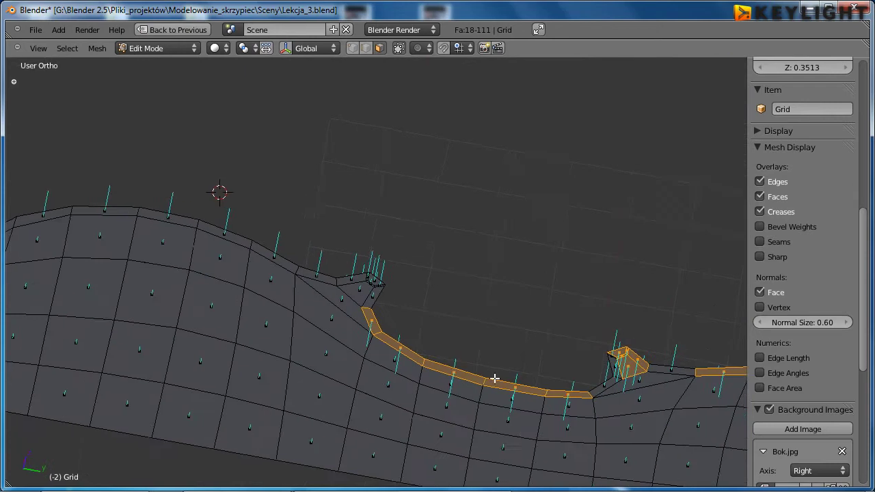
scroll(496, 376, up, 3)
mouse_move(414, 333)
middle_down()
mouse_move(558, 307)
mouse_move(432, 299)
mouse_move(371, 312)
mouse_move(414, 327)
mouse_move(396, 322)
middle_up()
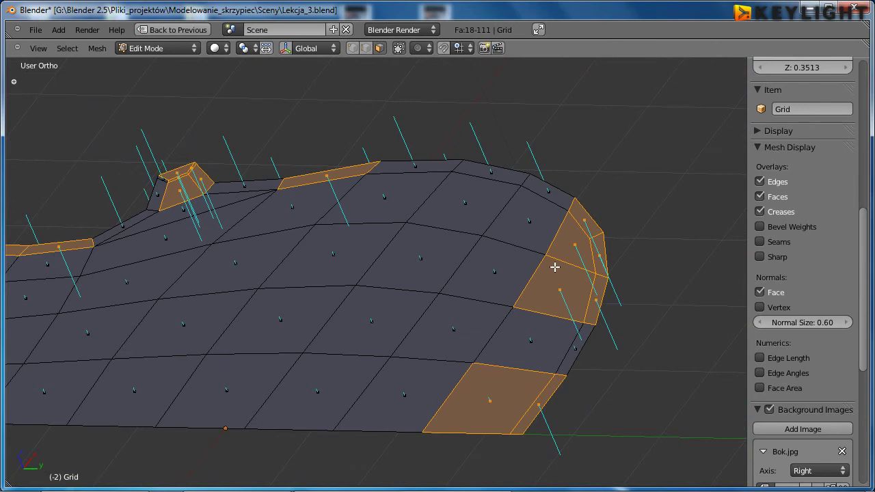
key(w)
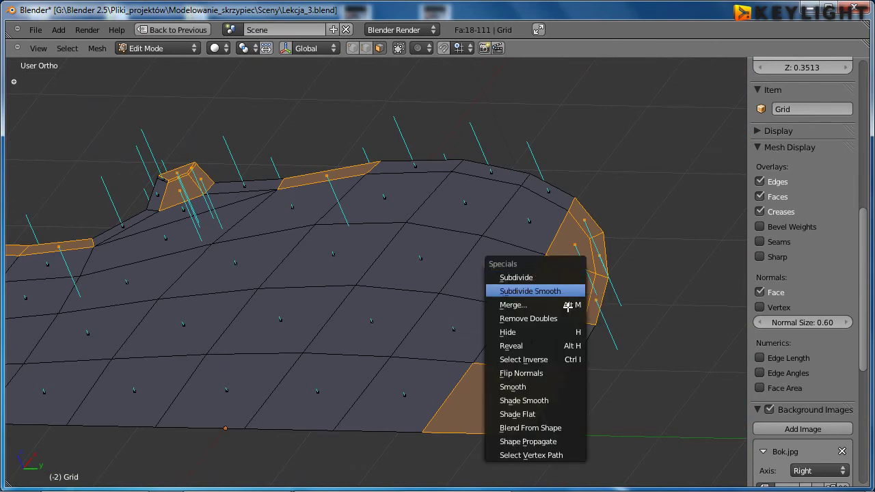
- Flip the selected faces' normals, then flip the one remaining reversed bottom-edge face
click(506, 373)
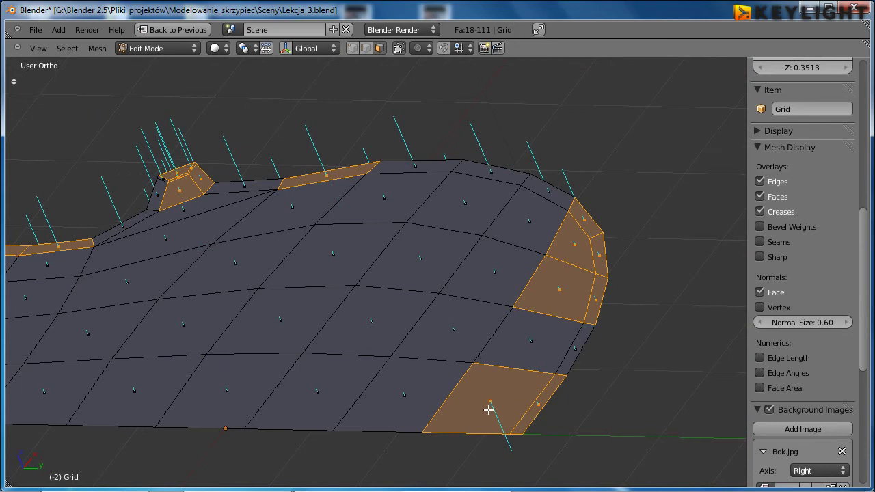
key(a)
key(a)
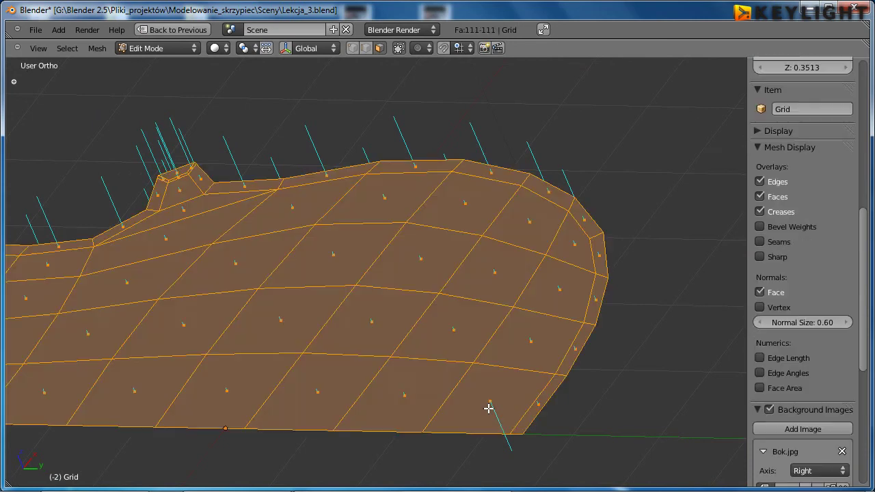
key(a)
right_click(488, 407)
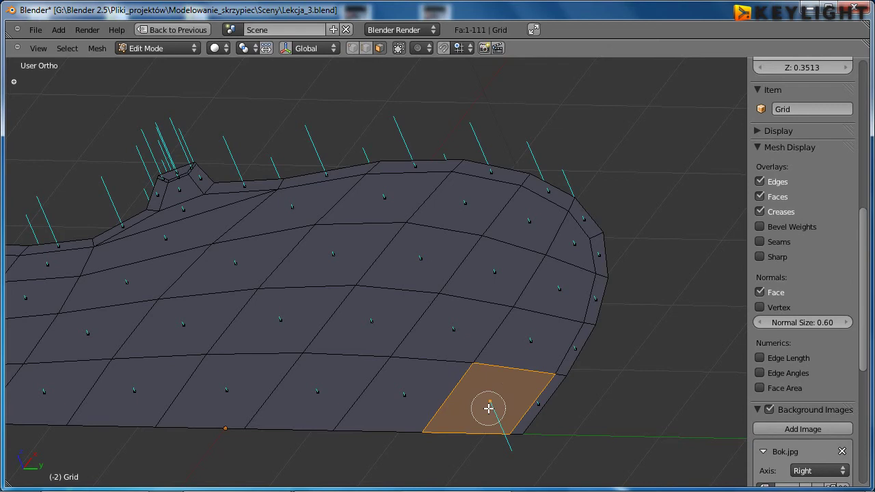
key(w)
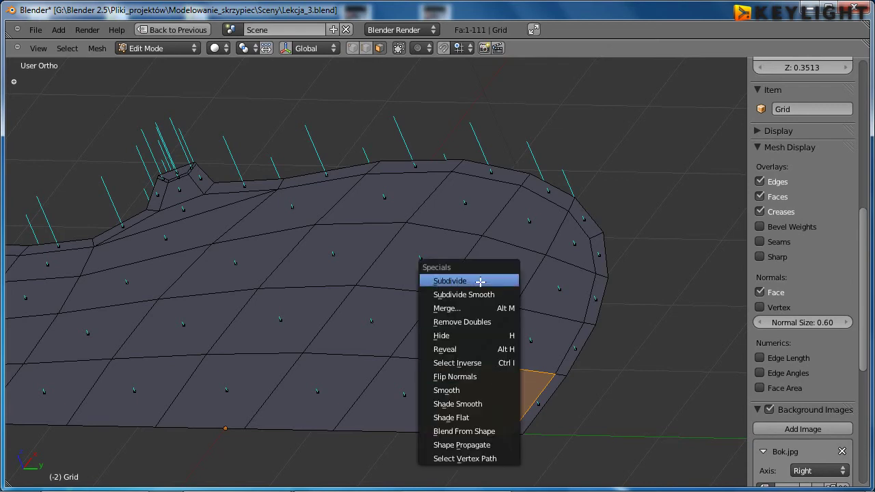
click(478, 377)
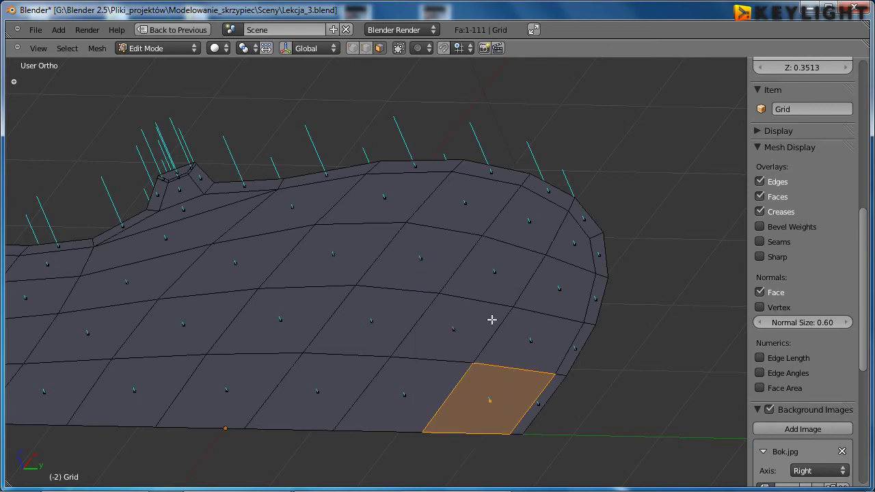
scroll(408, 295, down, 3)
mouse_move(192, 255)
middle_down()
mouse_move(592, 260)
mouse_move(253, 271)
mouse_move(334, 298)
mouse_move(392, 281)
mouse_move(408, 287)
mouse_move(380, 328)
mouse_move(221, 371)
mouse_move(390, 298)
mouse_move(670, 203)
mouse_move(289, 158)
mouse_move(301, 254)
mouse_move(360, 278)
middle_up()
- In Object Mode, delete the old backup Grid.001 from its separate layer
key(Tab)
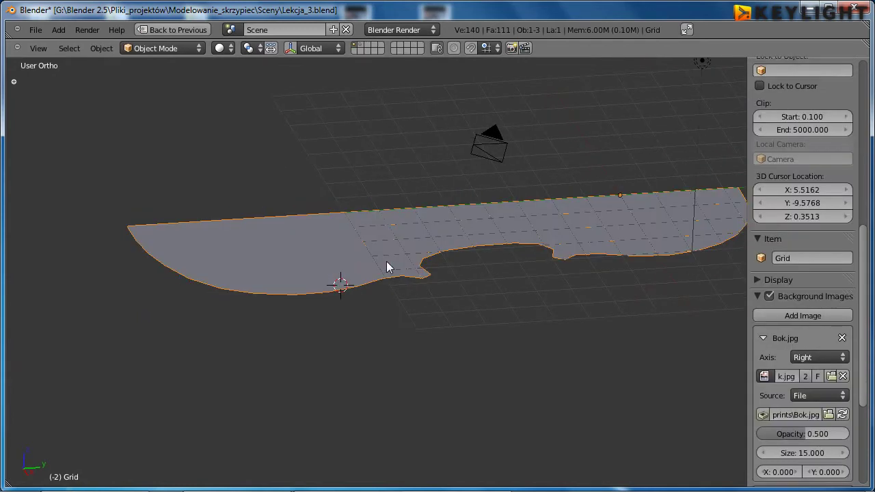
click(364, 50)
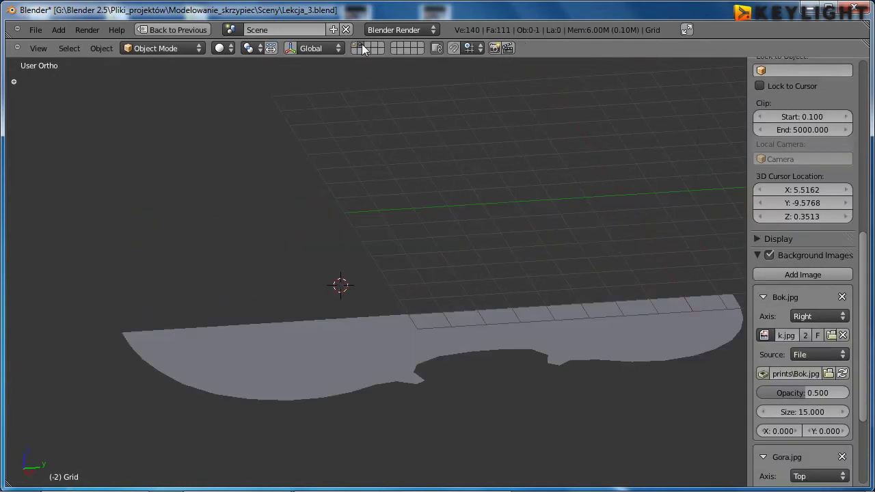
right_click(349, 347)
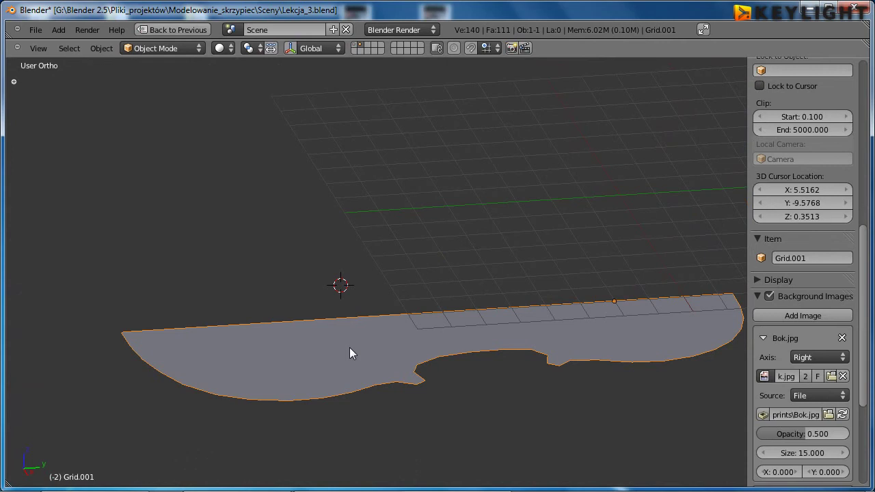
key(x)
click(349, 347)
click(354, 46)
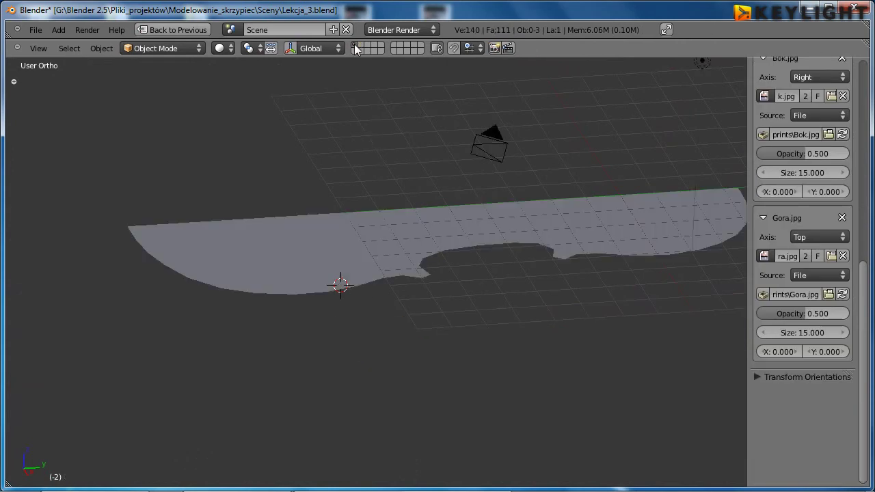
- Duplicate Grid down along Z onto a spare layer, then re-edit the original Grid
right_click(370, 232)
key(shift+d)
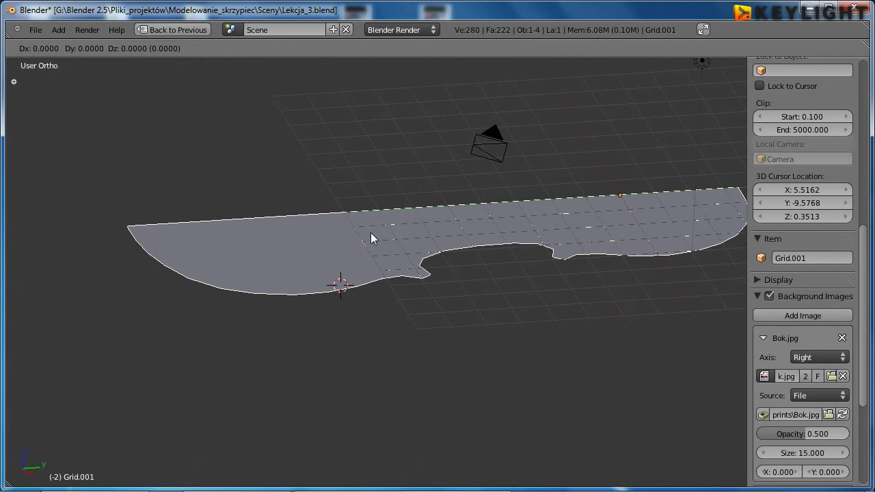
key(z)
click(379, 344)
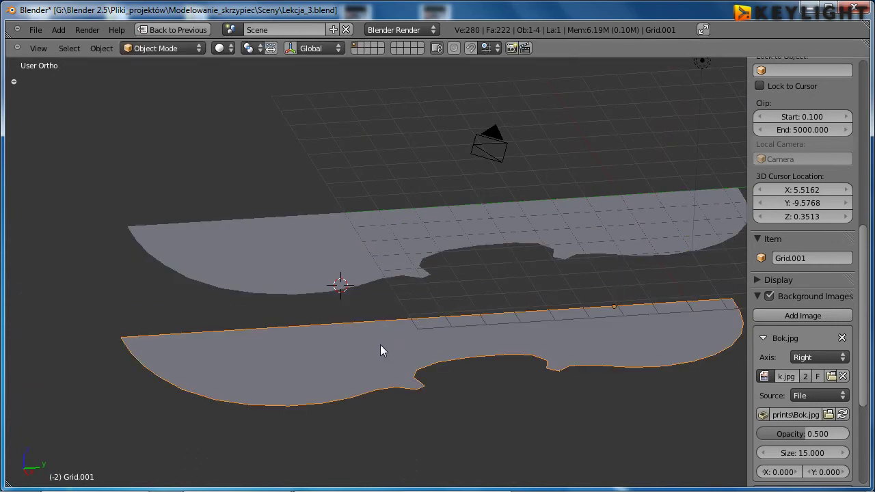
key(m)
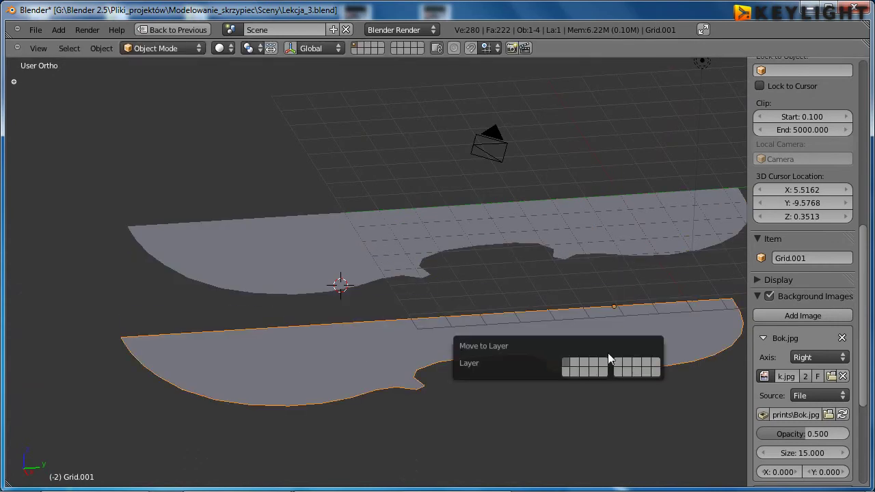
click(571, 363)
right_click(513, 223)
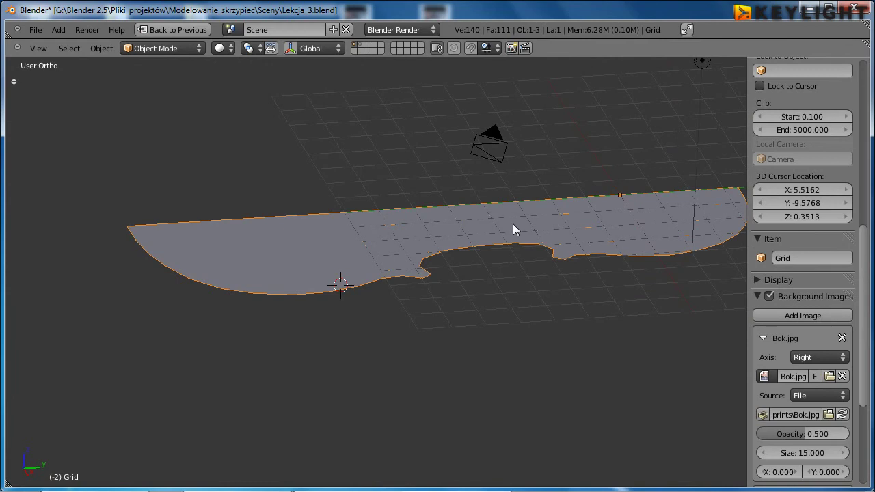
key(Tab)
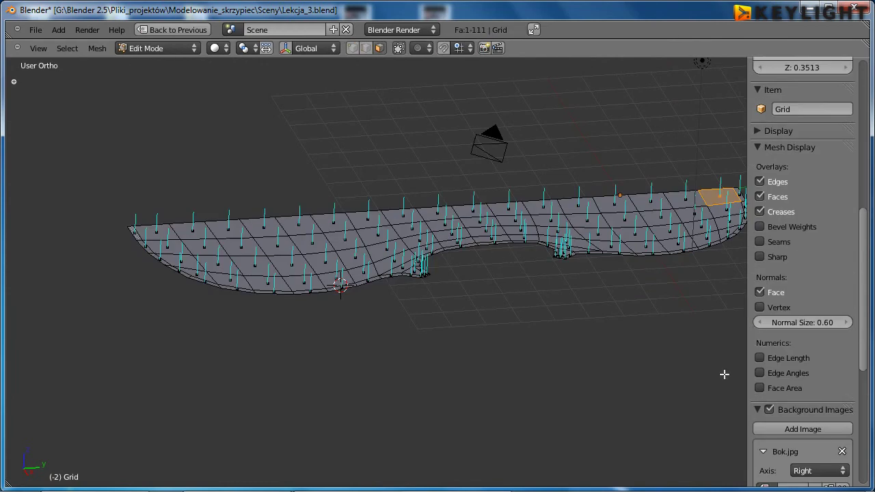
- Hide the face normal lines and the properties sidebar to clear the view
mouse_move(724, 374)
middle_down()
mouse_move(523, 273)
mouse_move(527, 289)
mouse_move(503, 269)
mouse_move(504, 277)
mouse_move(432, 280)
mouse_move(510, 264)
mouse_move(422, 281)
mouse_move(336, 267)
mouse_move(382, 220)
middle_up()
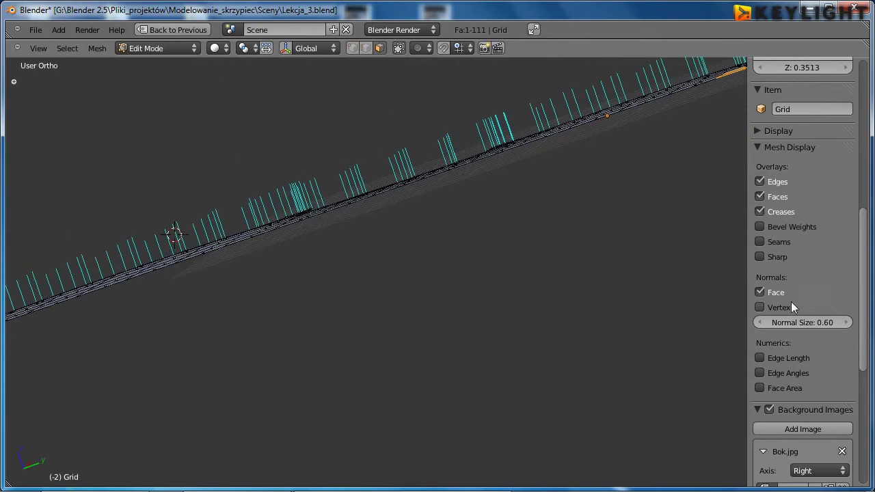
click(763, 290)
mouse_move(506, 213)
middle_down()
mouse_move(365, 289)
mouse_move(486, 328)
middle_up()
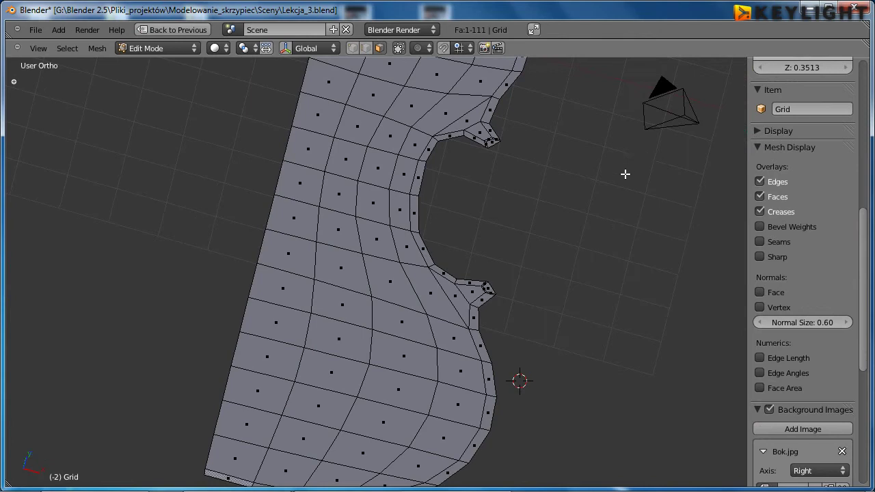
key(n)
- Show the plate as a wireframe in Top view and zoom to compare it with the reference
key(KP_7)
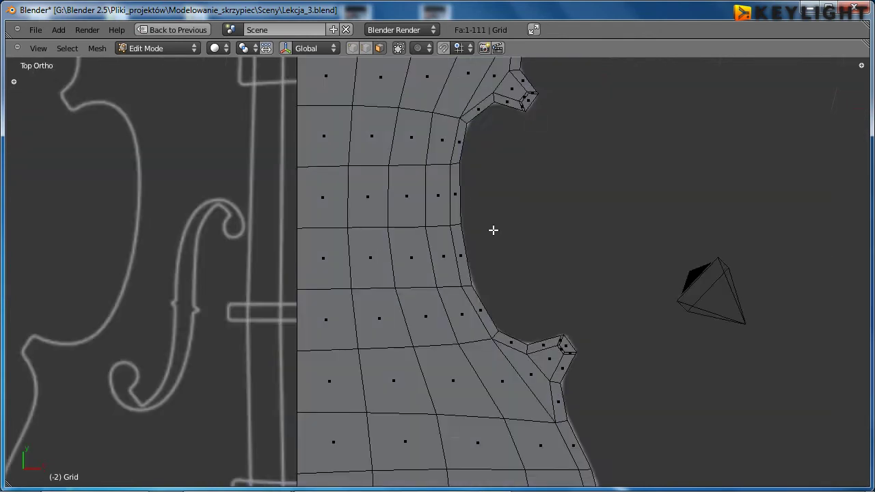
scroll(410, 292, down, 1)
scroll(407, 289, down, 1)
key(z)
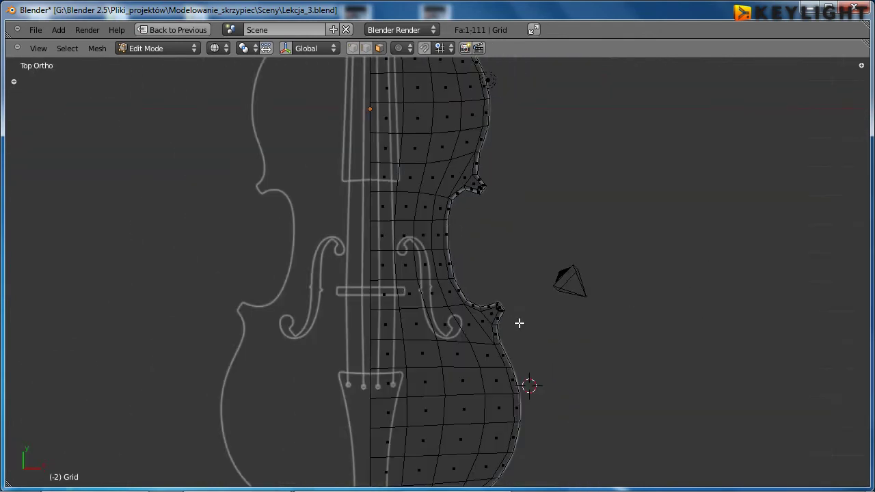
scroll(452, 343, up, 1)
scroll(428, 332, up, 1)
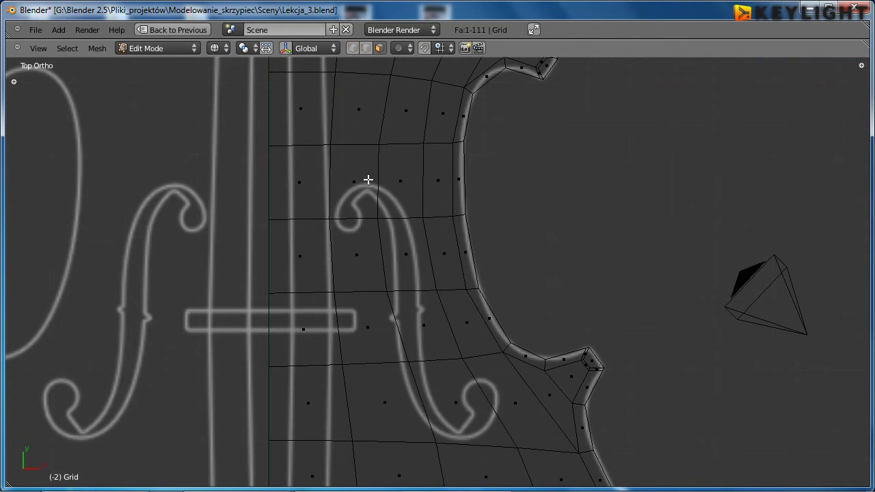
scroll(556, 358, down, 1)
scroll(387, 358, down, 1)
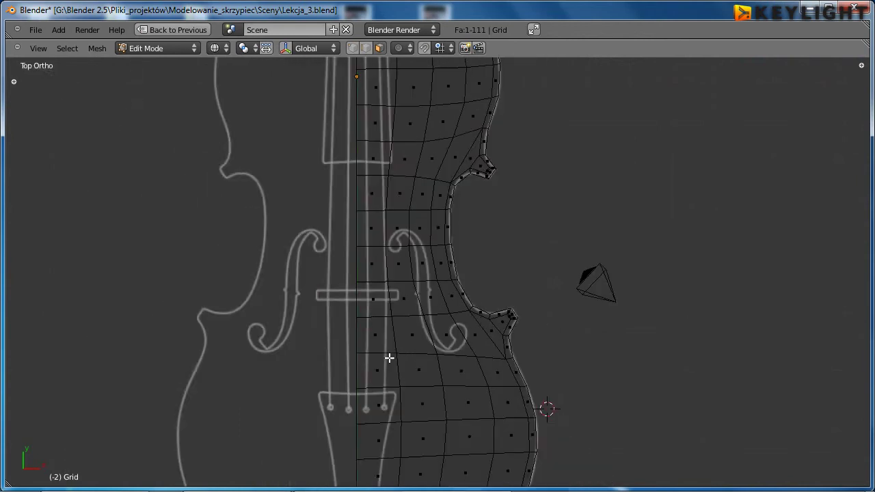
scroll(403, 352, down, 1)
scroll(410, 291, up, 3)
scroll(390, 294, up, 2)
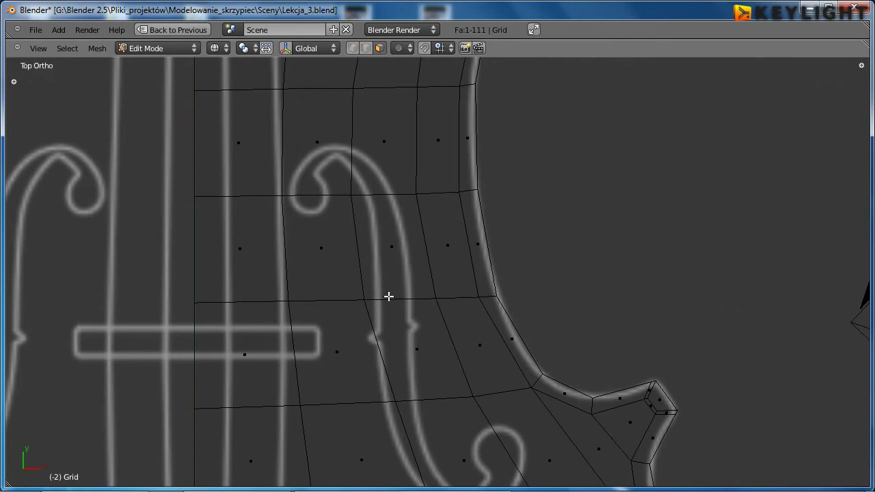
scroll(397, 293, down, 6)
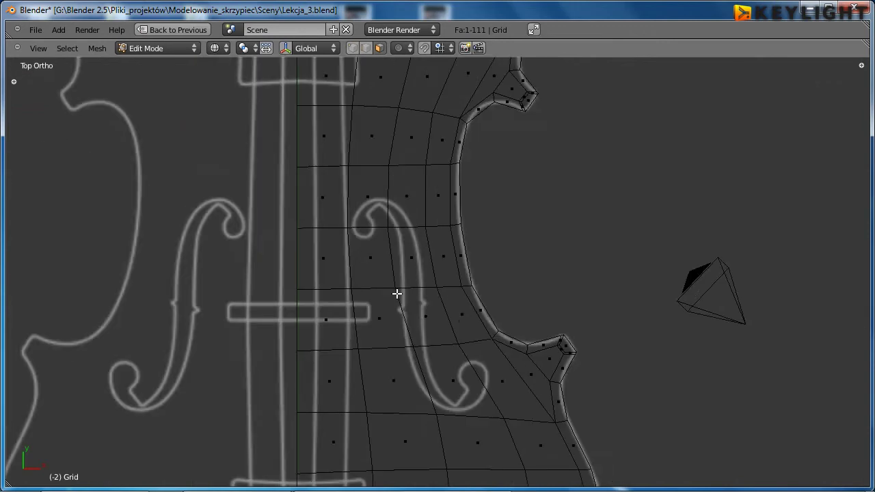
scroll(413, 321, up, 2)
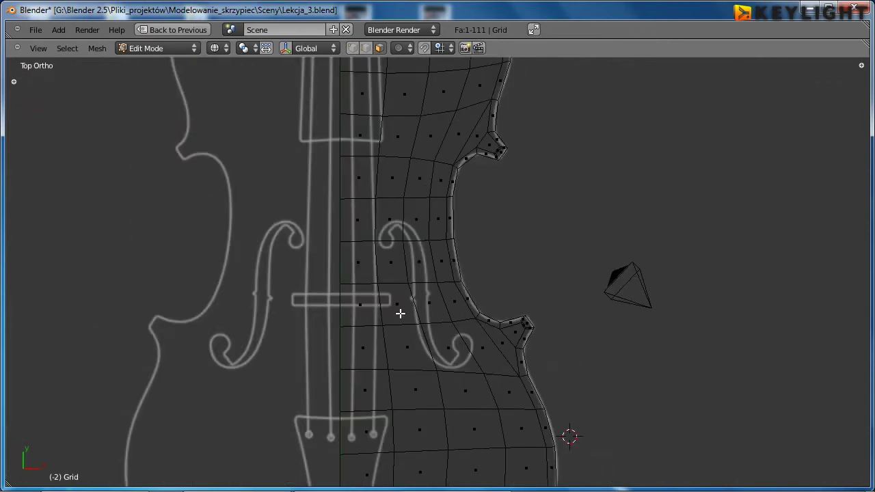
scroll(417, 323, up, 2)
scroll(416, 323, up, 2)
scroll(417, 323, up, 2)
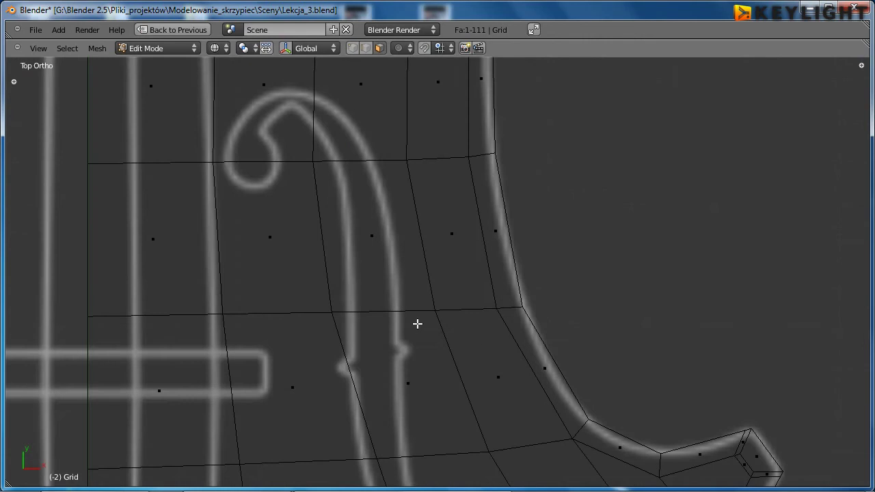
scroll(417, 324, down, 6)
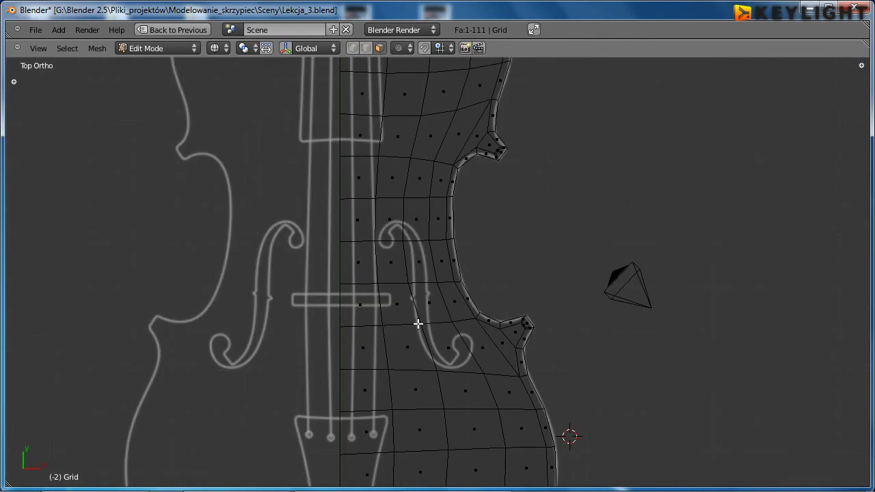
- Return to Object Mode and restore the four-view layout
right_click(424, 258)
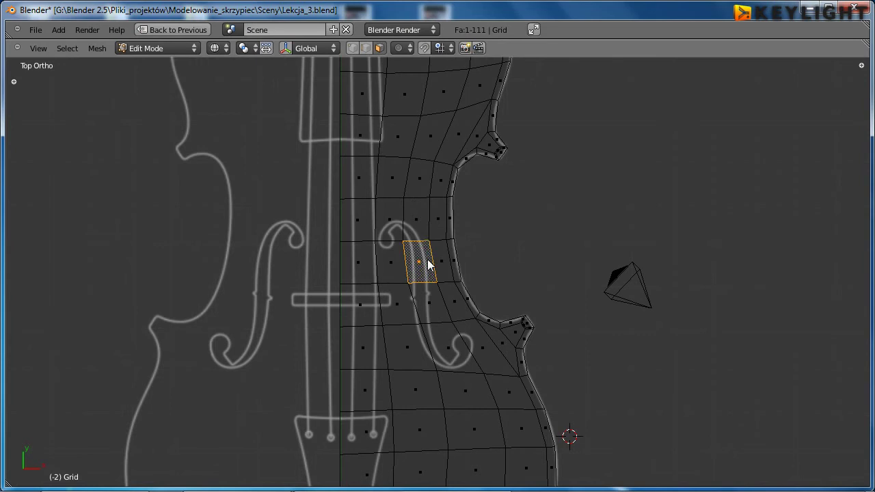
key(Tab)
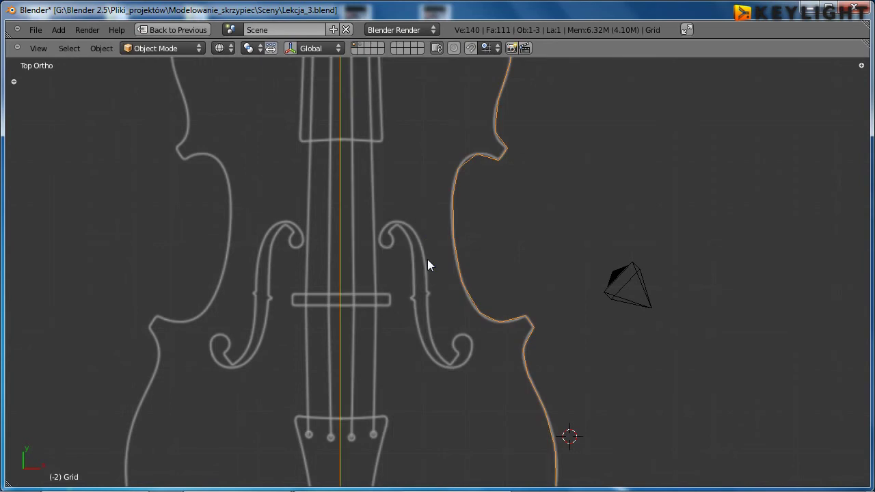
key(ctrl+Up)
- Add a Subdivision Surface modifier to the plate and view it in a maximized Top view
click(55, 110)
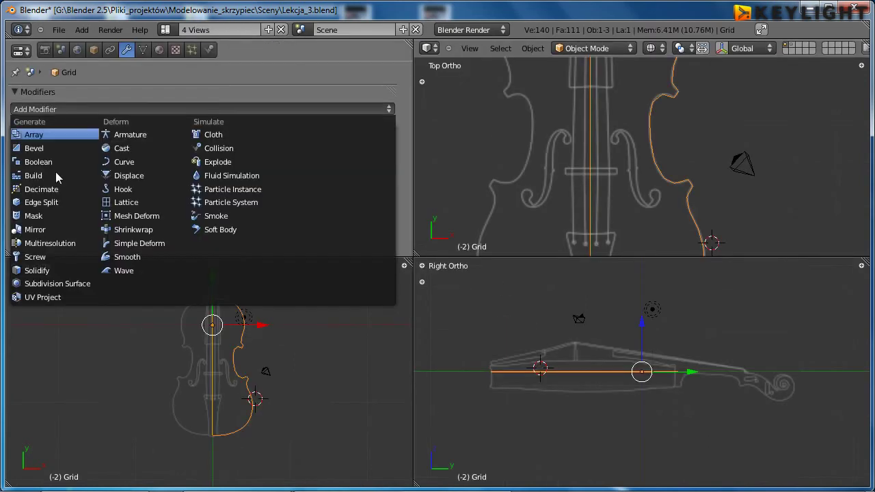
click(74, 284)
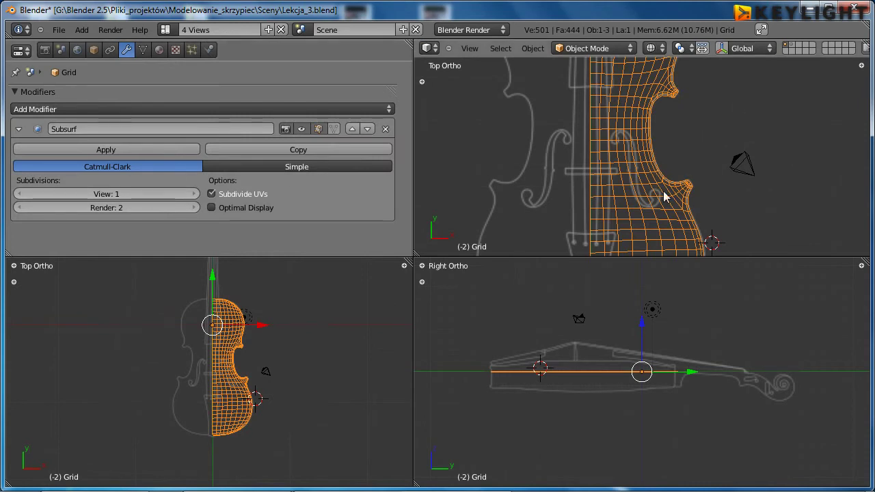
key(ctrl+Up)
scroll(353, 345, up, 4)
scroll(355, 346, up, 1)
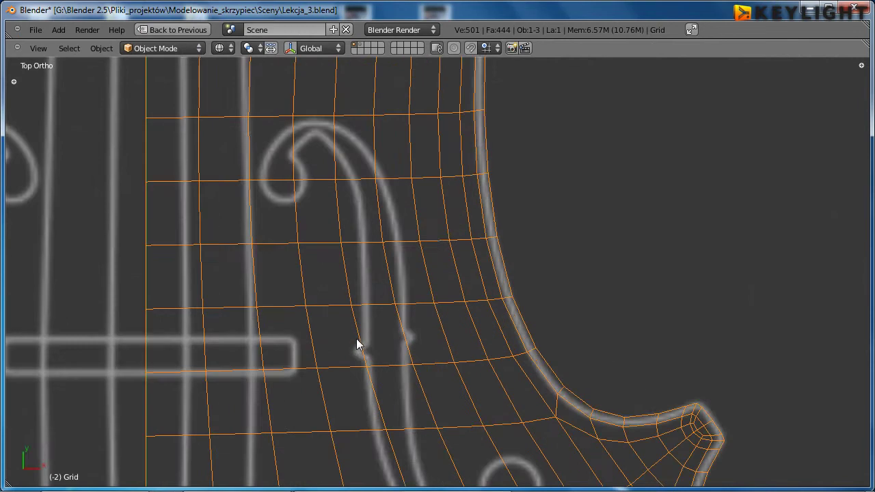
scroll(356, 344, down, 1)
scroll(493, 248, down, 1)
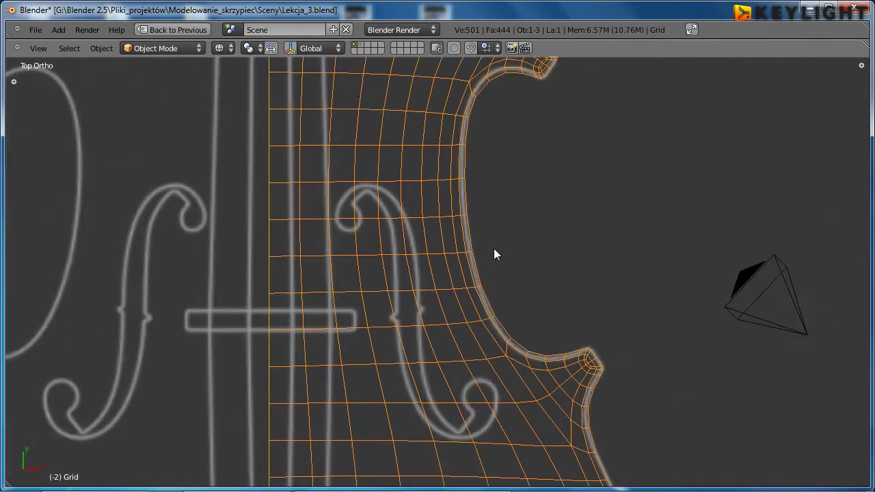
scroll(493, 248, down, 2)
scroll(577, 364, up, 1)
scroll(578, 365, up, 3)
- Inspect the smoothed violin corner up close, then restore the four-view layout
shift+middle_drag(603, 390, 487, 260)
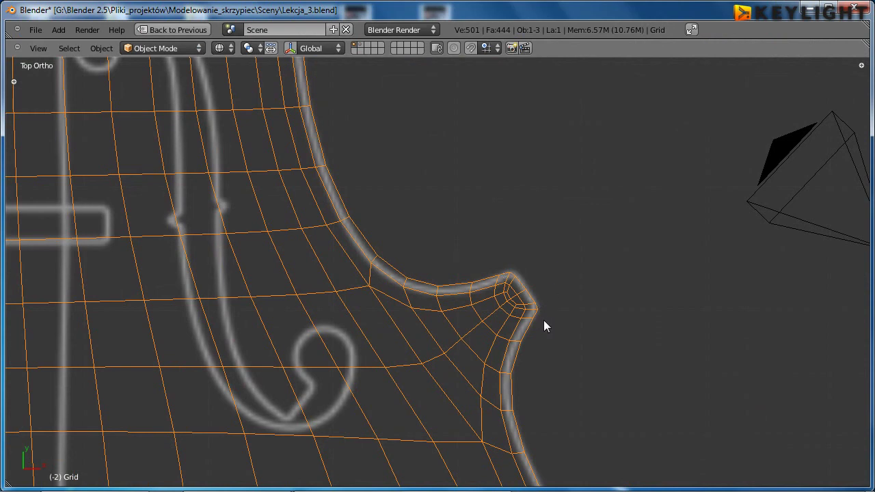
scroll(483, 263, down, 3)
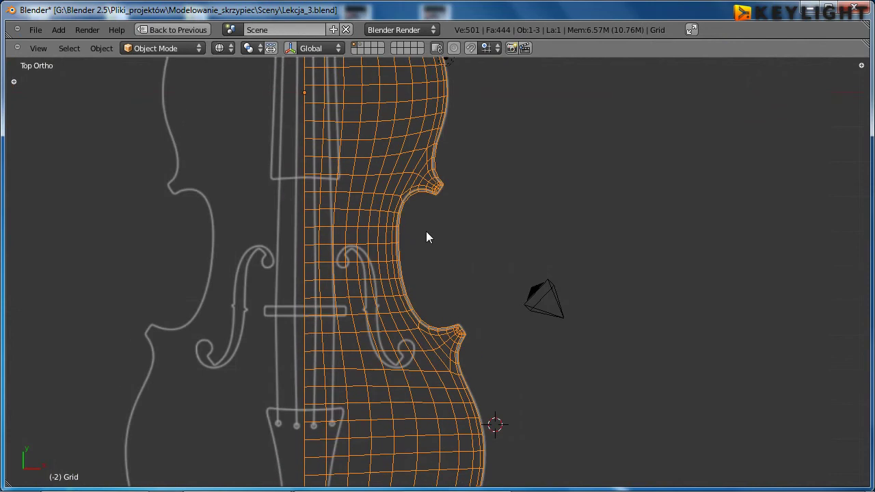
scroll(391, 257, down, 2)
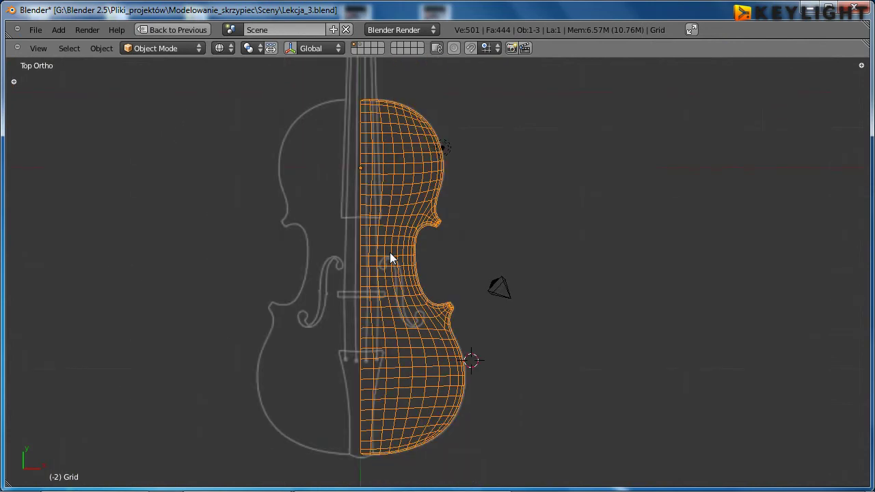
scroll(427, 395, up, 3)
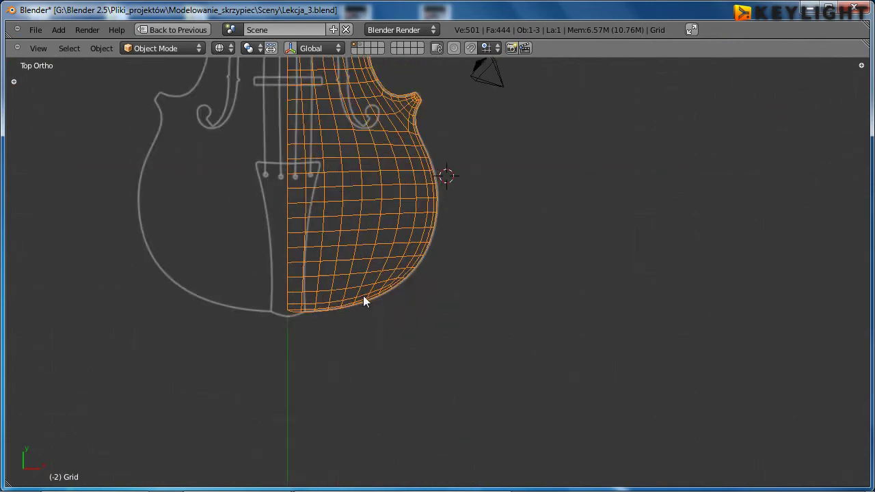
scroll(364, 298, up, 3)
scroll(335, 308, down, 3)
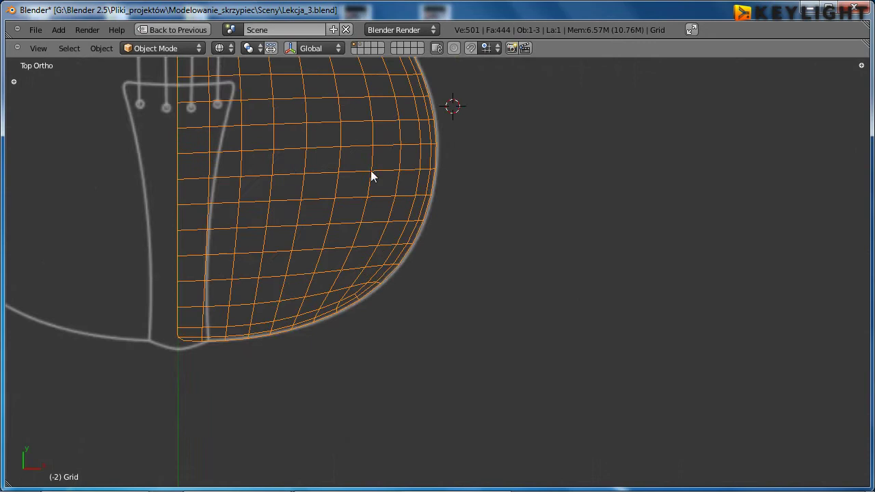
scroll(408, 220, up, 2)
scroll(424, 299, down, 2)
scroll(426, 452, up, 2)
scroll(367, 271, down, 2)
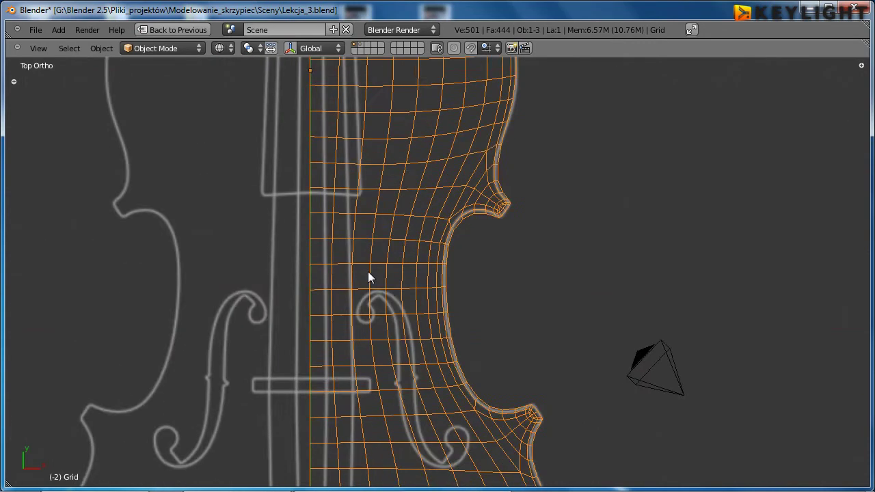
scroll(400, 315, down, 1)
scroll(410, 326, up, 1)
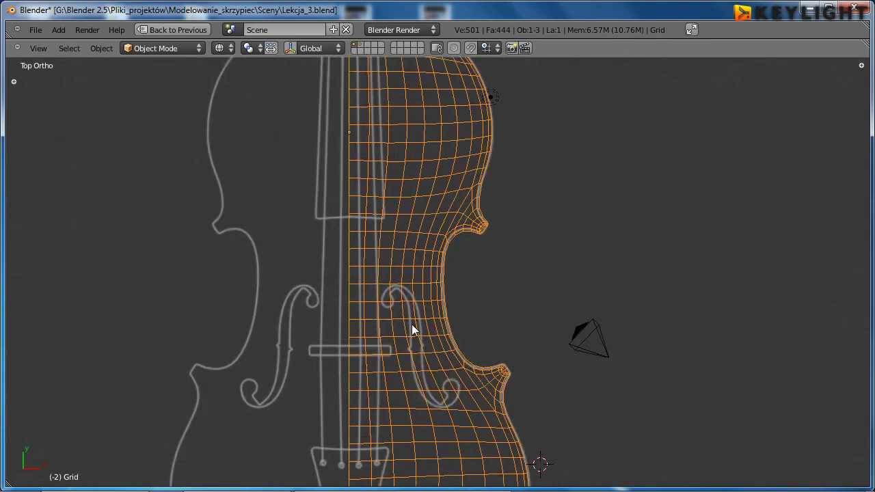
scroll(411, 324, up, 1)
scroll(411, 324, down, 2)
scroll(364, 309, down, 2)
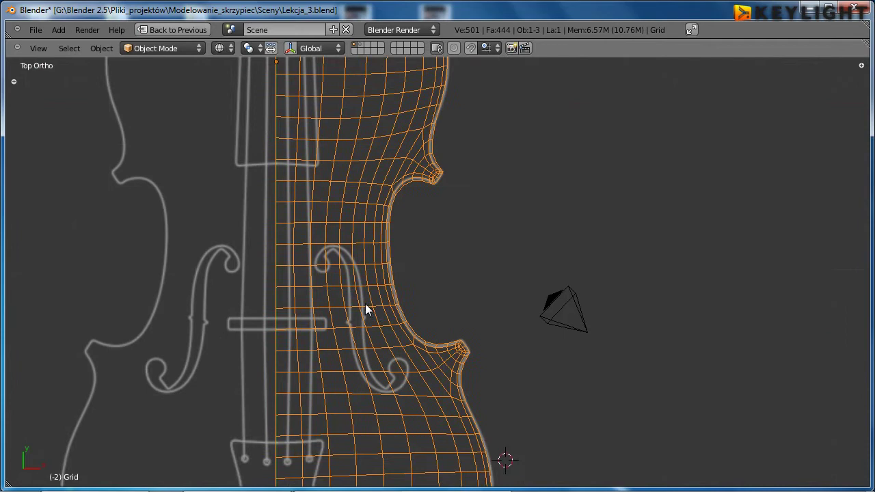
key(ctrl+Up)
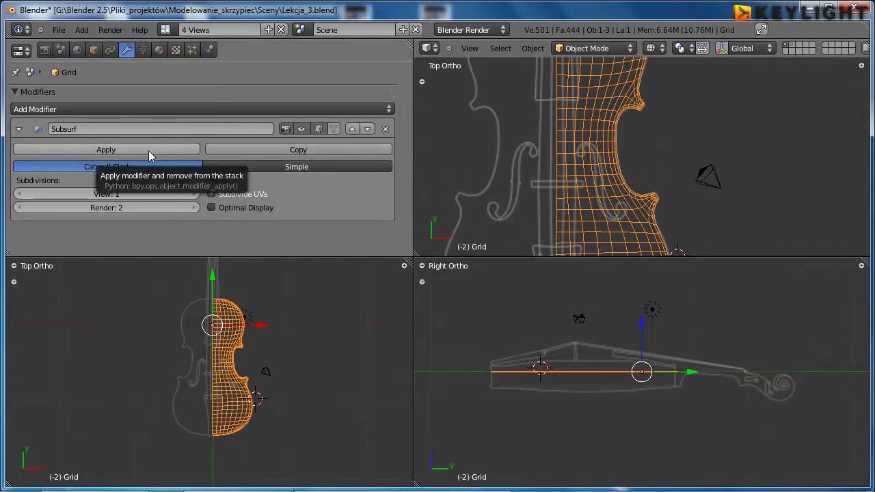
- Apply the Subsurf modifier permanently and enter Edit Mode on the plate
click(148, 150)
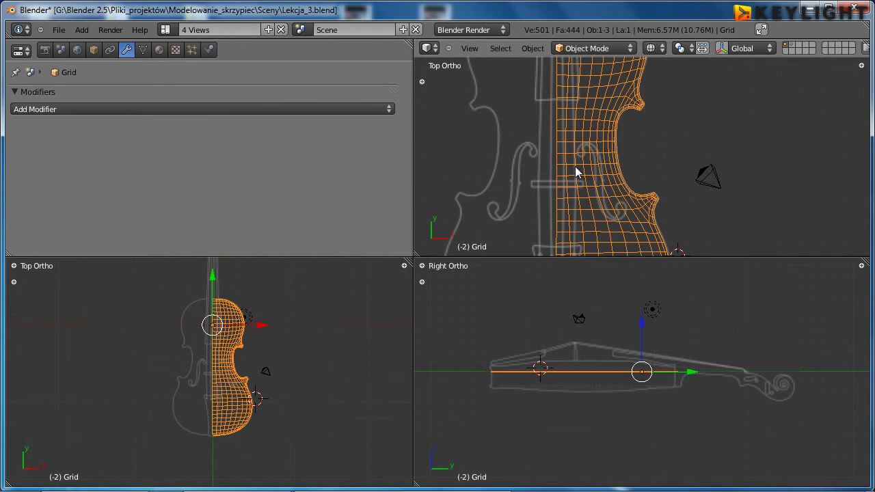
scroll(575, 172, down, 1)
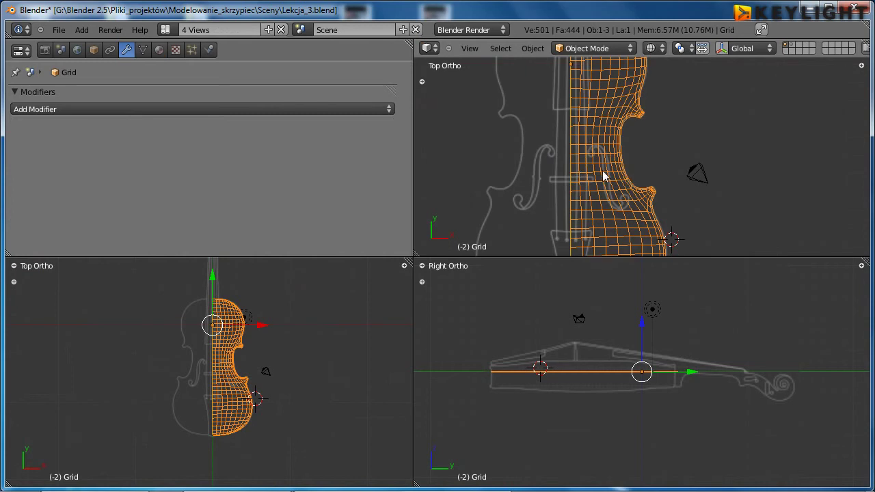
key(Tab)
key(Tab)
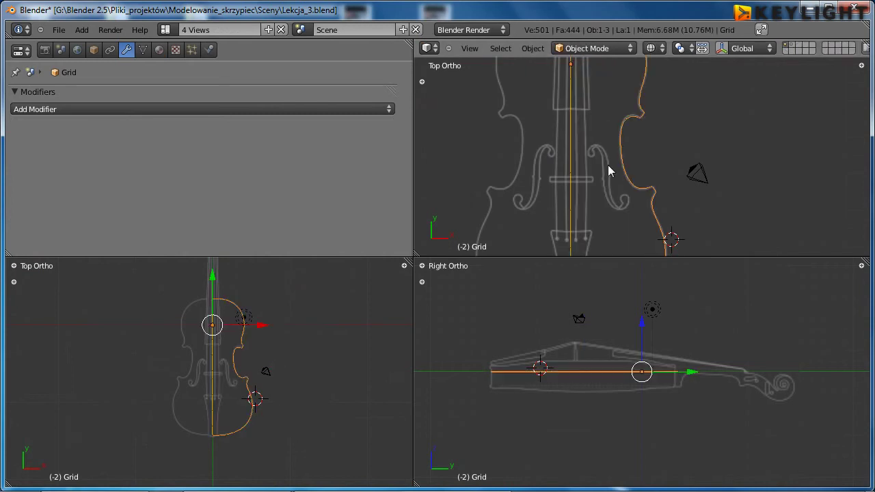
- Maximize the Top view and pan down to the f-holes and upper bout corner
scroll(603, 176, up, 1)
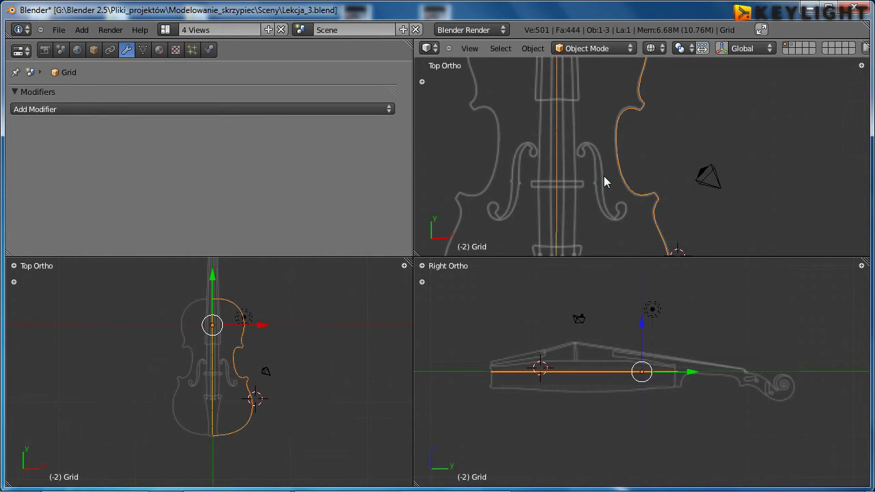
key(ctrl+Up)
scroll(386, 246, down, 3)
scroll(348, 310, up, 3)
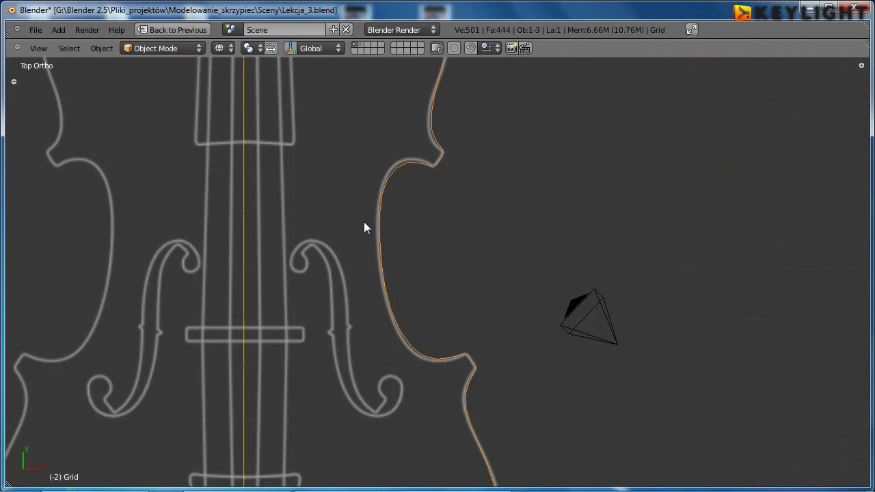
scroll(364, 226, down, 3)
scroll(376, 219, up, 3)
scroll(393, 181, up, 2)
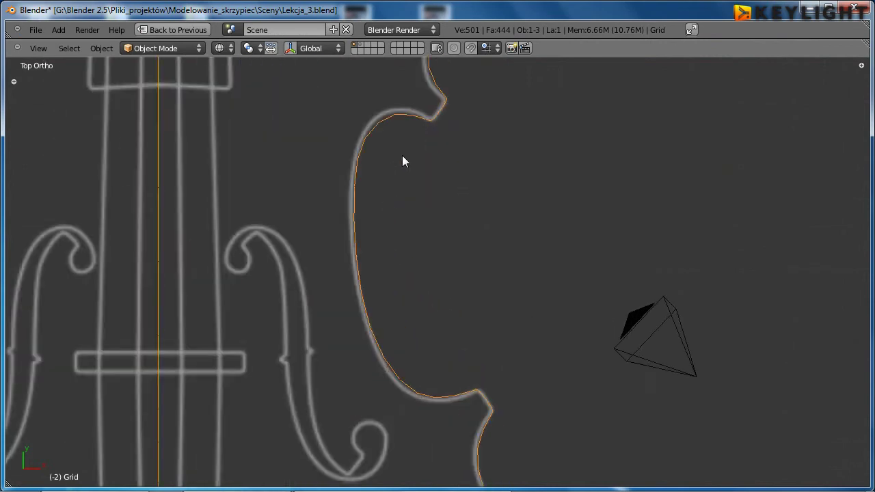
mouse_move(401, 155)
shift+middle_down()
mouse_move(369, 213)
mouse_move(395, 428)
mouse_move(418, 150)
shift+middle_up()
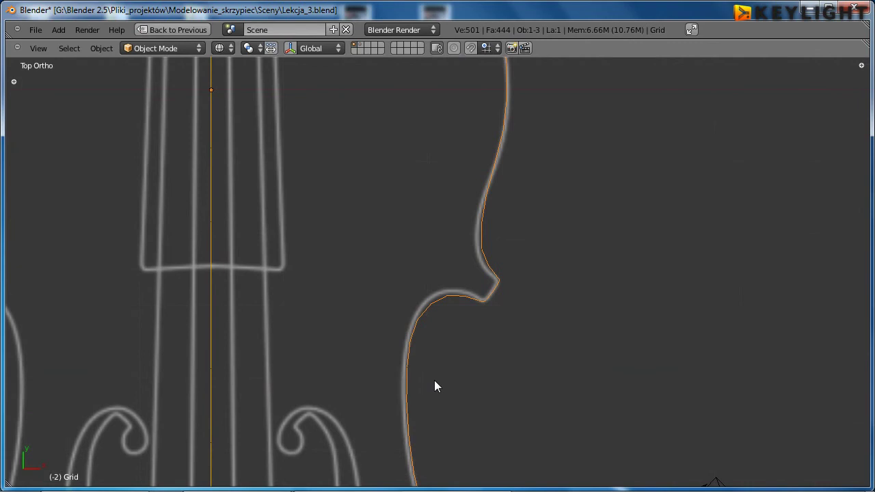
mouse_move(434, 381)
shift+middle_down()
mouse_move(419, 230)
mouse_move(436, 102)
shift+middle_up()
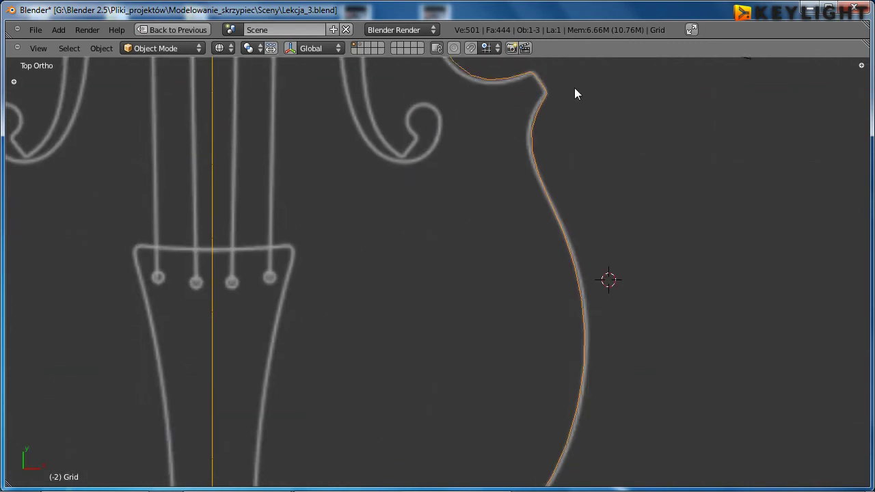
mouse_move(574, 93)
shift+middle_down()
mouse_move(425, 244)
mouse_move(547, 64)
mouse_move(431, 412)
shift+middle_up()
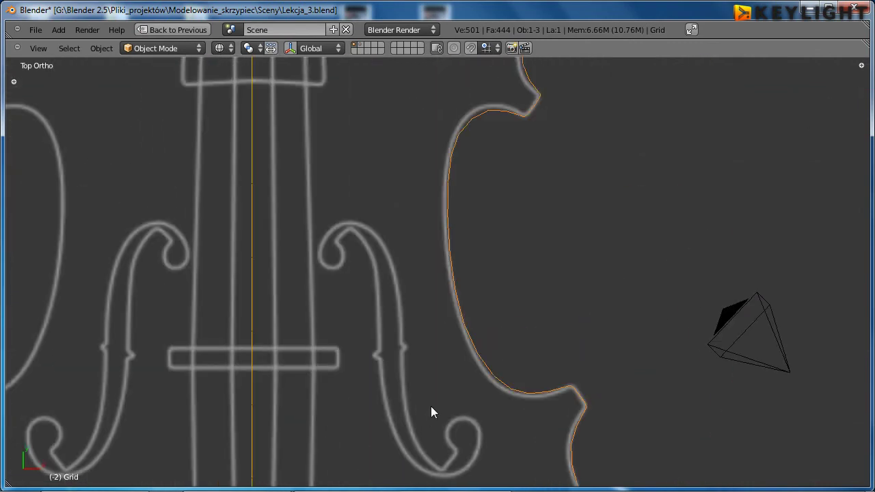
shift+middle_drag(499, 153, 478, 214)
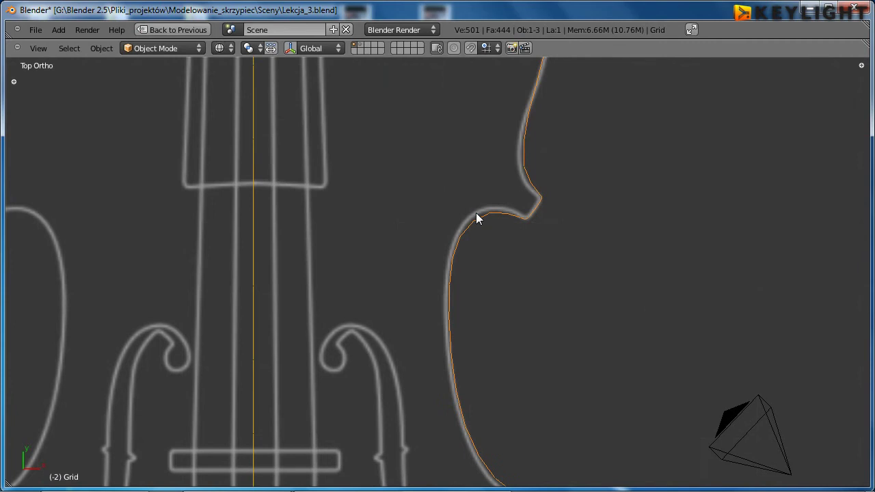
- Enter Edit Mode and enlarge the Blender window to fill the screen
key(Tab)
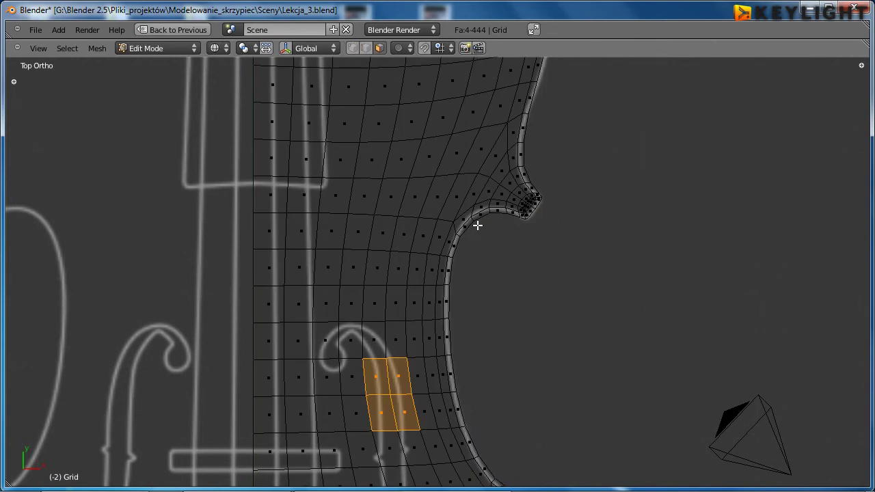
scroll(494, 239, down, 1)
shift+scroll(404, 264, down, 4)
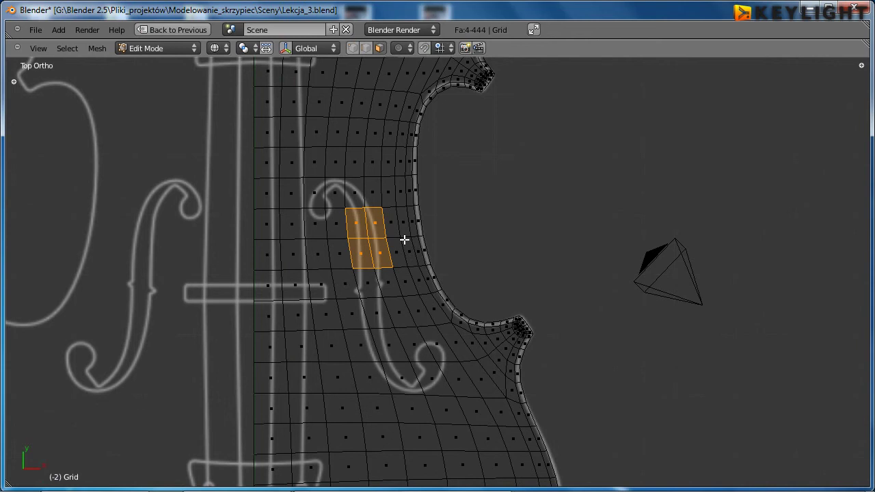
click(532, 30)
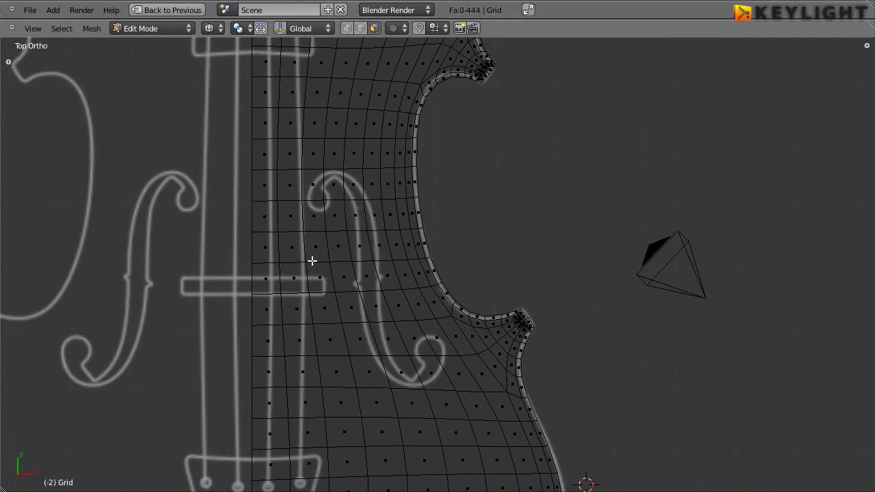
scroll(312, 261, up, 2)
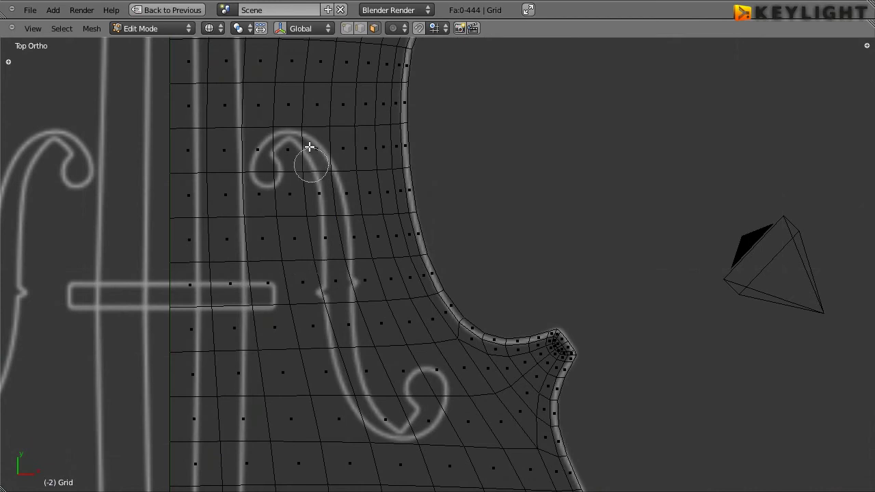
- Brush-select the thirteen faces along the f-hole outline and delete them
key(c)
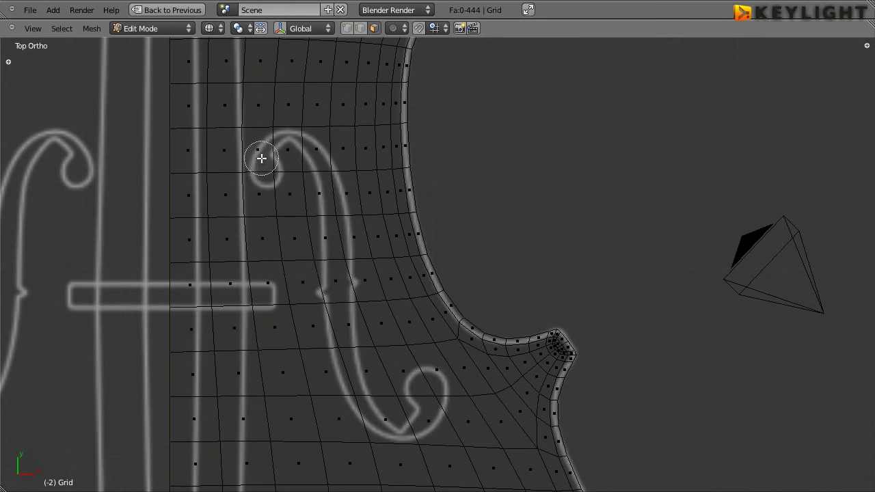
mouse_move(261, 158)
mouse_down()
mouse_move(309, 154)
mouse_move(335, 301)
mouse_move(377, 407)
mouse_move(452, 424)
mouse_move(423, 385)
mouse_move(433, 371)
mouse_up()
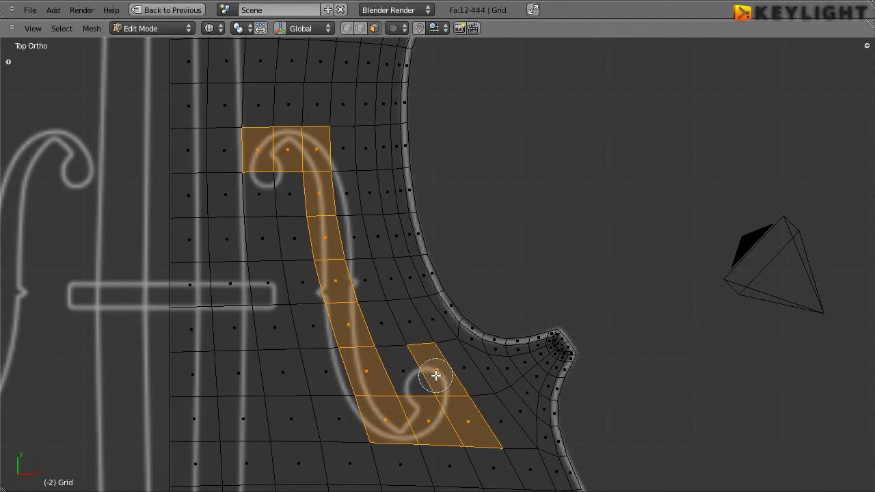
click(251, 193)
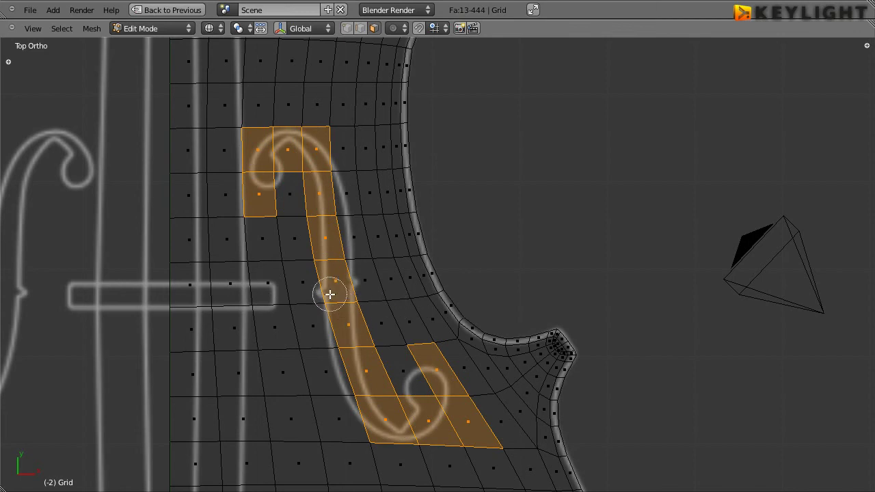
right_click(341, 291)
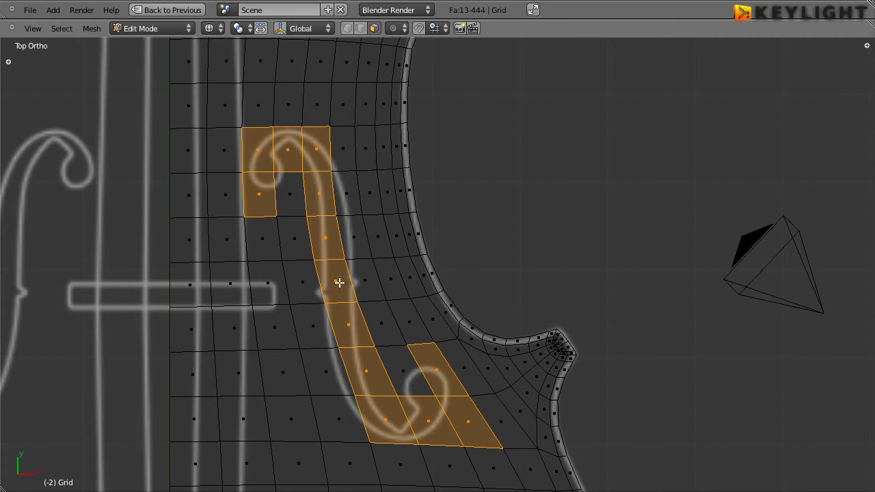
key(x)
key(x)
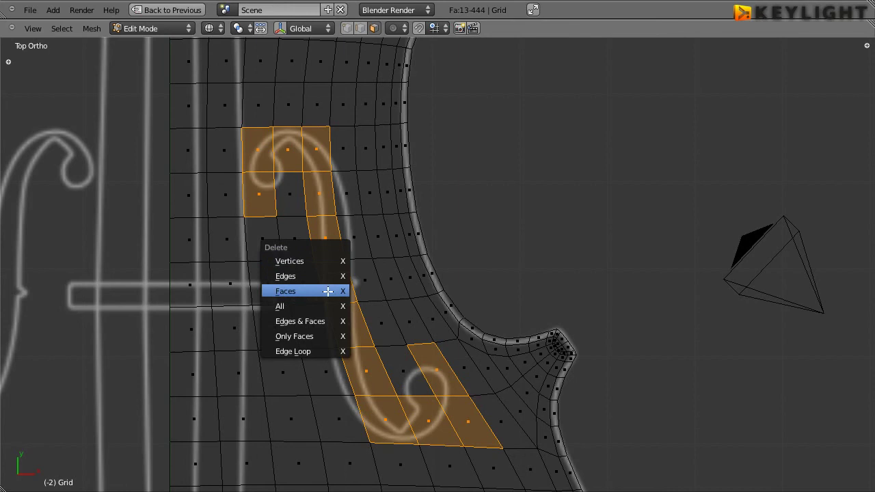
click(328, 291)
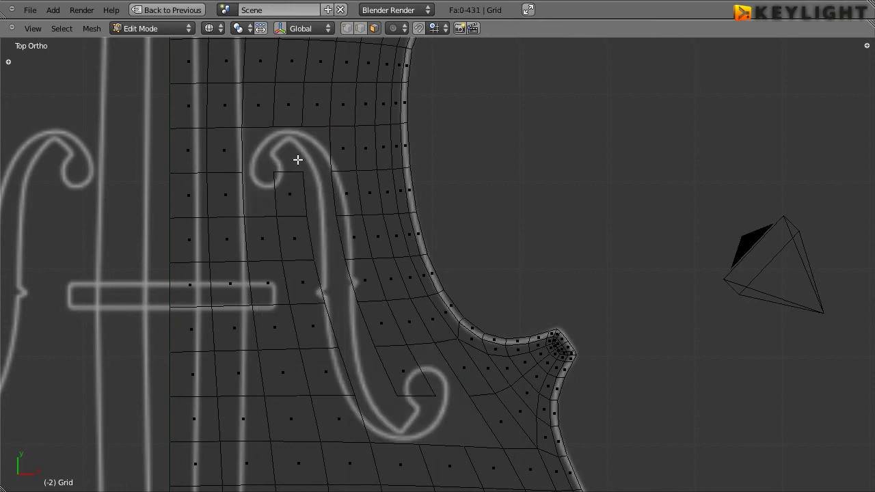
- In vertex select, extrude a top-edge vertex and place it on the f-hole curl
click(347, 28)
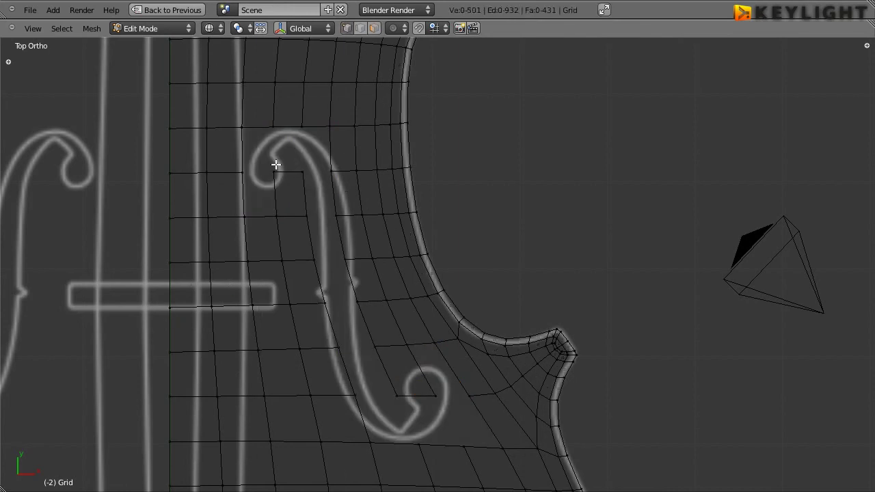
scroll(273, 171, up, 4)
mouse_move(193, 112)
shift+middle_down()
mouse_move(307, 250)
mouse_move(404, 337)
shift+middle_up()
right_click(306, 207)
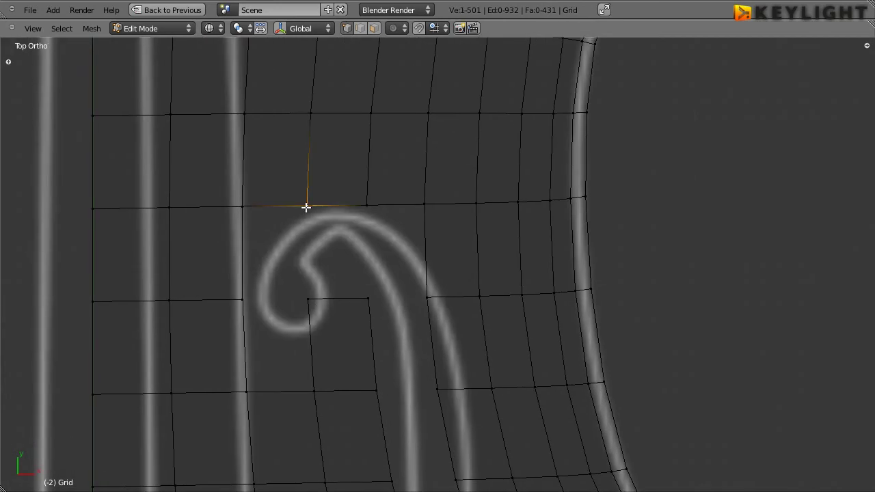
right_click(244, 207)
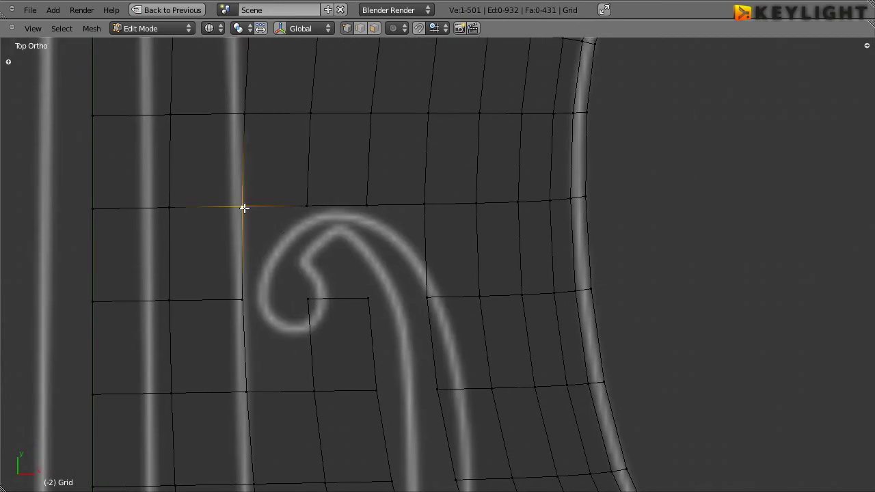
key(e)
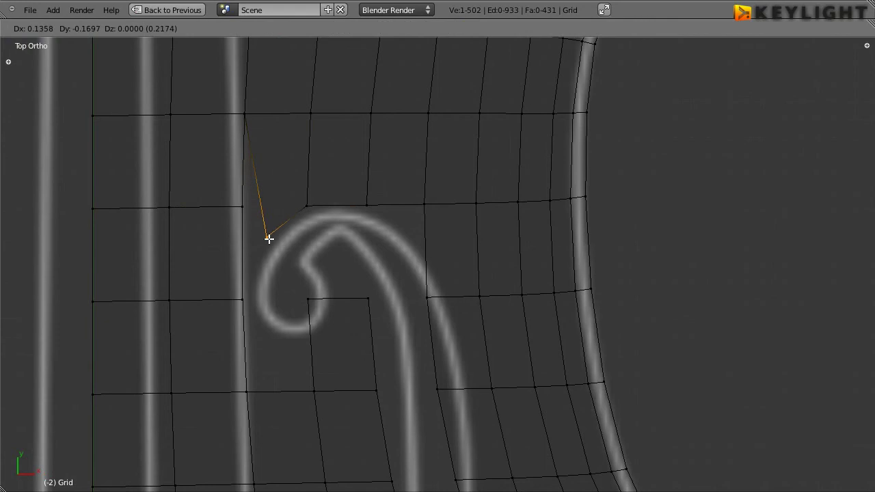
right_click(268, 239)
key(g)
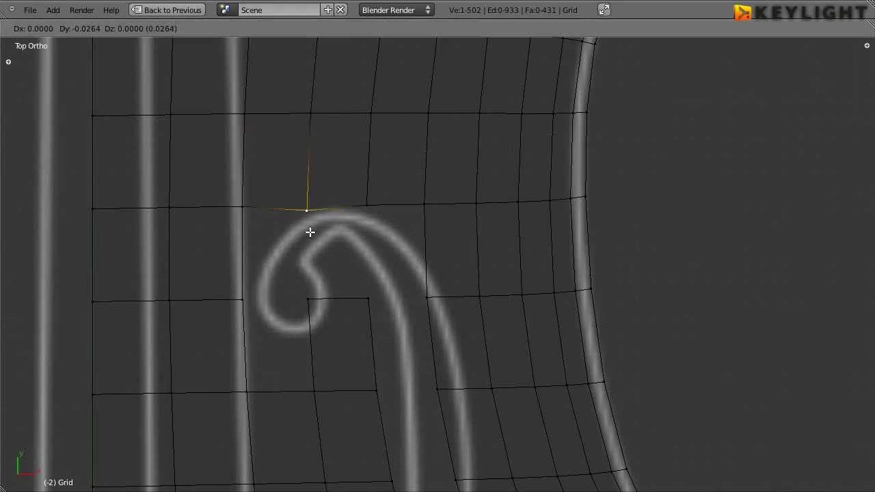
click(302, 231)
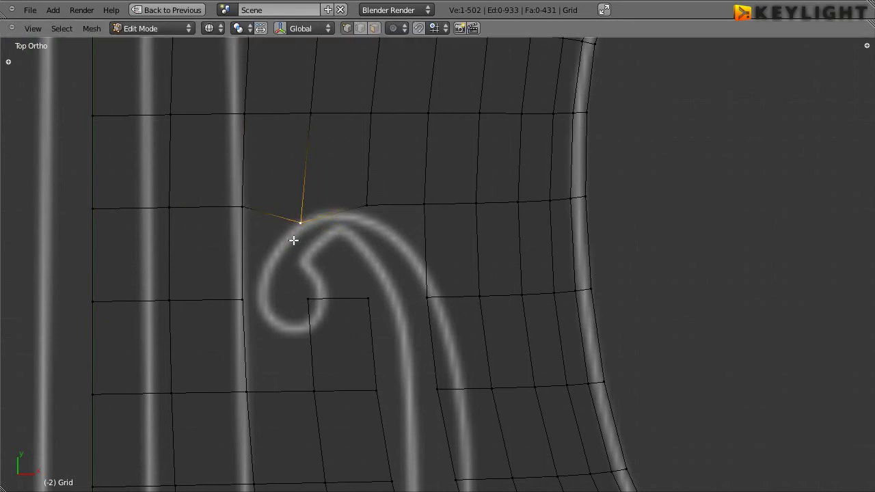
- Undo the corner vertex move and box-select the two overlapping corner vertices
right_click(242, 208)
key(g)
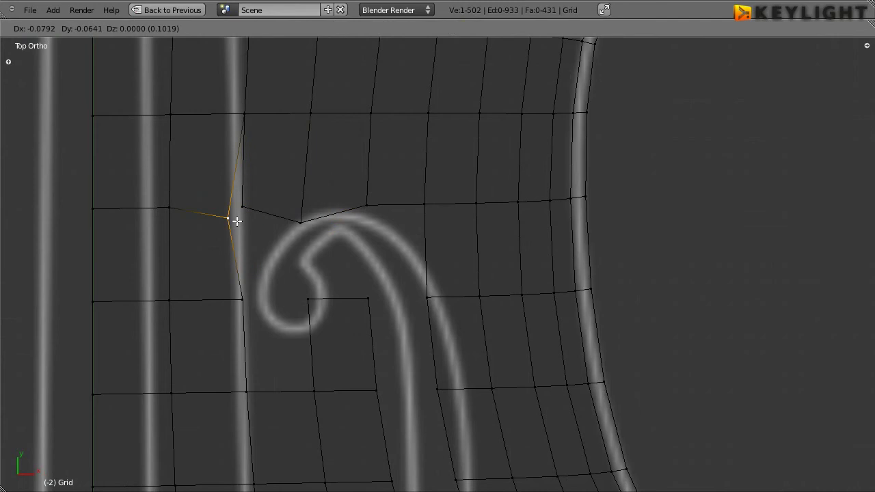
click(241, 232)
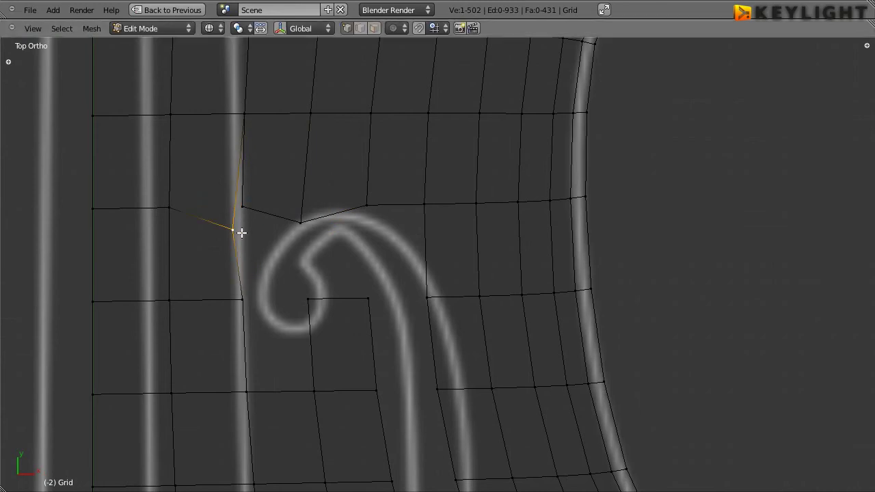
right_click(251, 390)
key(g)
key(Escape)
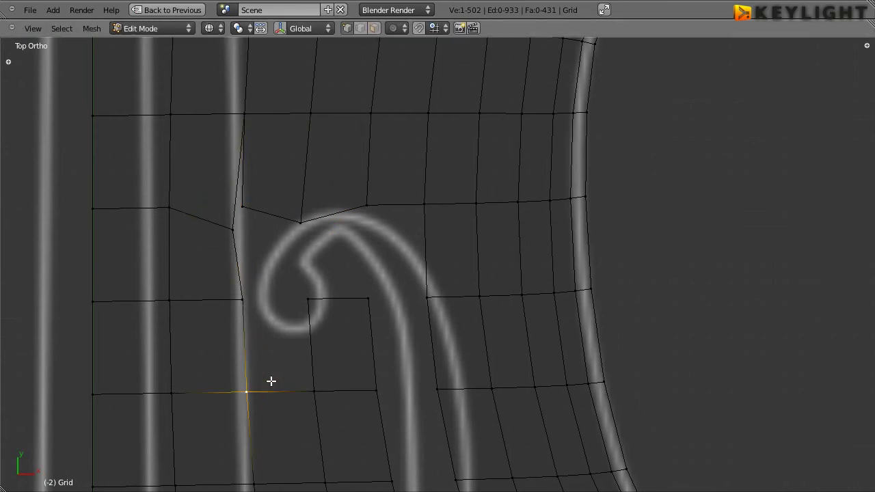
right_click(265, 237)
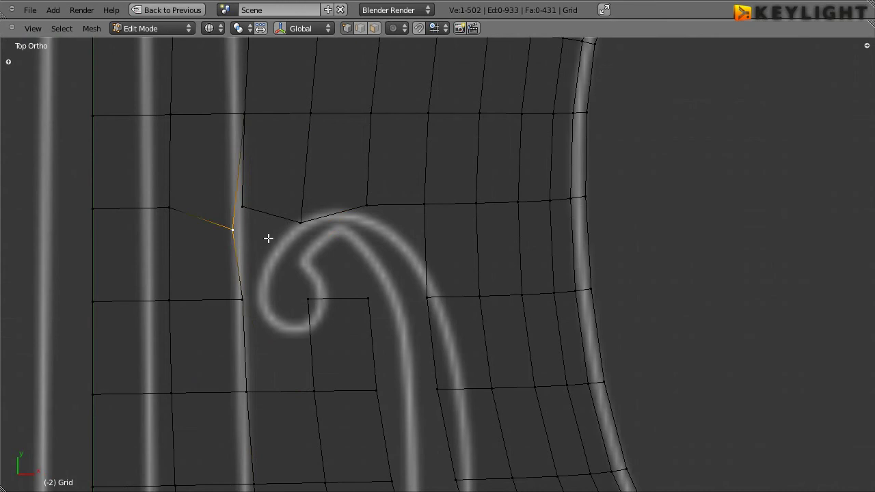
key(ctrl+z)
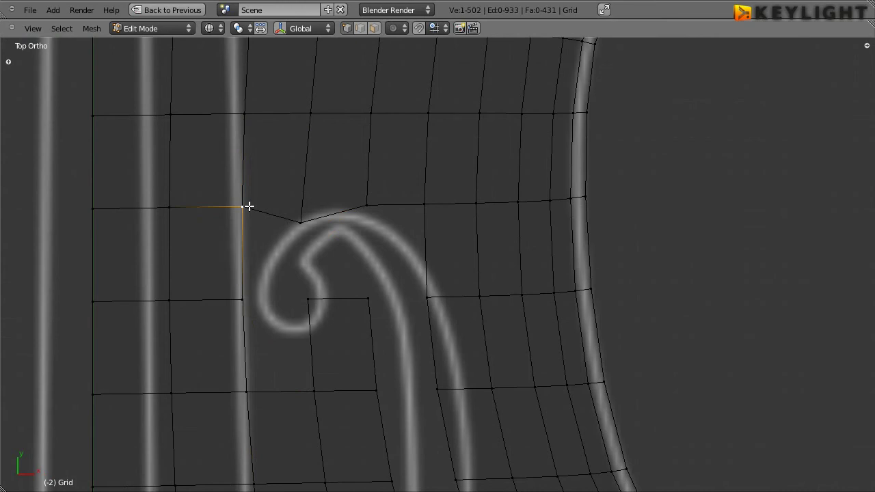
key(b)
drag(258, 189, 230, 220)
- Run Remove Doubles from the W menu on the two corner vertices
key(w)
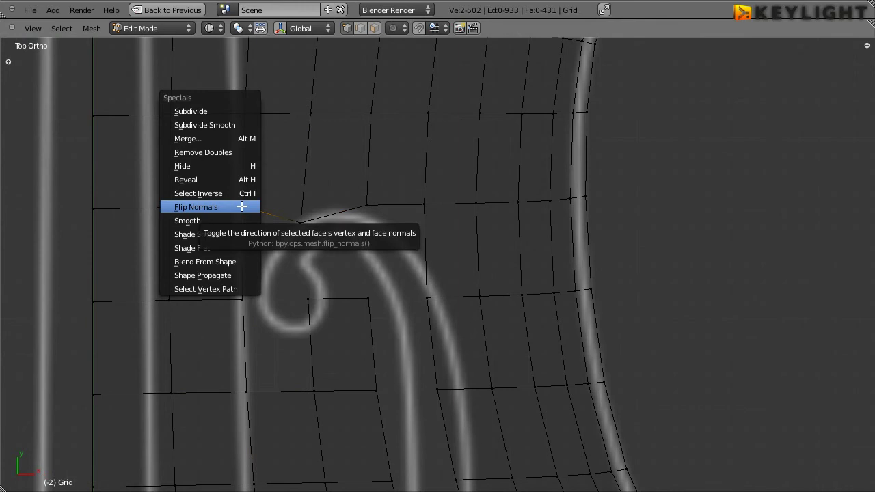
click(217, 153)
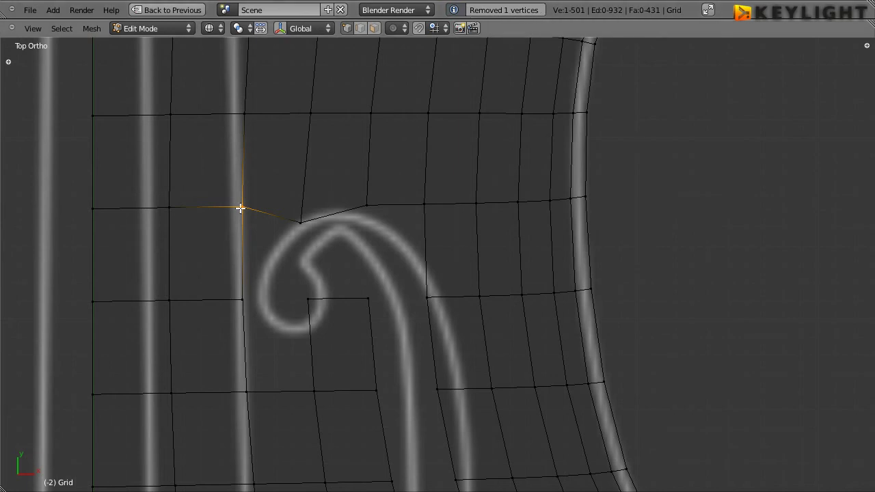
- Move the corner and curl-top vertices onto the f-hole curl outline
key(b)
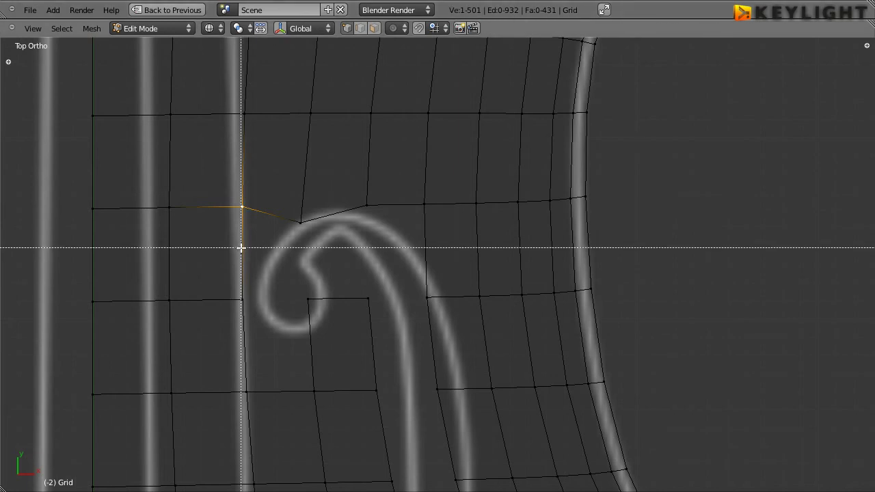
key(Escape)
key(g)
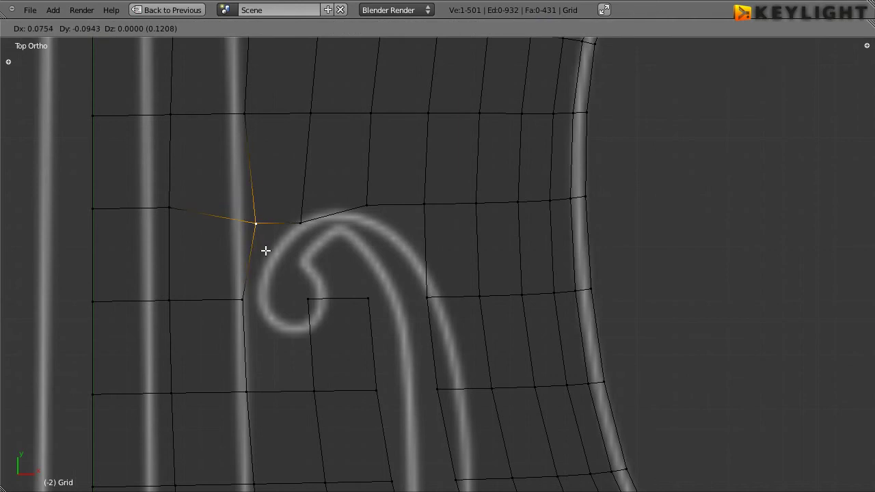
click(283, 267)
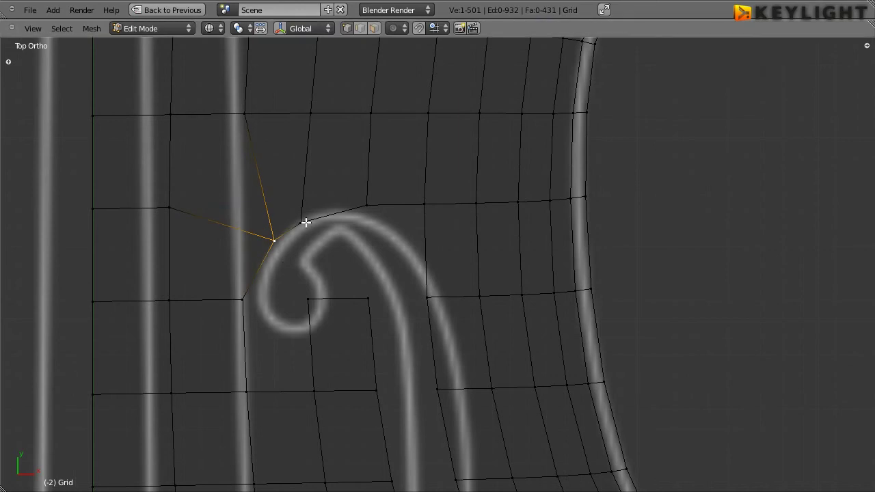
right_click(301, 222)
key(g)
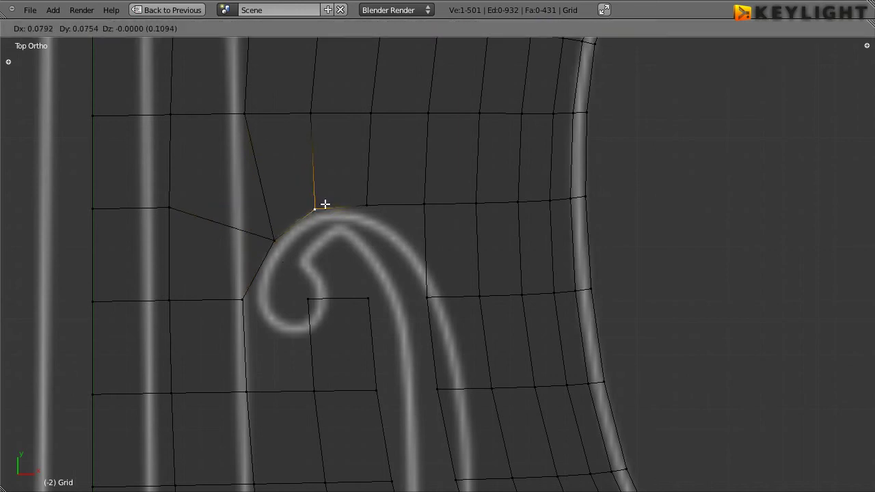
click(326, 203)
right_click(367, 205)
key(g)
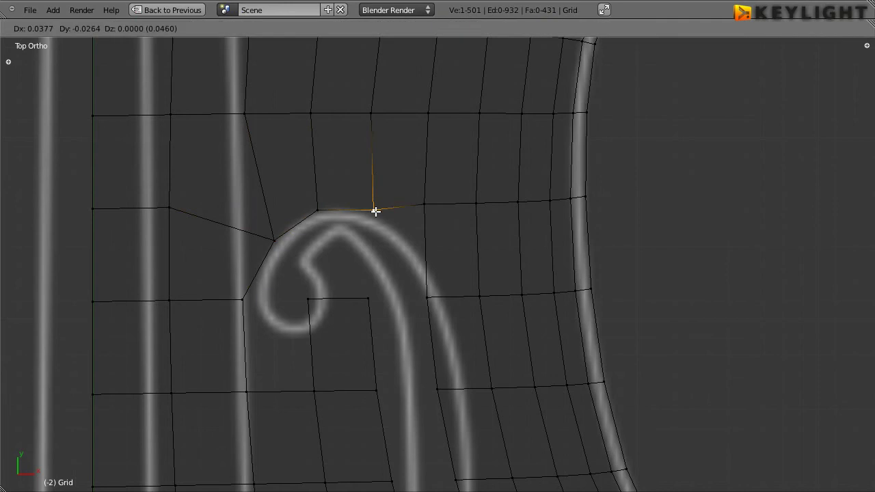
click(369, 214)
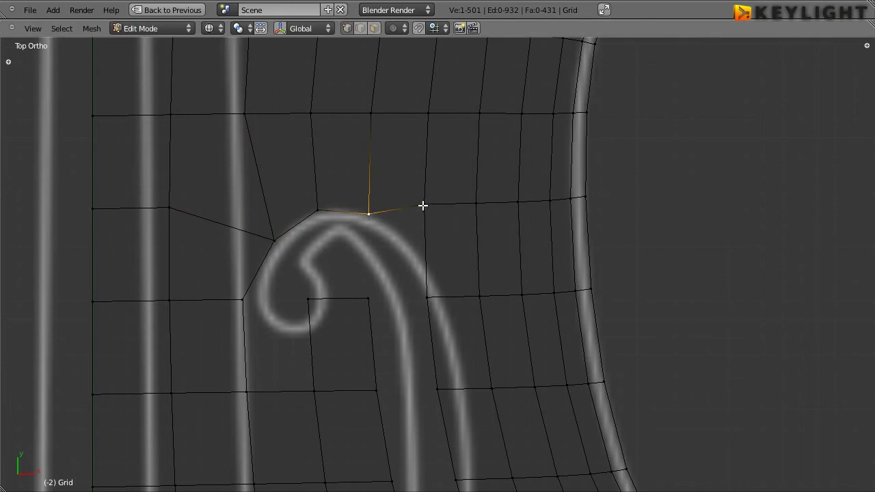
right_click(422, 205)
key(g)
click(408, 238)
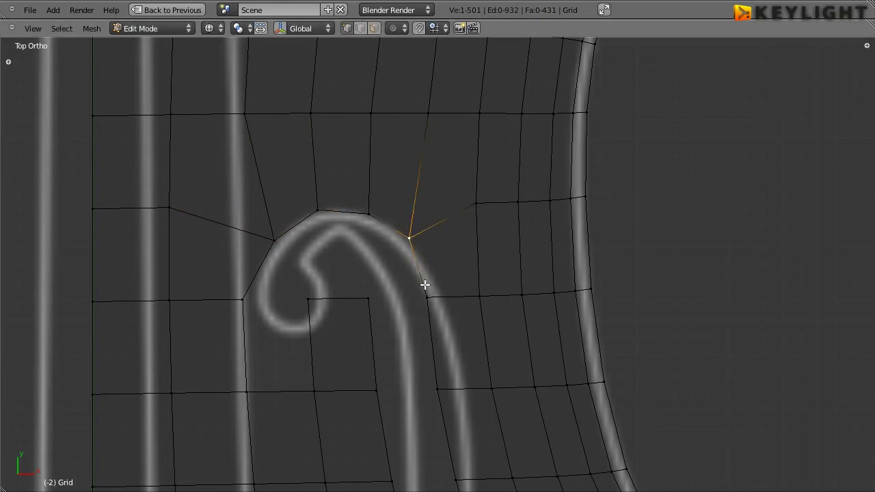
right_click(426, 295)
key(g)
click(441, 299)
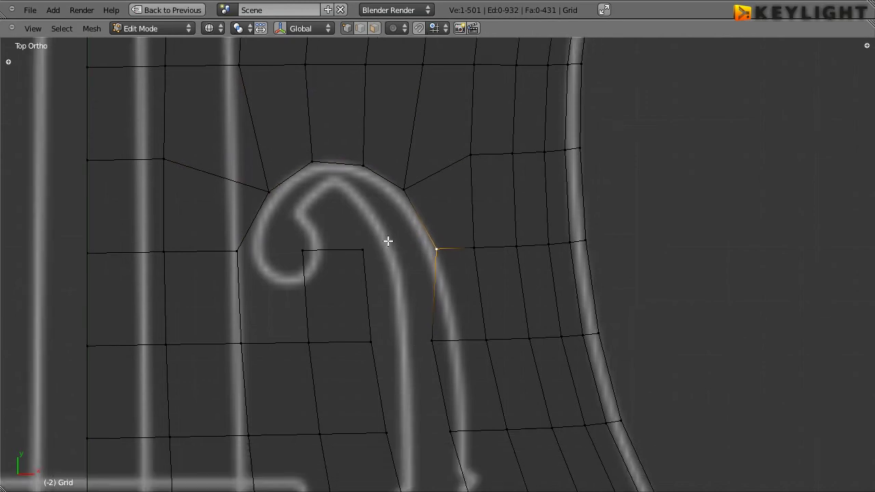
- Snap the vertices on either side of the f-hole stem onto its edges
shift+middle_drag(396, 297, 380, 204)
right_click(412, 285)
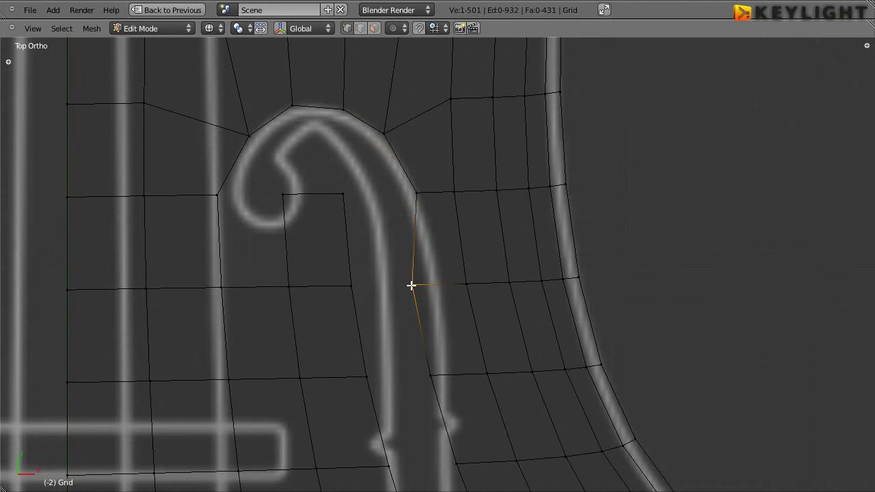
key(g)
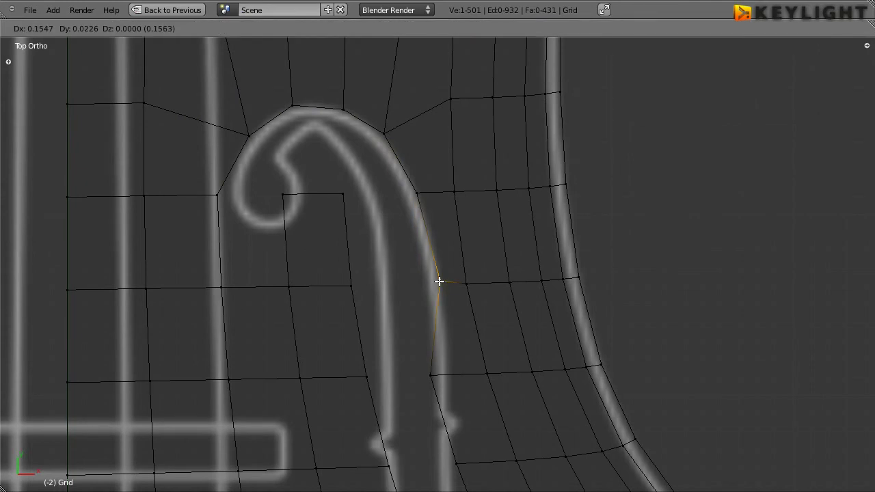
click(439, 281)
right_click(351, 286)
key(g)
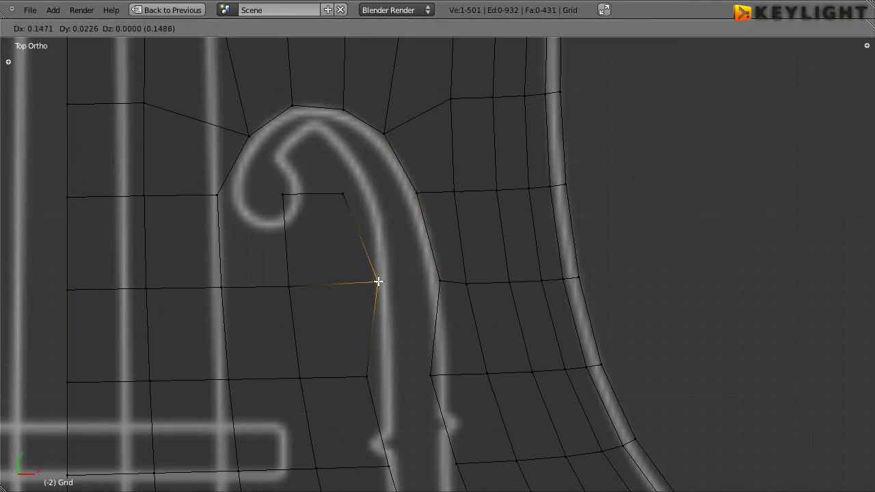
click(378, 281)
- Place the inner-corner, tip, lower and left vertices around the curl onto the outline
right_click(343, 194)
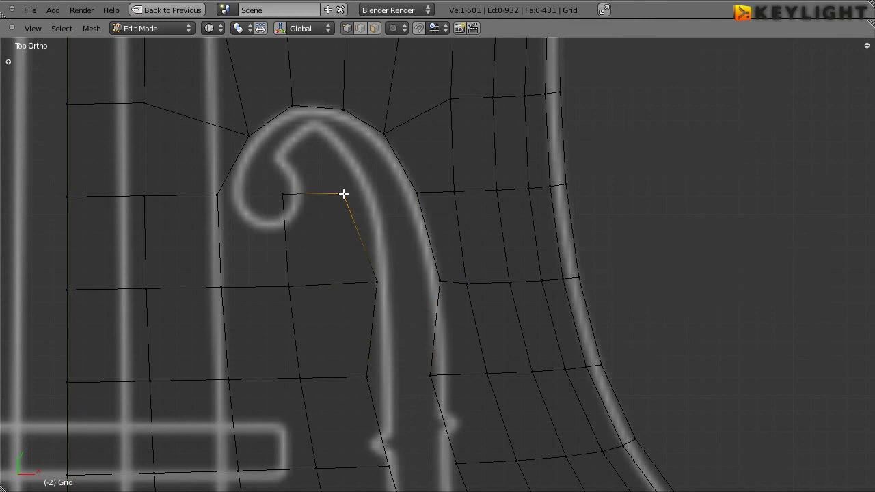
key(g)
click(364, 192)
key(g)
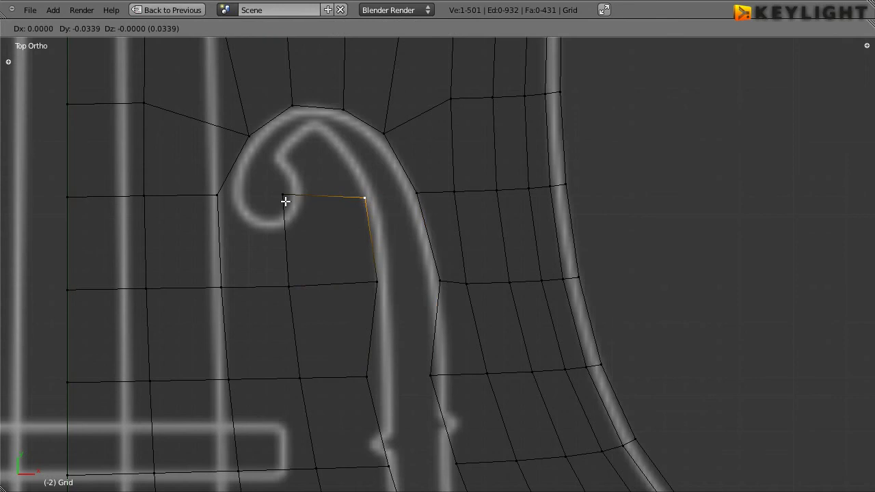
click(288, 202)
right_click(282, 196)
key(g)
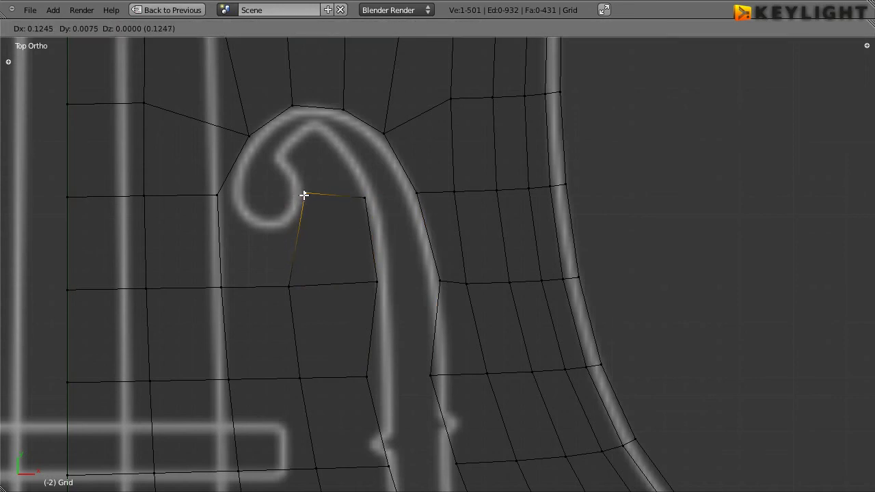
click(304, 194)
right_click(289, 286)
key(g)
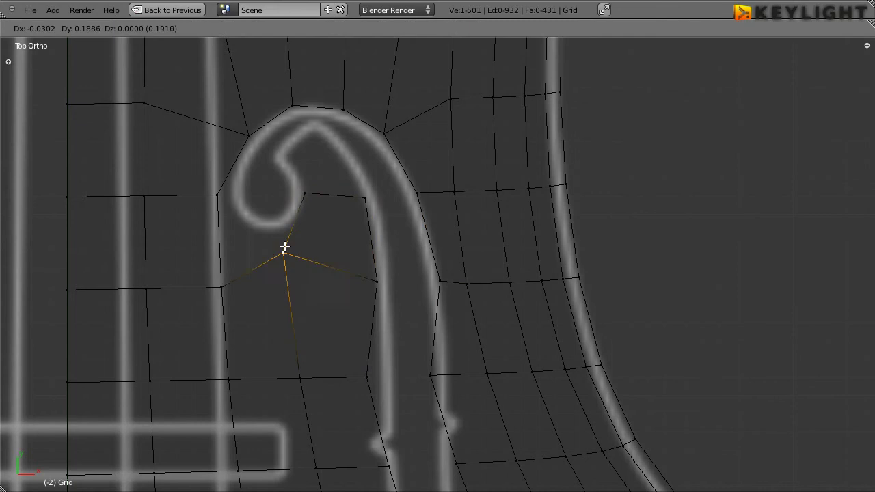
click(284, 228)
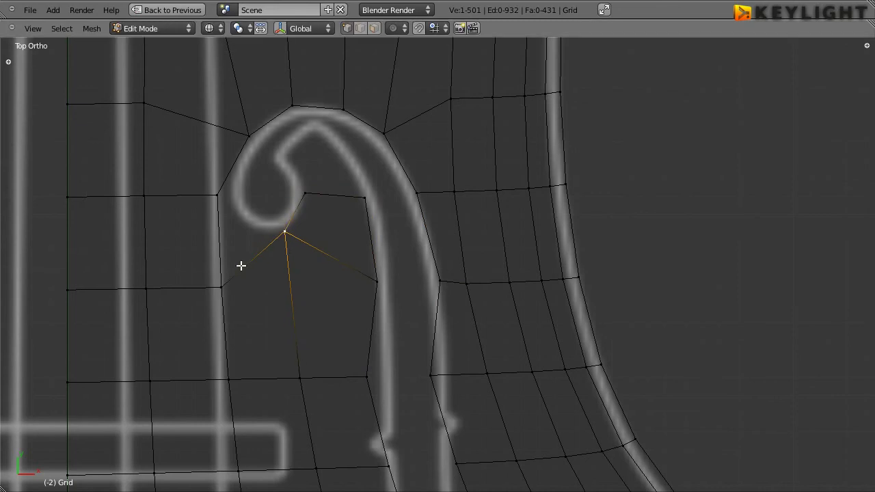
right_click(221, 286)
key(g)
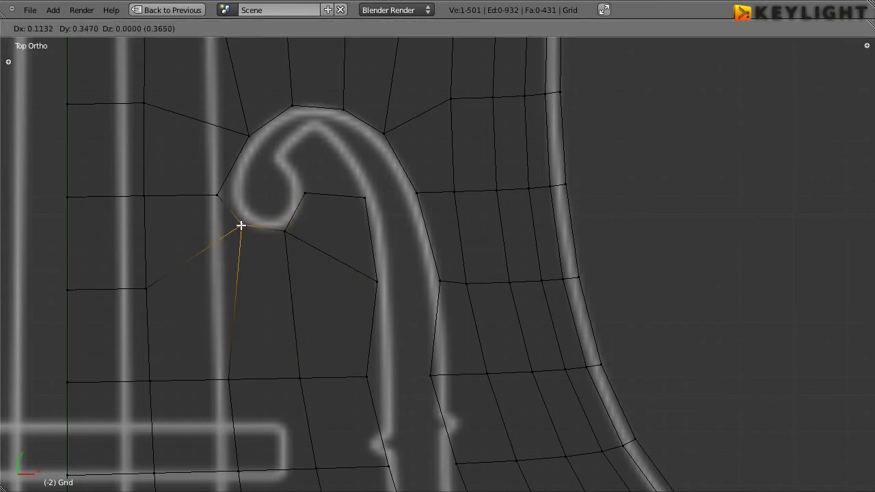
click(240, 226)
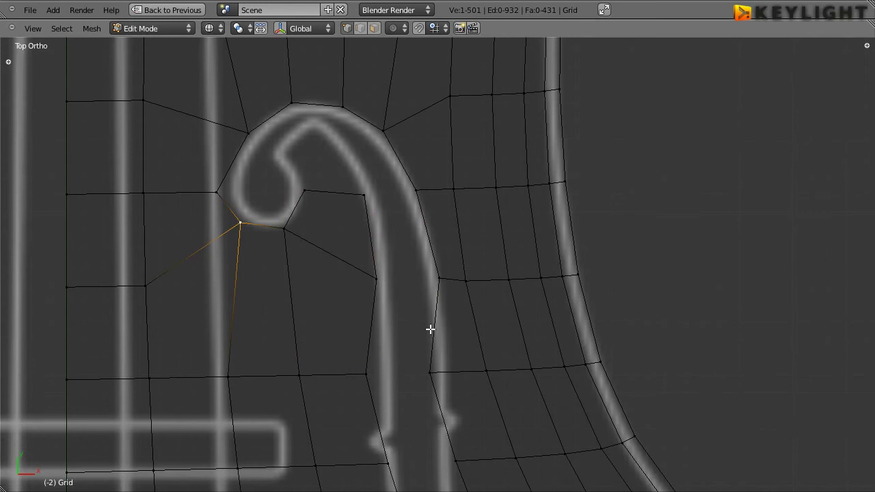
shift+middle_drag(430, 328, 414, 271)
- Snap the vertices on both sides of the f-hole stem onto the reference outline
scroll(367, 282, up, 3)
right_click(287, 348)
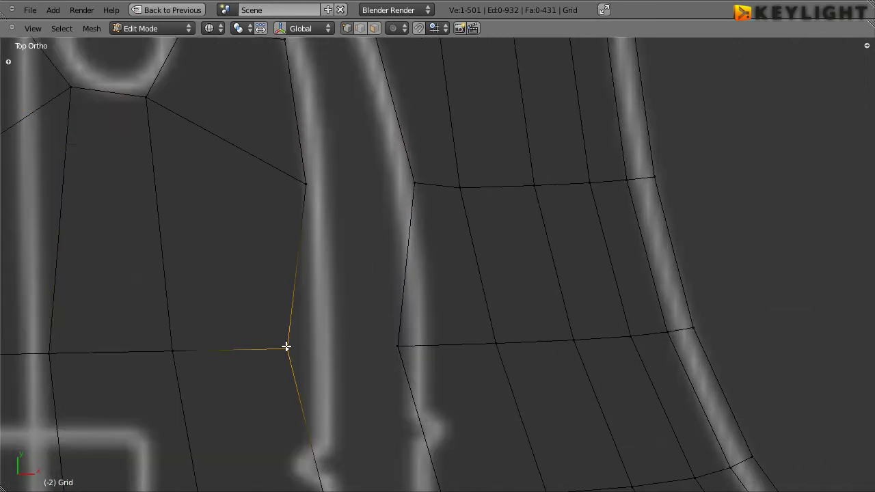
key(g)
click(306, 343)
right_click(397, 345)
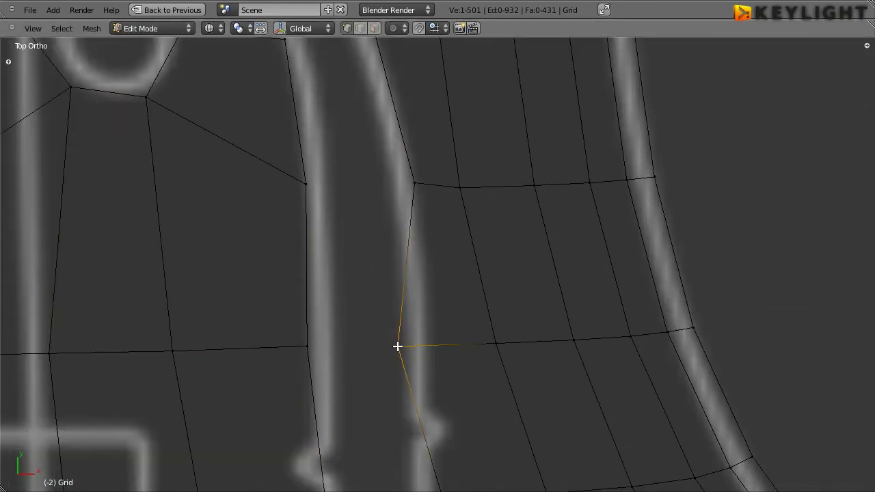
key(g)
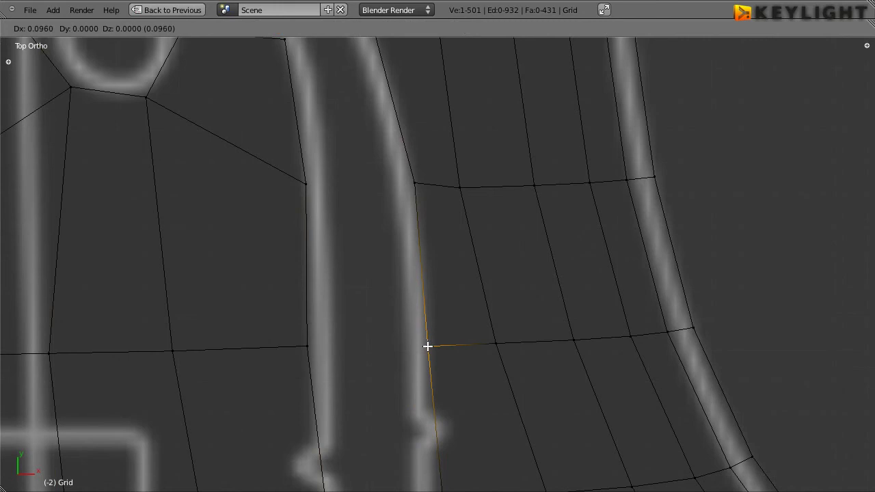
click(427, 346)
- Move the vertices at the stem notch and the stem's right edge onto the outline
mouse_move(423, 389)
shift+middle_down()
mouse_move(453, 179)
mouse_move(451, 121)
shift+middle_up()
right_click(328, 254)
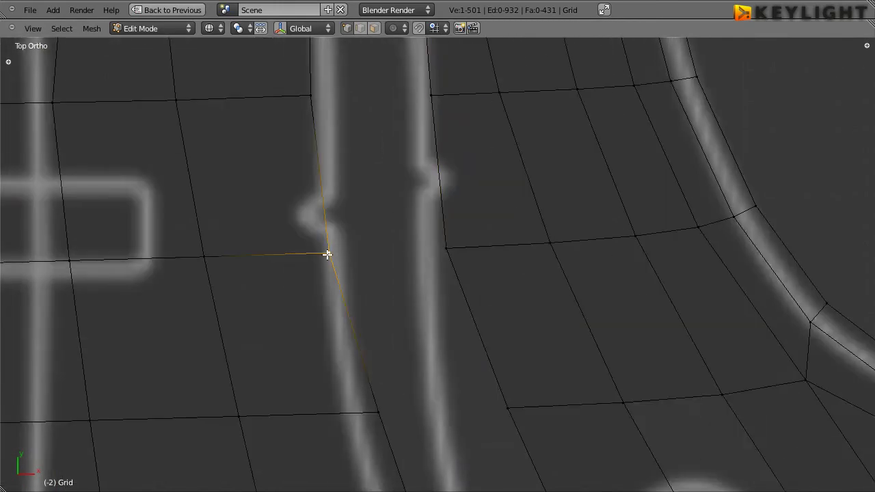
key(g)
click(316, 277)
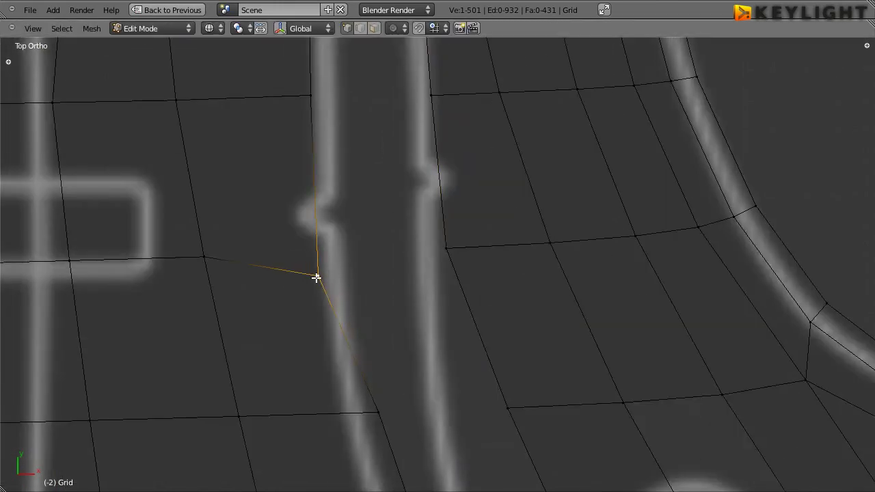
right_click(445, 246)
key(g)
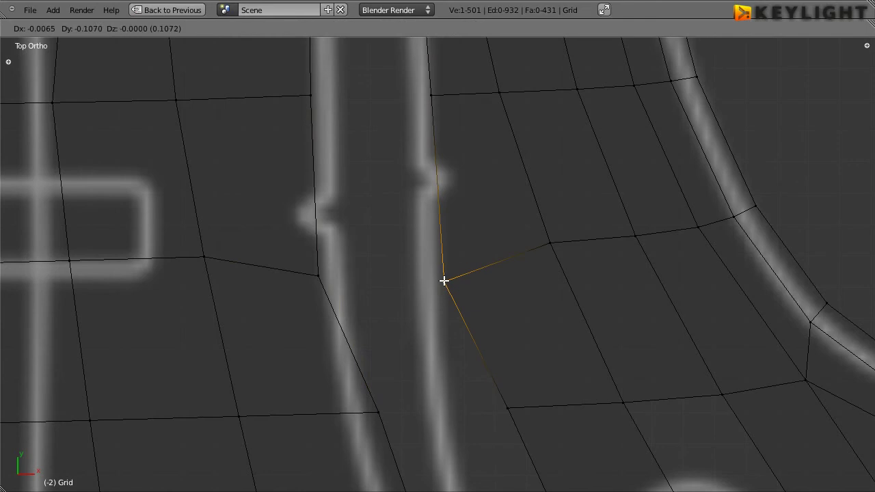
click(443, 281)
- Pull three vertices along the lower stem onto its left and right outline
scroll(358, 297, down, 1)
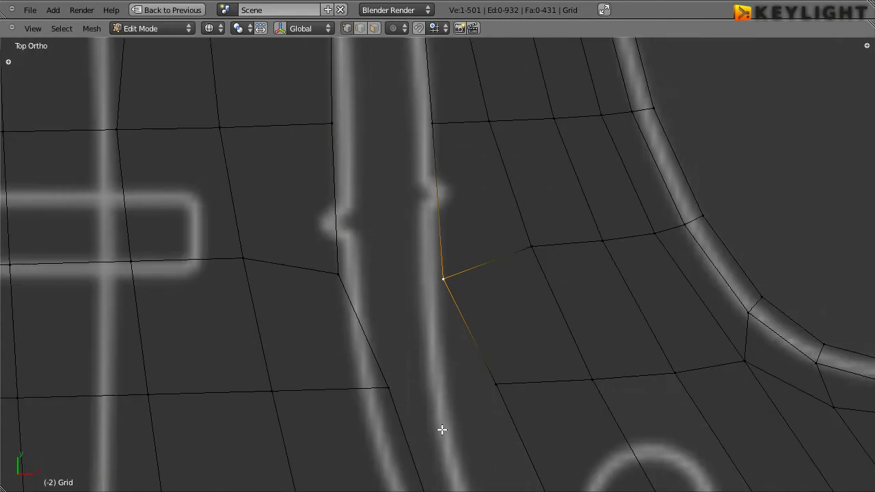
shift+middle_drag(430, 361, 397, 211)
right_click(354, 237)
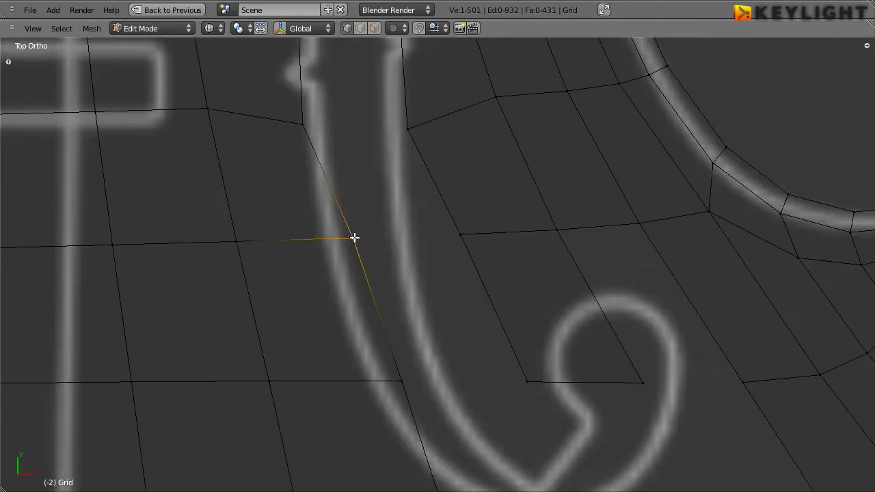
key(g)
click(321, 245)
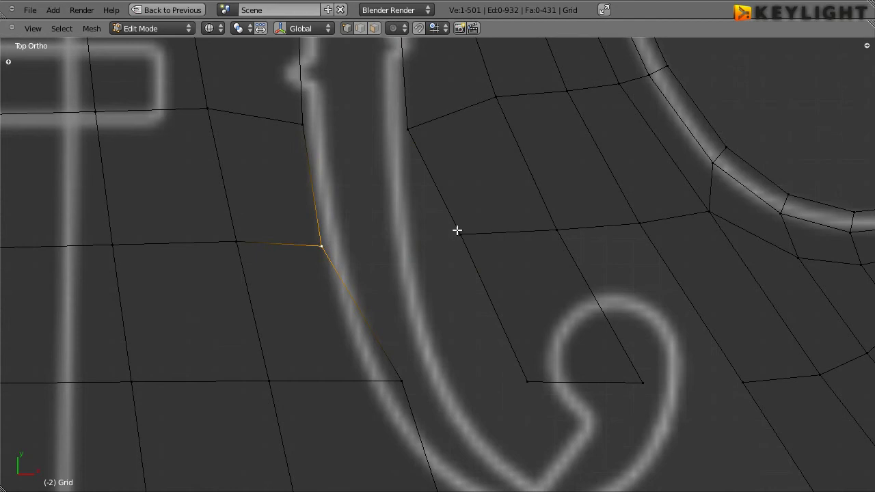
right_click(462, 233)
key(g)
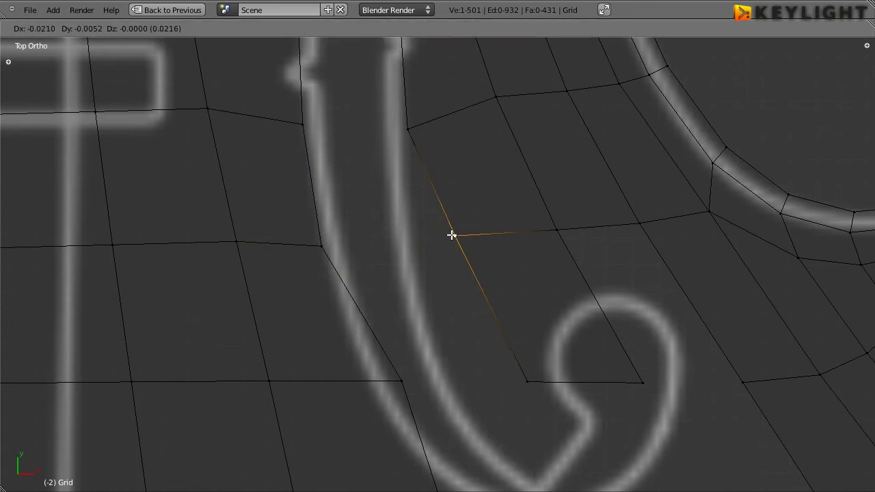
click(416, 243)
right_click(398, 379)
key(g)
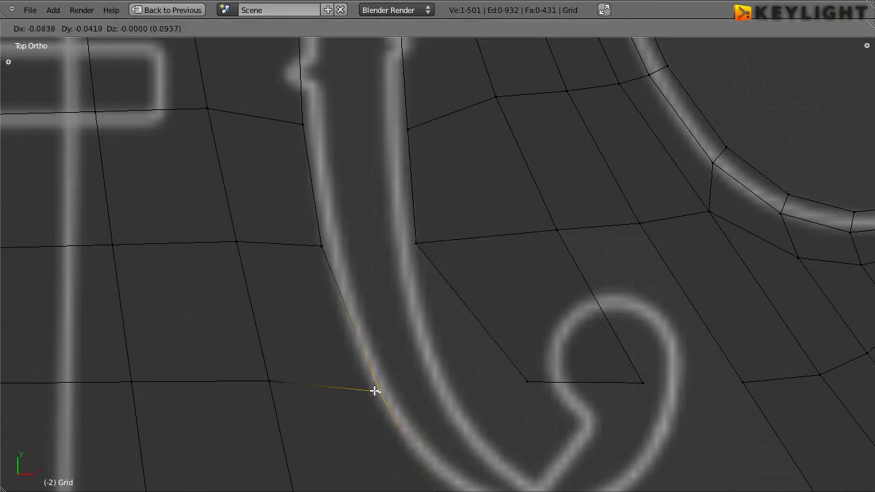
click(370, 393)
- Place the inner opening's lower corner and bottom vertices onto the curl outline
right_click(524, 380)
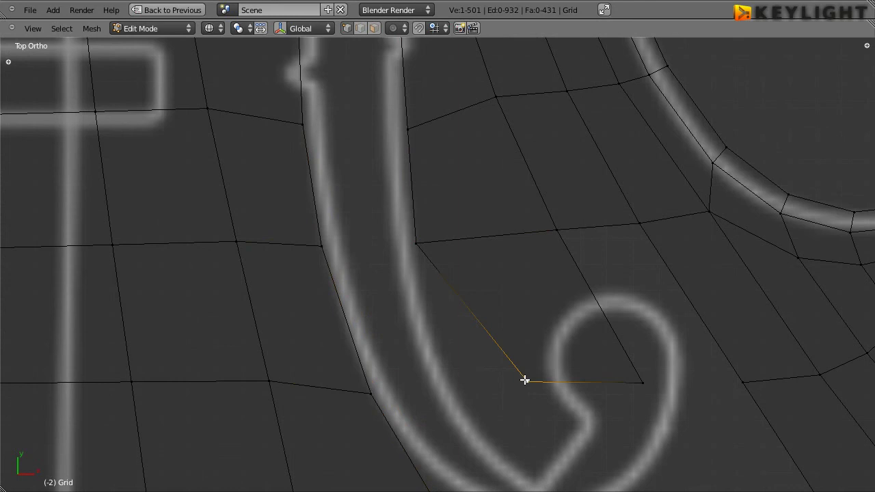
key(g)
click(453, 383)
key(g)
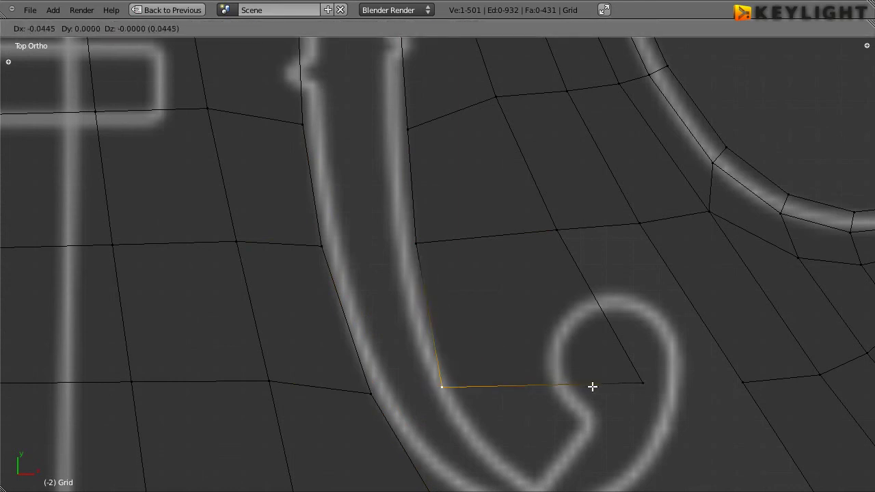
click(599, 382)
key(g)
click(635, 388)
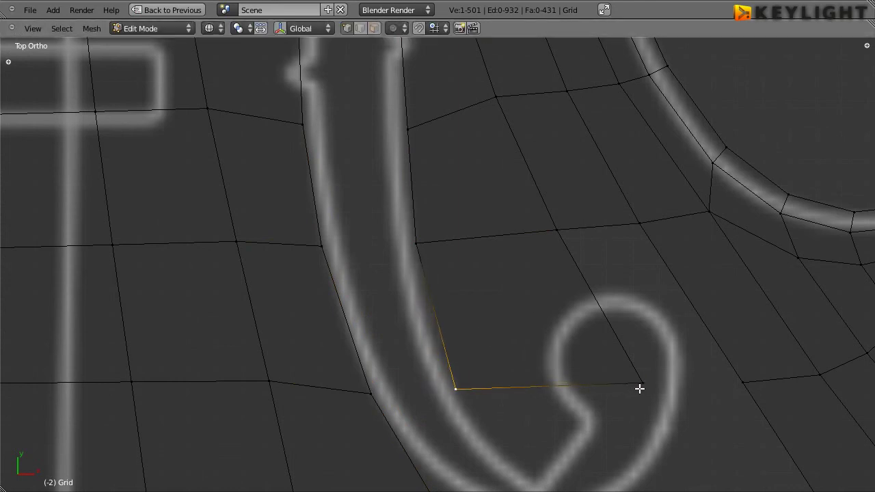
right_click(643, 383)
key(g)
click(538, 374)
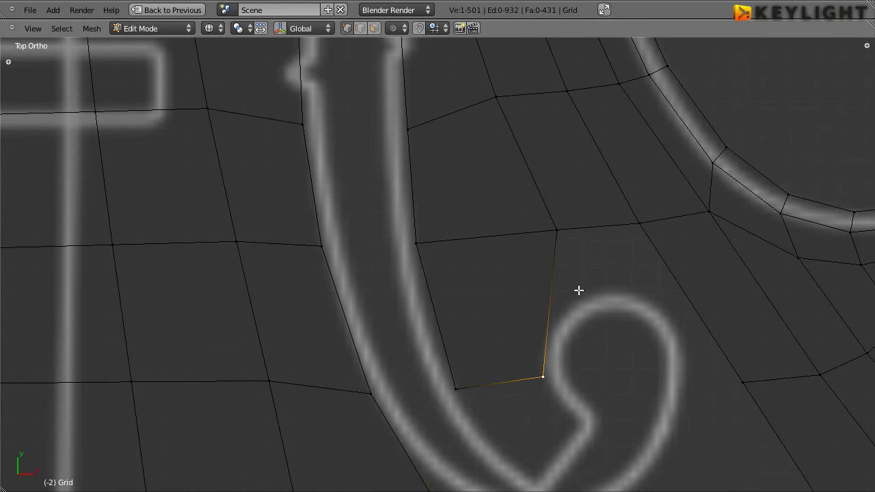
- Snap the vertices beside the loop and to its lower right onto the loop's outline
right_click(556, 231)
key(g)
click(566, 312)
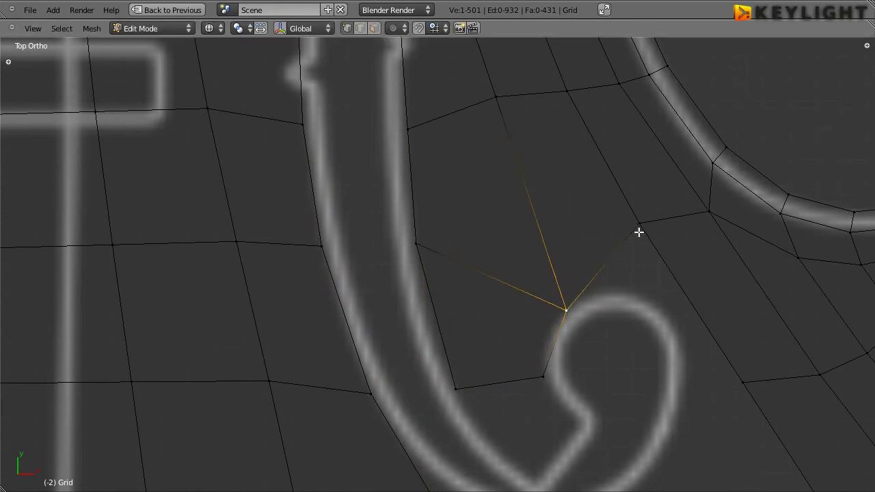
right_click(638, 224)
key(g)
click(634, 300)
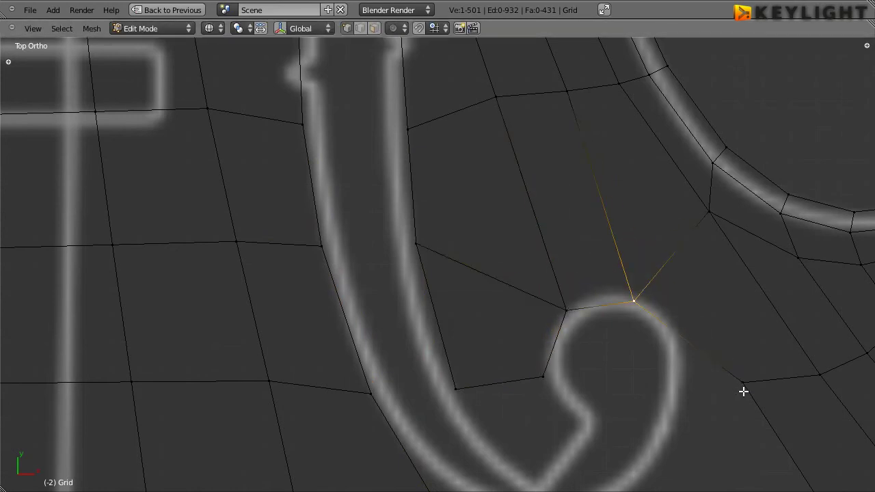
right_click(743, 381)
key(g)
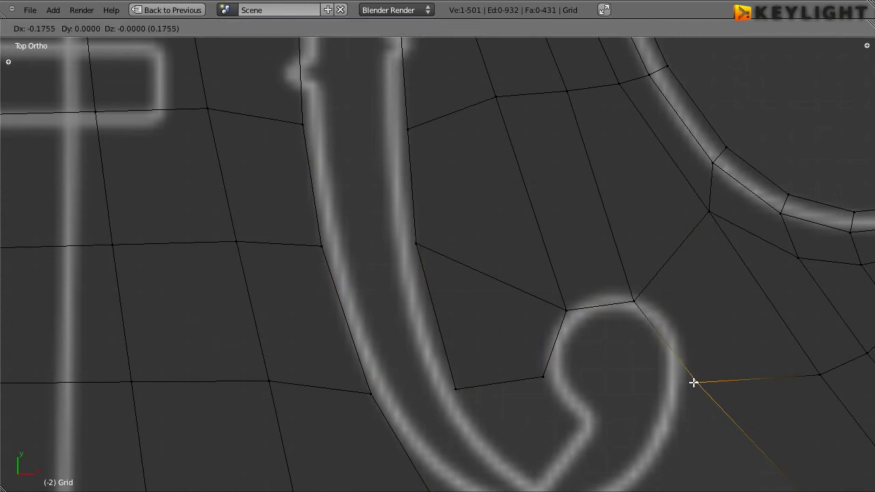
click(687, 383)
- Set the vertices below the curl and at the f-hole's bottom onto the outline
scroll(551, 358, down, 1)
shift+middle_drag(568, 397, 407, 242)
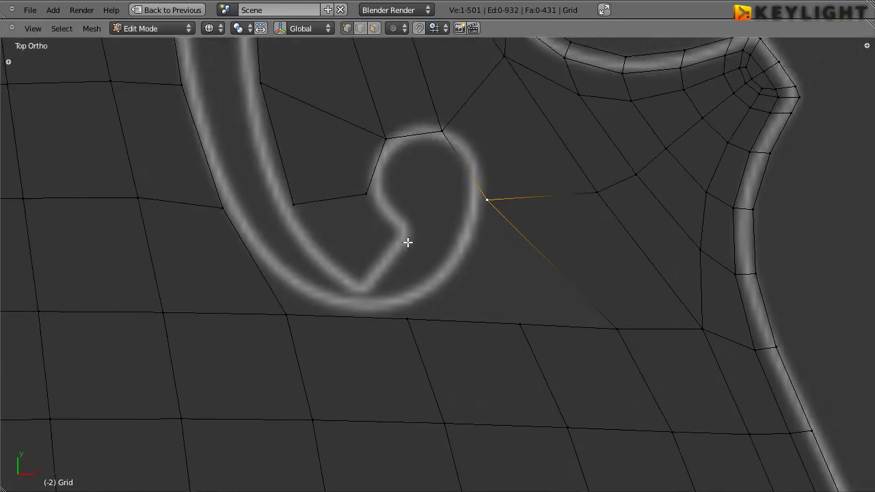
right_click(617, 329)
key(g)
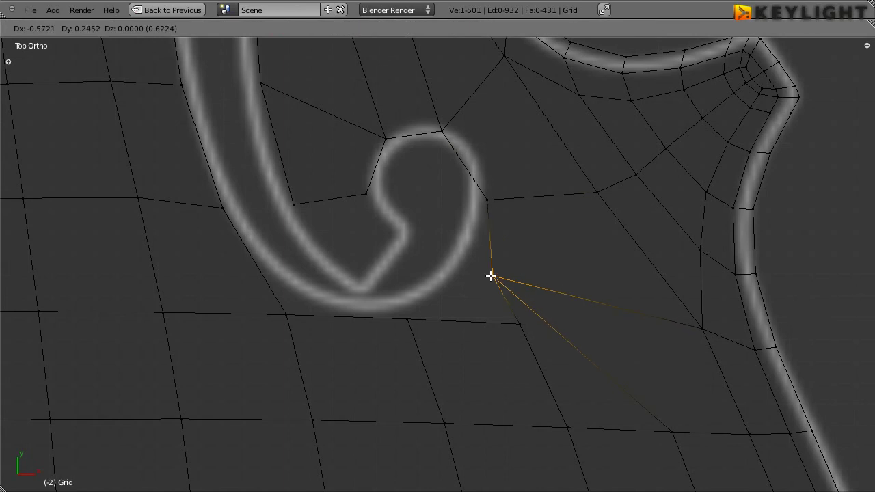
click(475, 253)
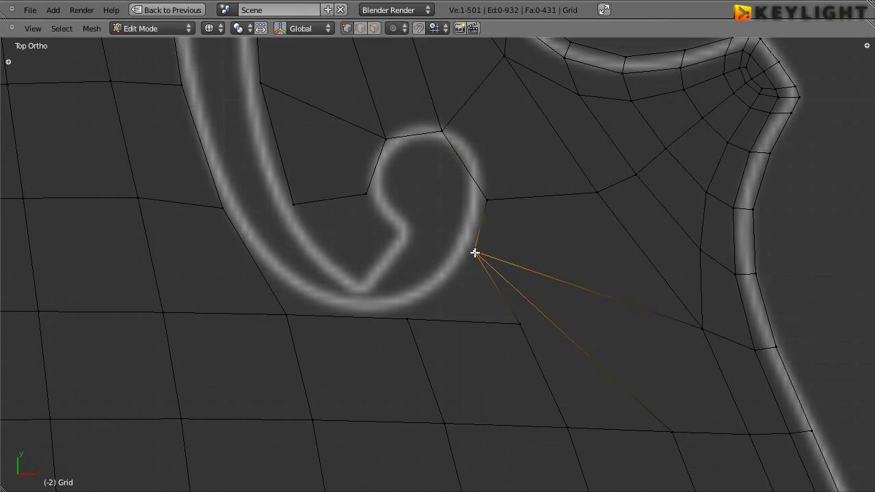
right_click(517, 326)
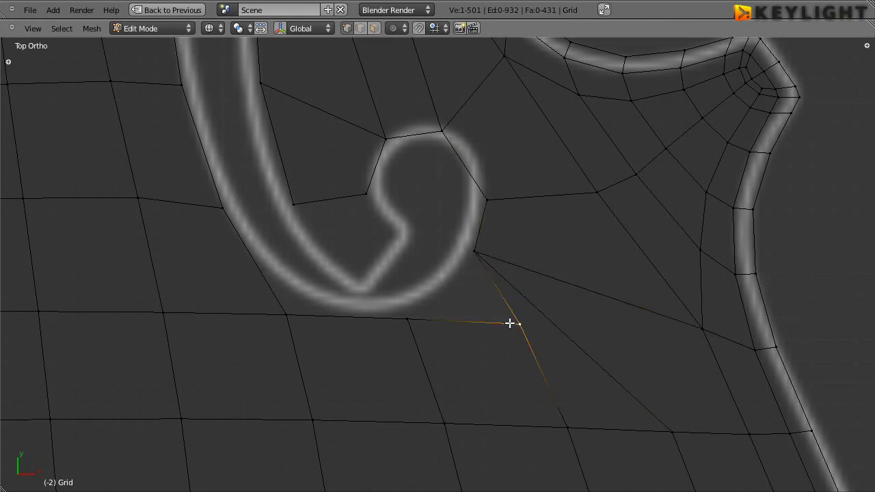
key(g)
click(440, 289)
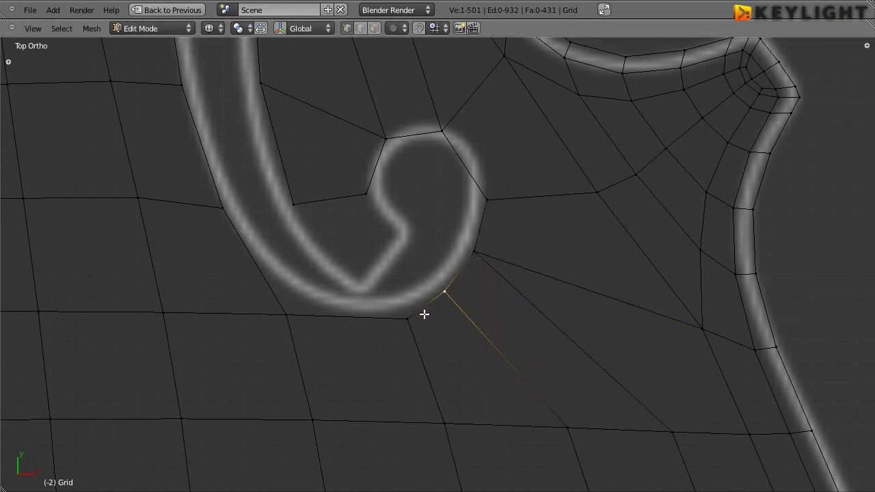
right_click(291, 315)
key(g)
click(297, 299)
- Pan and zoom around the f-hole to check the traced lower curl
scroll(314, 335, down, 4)
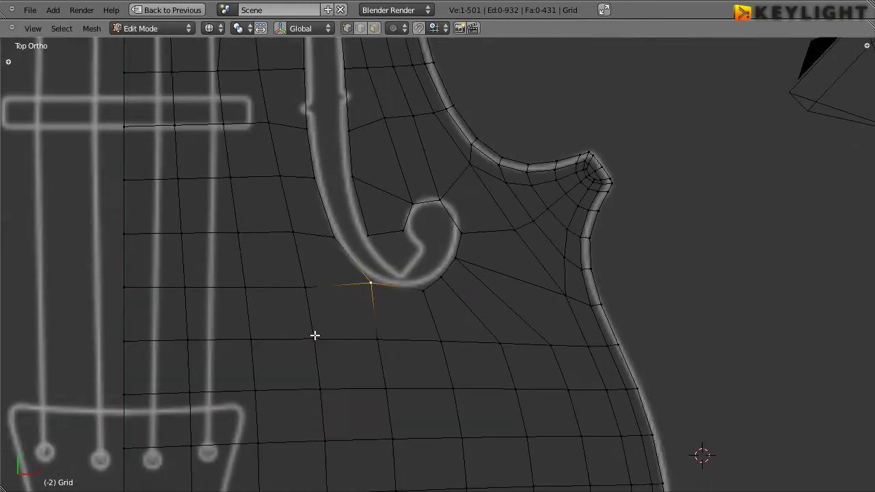
scroll(315, 335, down, 1)
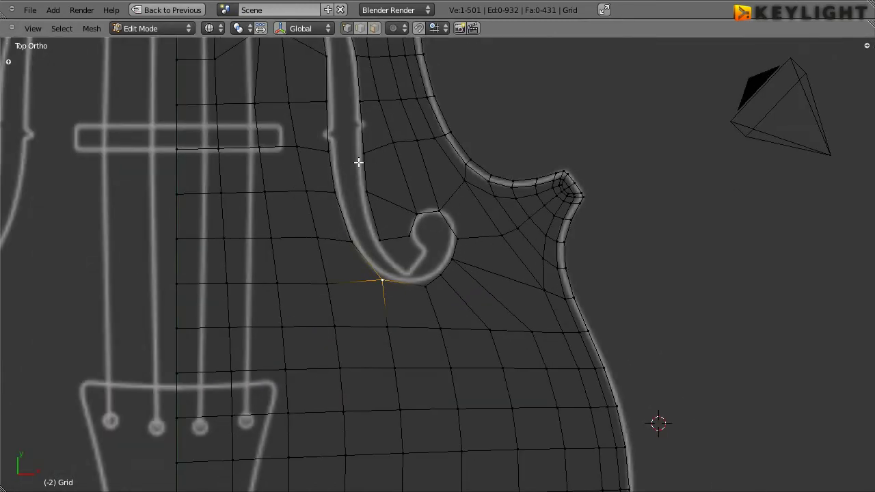
mouse_move(358, 162)
shift+middle_down()
mouse_move(435, 366)
mouse_move(424, 278)
shift+middle_up()
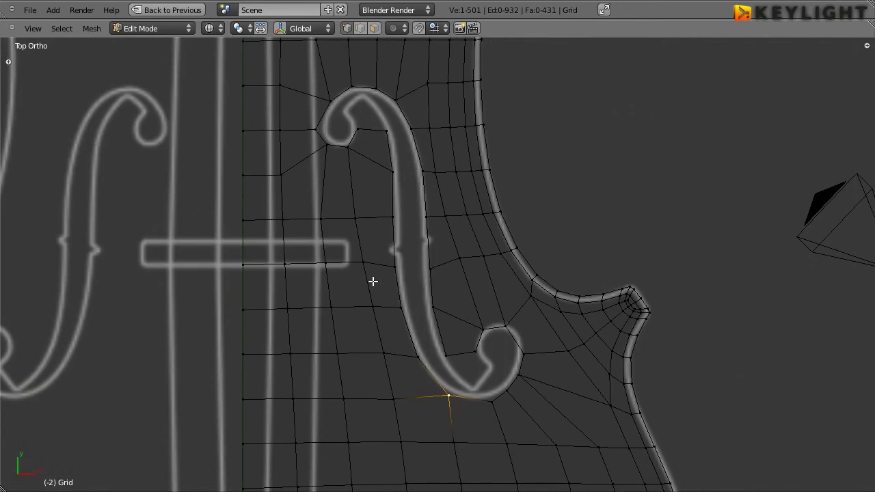
scroll(373, 280, up, 1)
shift+middle_drag(402, 416, 384, 324)
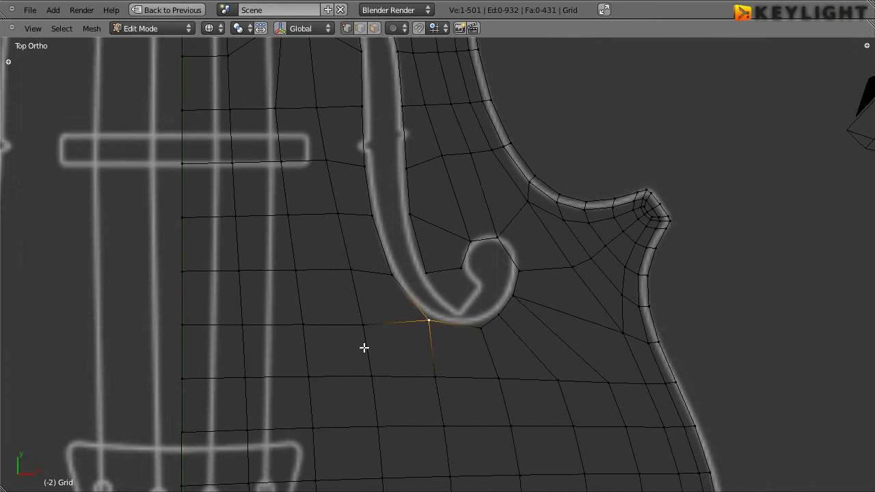
scroll(356, 349, up, 3)
scroll(338, 349, up, 1)
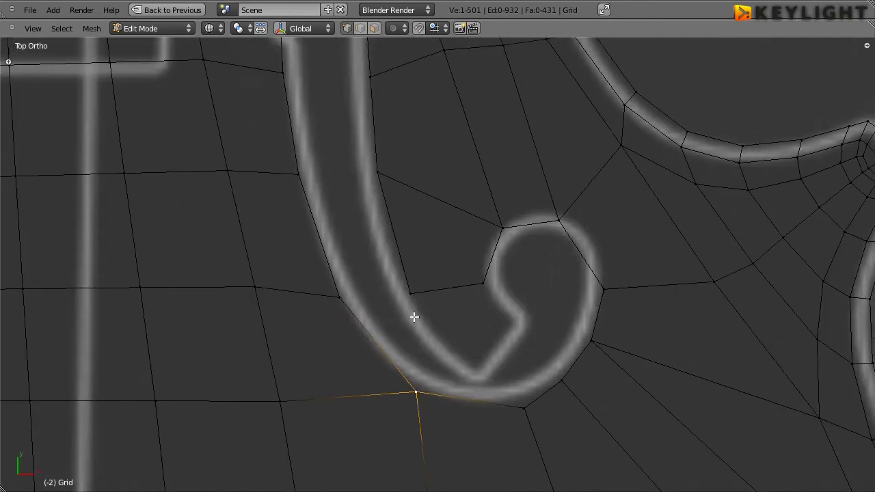
shift+scroll(365, 310, up, 4)
shift+scroll(387, 259, up, 4)
shift+scroll(372, 266, up, 4)
shift+scroll(374, 311, up, 2)
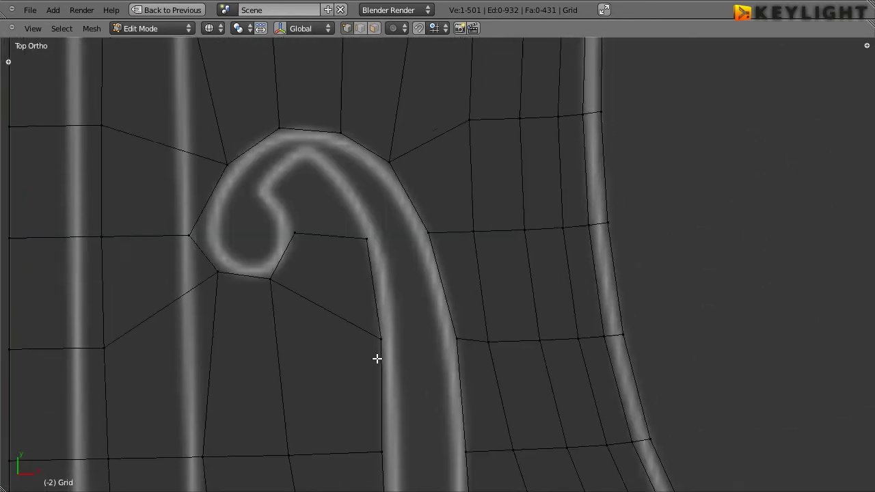
ctrl+scroll(388, 390, down, 3)
shift+scroll(344, 377, down, 5)
shift+scroll(307, 260, down, 5)
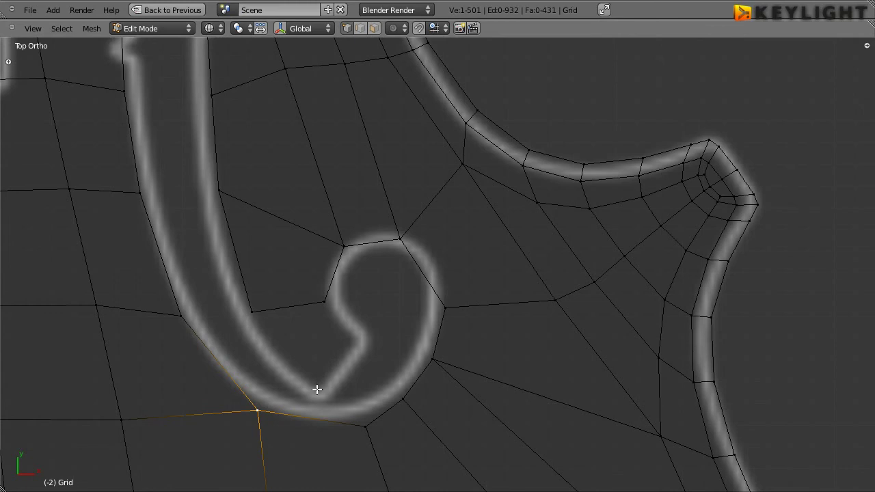
ctrl+scroll(282, 165, down, 5)
shift+scroll(328, 239, up, 5)
ctrl+scroll(324, 227, down, 2)
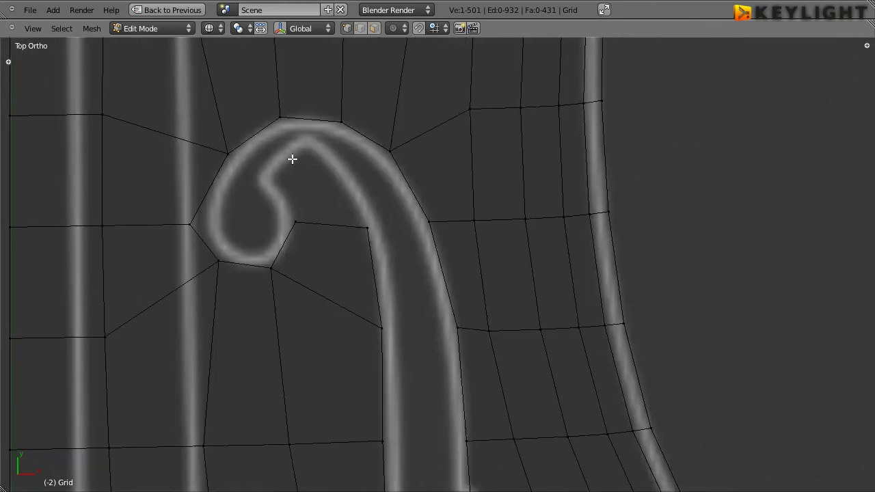
- In edge select, extrude an edge into the upper curl and rotate it to match
click(360, 27)
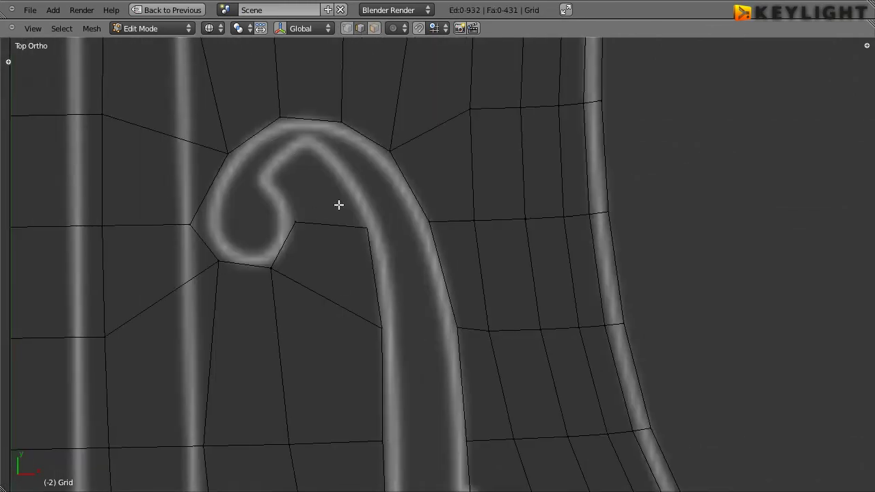
right_click(328, 224)
key(e)
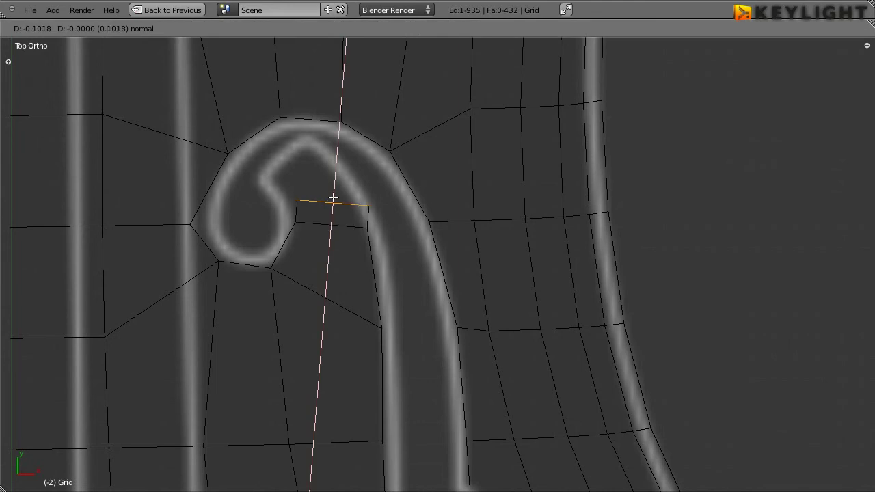
key(g)
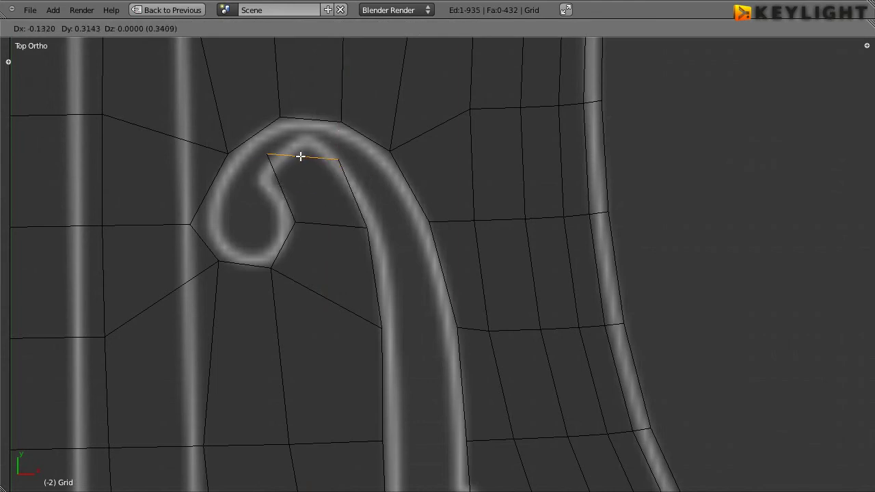
key(r)
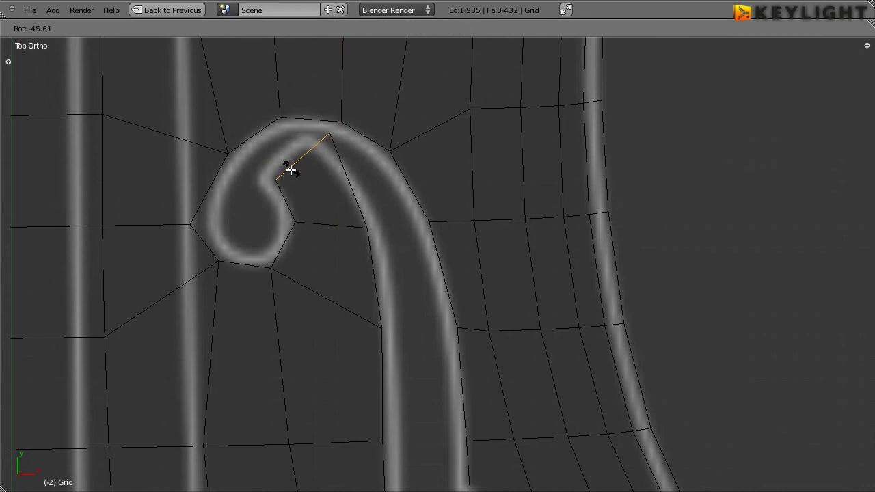
click(291, 172)
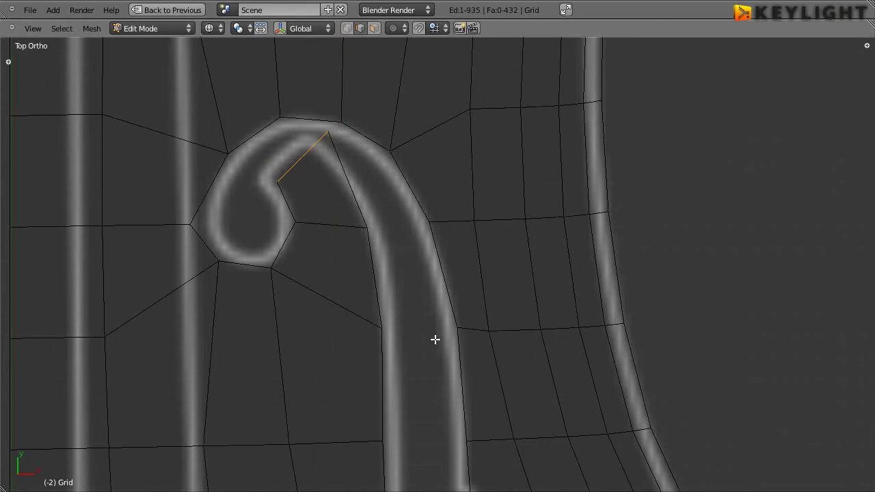
- Extrude an edge into the lower curl and rotate it to a diagonal
scroll(482, 378, down, 3)
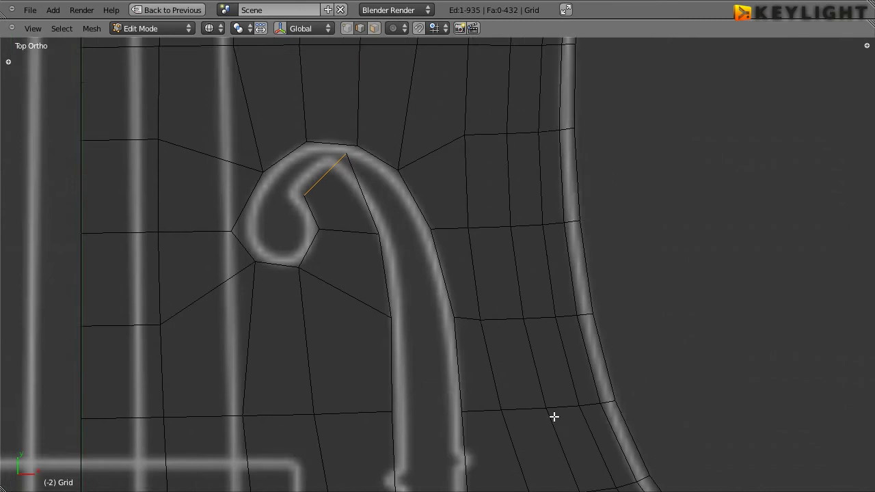
shift+scroll(383, 141, down, 3)
scroll(382, 141, up, 2)
shift+scroll(441, 258, down, 2)
scroll(357, 332, up, 1)
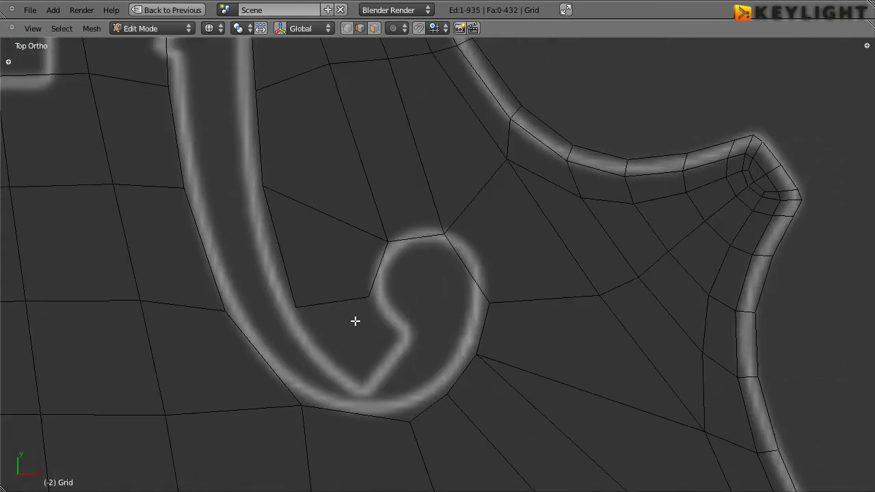
right_click(346, 299)
key(e)
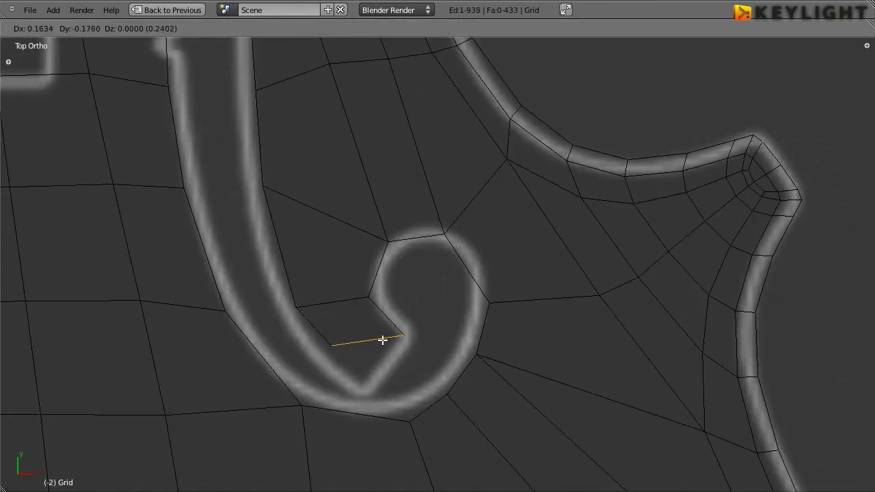
click(384, 347)
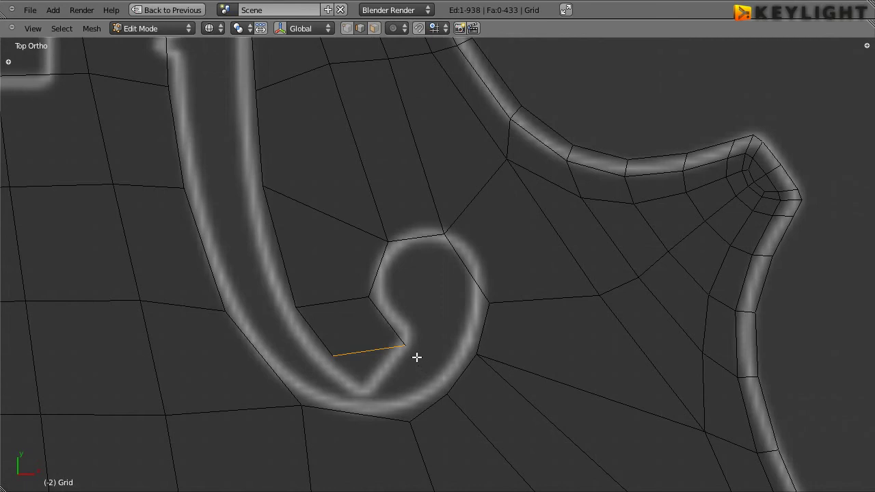
key(r)
click(410, 332)
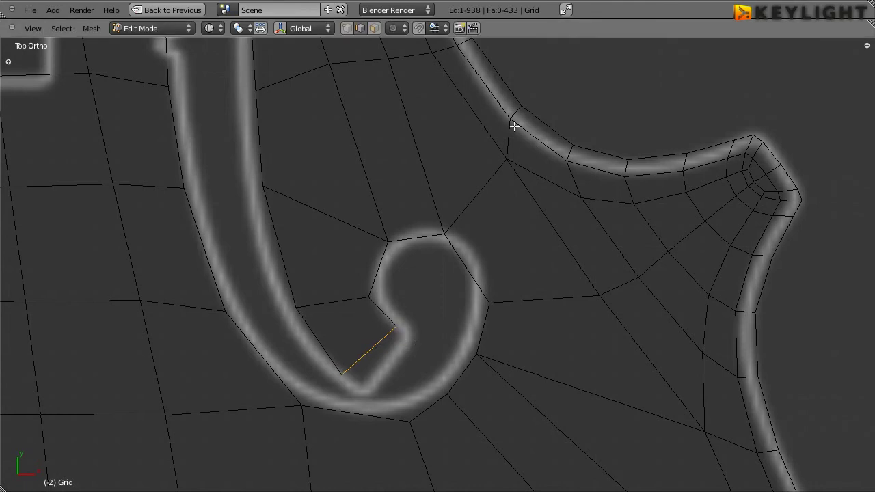
- Back in vertex select, place the inner curl, curl-bottom and stem vertices on the outline
click(347, 29)
scroll(400, 387, up, 1)
scroll(400, 398, up, 1)
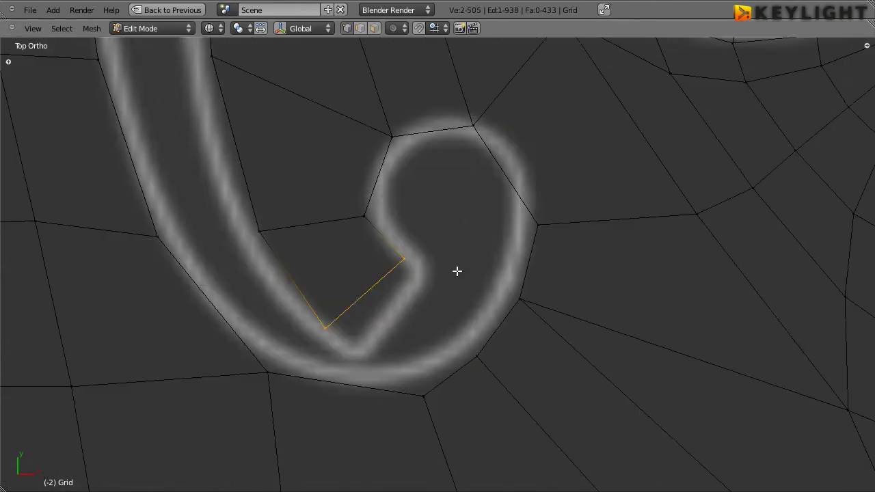
click(400, 258)
key(g)
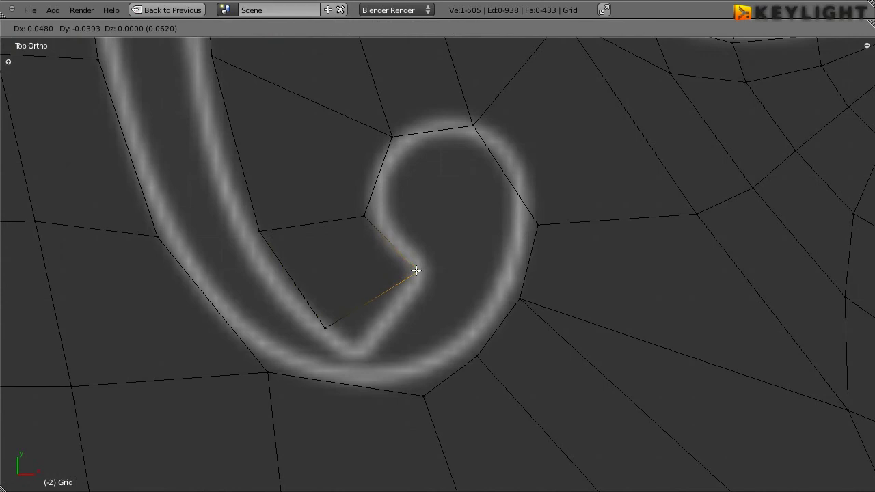
click(405, 272)
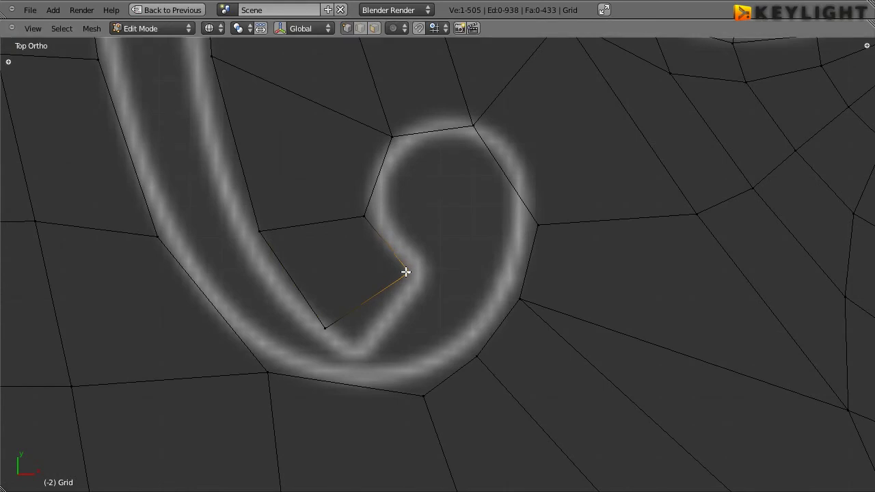
click(326, 328)
key(g)
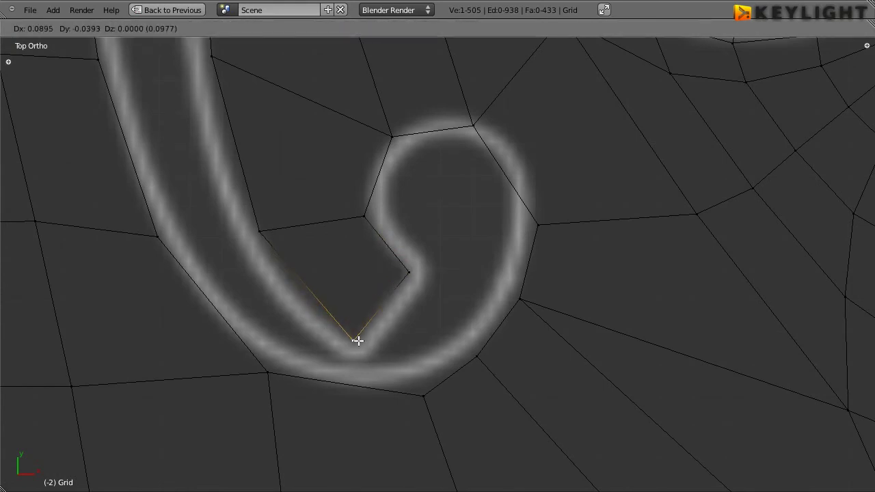
click(355, 340)
right_click(259, 232)
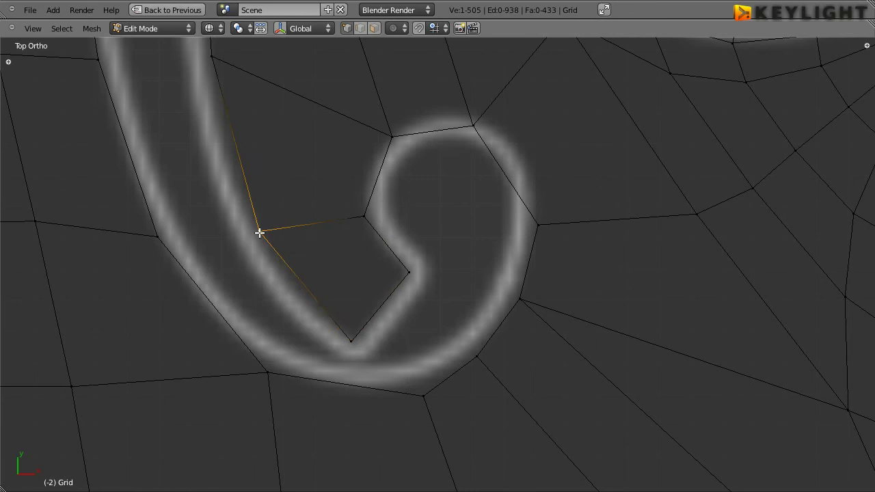
key(g)
click(266, 241)
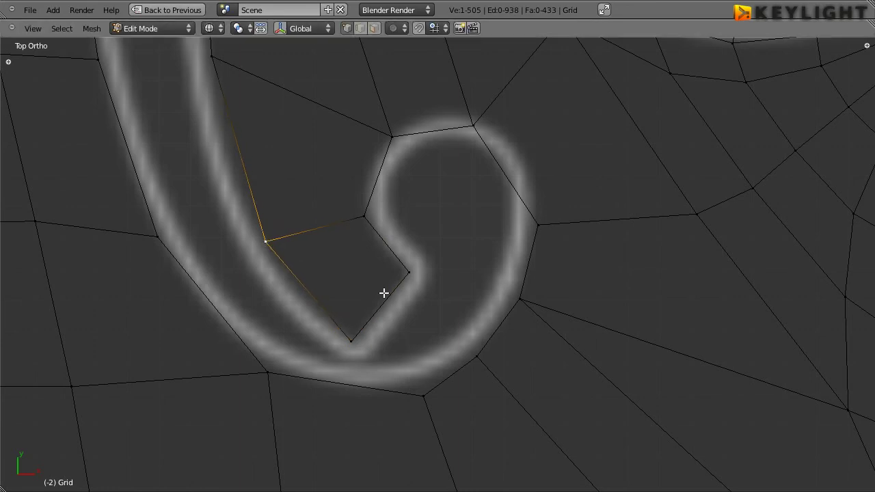
- Move the other curl's tip vertex and a neighbouring vertex onto the curl outline
scroll(437, 295, down, 1)
mouse_move(435, 301)
shift+middle_down()
mouse_move(383, 257)
mouse_move(387, 371)
mouse_move(332, 260)
mouse_move(353, 274)
mouse_move(329, 257)
shift+middle_up()
right_click(313, 241)
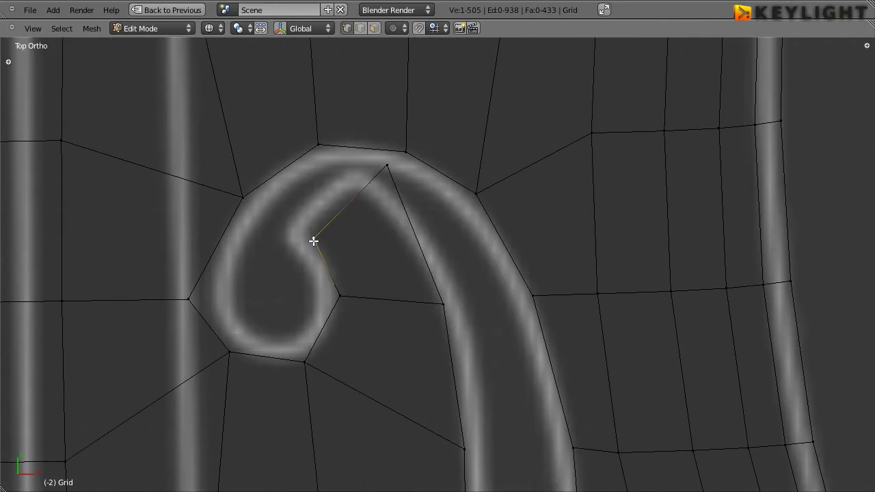
key(g)
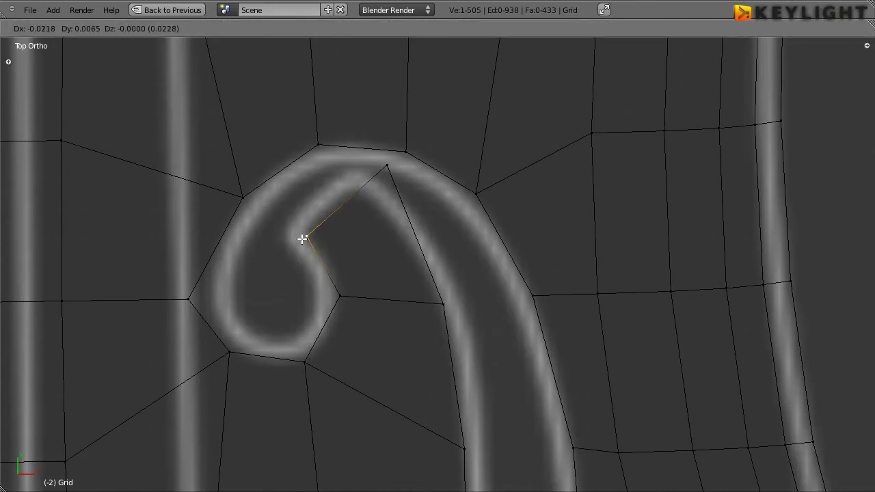
click(306, 238)
right_click(387, 166)
key(g)
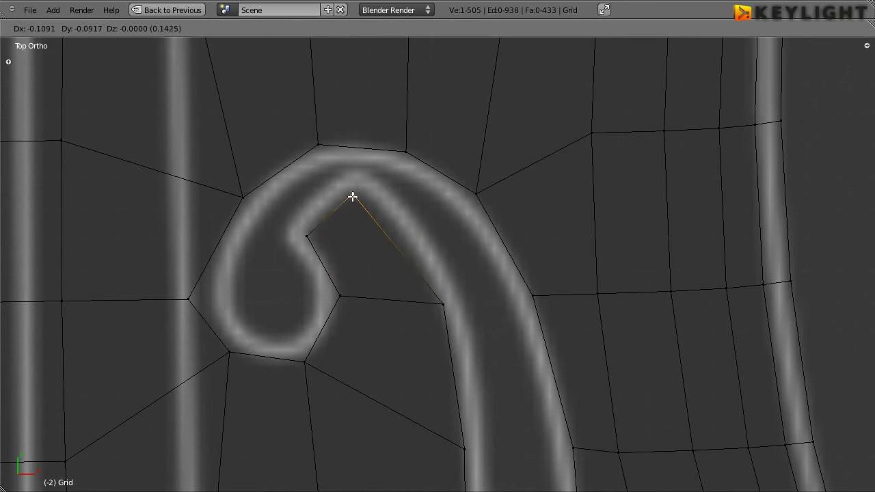
click(360, 189)
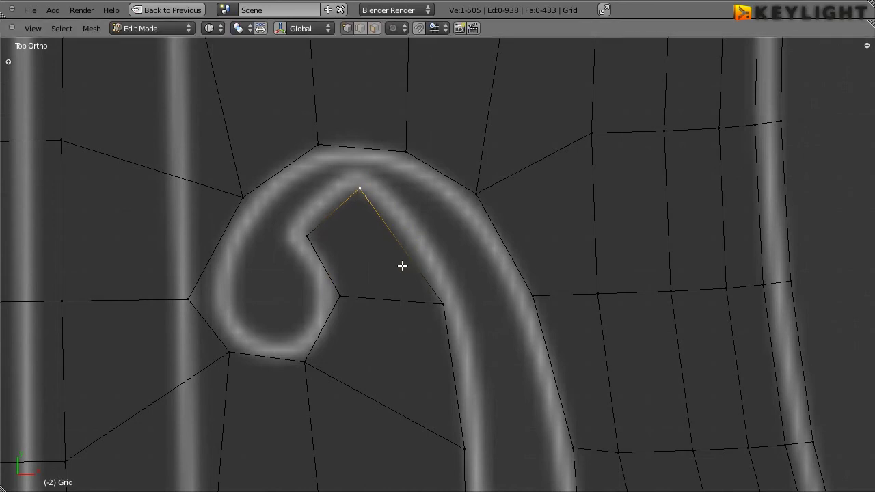
scroll(378, 261, down, 4)
- Nudge the grid vertices beside the f-hole stem and its outer-edge vertex onto the reference
scroll(402, 349, up, 1)
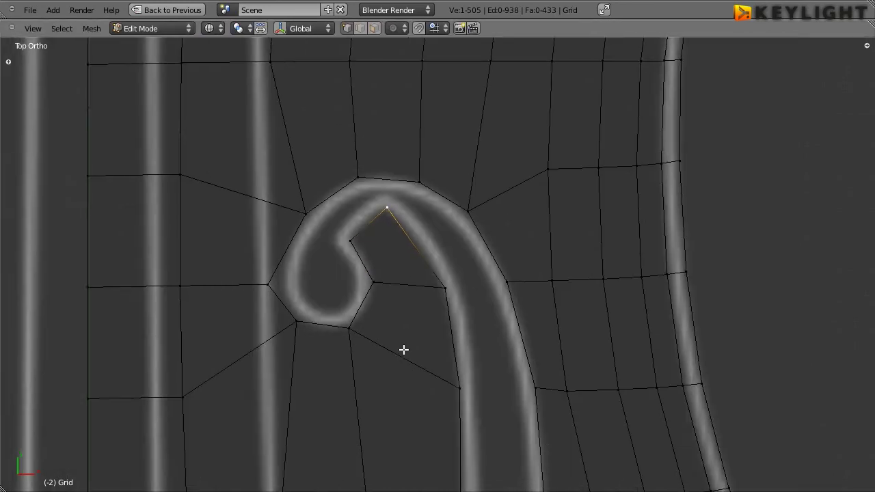
scroll(406, 361, up, 1)
scroll(410, 408, up, 1)
shift+scroll(417, 405, down, 5)
shift+scroll(403, 260, down, 4)
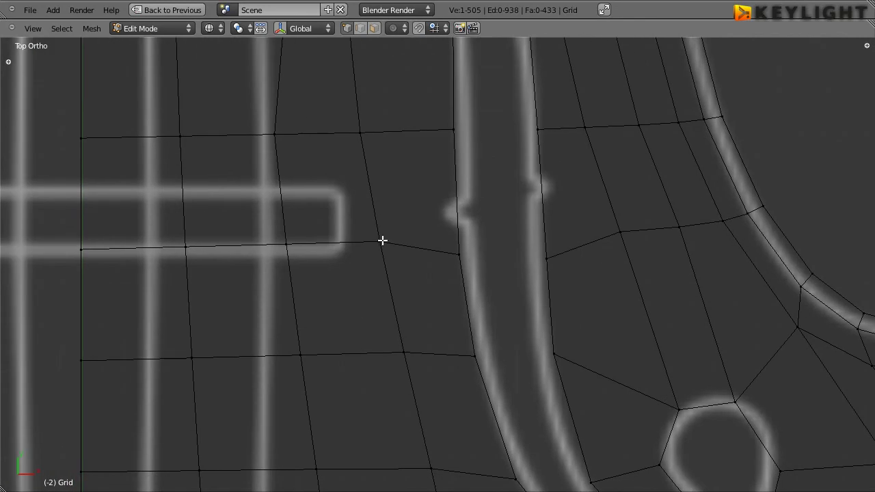
right_click(382, 241)
right_drag(382, 240, 381, 247)
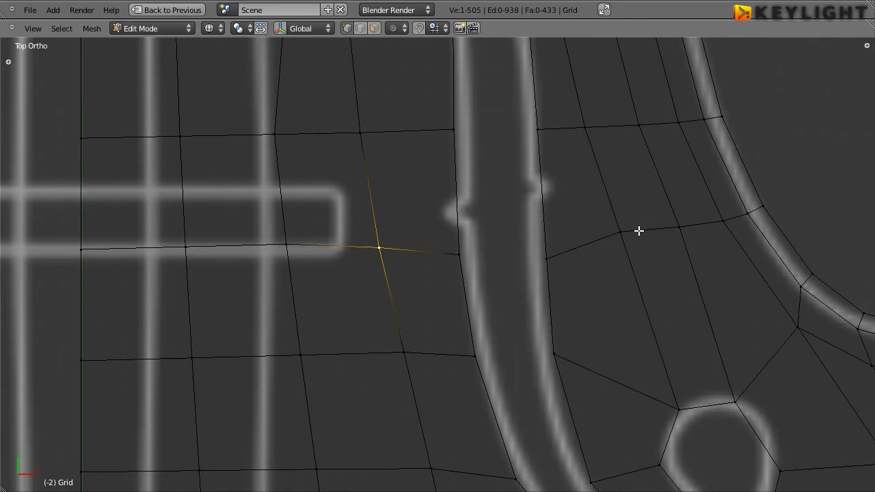
right_drag(621, 231, 619, 238)
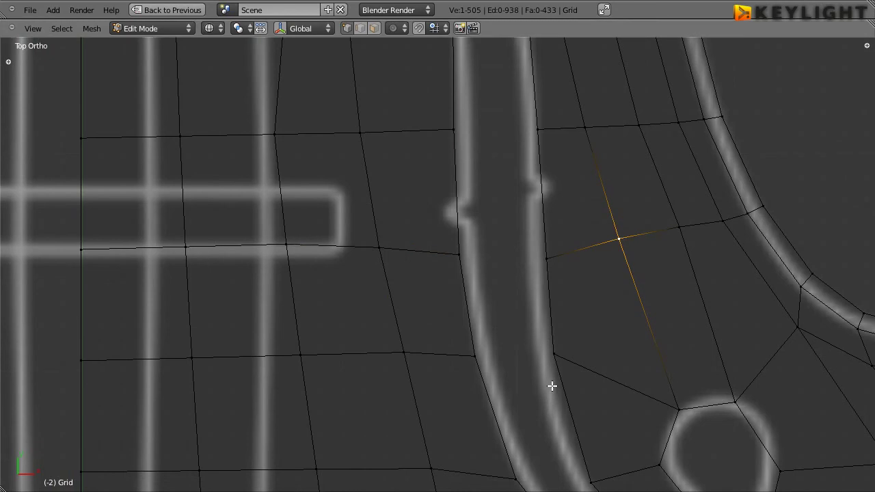
shift+middle_drag(590, 418, 417, 261)
right_click(408, 235)
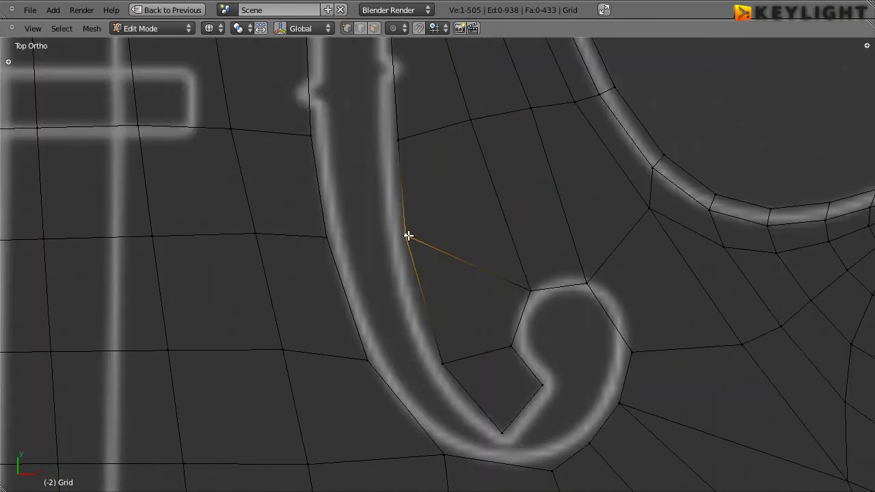
key(g)
click(404, 242)
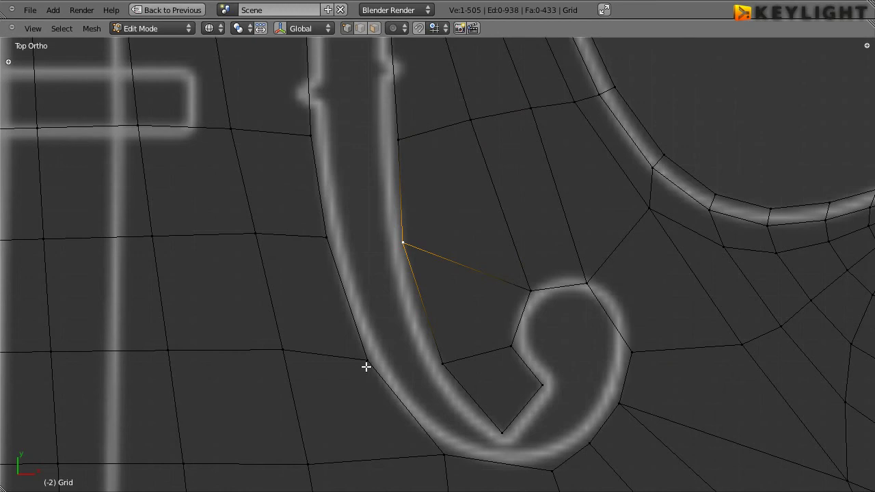
- Review the mesh around the f-hole, then bring up the violin3.jpg reference photo
scroll(453, 316, down, 2)
scroll(453, 316, down, 1)
shift+middle_drag(480, 186, 474, 352)
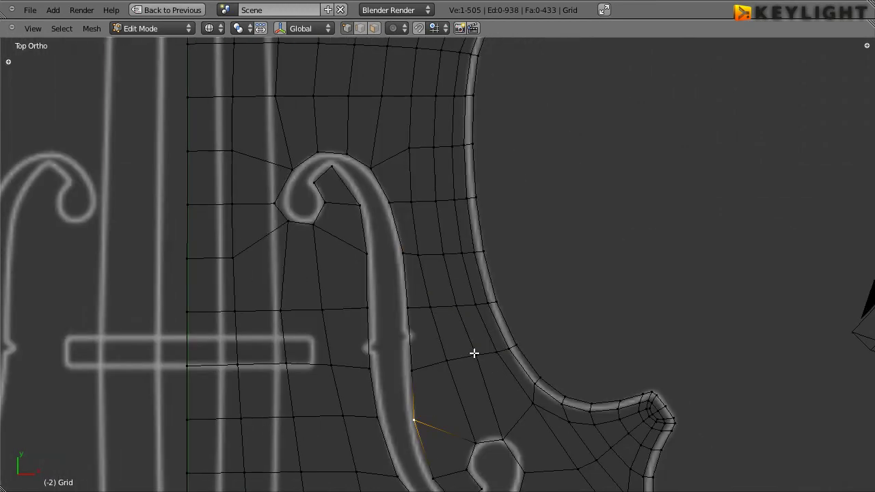
shift+middle_drag(462, 403, 459, 347)
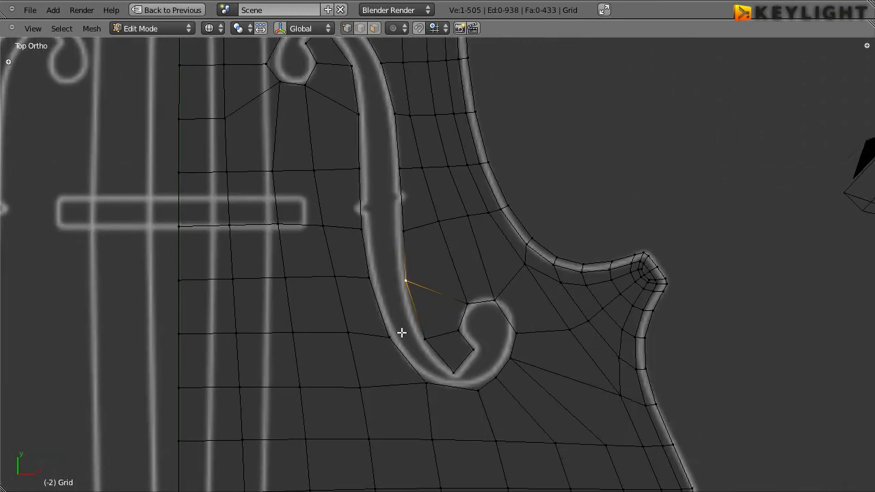
scroll(400, 332, up, 3)
shift+middle_drag(526, 419, 430, 244)
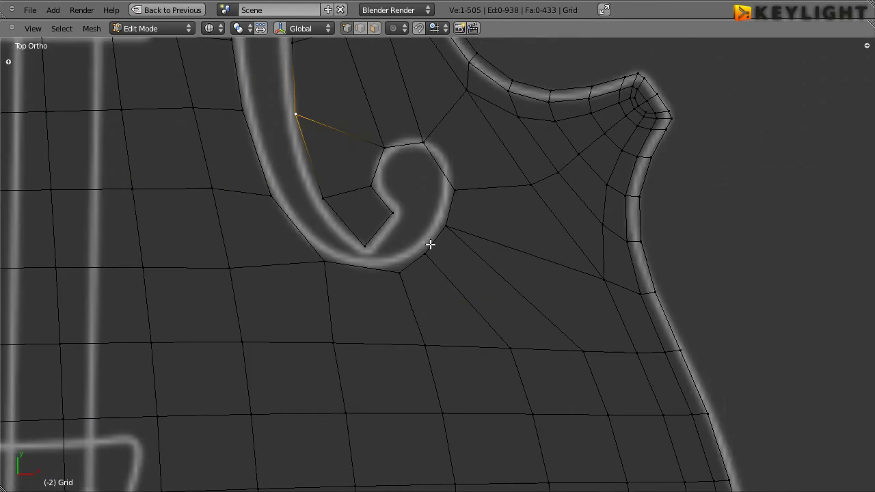
right_click(422, 345)
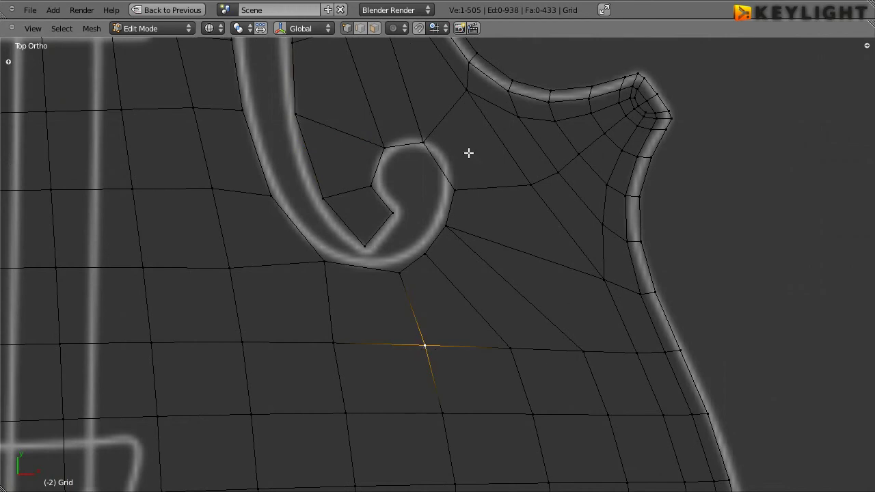
shift+middle_drag(312, 131, 347, 357)
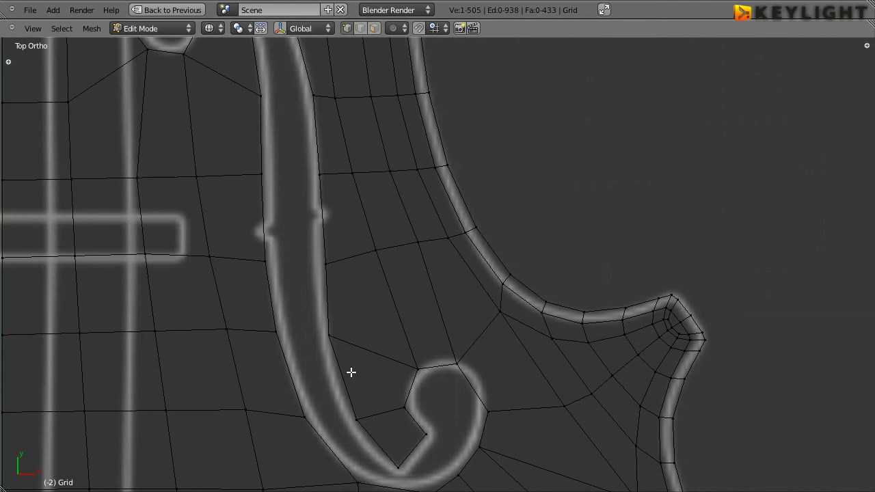
shift+middle_drag(374, 328, 368, 10)
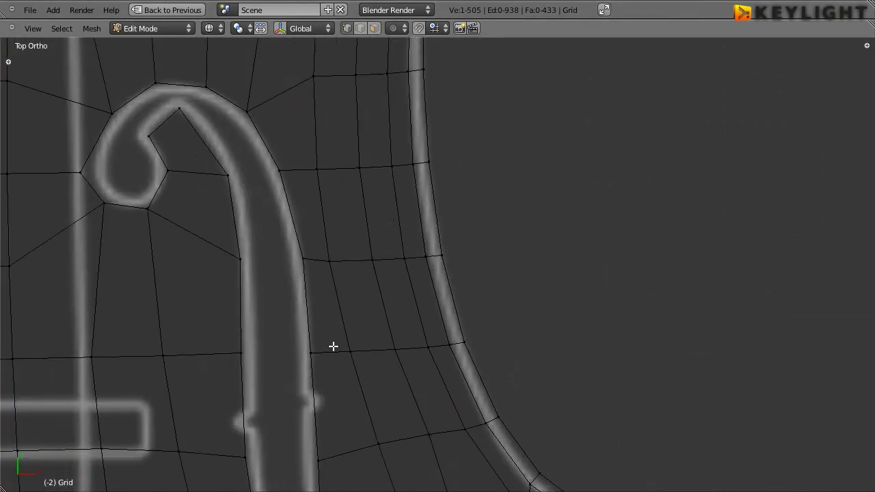
shift+middle_drag(332, 346, 365, 191)
shift+middle_drag(291, 145, 367, 388)
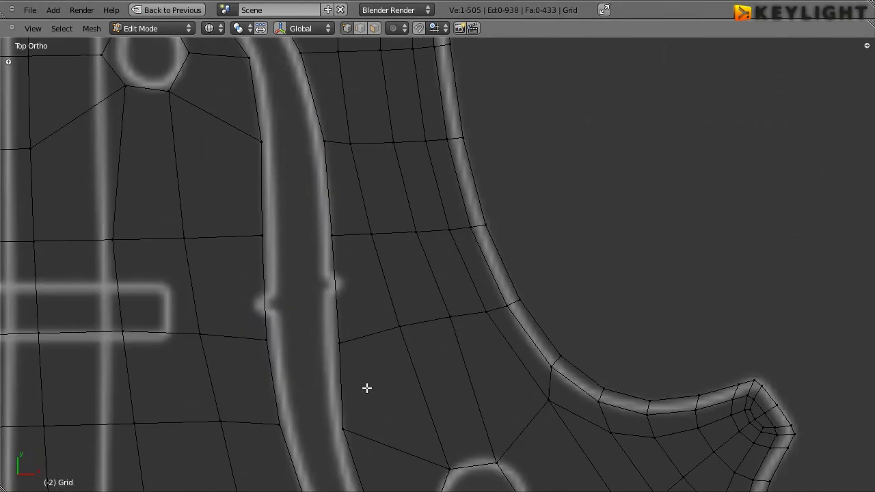
key(alt+Tab)
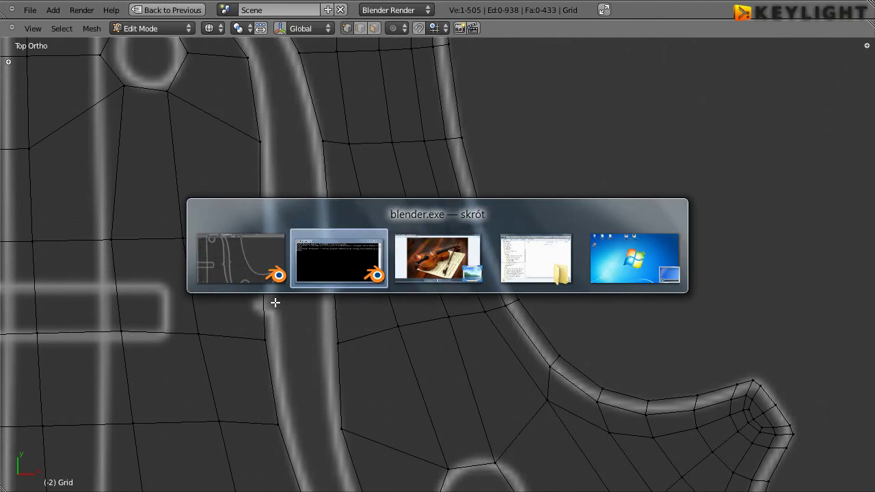
key(alt+Tab)
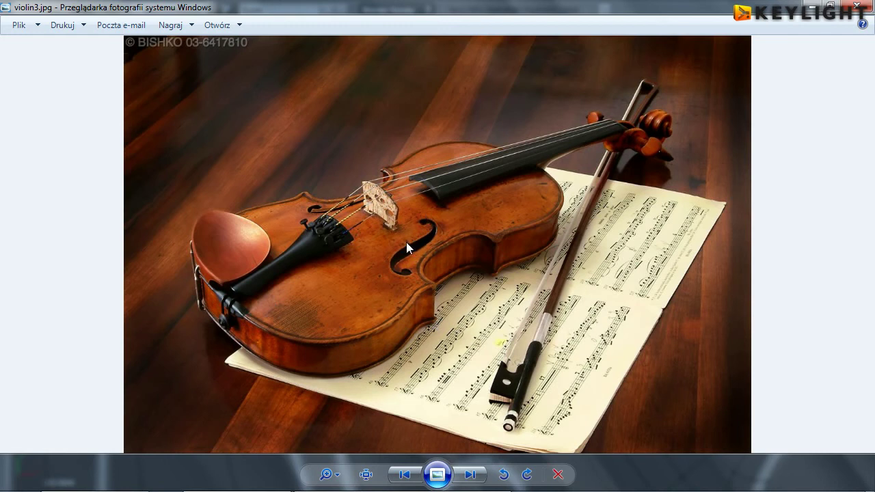
- Pan to the f-hole notch and move the left notch vertex onto the reference line
click(808, 11)
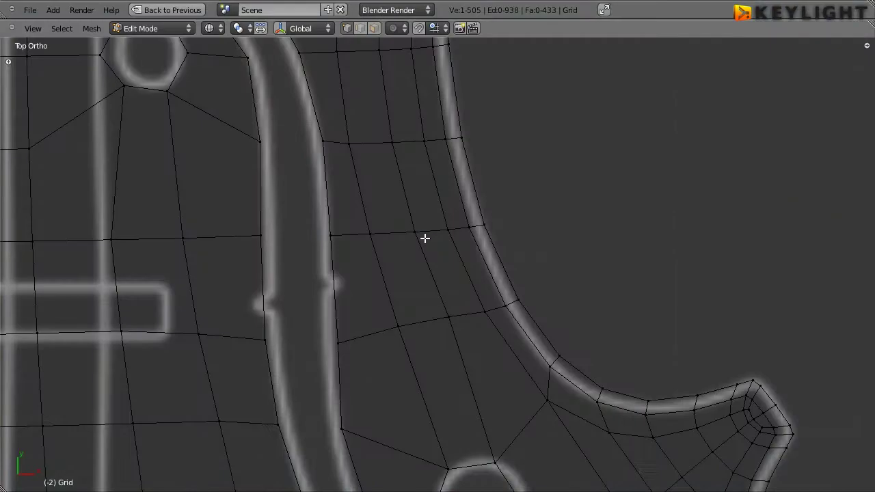
scroll(249, 322, up, 3)
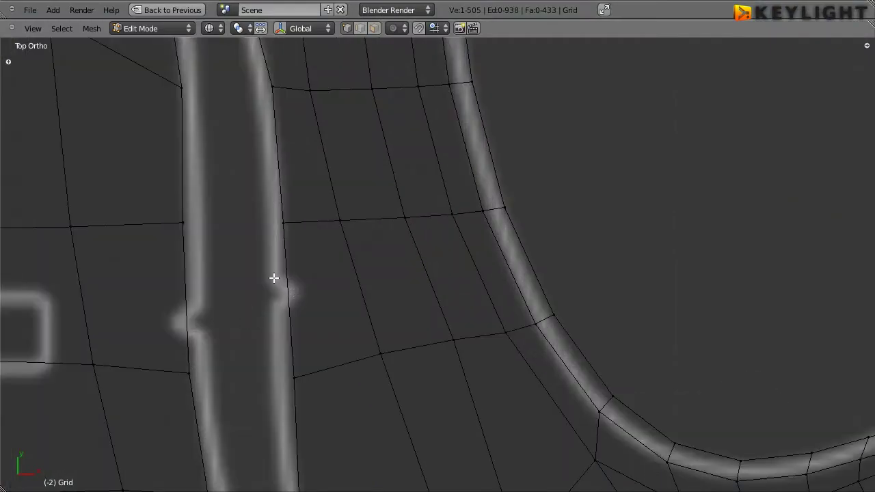
mouse_move(216, 314)
shift+middle_down()
mouse_move(373, 307)
mouse_move(363, 338)
shift+middle_up()
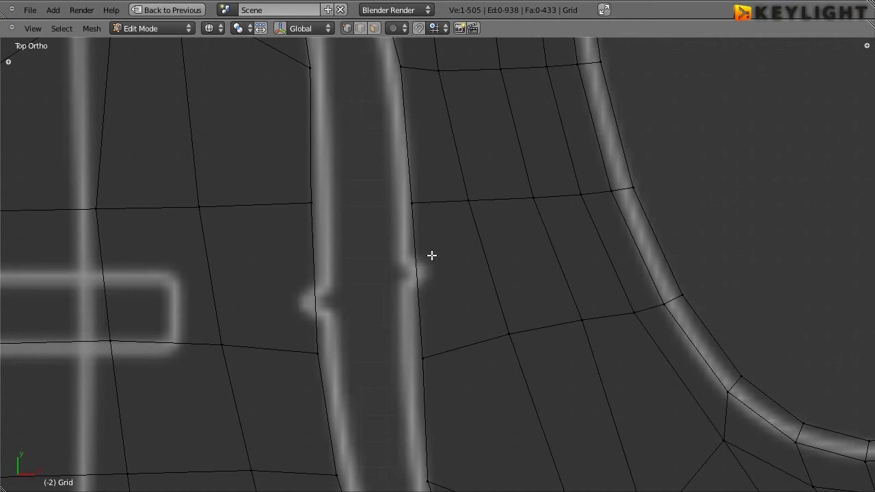
right_click(318, 354)
key(g)
click(322, 366)
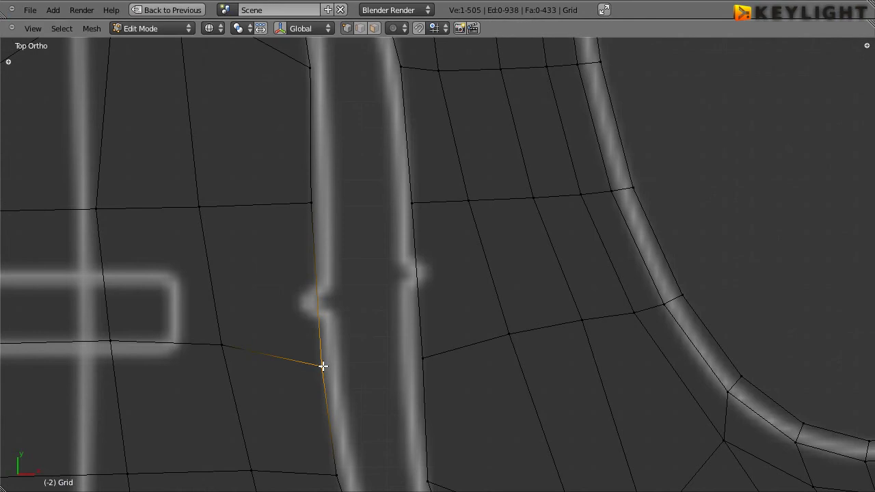
- Move the right vertex and upper-left vertex onto the reference lines, then enter face select mode
right_click(426, 358)
key(g)
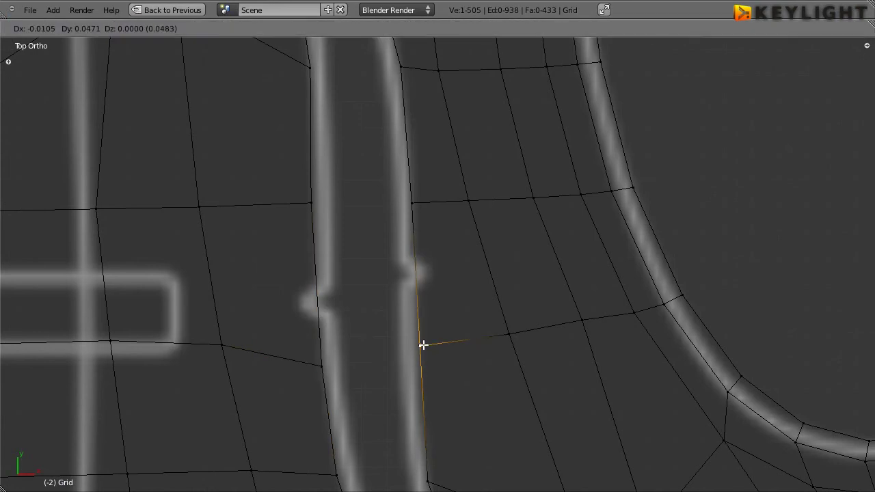
click(421, 346)
right_click(309, 202)
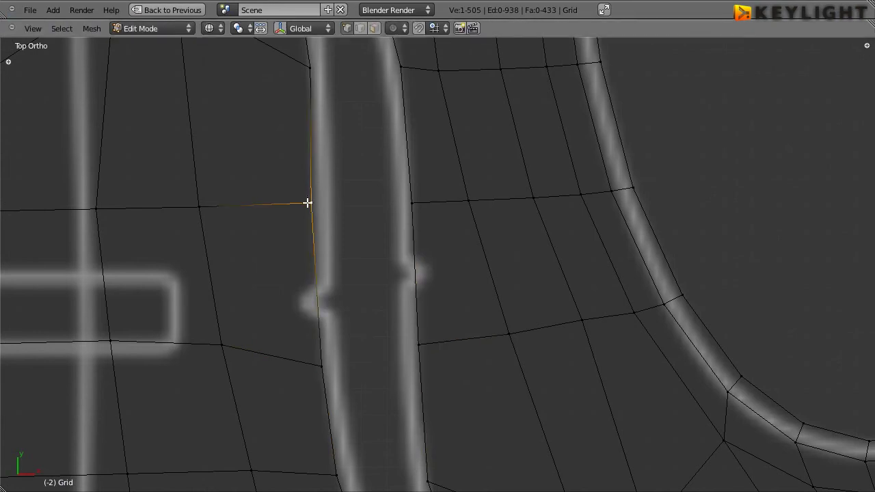
key(g)
click(308, 218)
click(376, 29)
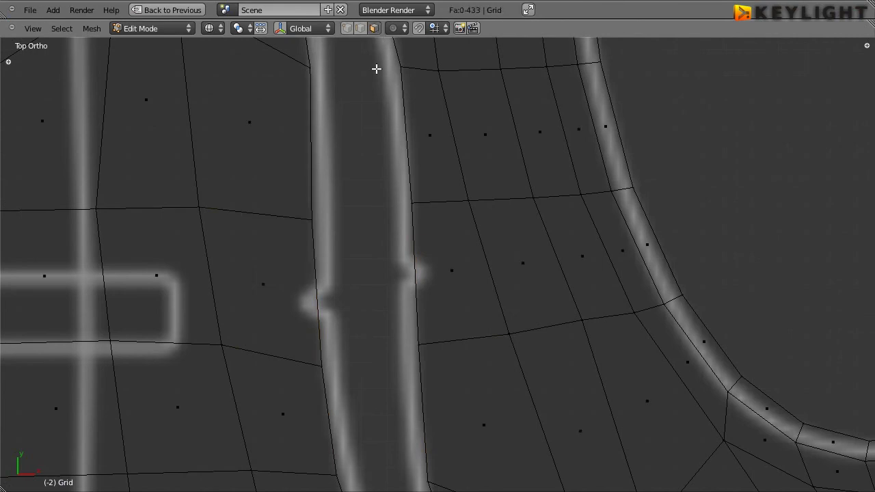
- Save the file, then extrude the face left of the left notch and shrink it on Y and X
key(ctrl+s)
click(265, 282)
right_click(265, 282)
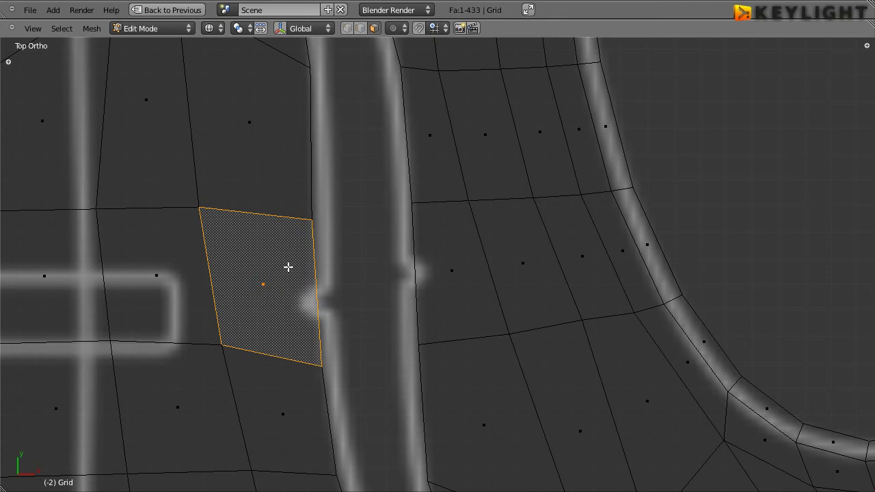
key(e)
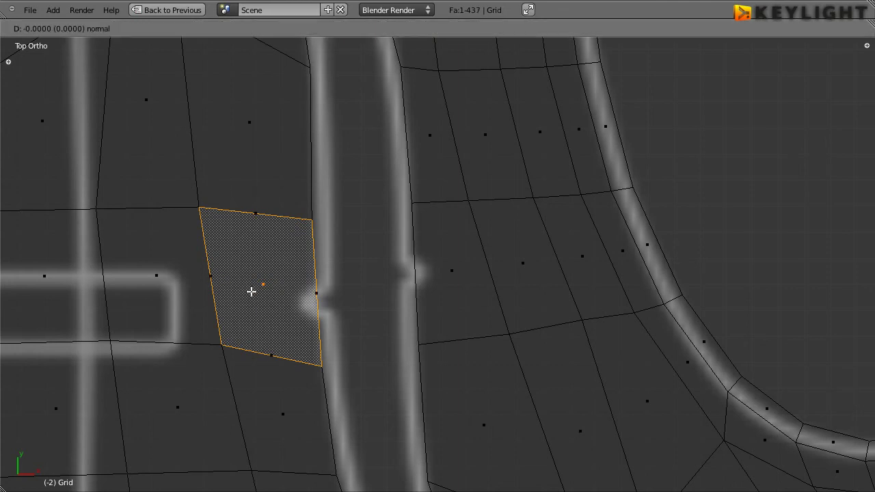
key(s)
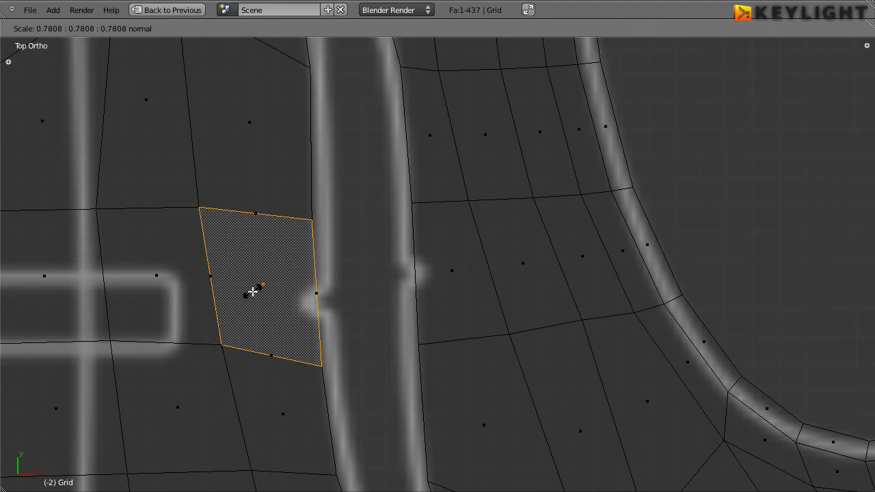
key(y)
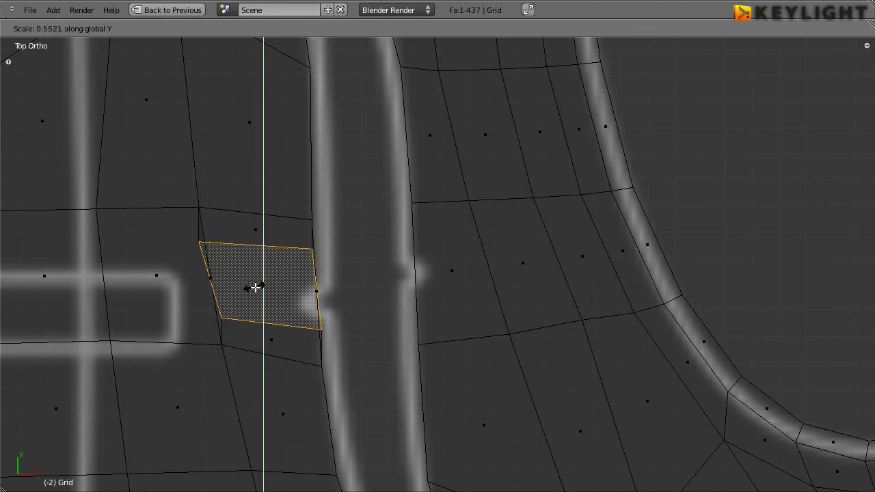
click(254, 286)
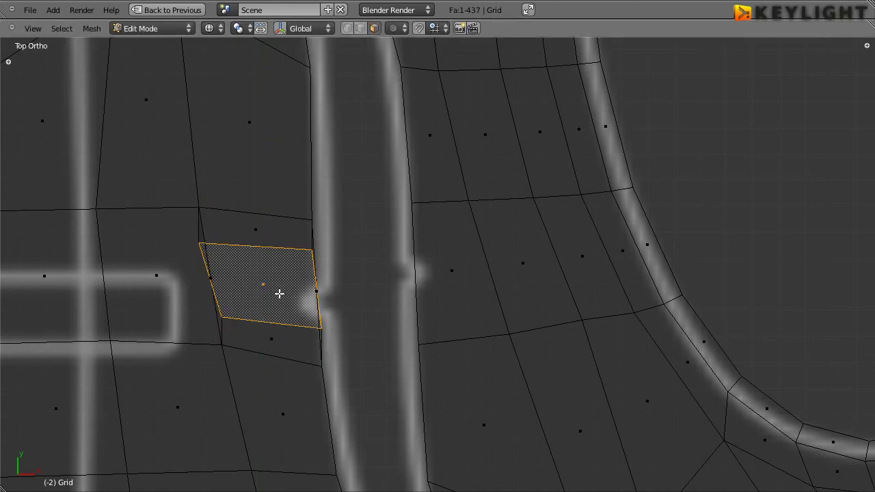
key(s)
key(x)
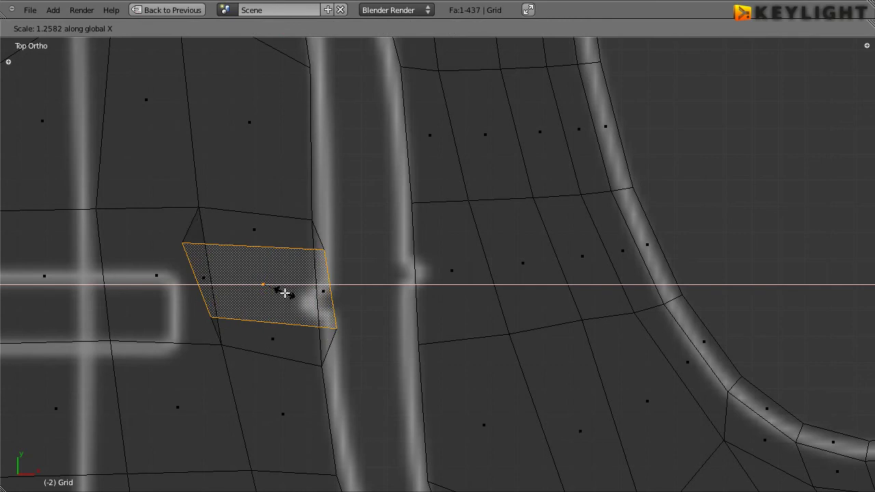
click(269, 293)
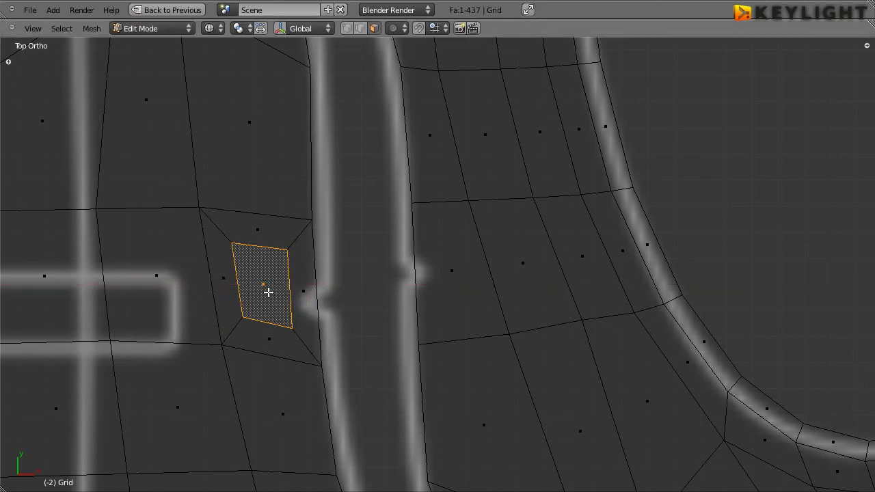
- Extrude the face right of the right notch in place and scale it down on Y and X
right_click(450, 275)
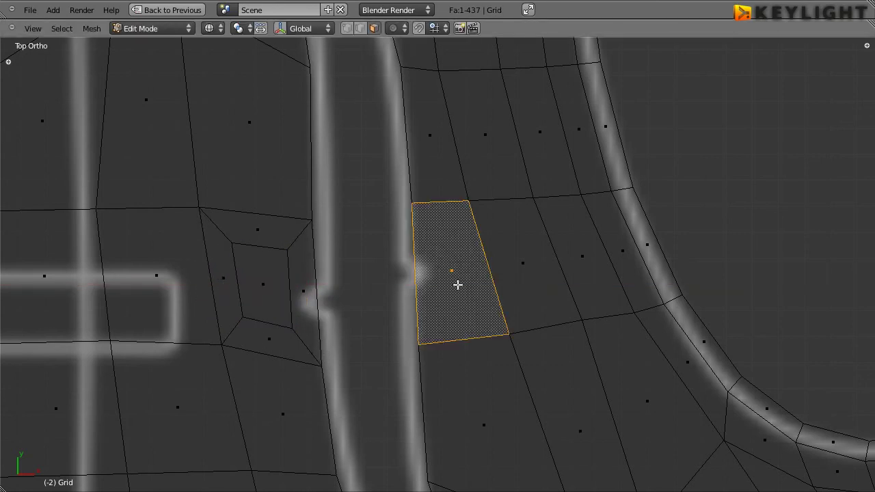
key(e)
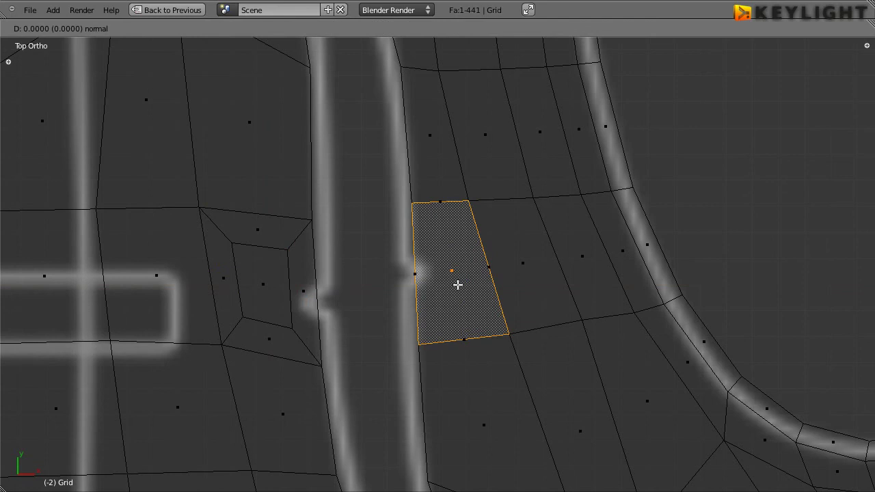
key(s)
key(y)
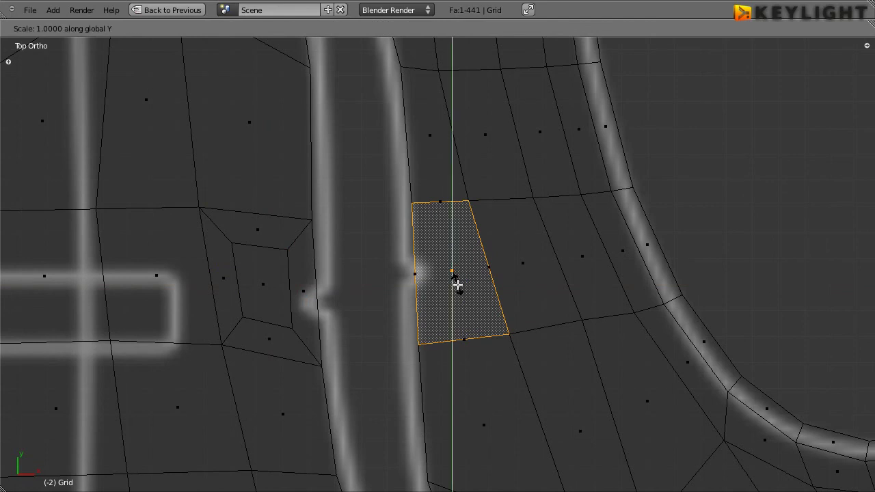
click(453, 274)
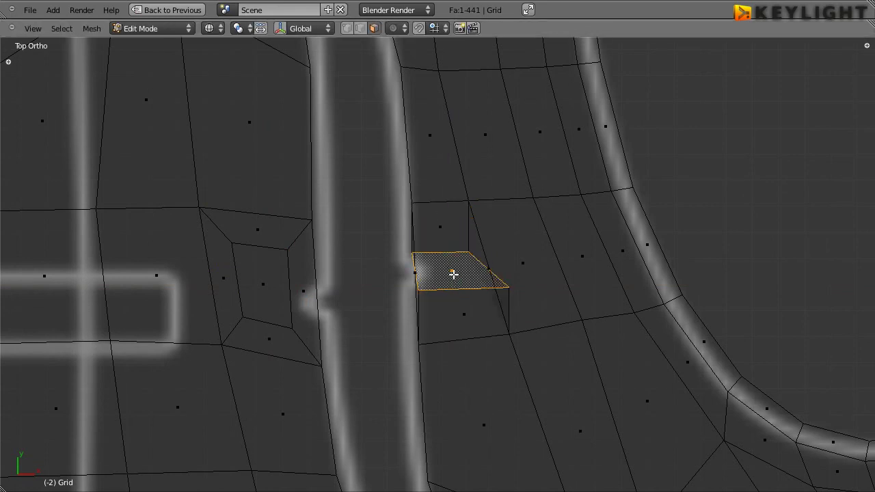
key(s)
key(x)
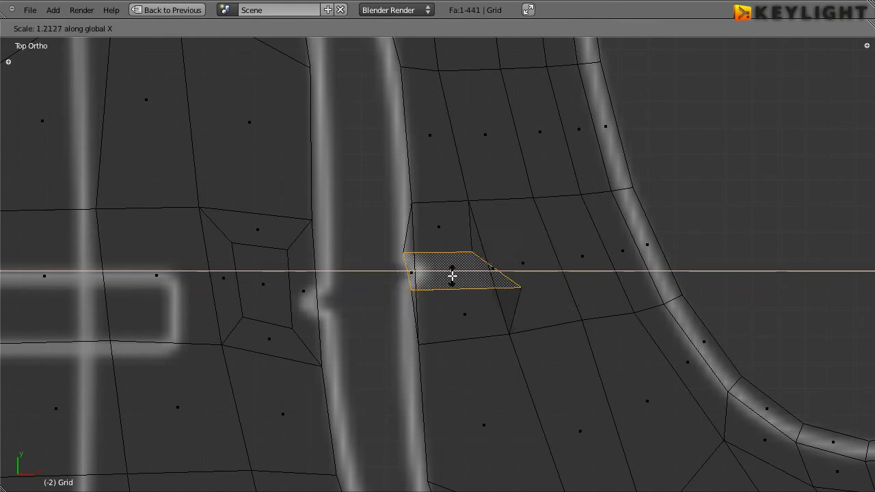
- Finish narrowing the right inset, then move the left inset's right inner corner toward the notch
click(451, 272)
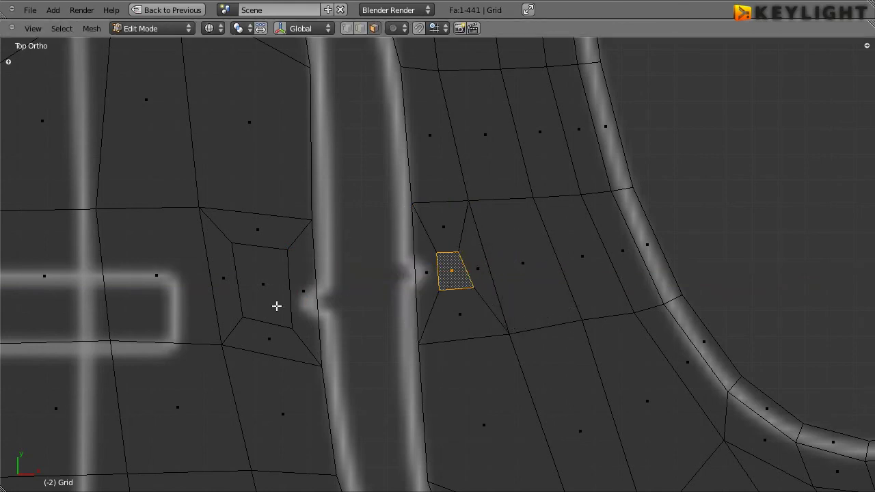
scroll(246, 315, up, 2)
shift+middle_drag(204, 291, 301, 261)
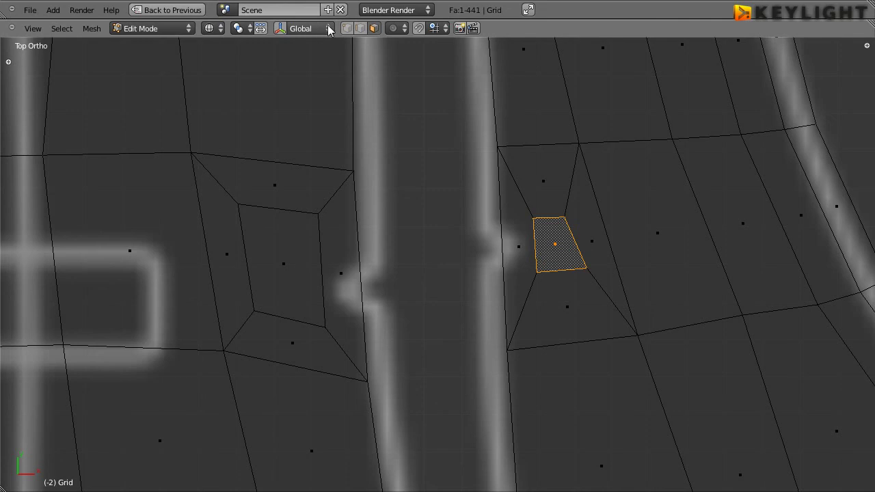
click(349, 31)
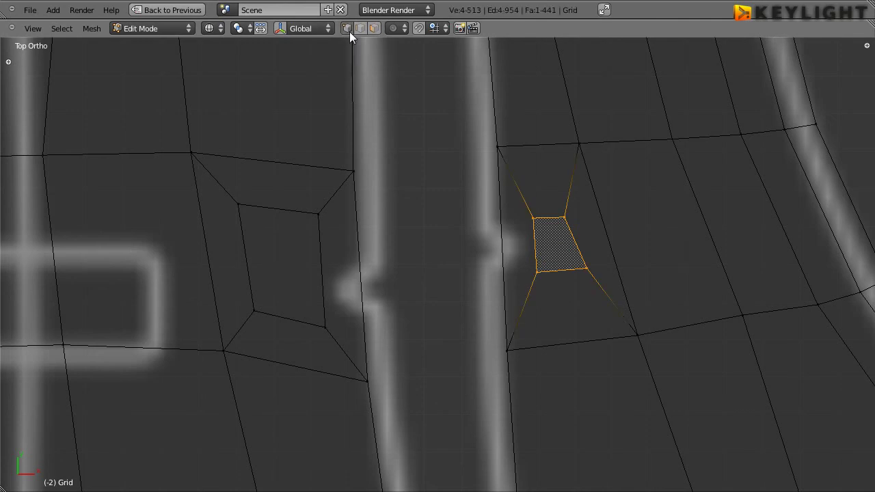
right_click(316, 215)
key(g)
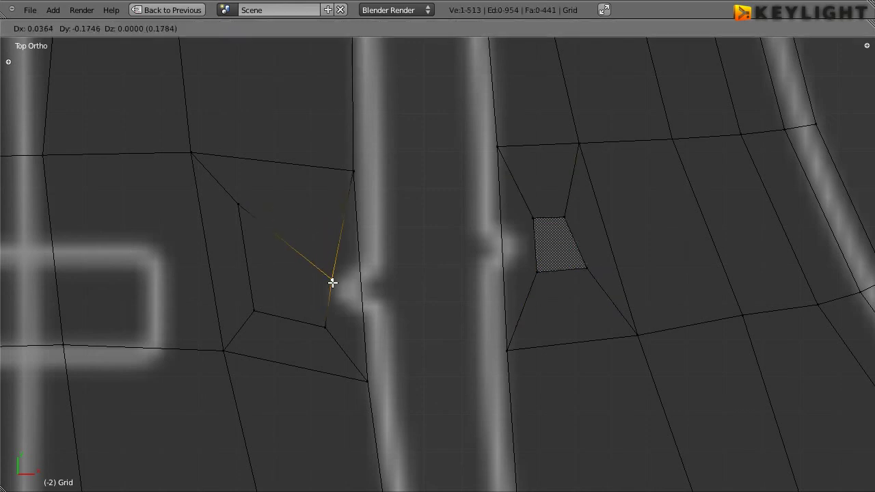
click(332, 276)
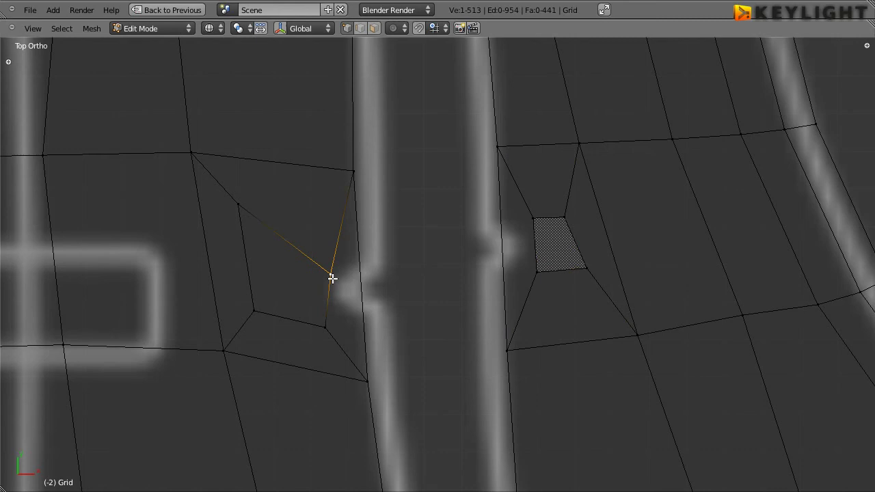
- Drag the left inset's lower, bottom-left and upper-left inner vertices to the notch, then use face select
right_click(319, 327)
key(g)
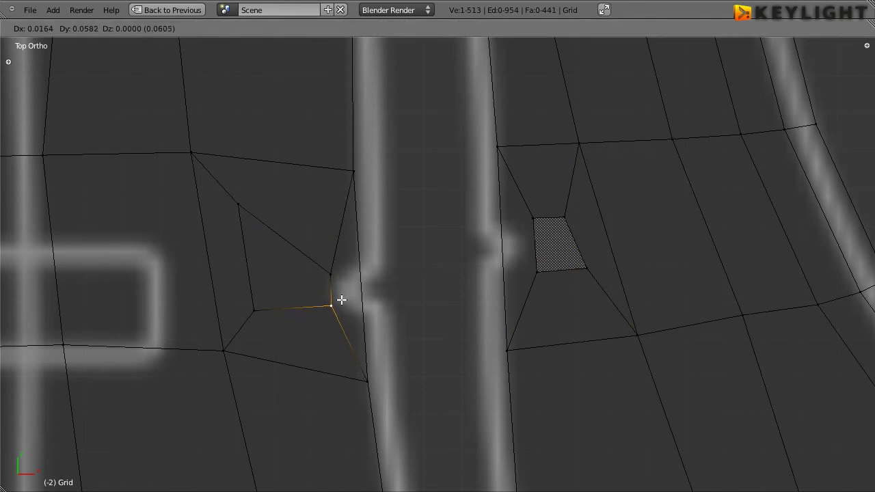
click(342, 300)
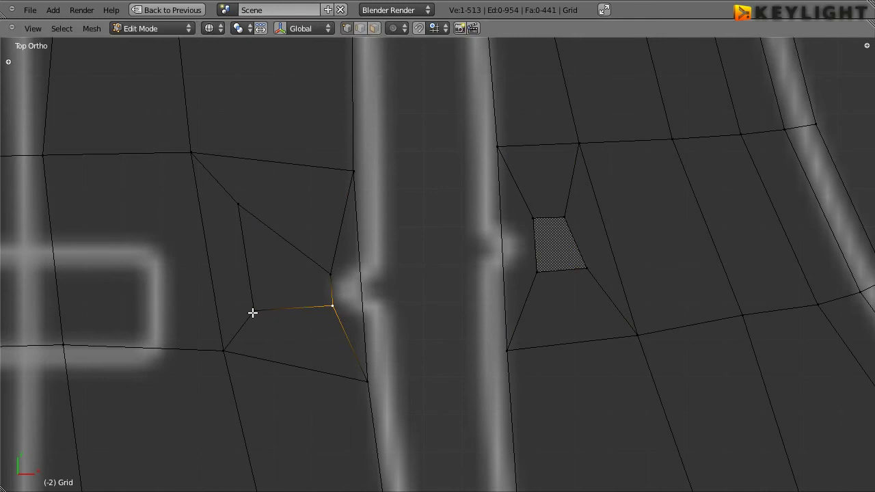
right_click(252, 312)
key(g)
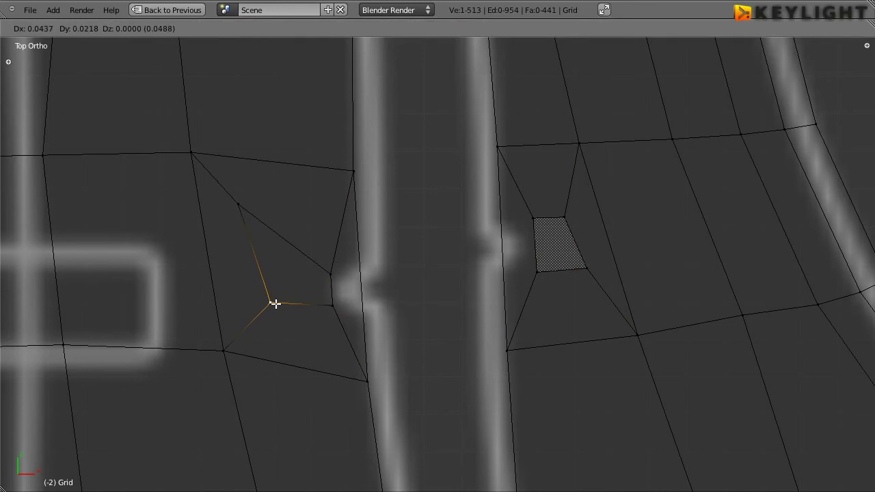
click(275, 303)
right_click(237, 205)
key(g)
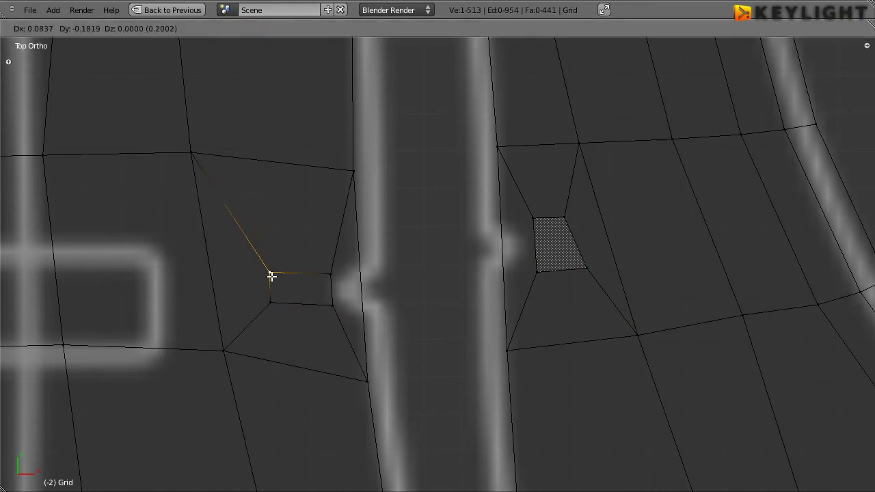
click(274, 277)
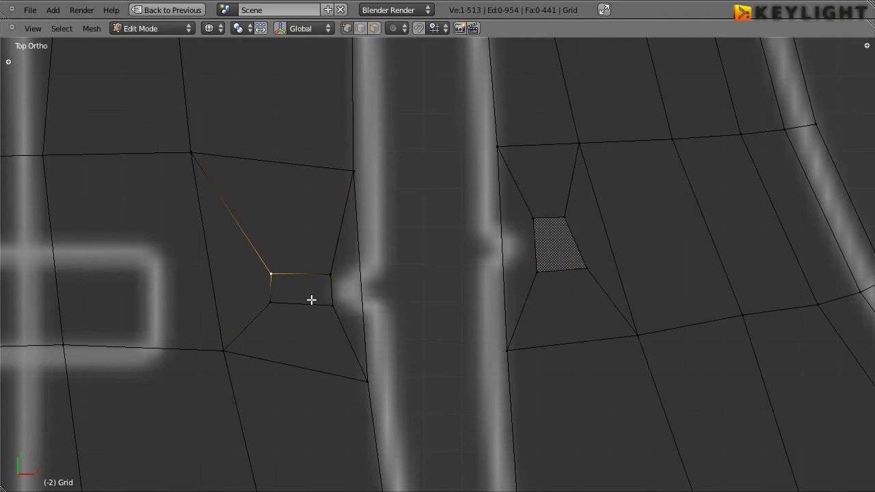
click(374, 29)
- Delete the thin sliver faces beside the left and right notches, then return to vertex select
right_click(371, 300)
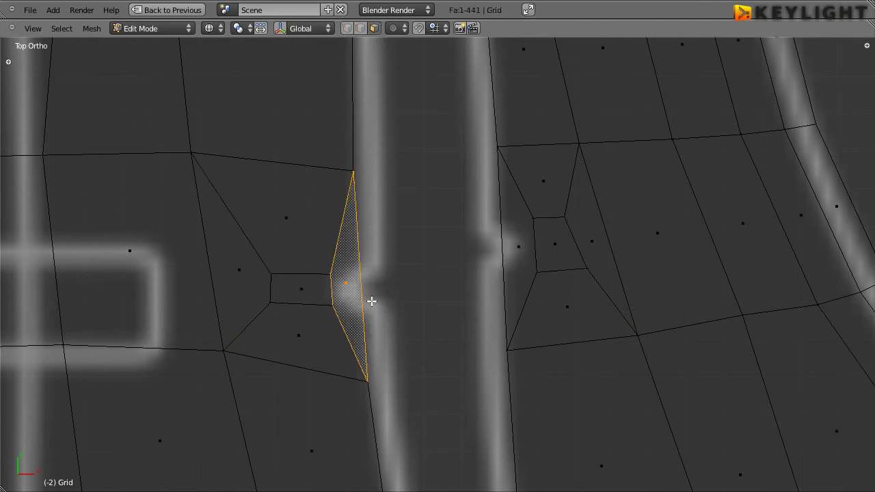
key(x)
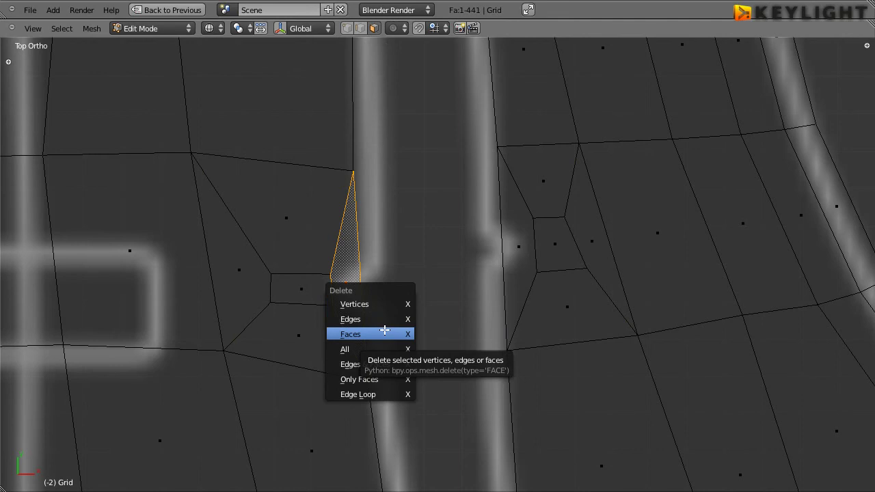
click(385, 330)
right_click(517, 259)
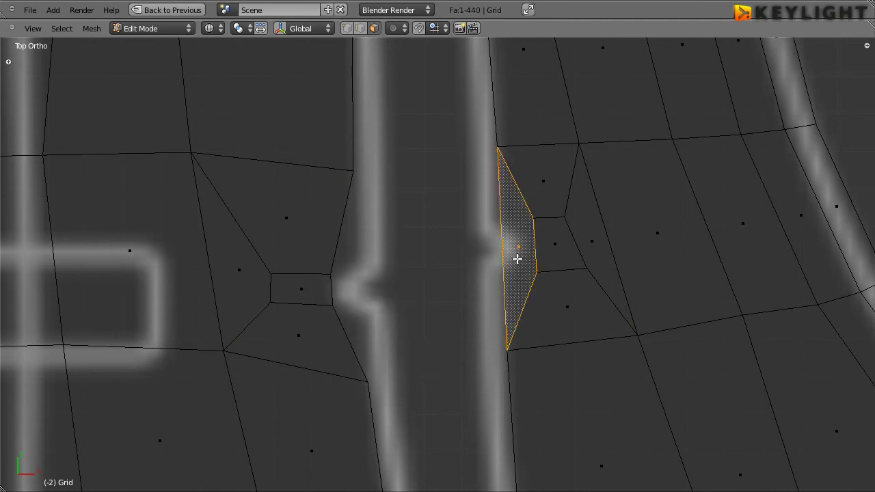
key(x)
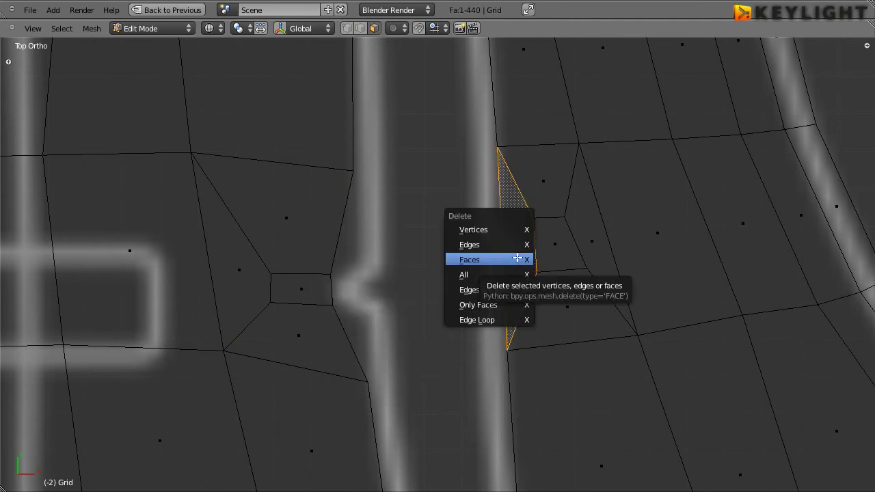
click(517, 259)
click(347, 28)
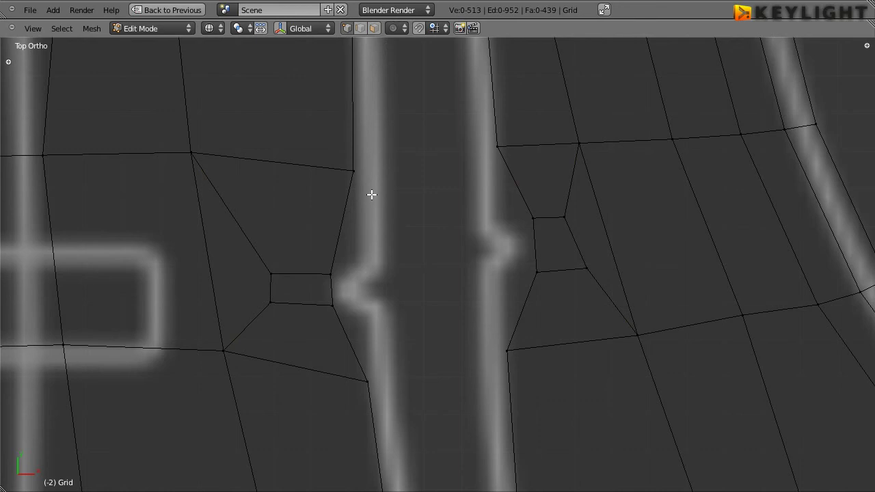
- Move the vertices above and below the left notch and the small quad's corners onto the notch
right_click(352, 170)
key(g)
click(360, 256)
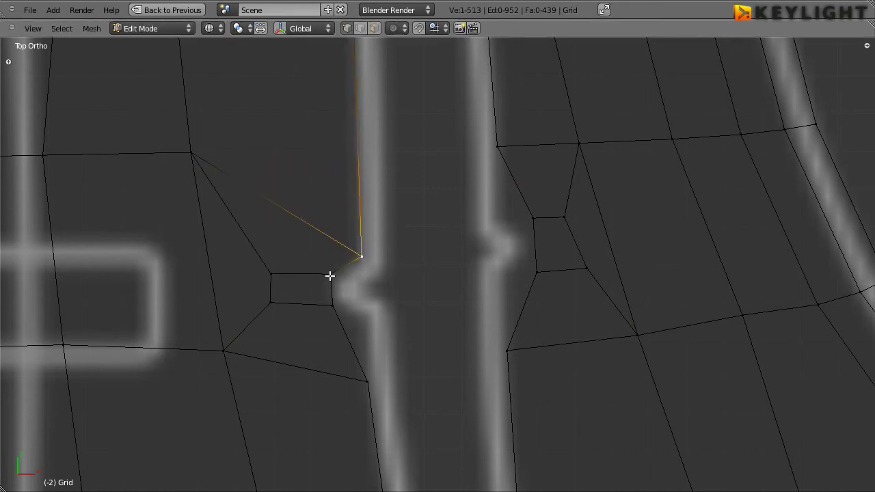
right_click(330, 276)
key(g)
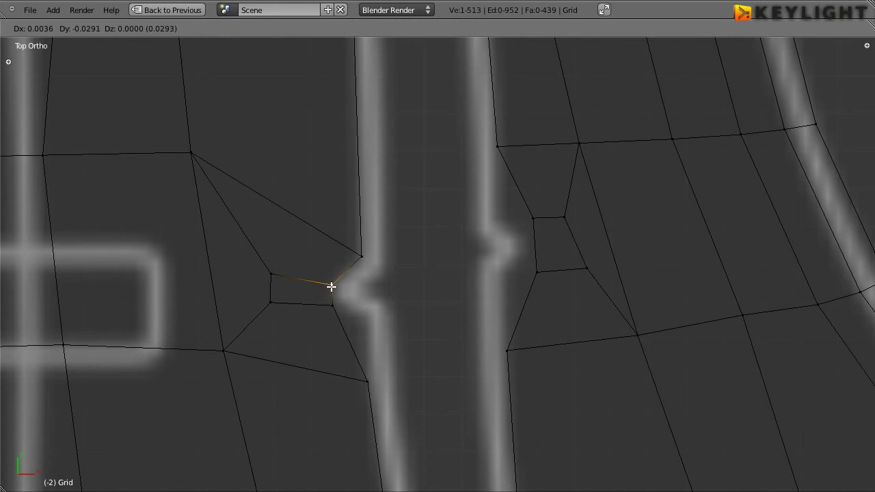
click(331, 286)
right_click(334, 304)
key(g)
click(334, 303)
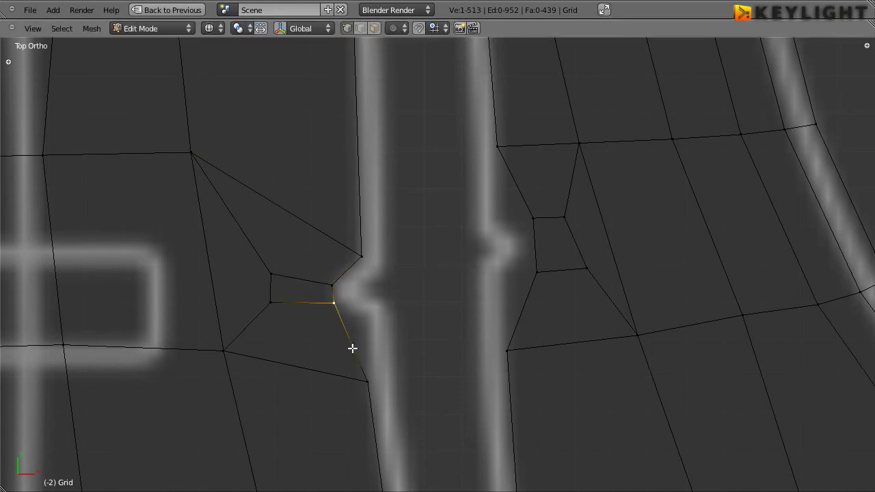
right_click(367, 380)
key(g)
click(367, 317)
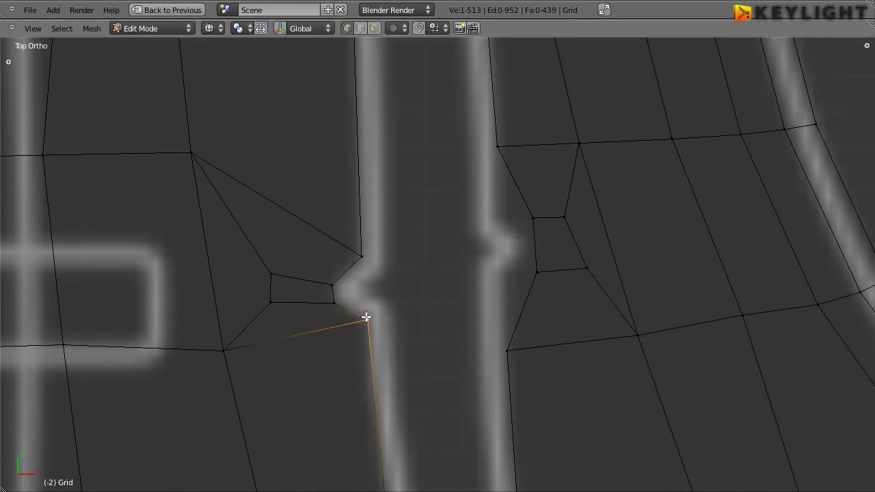
- Align the vertices left of and above the left notch with the reference outline
right_click(220, 350)
key(g)
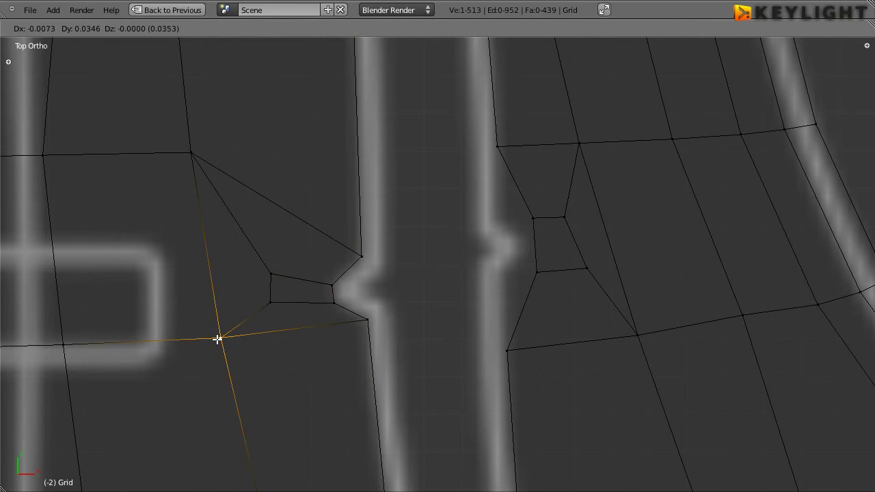
click(217, 339)
right_click(194, 150)
key(g)
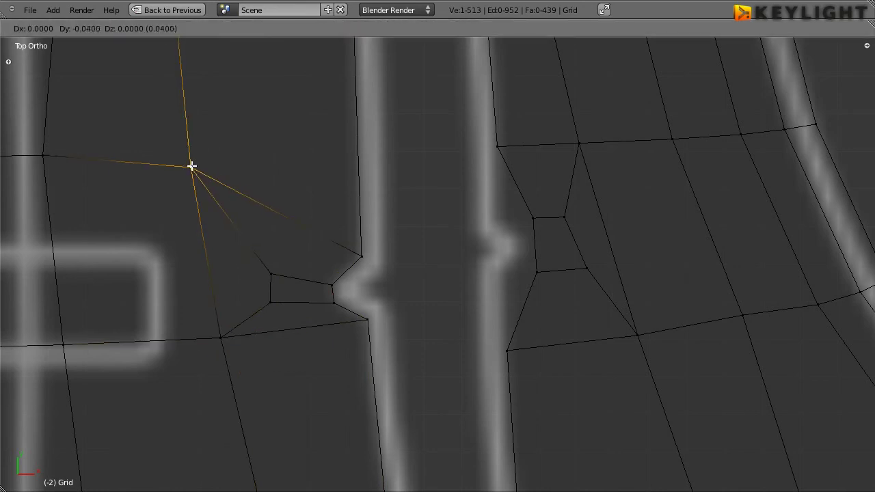
click(190, 177)
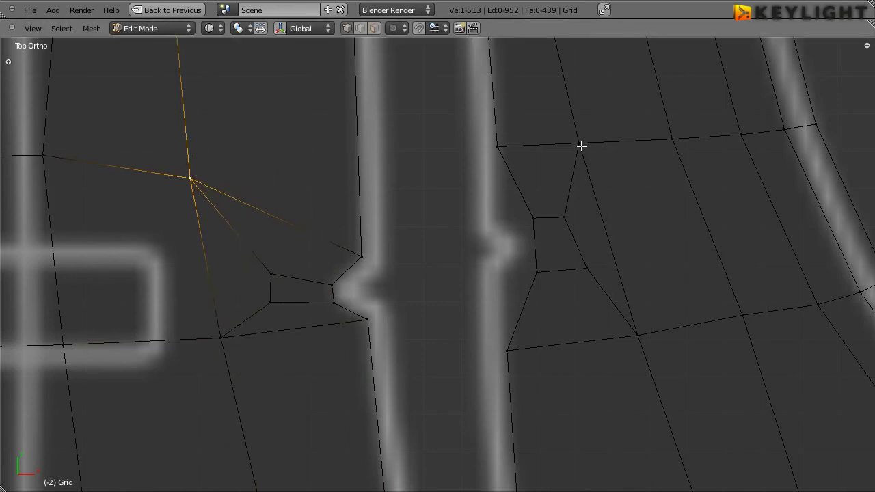
- Pull the vertex below the right notch and the right quad's corners into the notch
right_click(498, 145)
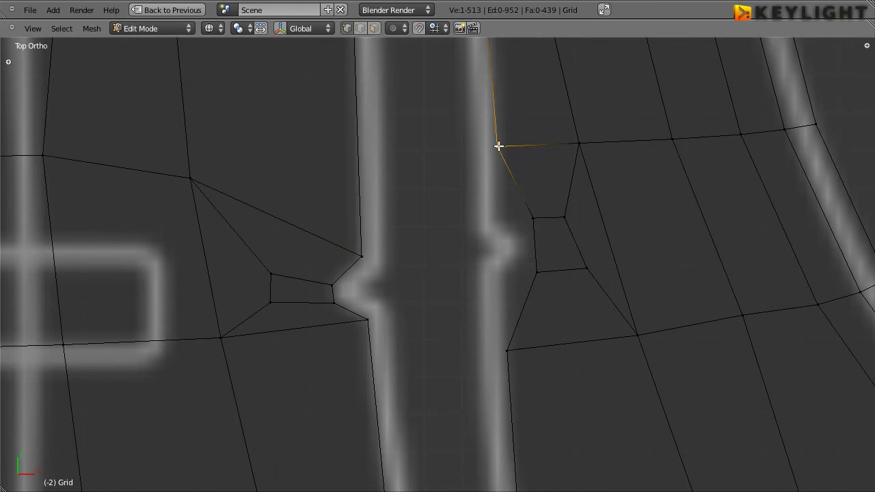
key(g)
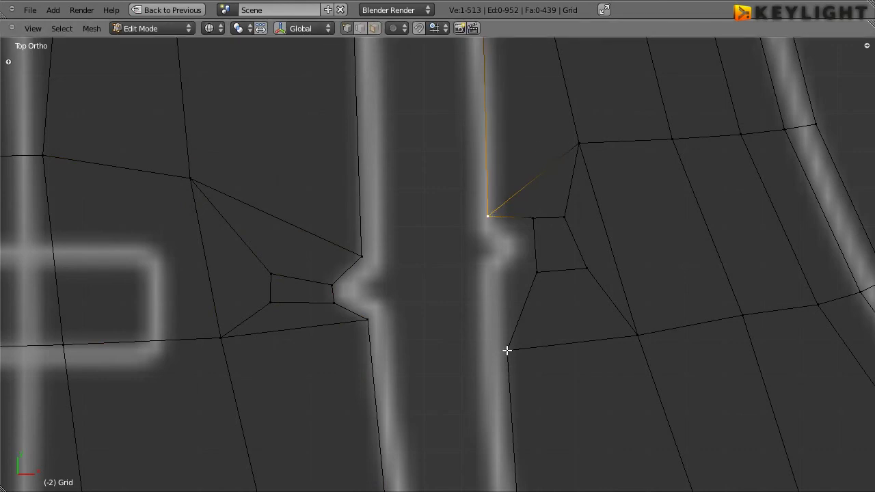
right_click(506, 350)
key(g)
click(499, 273)
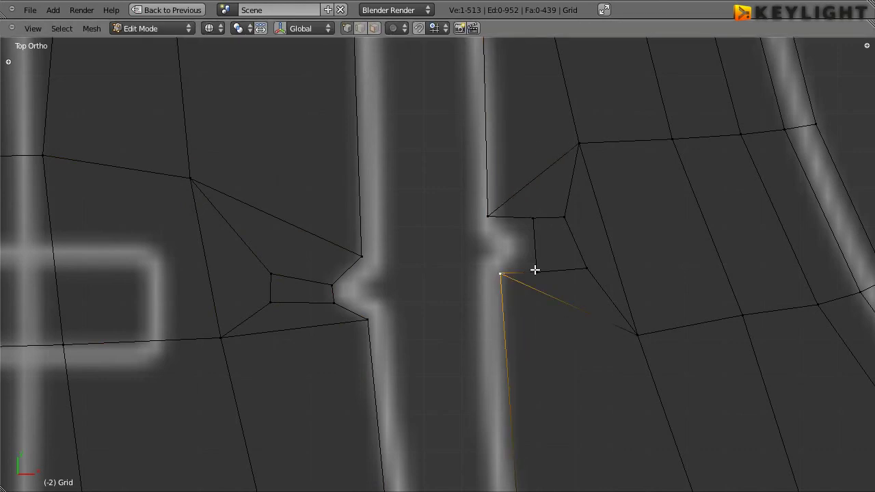
right_click(537, 271)
key(g)
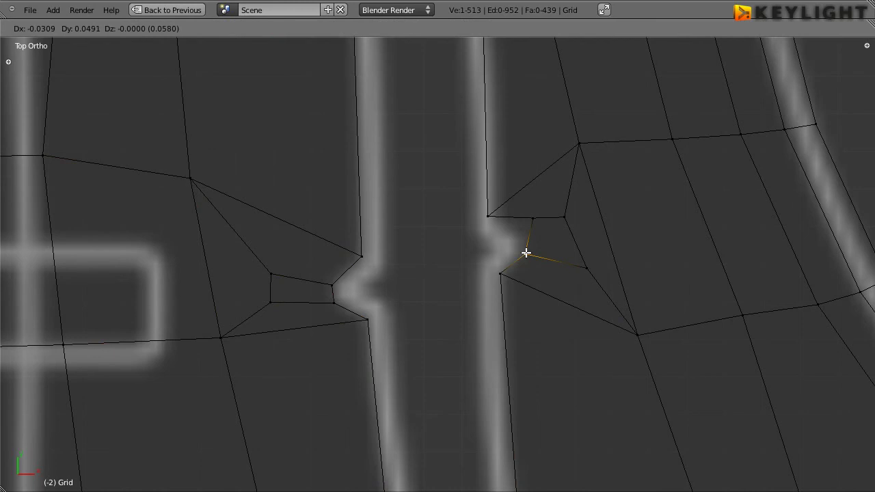
click(524, 253)
right_click(532, 217)
key(g)
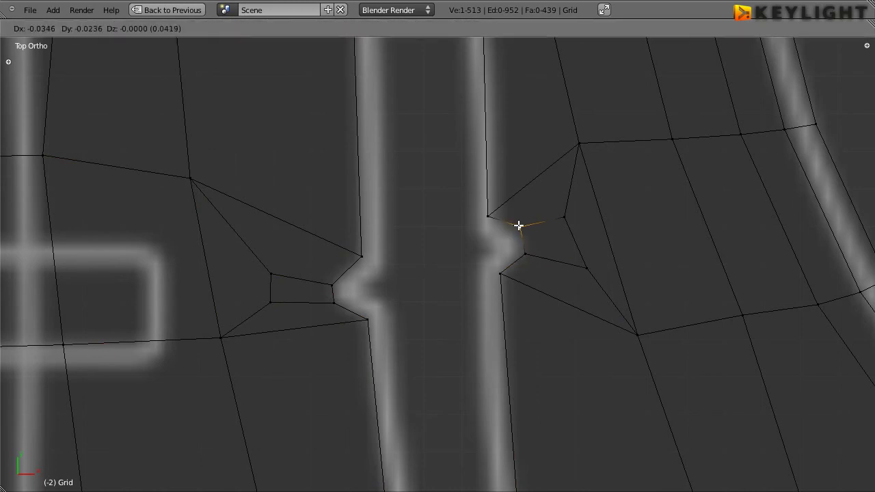
click(520, 225)
- Adjust the right quad's upper-right and lower corners plus nearby vertices onto the outline
right_click(566, 216)
key(g)
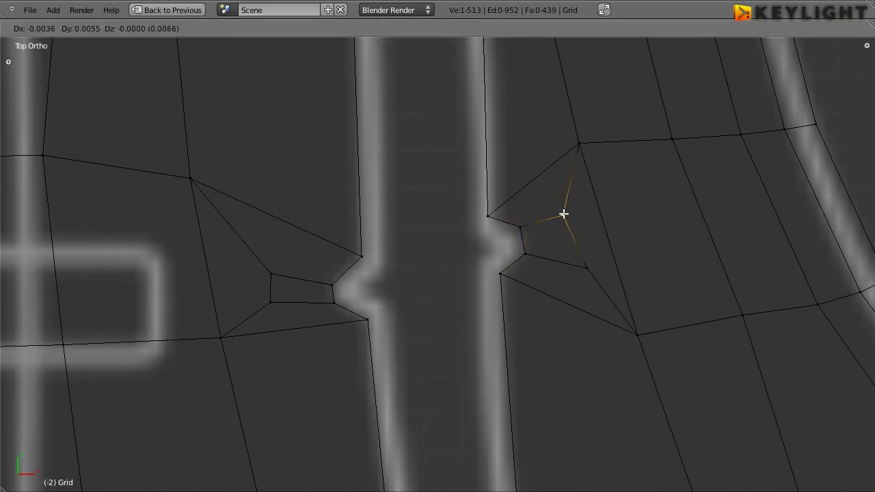
click(562, 206)
right_click(579, 264)
key(g)
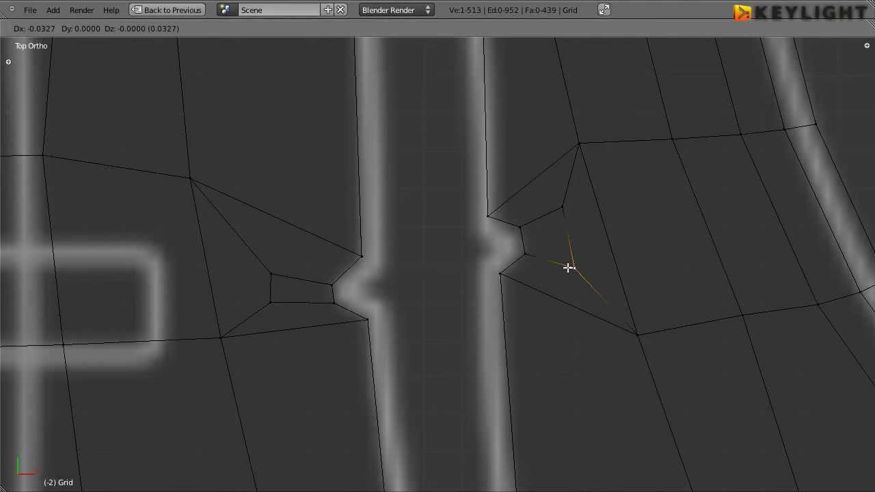
click(571, 267)
right_click(639, 334)
key(g)
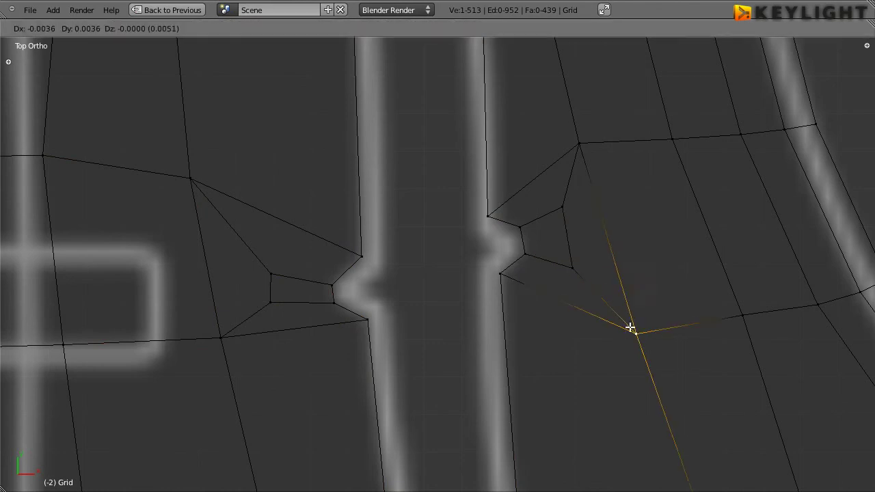
click(628, 308)
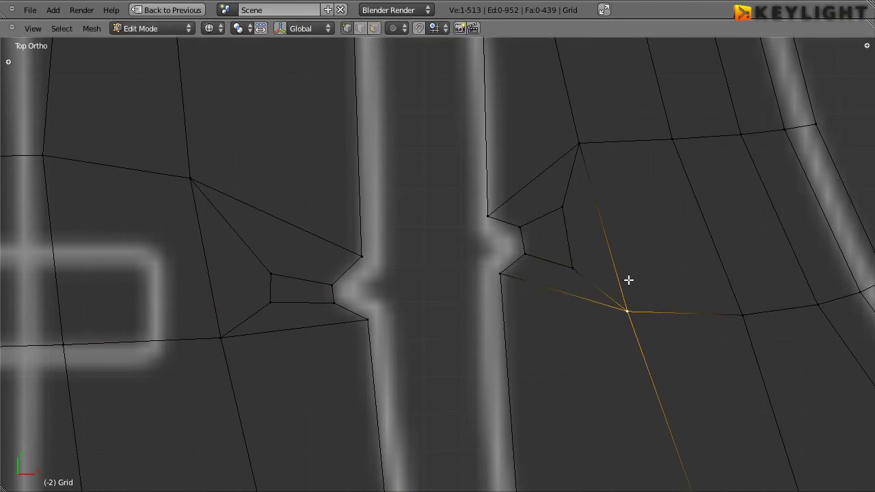
right_click(578, 143)
key(g)
click(581, 154)
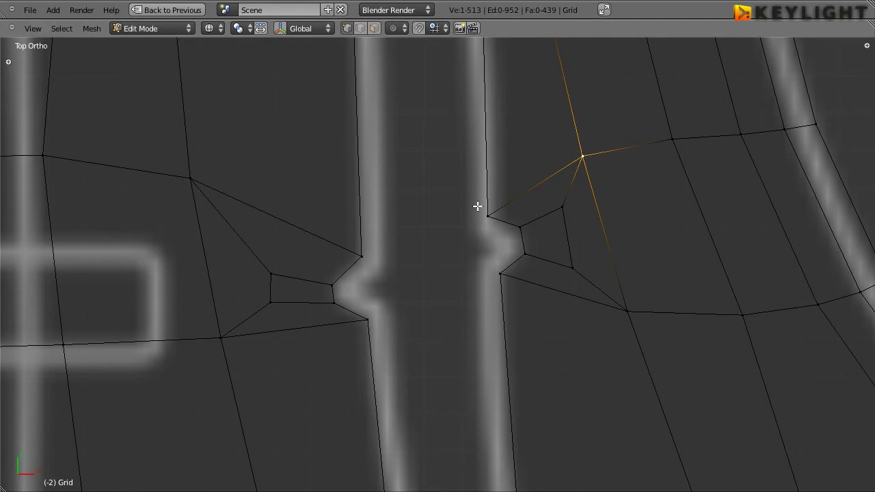
- Tidy the vertex at the right notch tip
scroll(332, 326, down, 3)
scroll(332, 326, down, 3)
scroll(514, 224, up, 3)
scroll(519, 242, up, 2)
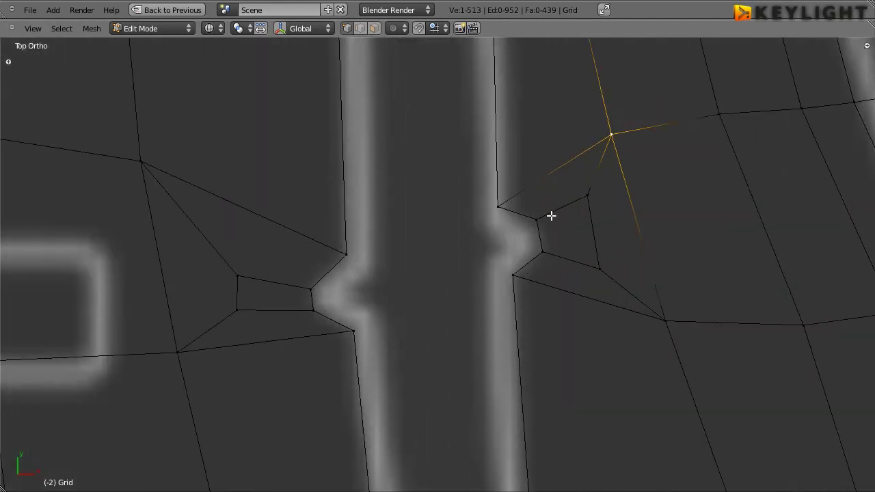
right_click(537, 221)
key(g)
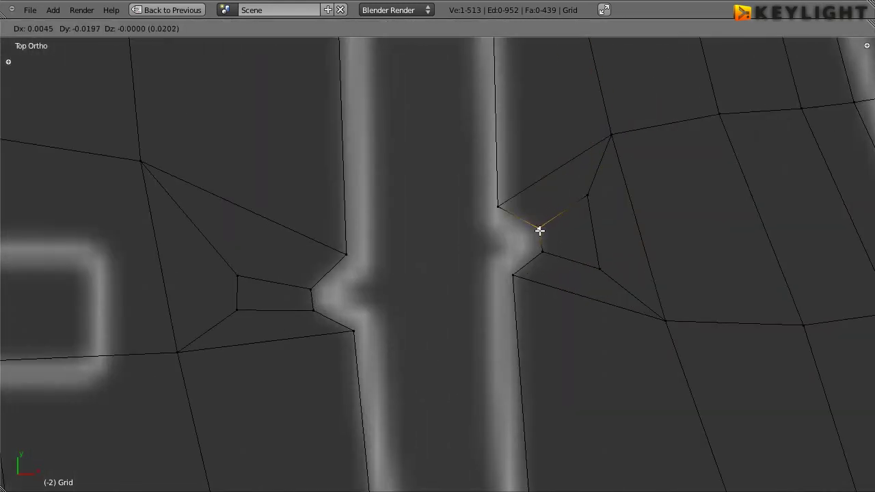
click(539, 228)
- Move the vertex below the right notch tip to the notch's lower edge and nudge the one above down
right_click(542, 252)
key(g)
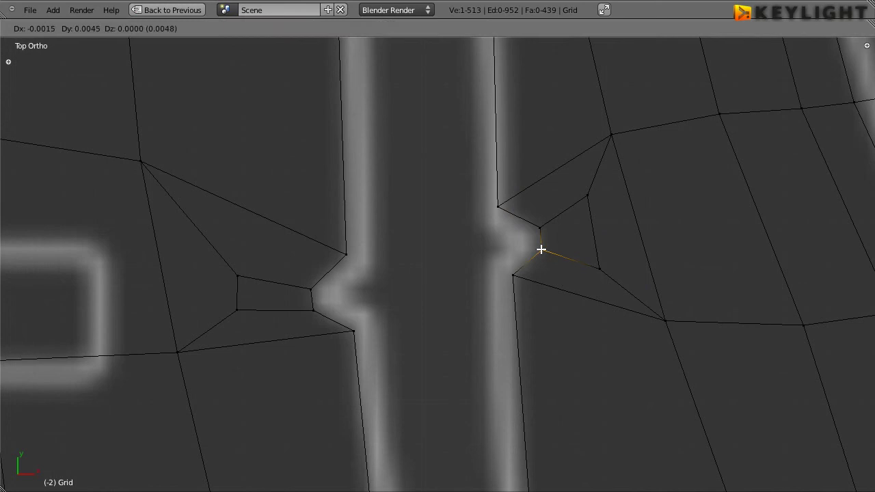
click(542, 250)
key(g)
click(513, 273)
key(g)
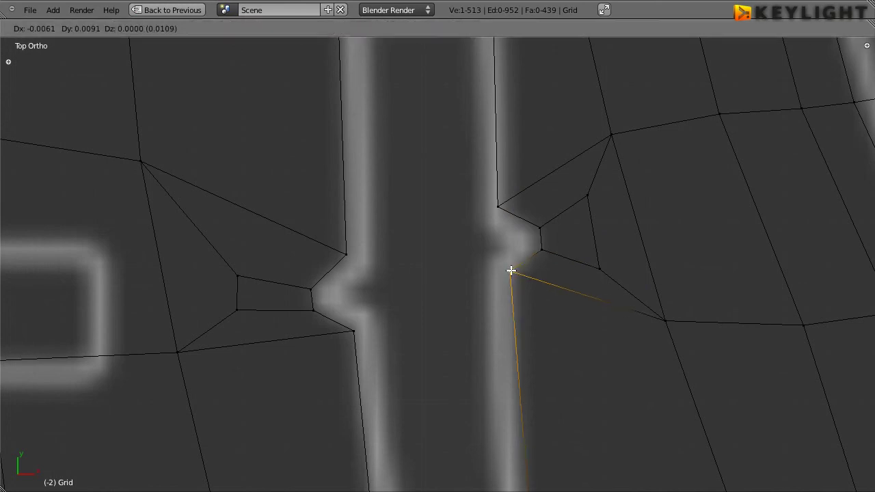
click(507, 269)
right_click(501, 202)
key(g)
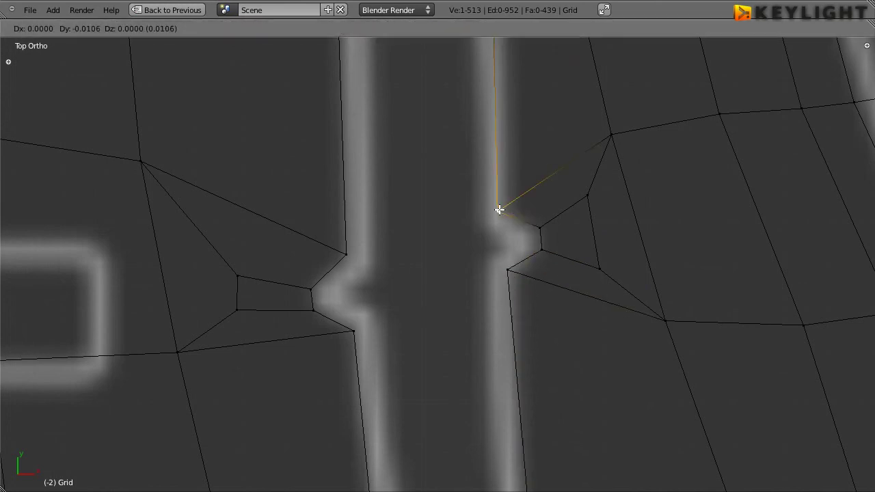
click(500, 211)
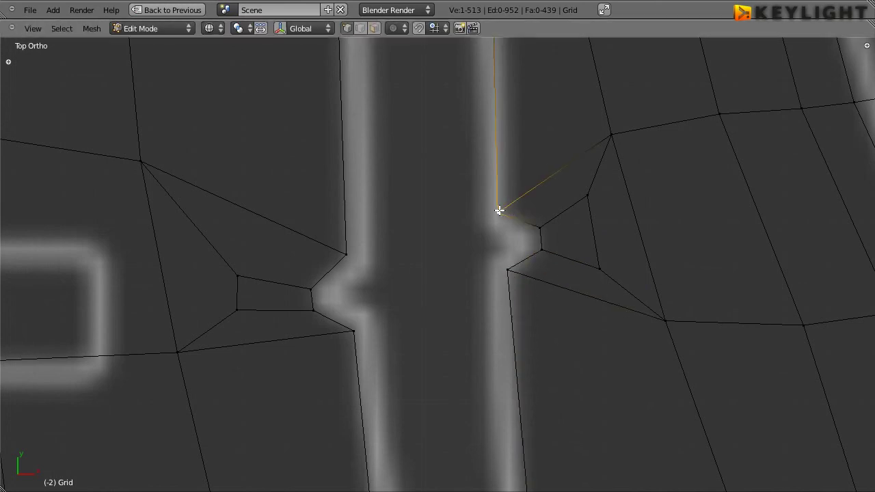
- Shift the matching left notch vertex slightly down-right and begin moving the vertex below it
right_click(345, 253)
key(g)
click(353, 258)
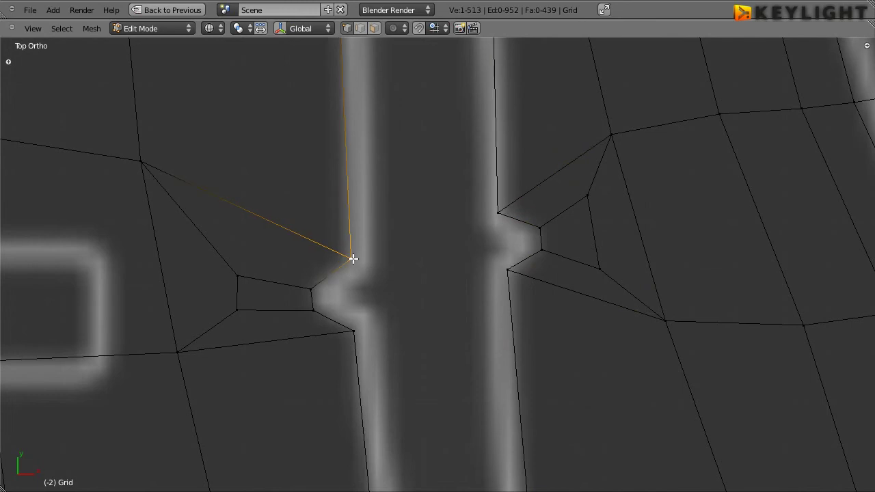
right_click(311, 290)
key(g)
click(349, 345)
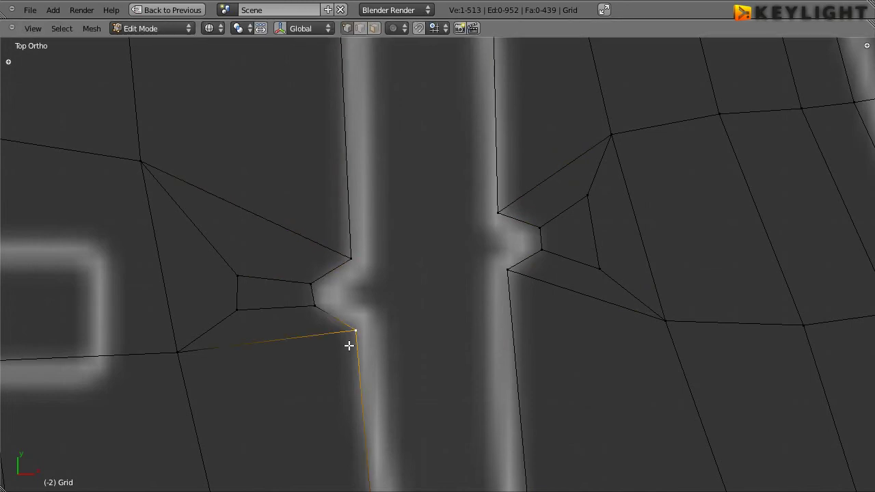
scroll(326, 337, down, 1)
scroll(325, 337, down, 1)
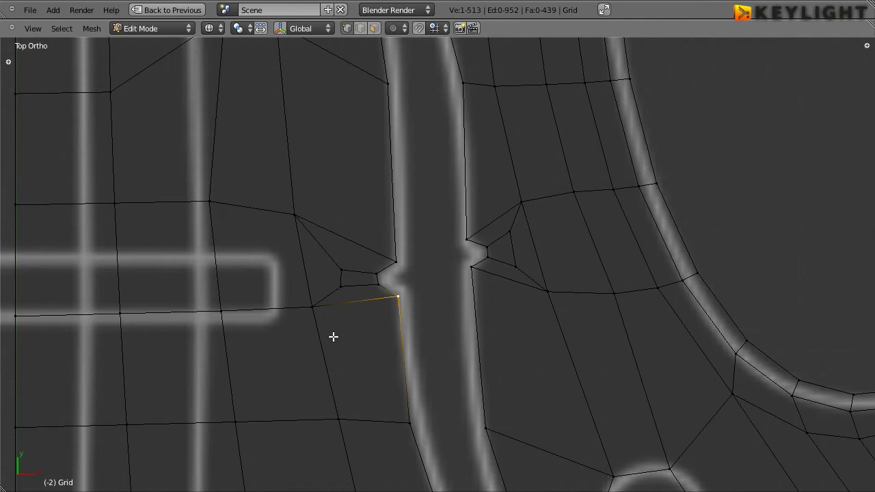
scroll(332, 336, down, 6)
scroll(333, 335, down, 2)
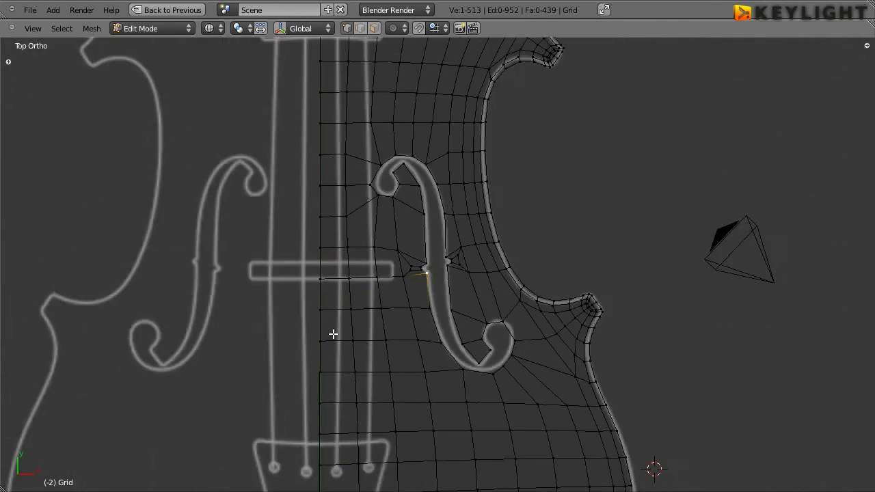
scroll(333, 334, down, 1)
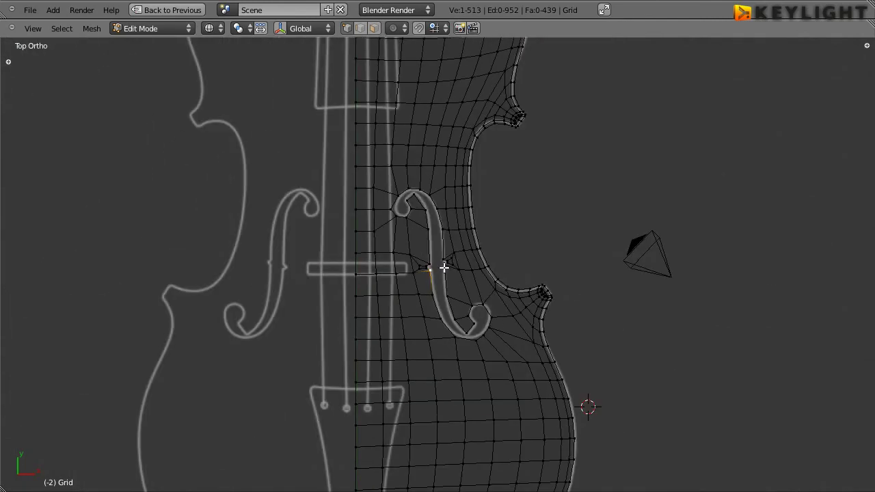
scroll(410, 271, up, 2)
scroll(406, 274, up, 5)
scroll(414, 276, up, 4)
scroll(409, 274, down, 4)
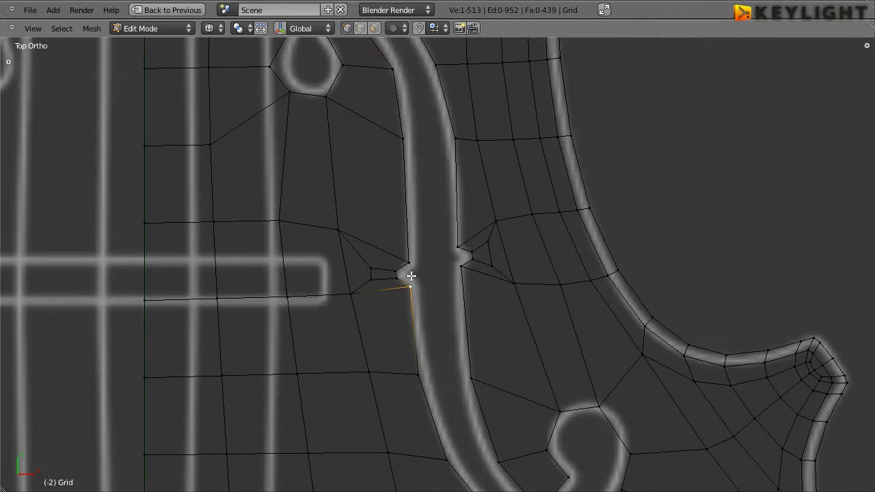
scroll(410, 273, down, 4)
scroll(410, 273, down, 2)
scroll(456, 296, up, 2)
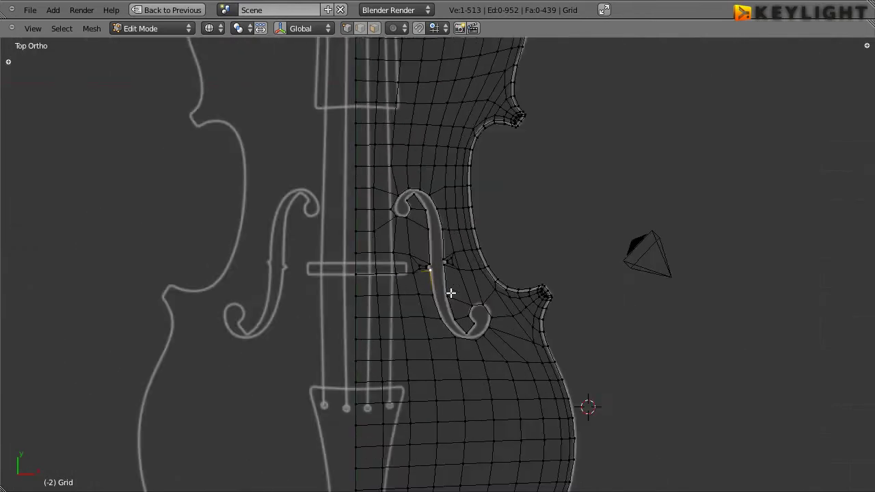
scroll(451, 293, up, 3)
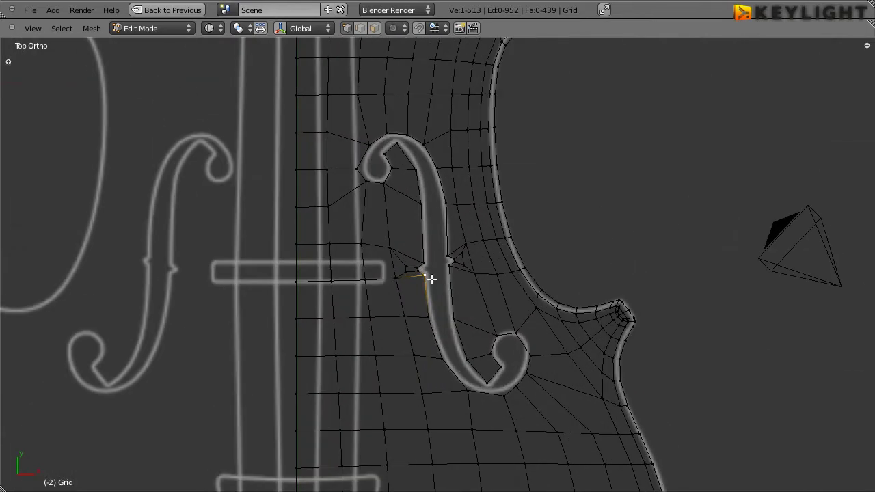
scroll(426, 273, up, 5)
scroll(394, 280, up, 3)
scroll(365, 279, down, 1)
scroll(364, 279, down, 4)
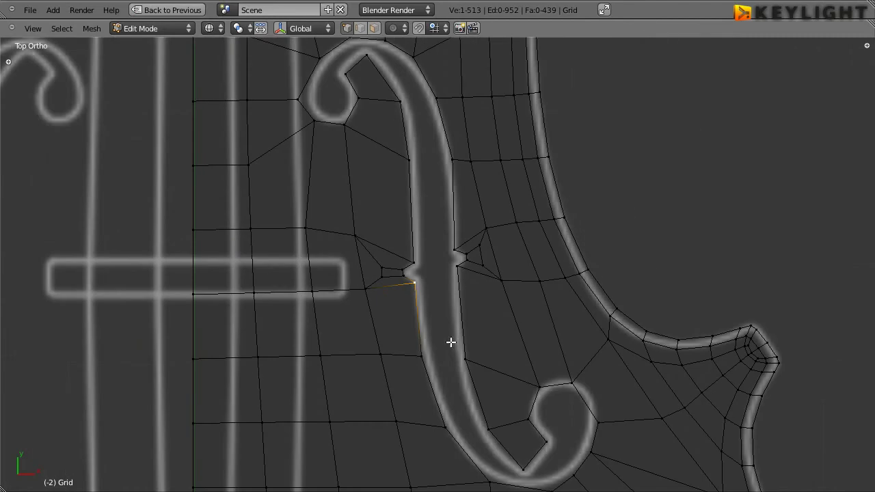
scroll(412, 268, up, 4)
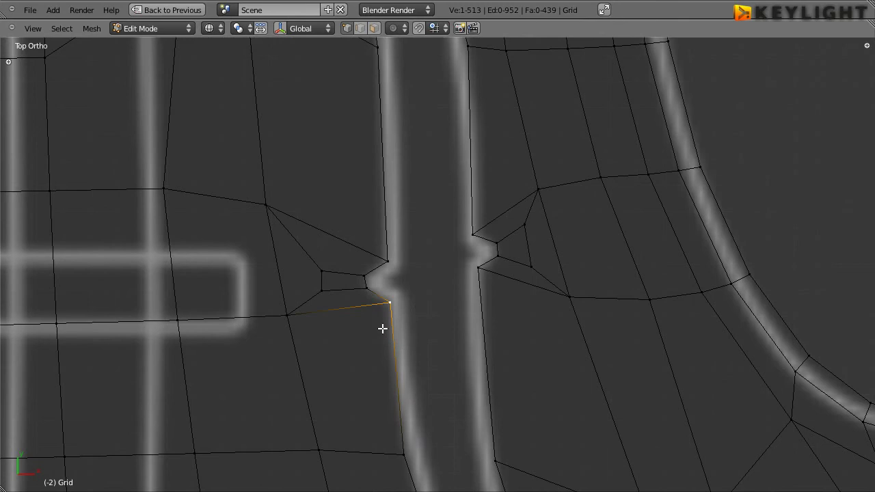
scroll(396, 271, down, 5)
key(Tab)
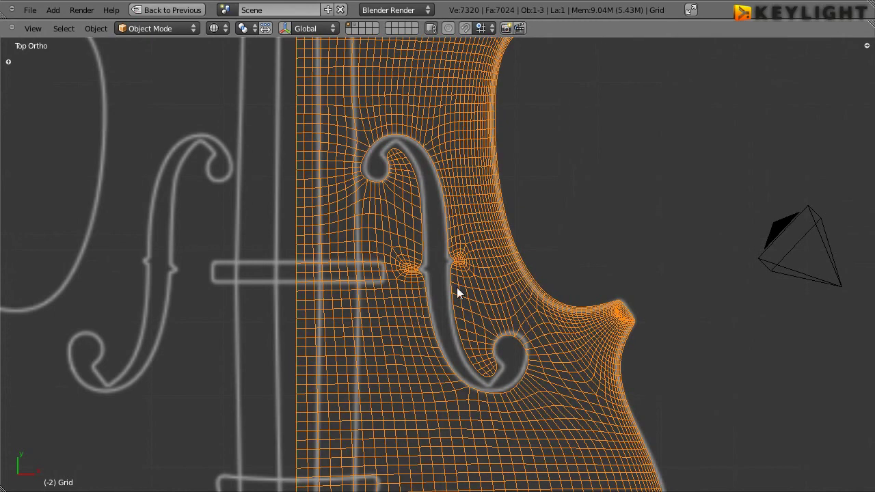
scroll(421, 281, up, 5)
scroll(421, 280, up, 5)
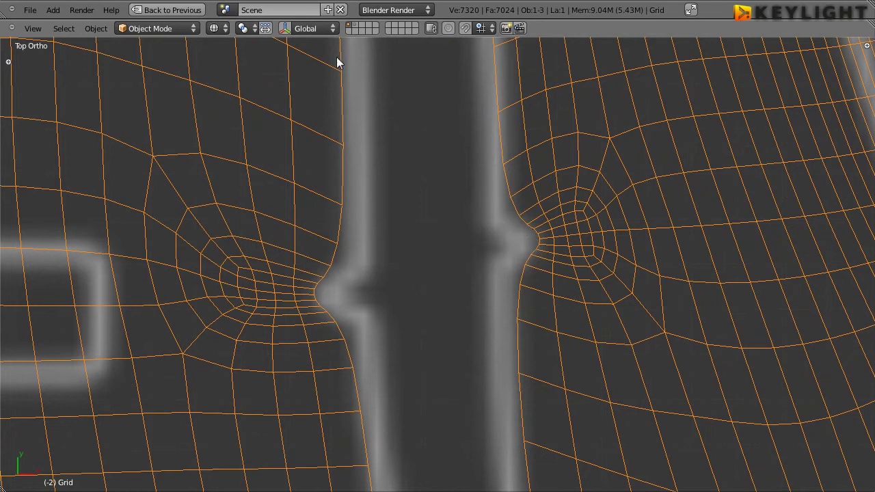
scroll(347, 266, down, 2)
scroll(347, 265, down, 2)
scroll(347, 266, down, 2)
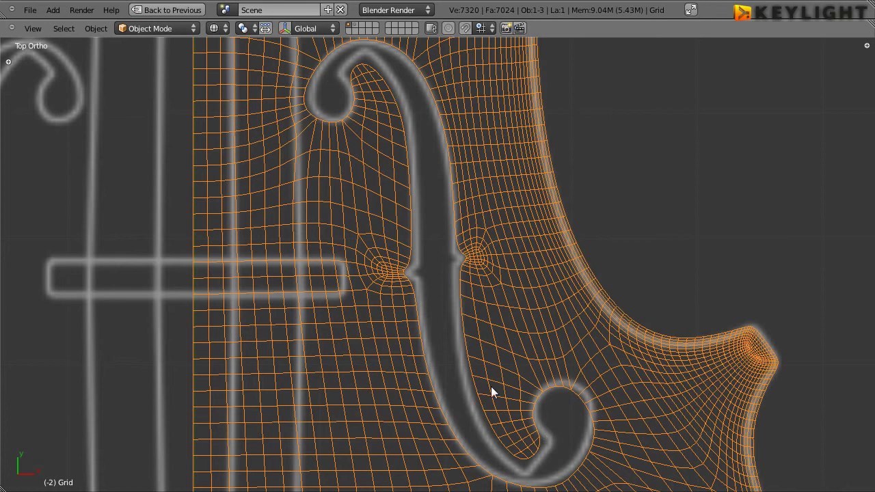
key(ctrl+0)
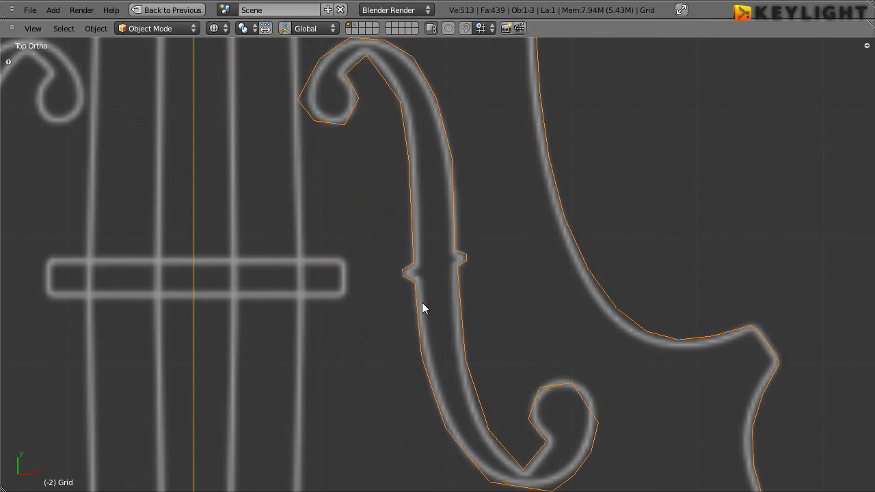
key(Tab)
scroll(383, 294, up, 4)
scroll(379, 294, up, 4)
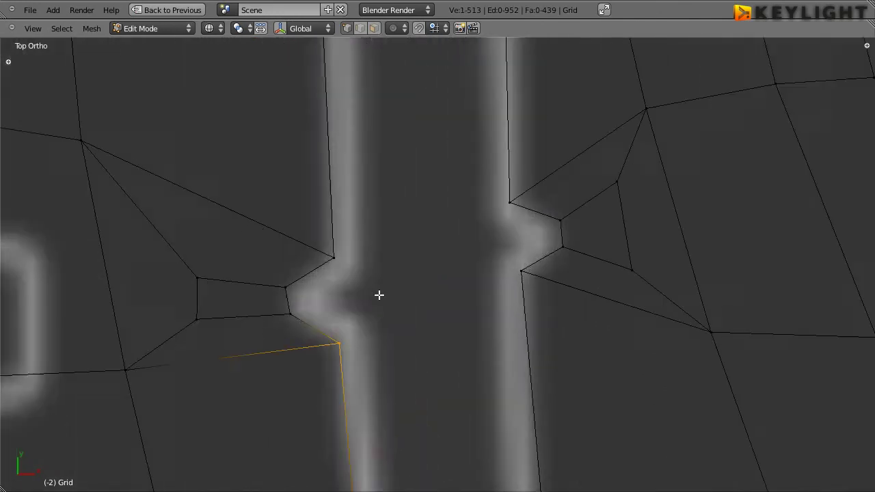
scroll(379, 294, down, 5)
scroll(356, 294, up, 2)
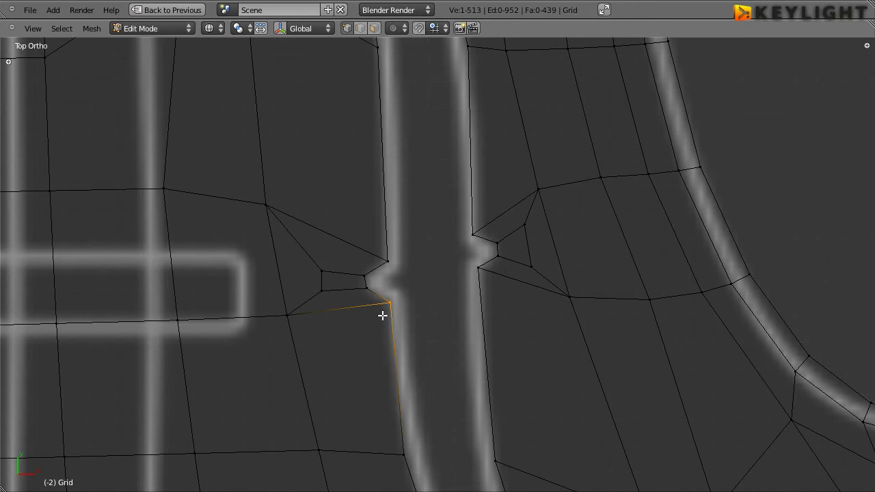
scroll(381, 315, up, 5)
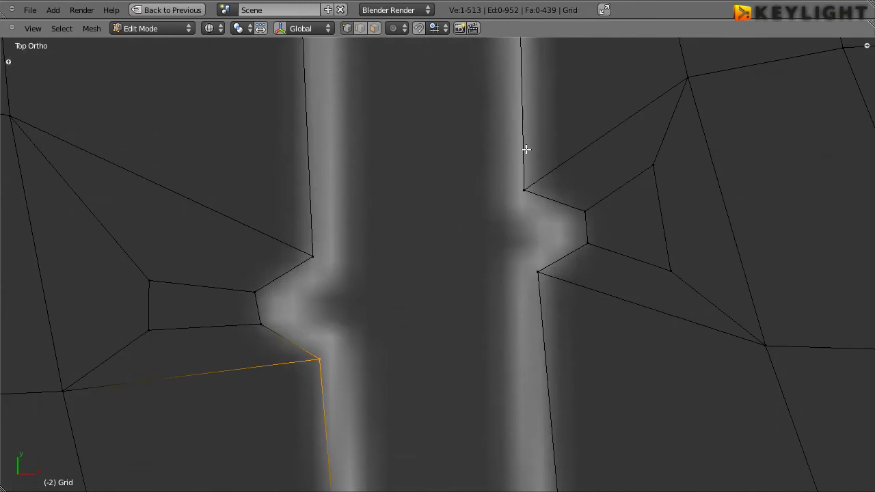
scroll(486, 295, down, 5)
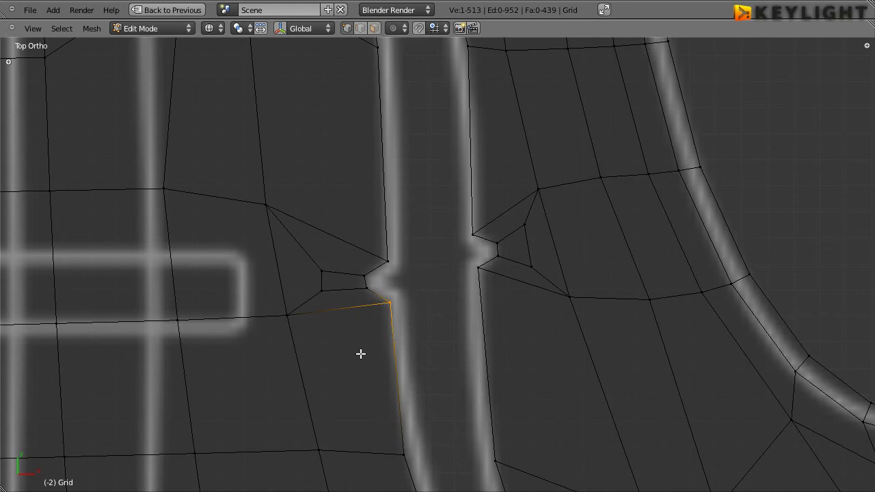
- In face select mode, select the faces above, below and beside both f-hole notches
click(373, 28)
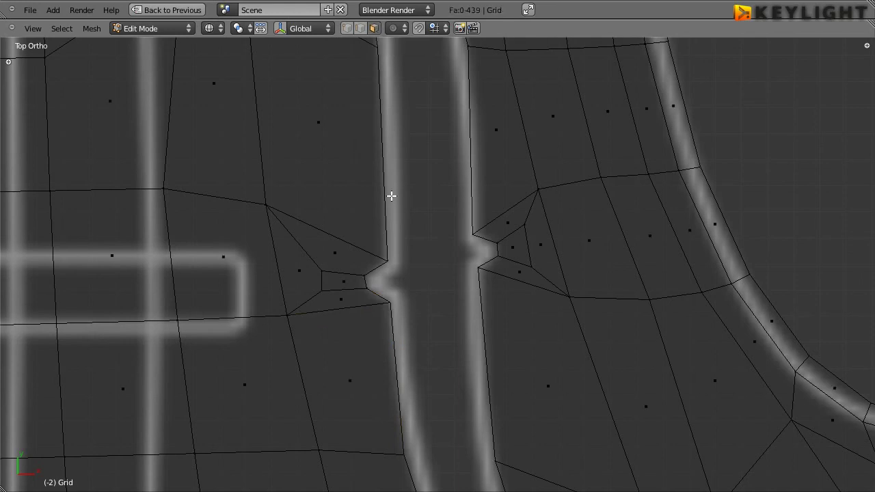
click(348, 356)
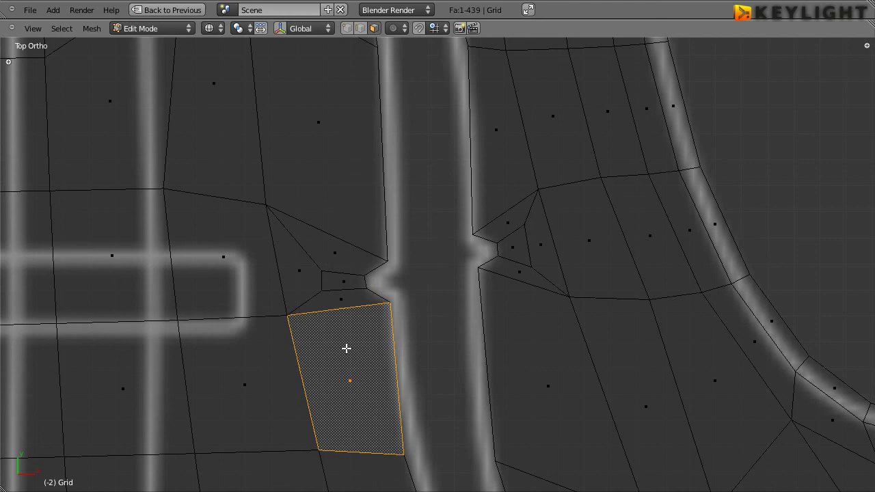
shift+click(345, 299)
shift+right_click(344, 283)
shift+right_click(337, 252)
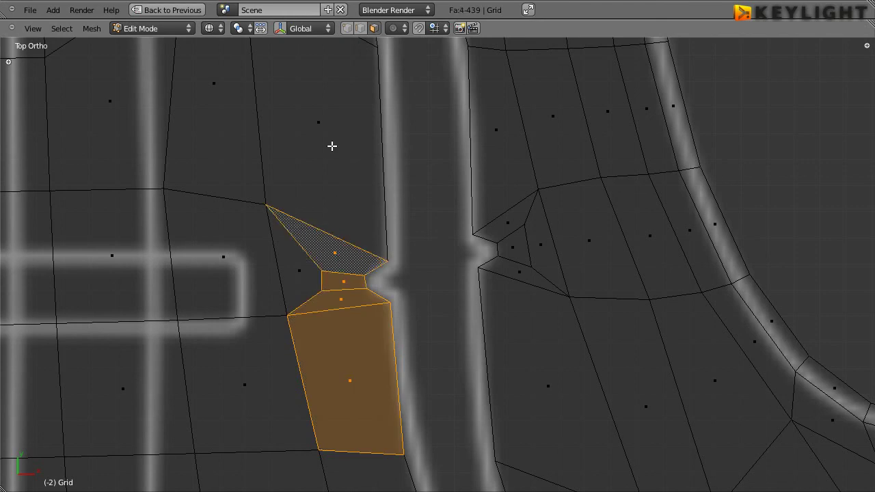
shift+right_click(322, 119)
shift+right_click(541, 376)
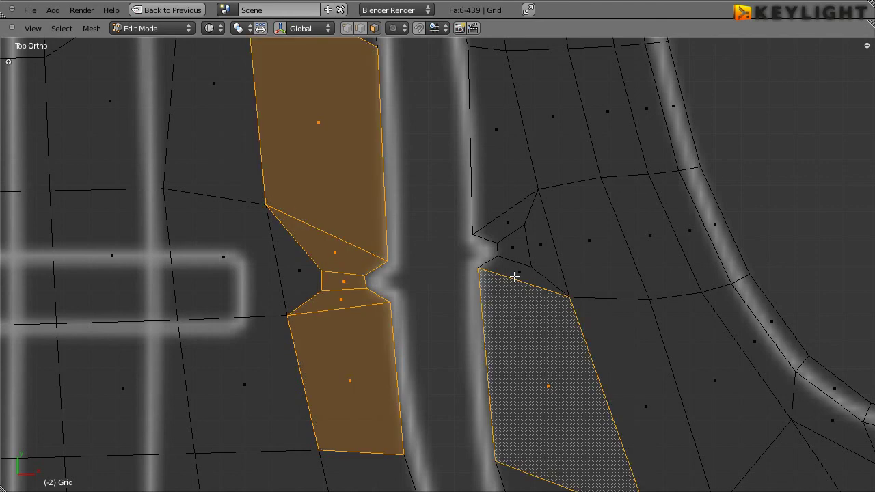
shift+right_click(515, 275)
shift+right_click(513, 249)
shift+right_click(505, 219)
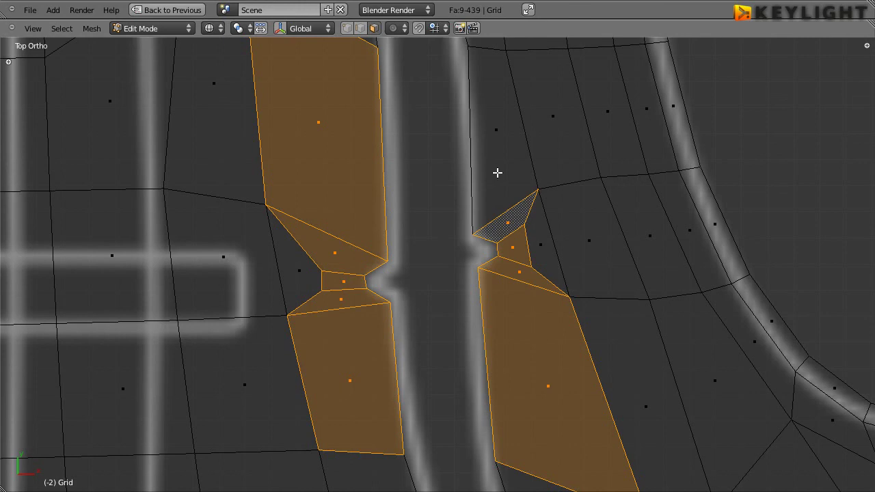
shift+right_click(495, 132)
- Delete the selected faces with Only Faces, keeping their edges and vertices
key(x)
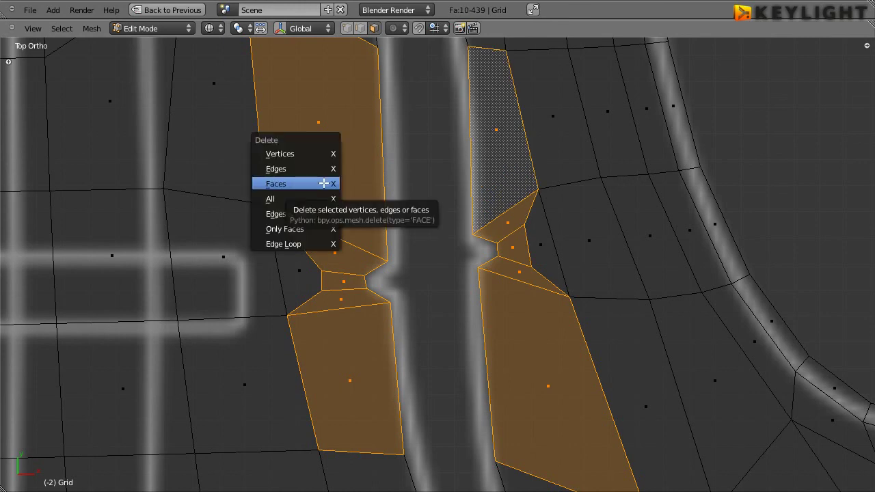
click(302, 229)
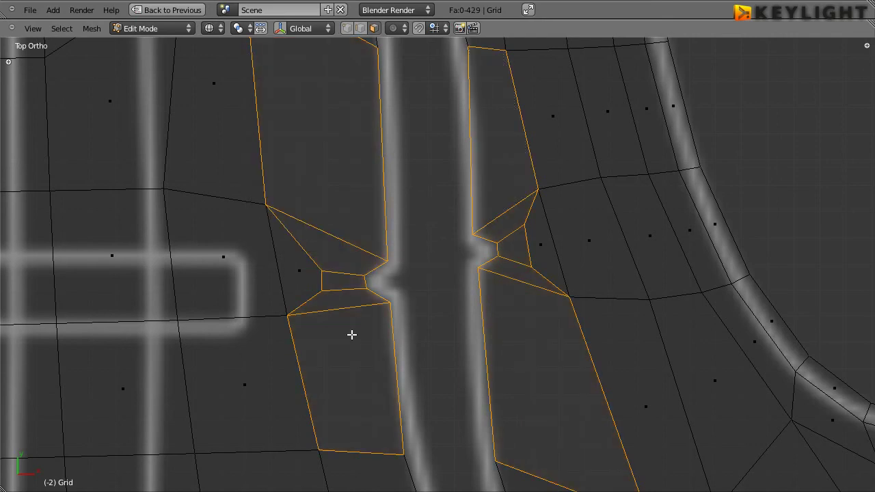
scroll(356, 366, down, 2)
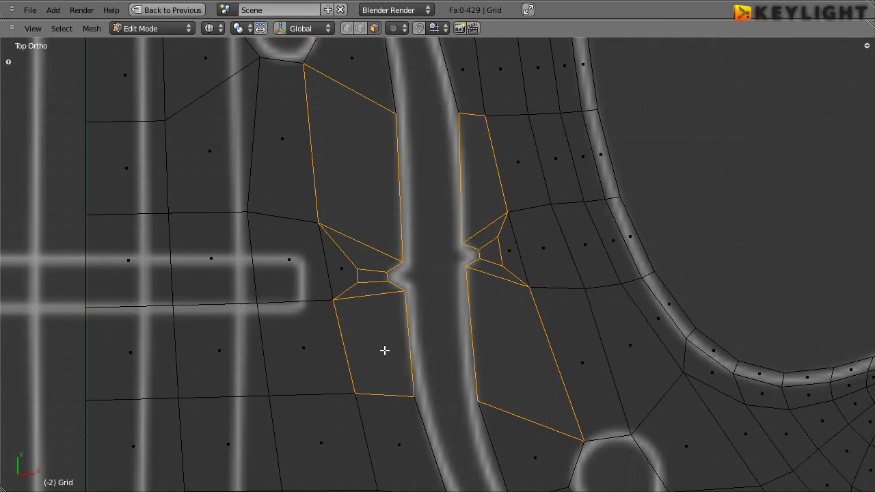
scroll(363, 332, up, 2)
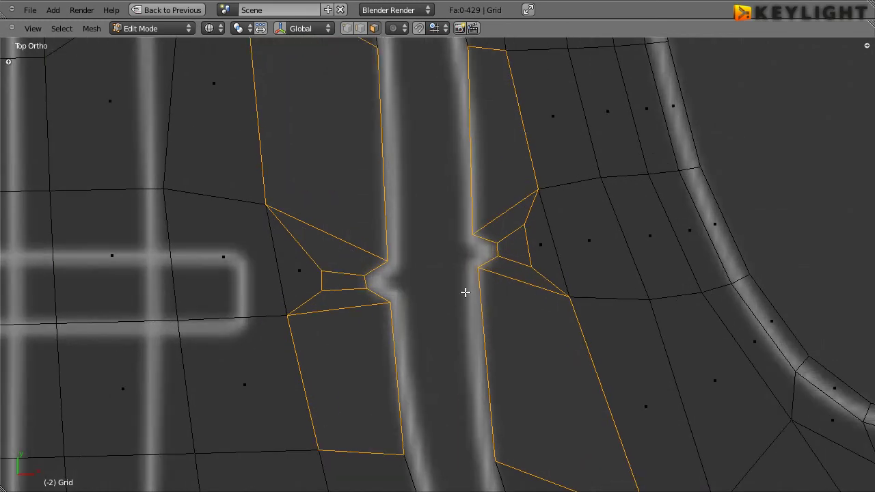
shift+middle_drag(466, 292, 416, 308)
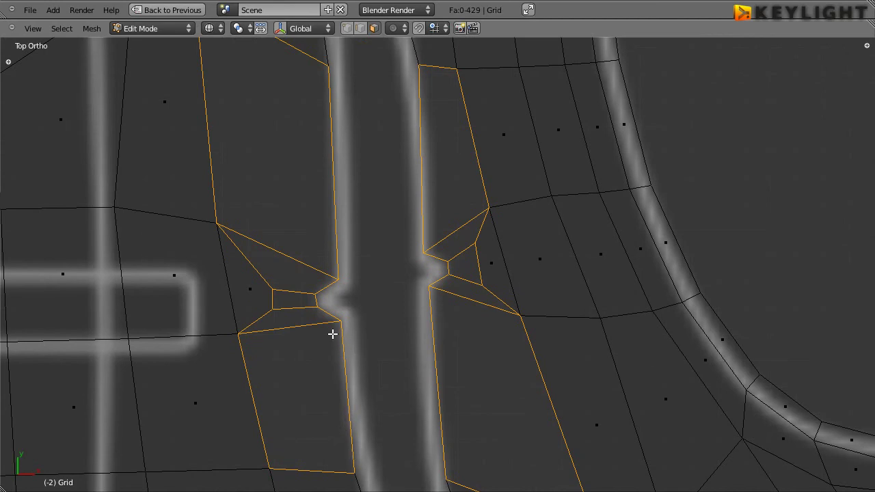
- Subdivide the long edge below the left f-hole notch and move its midpoint up under the notch
click(360, 28)
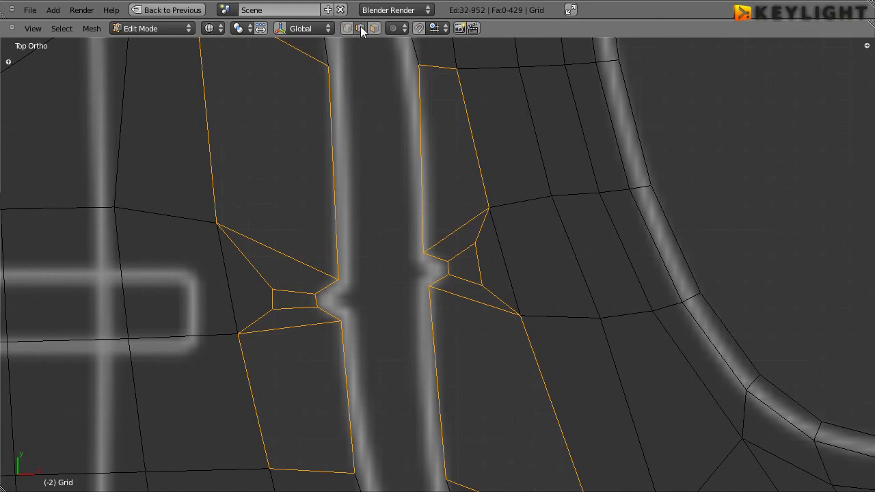
right_click(346, 396)
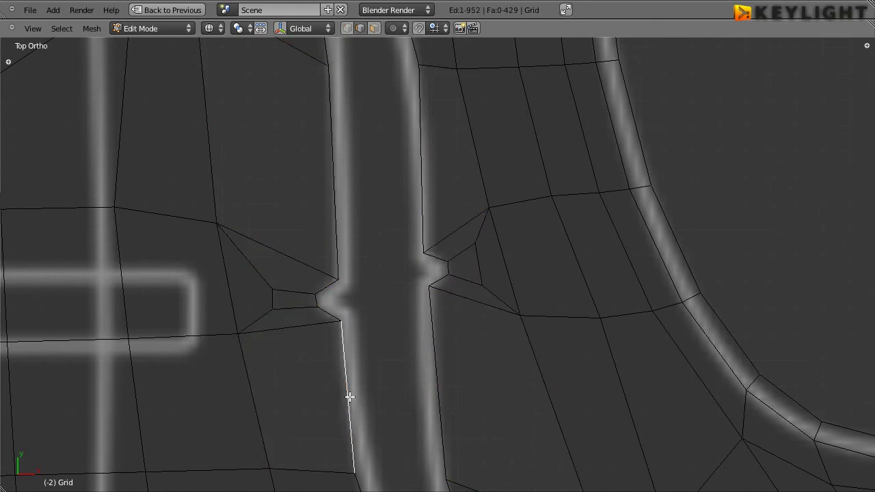
key(w)
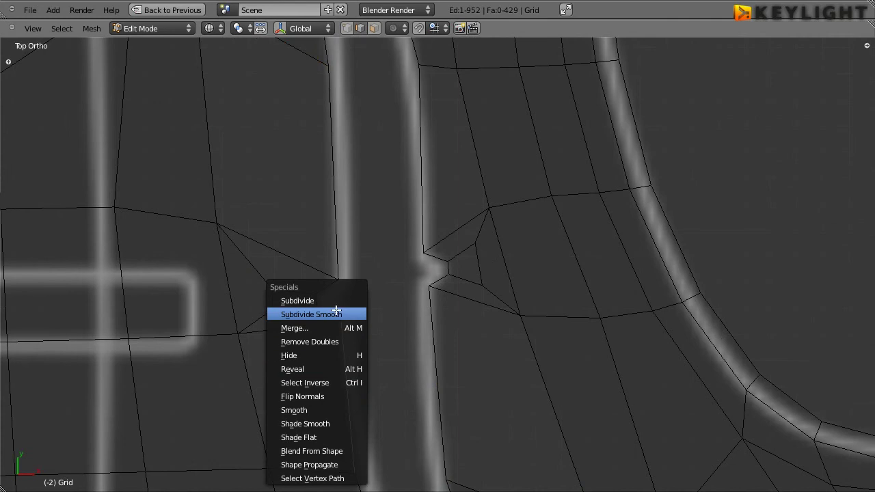
click(311, 300)
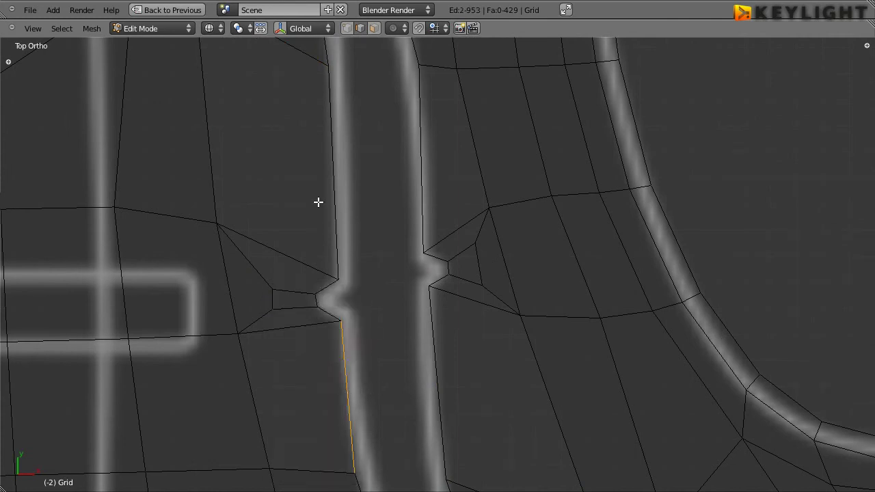
key(ctrl+Tab)
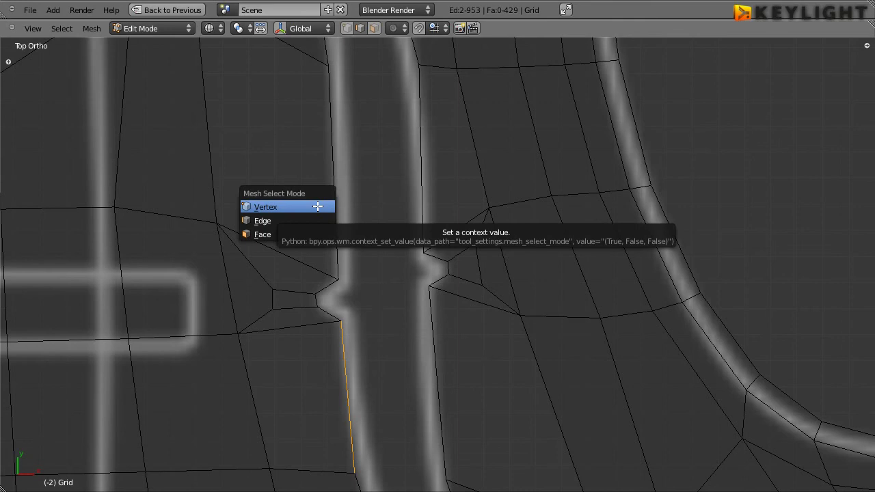
click(317, 206)
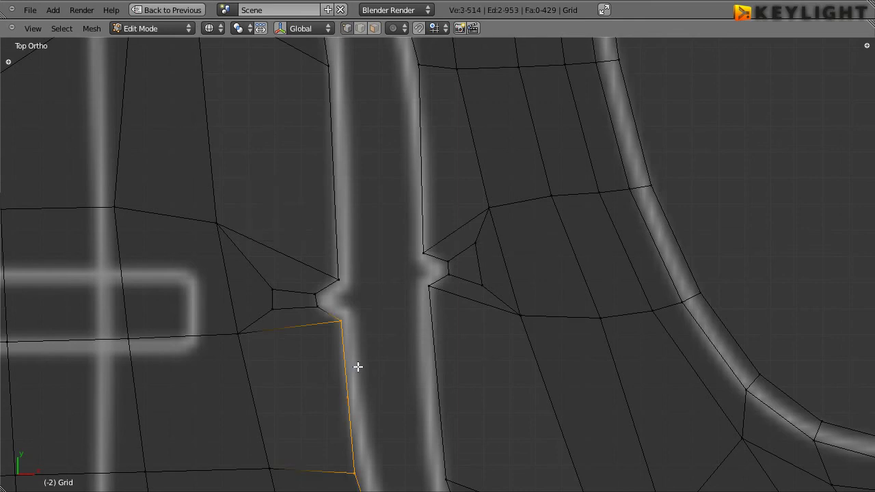
right_click(347, 397)
key(g)
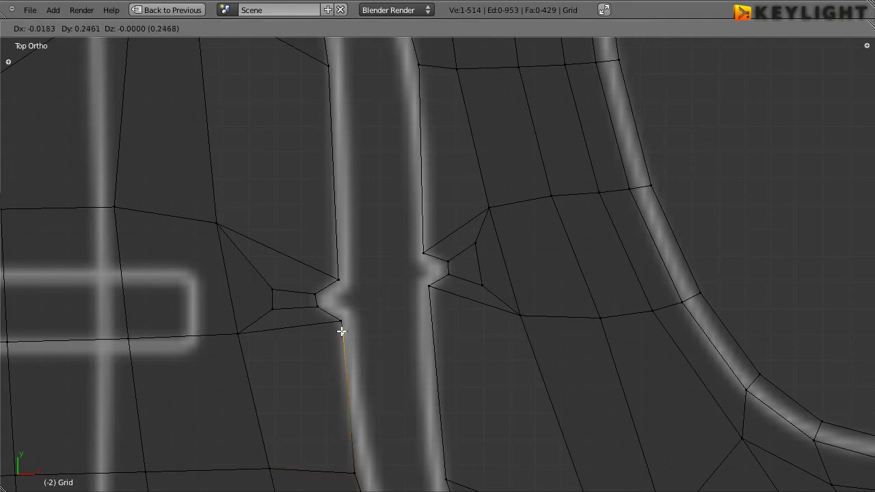
click(342, 331)
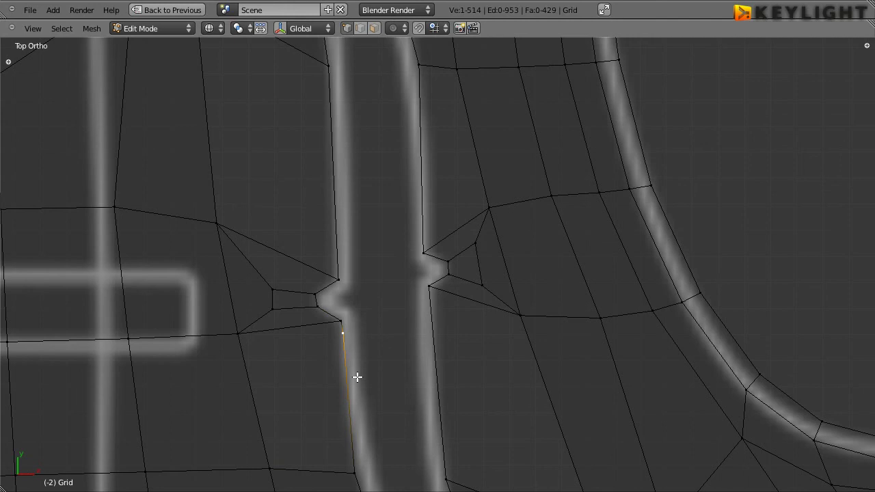
- Subdivide the long edge above the left notch and pull its midpoint down against the notch
click(359, 29)
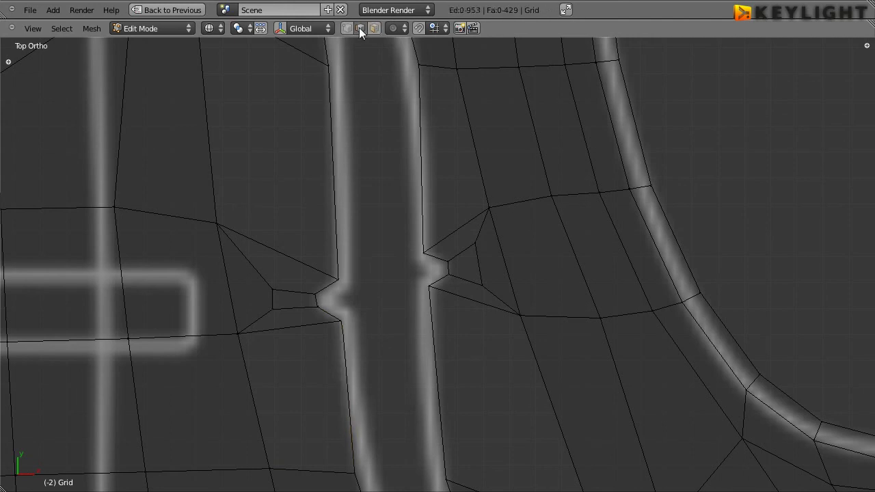
right_click(332, 186)
key(w)
click(333, 187)
click(346, 28)
right_click(334, 174)
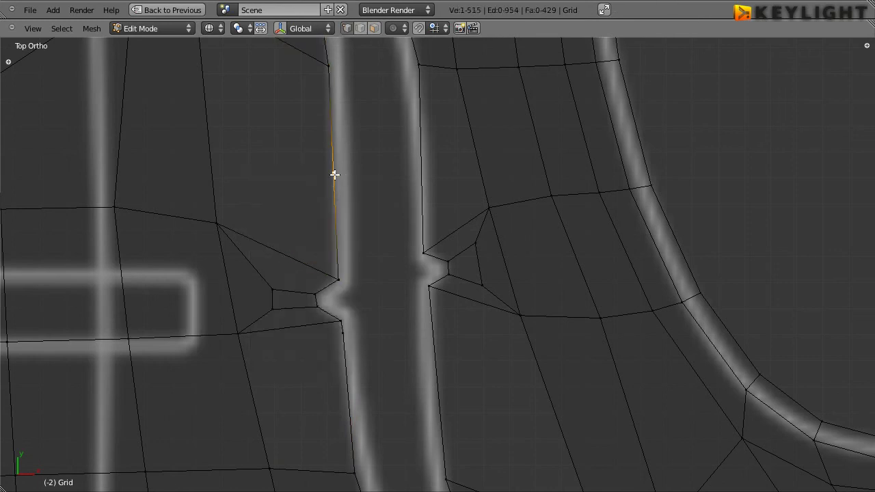
key(g)
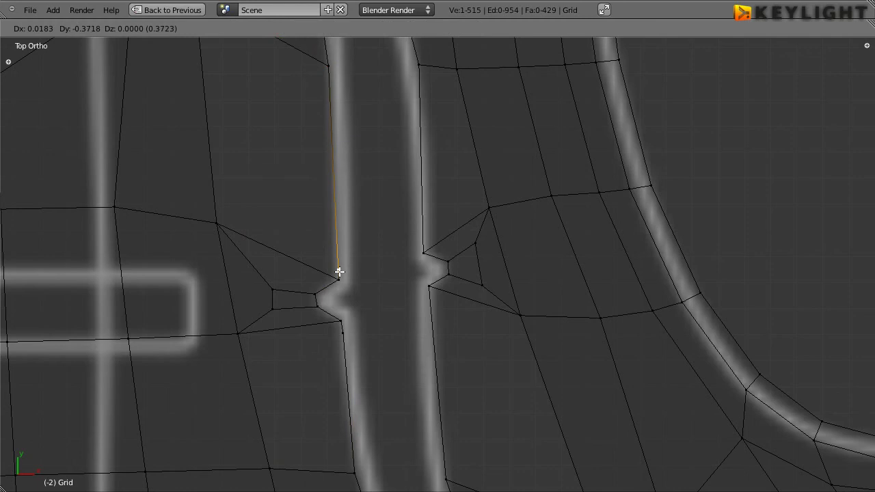
click(339, 271)
scroll(345, 274, up, 2)
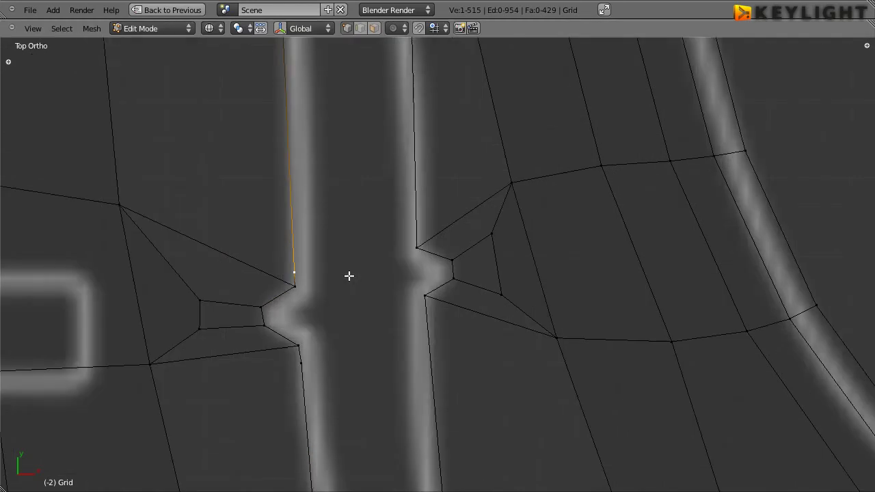
key(ctrl+Tab)
- Subdivide the long edge above the right notch and move its midpoint down onto the notch
click(417, 159)
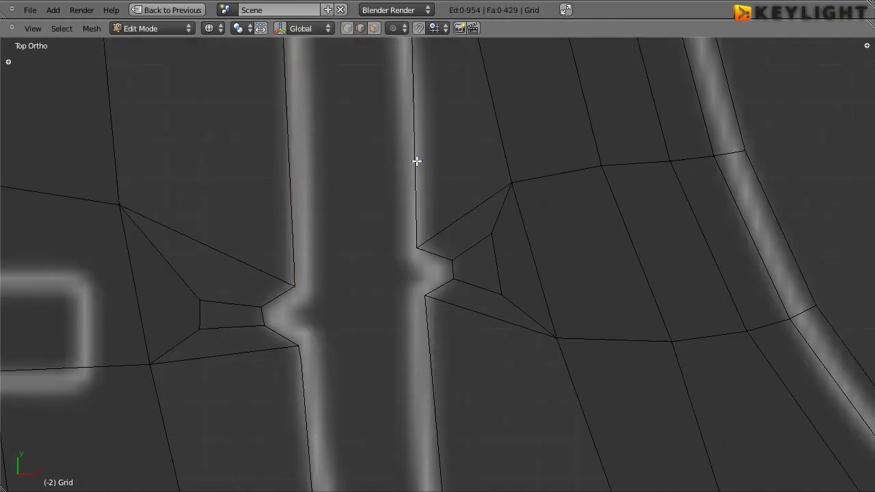
right_click(416, 161)
key(w)
click(410, 147)
click(348, 28)
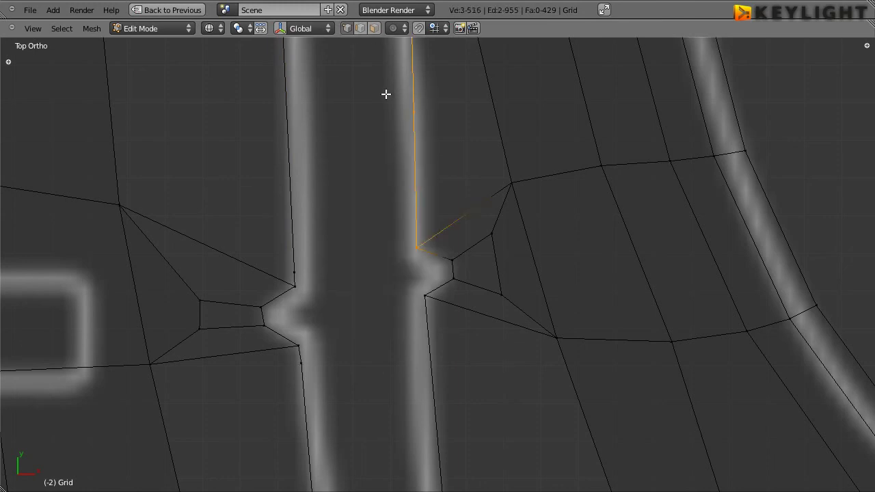
click(414, 114)
key(g)
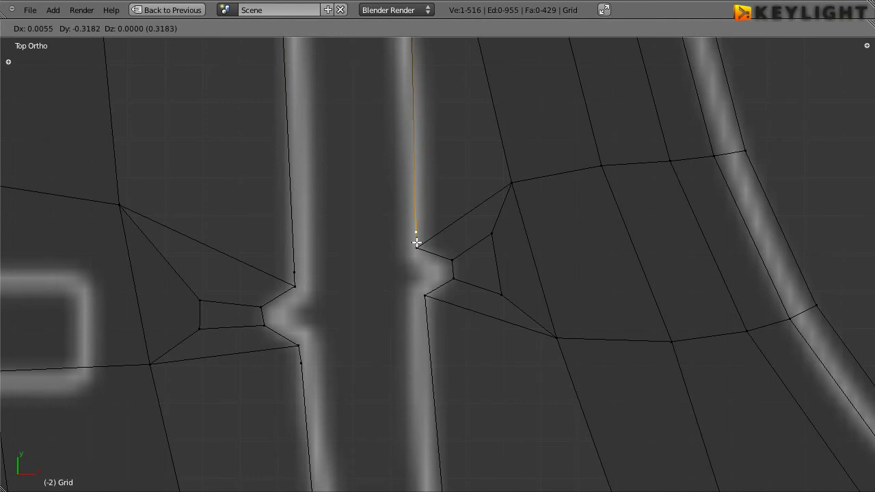
click(417, 242)
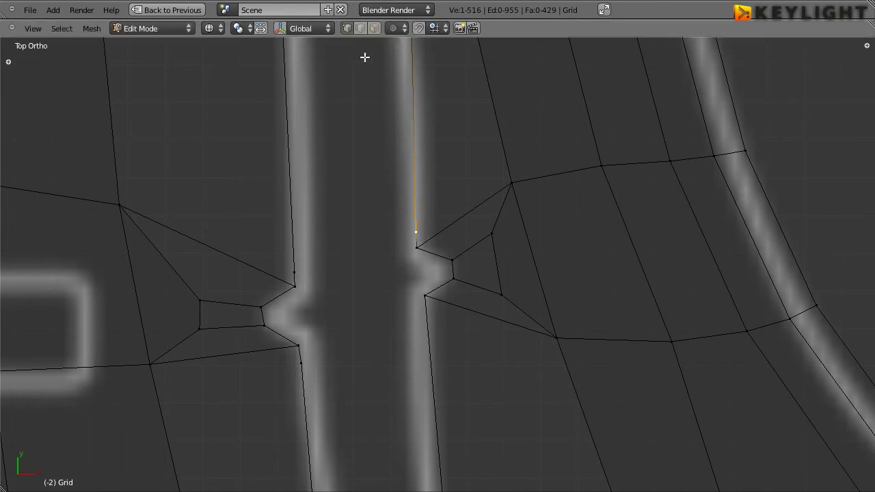
- Subdivide the long edge below the right notch and raise its midpoint beneath the notch
click(360, 28)
right_click(430, 380)
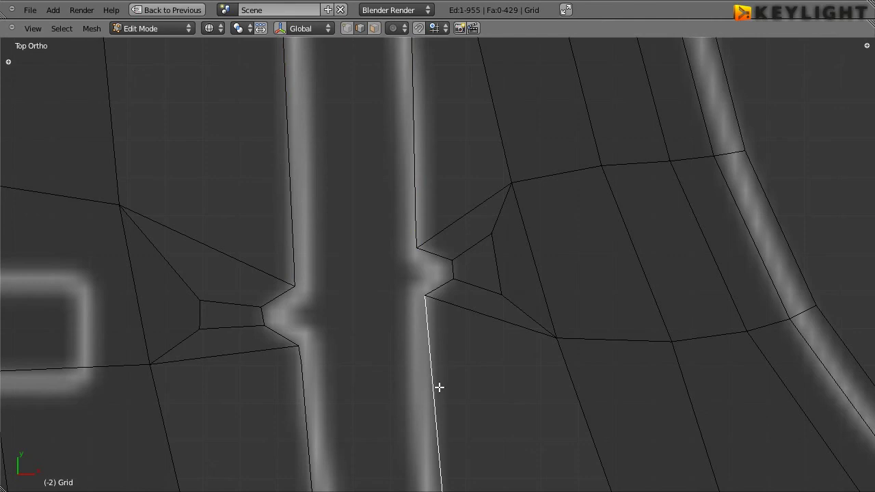
key(w)
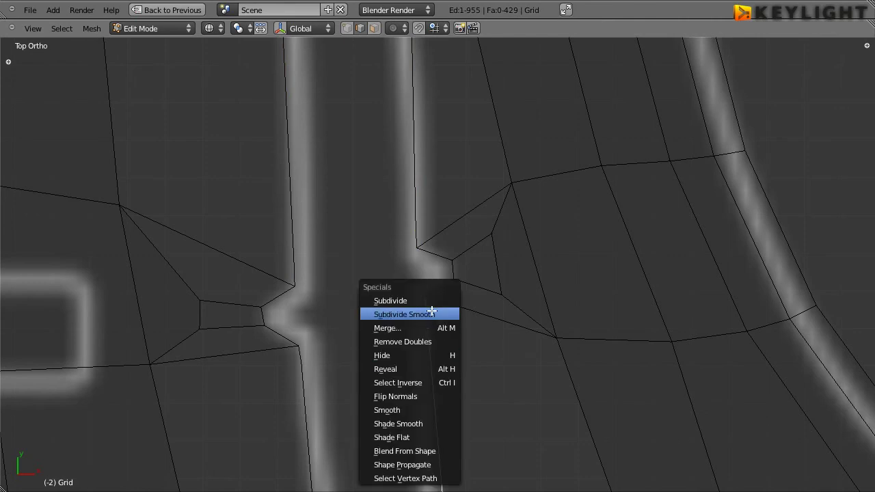
click(430, 301)
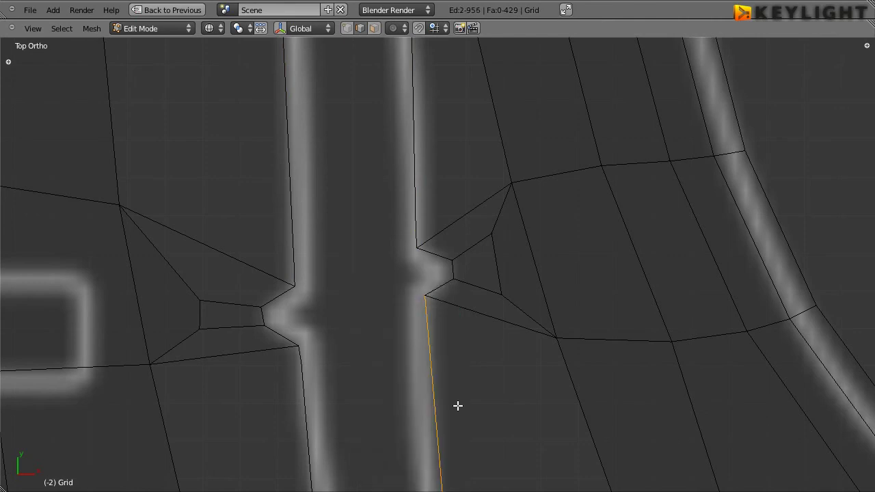
click(347, 28)
right_click(440, 436)
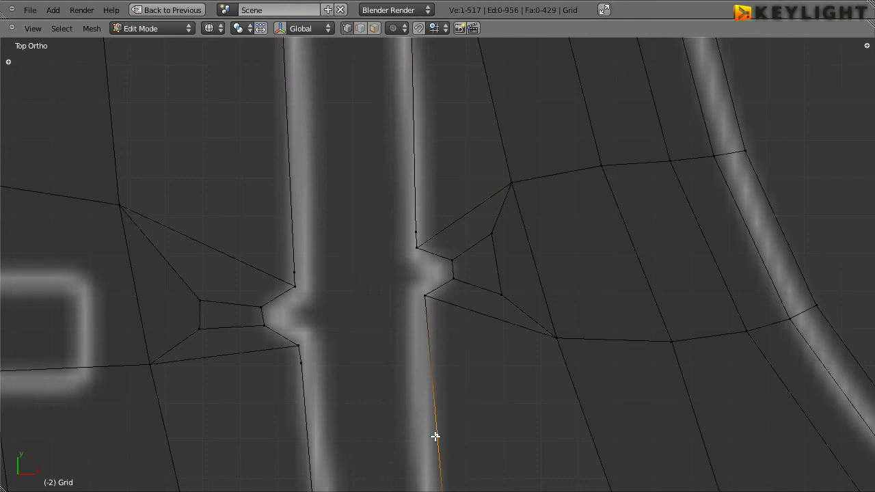
key(g)
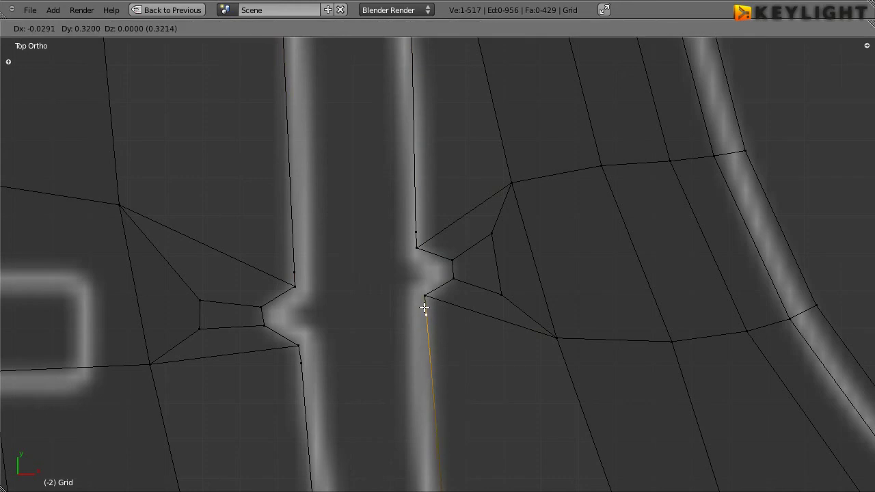
click(424, 308)
scroll(338, 342, down, 1)
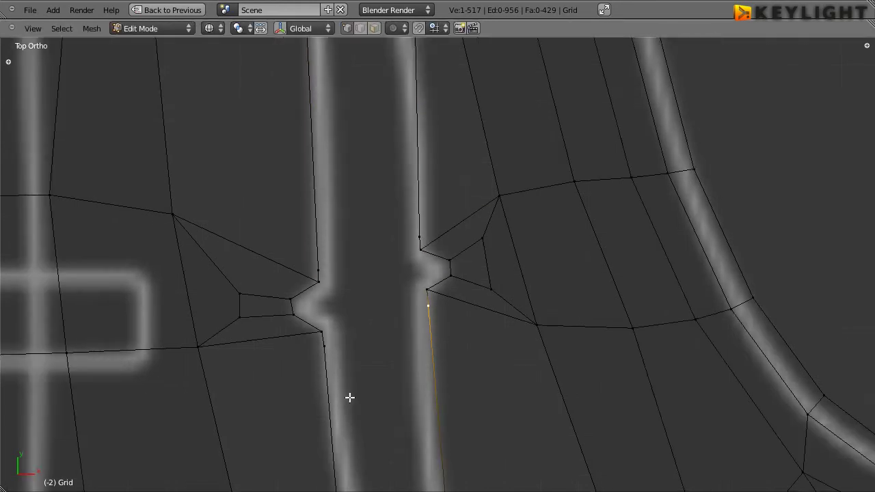
mouse_move(349, 398)
shift+middle_down()
mouse_move(338, 271)
mouse_move(338, 289)
shift+middle_up()
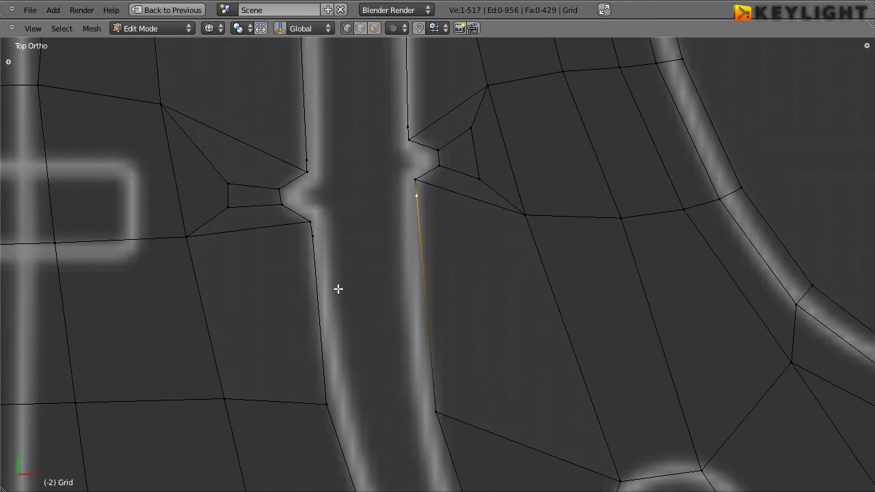
right_click(314, 239)
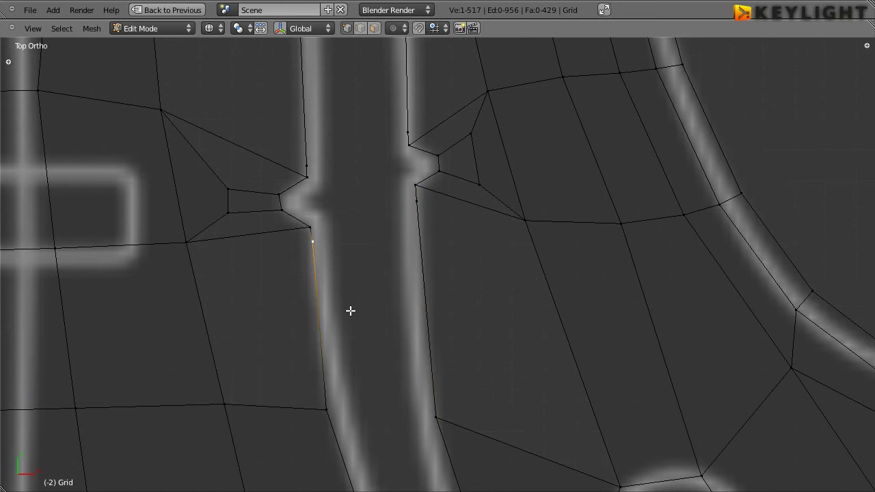
- Extrude four spurs from the notch vertices: down-left, up-left, up-right and down-right
key(e)
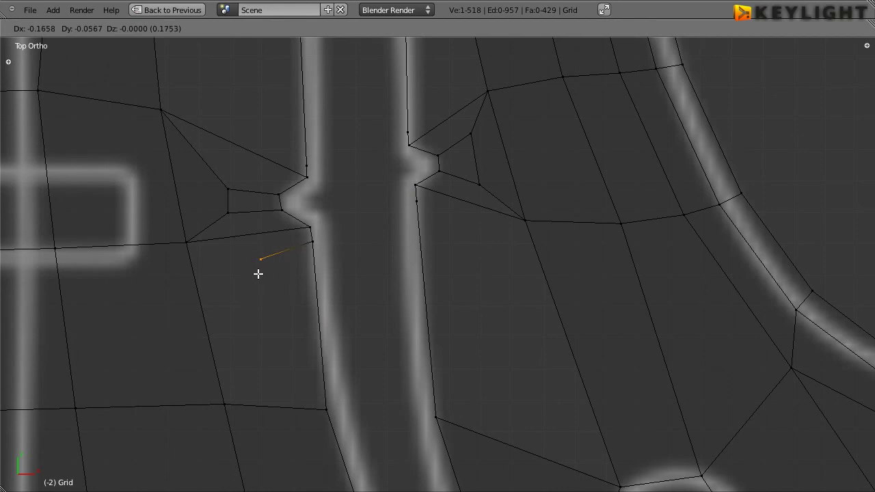
click(260, 274)
right_click(307, 166)
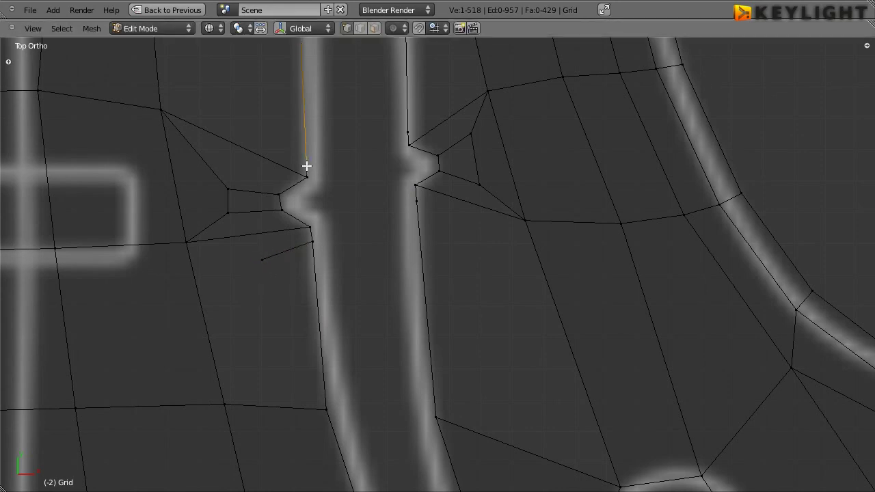
key(e)
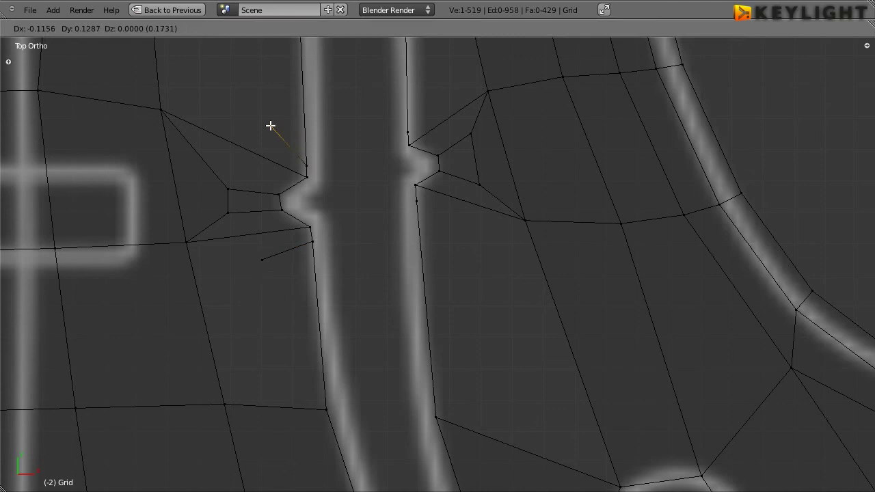
click(263, 124)
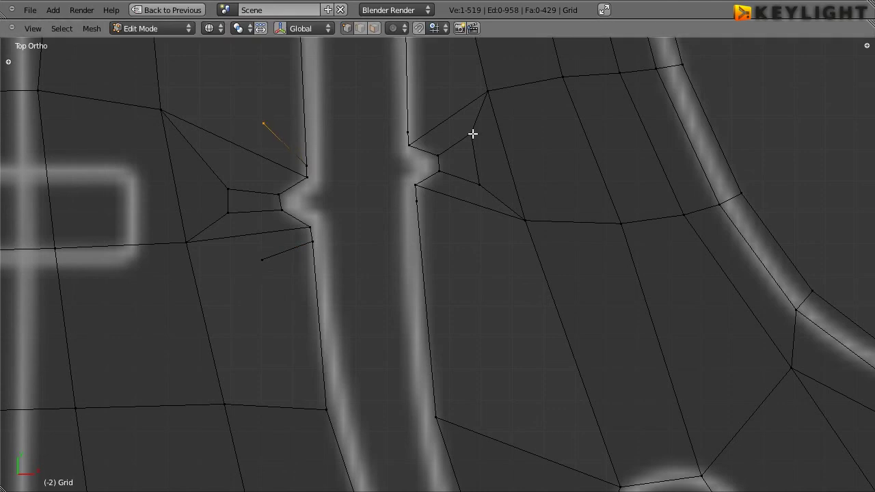
right_click(407, 132)
key(e)
click(446, 90)
right_click(417, 199)
key(e)
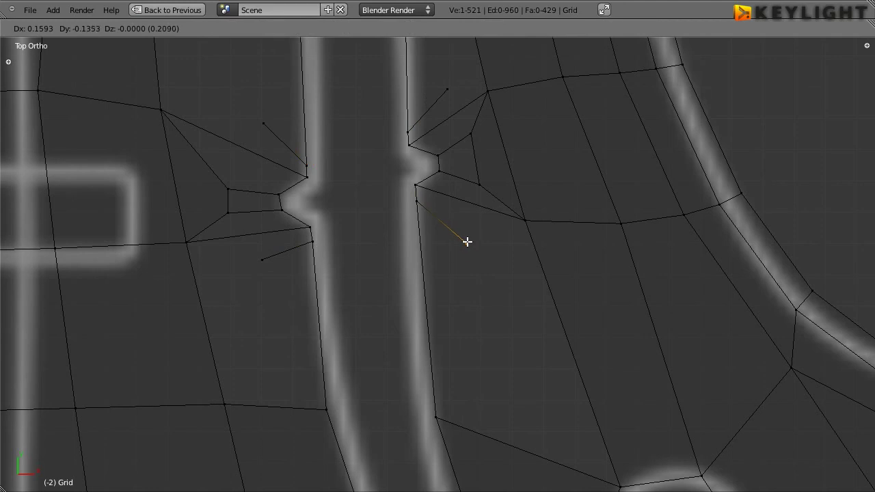
click(468, 242)
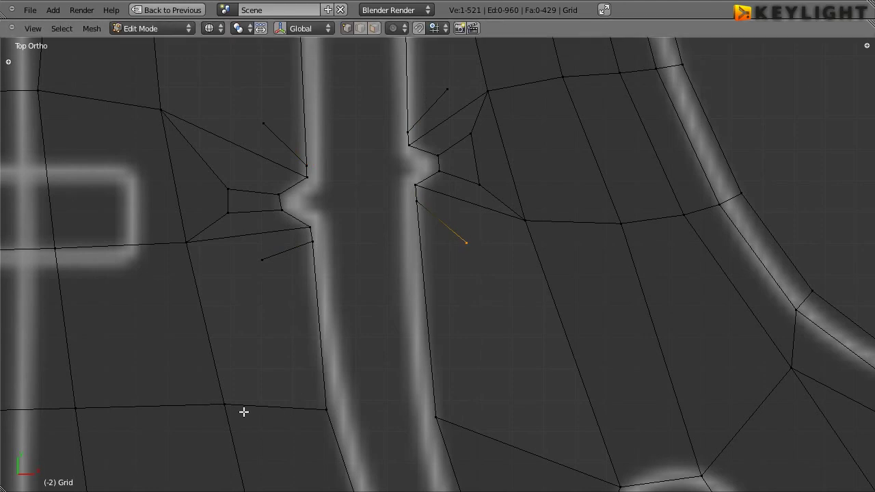
right_click(225, 403)
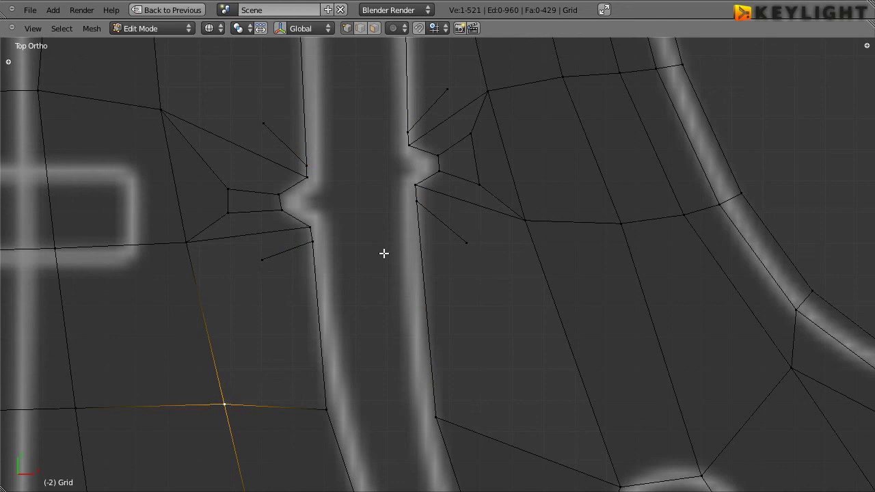
- Turn on vertex snapping and extrude the lower crossing vertex onto the loose left-notch vertex
click(445, 28)
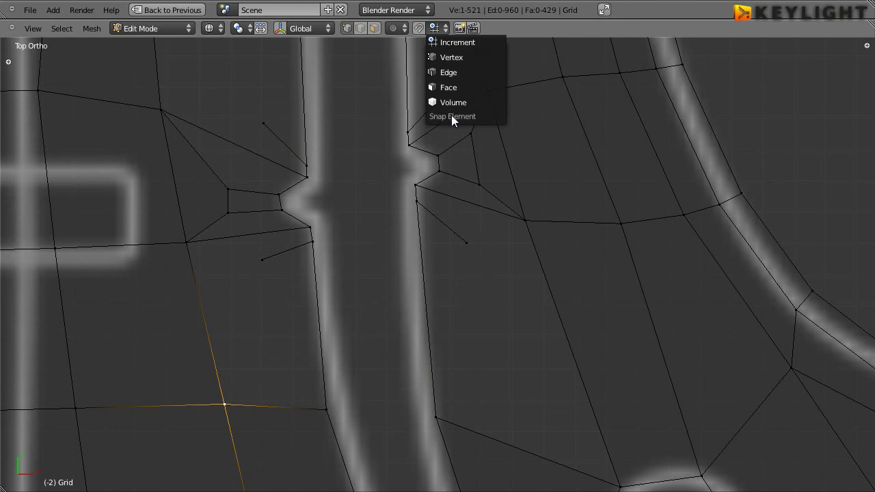
click(462, 58)
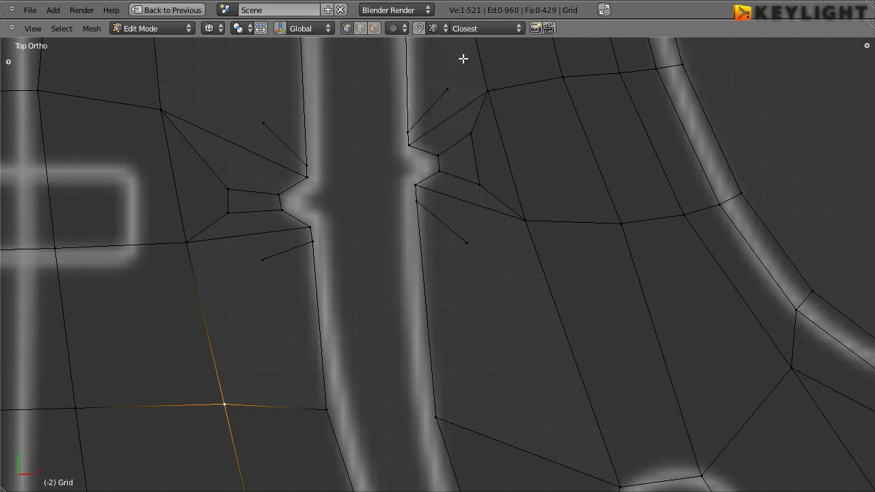
click(420, 29)
key(e)
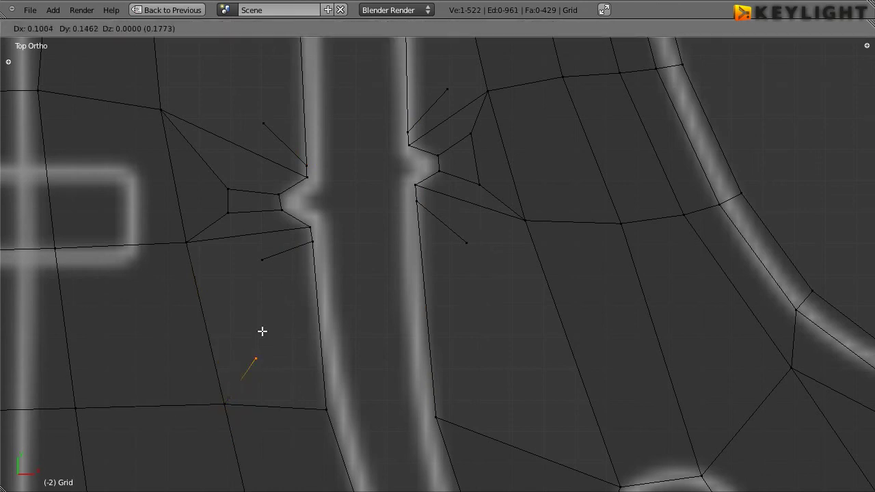
right_click(263, 335)
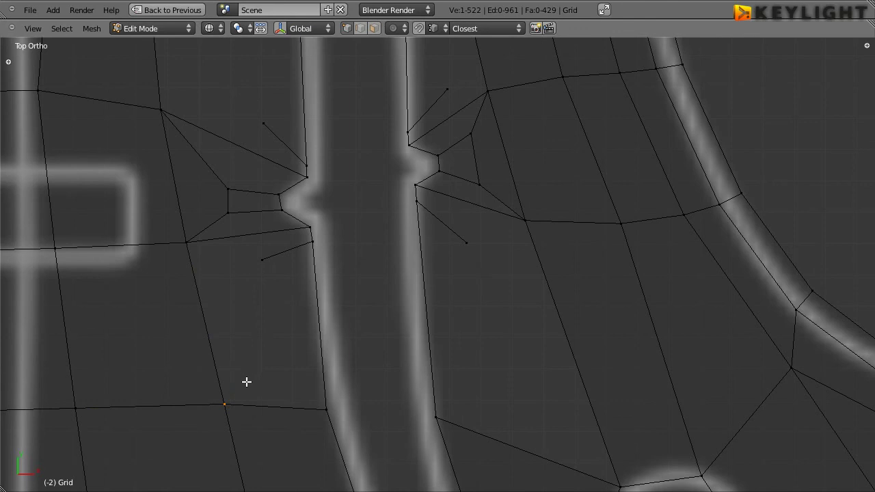
key(b)
drag(242, 419, 199, 399)
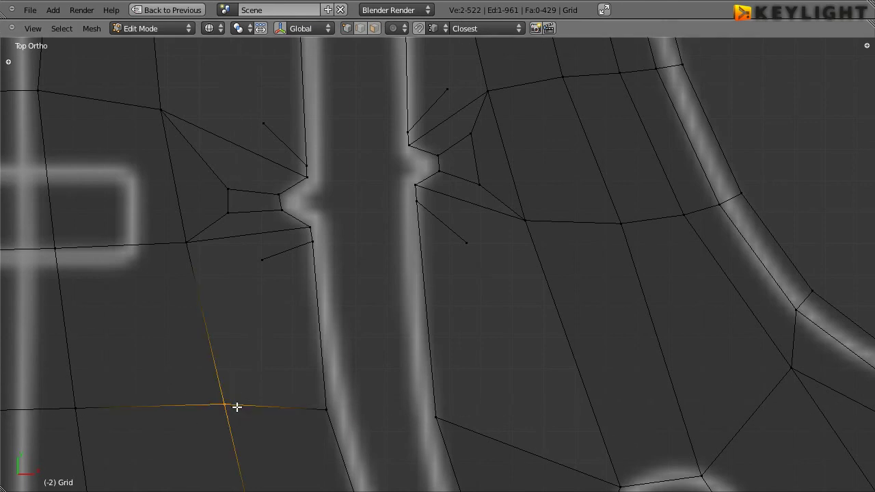
right_click(273, 403)
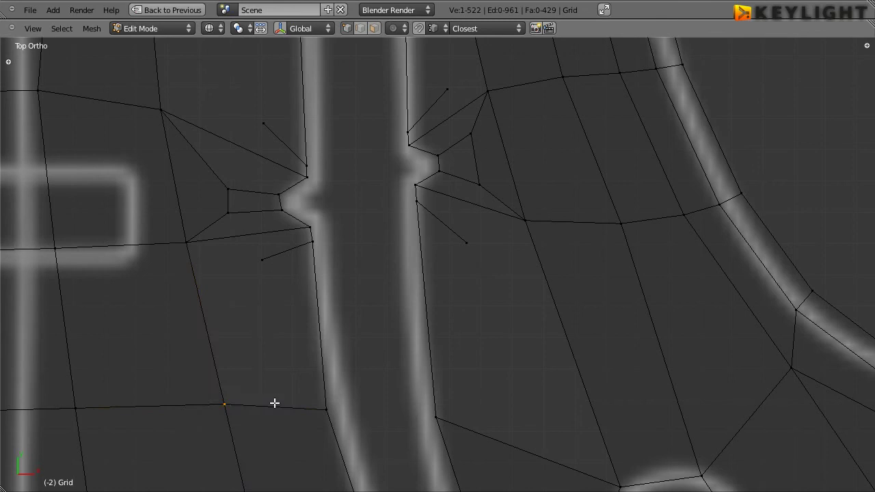
key(e)
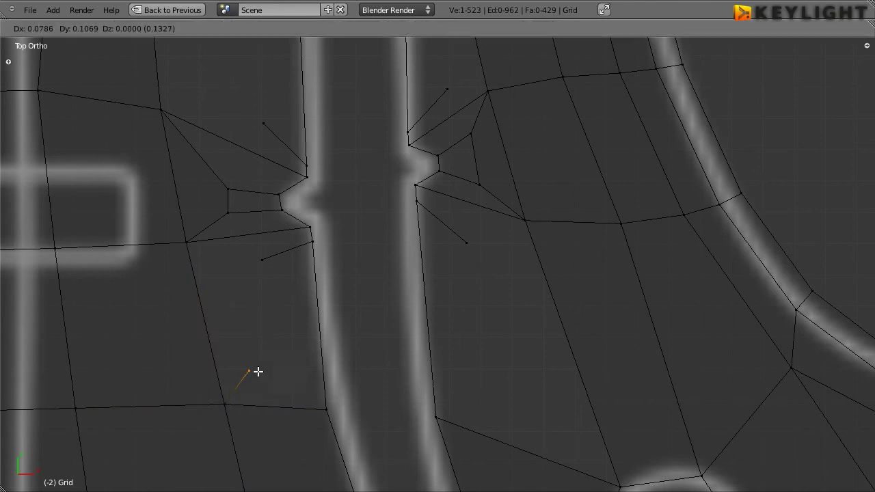
click(262, 261)
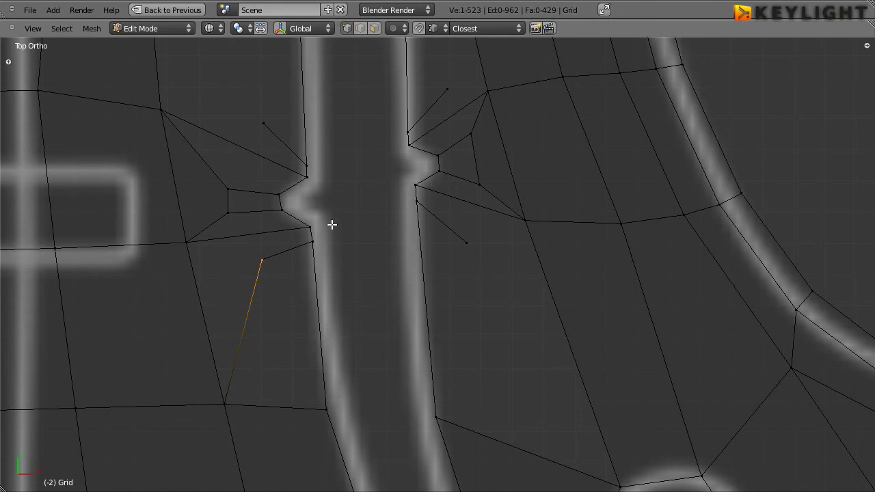
- Extrude an edge from the top corner vertex to the loose vertex by the left notch
shift+middle_drag(321, 209, 370, 407)
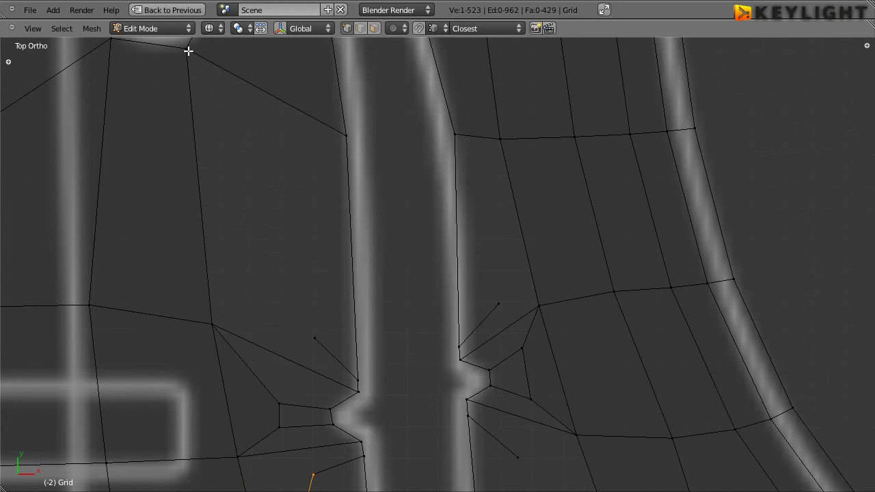
right_click(186, 49)
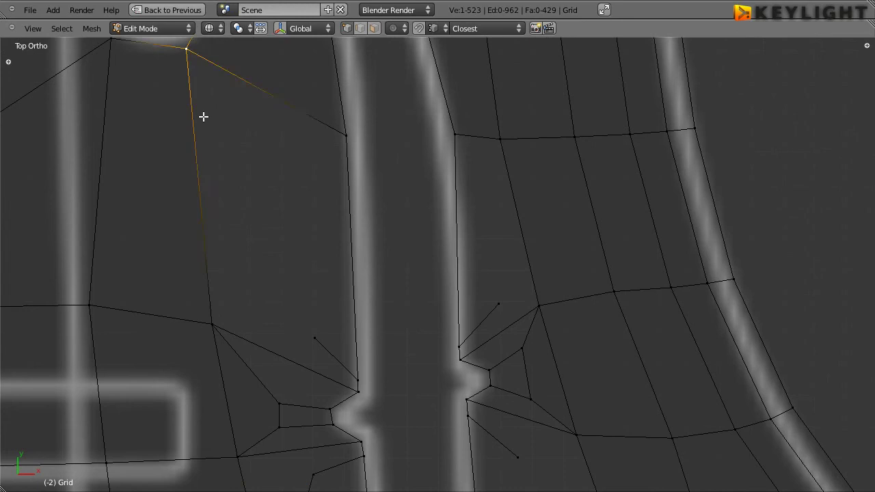
key(e)
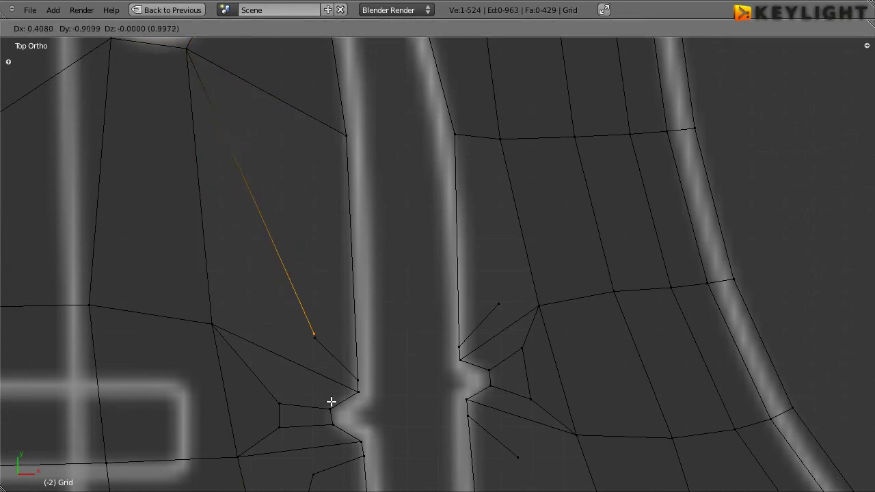
click(314, 337)
- Extrude the top vertex above the right notch down onto the loose vertex below it
scroll(334, 285, down, 5)
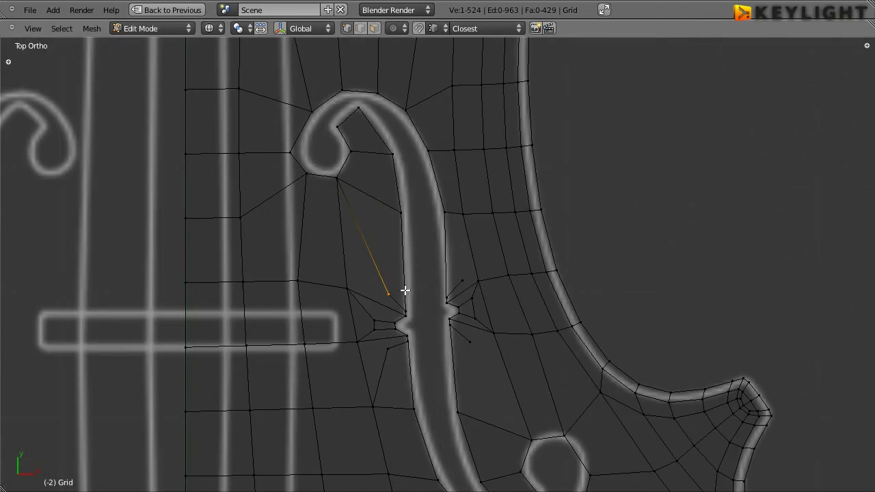
scroll(405, 291, up, 2)
scroll(405, 290, up, 2)
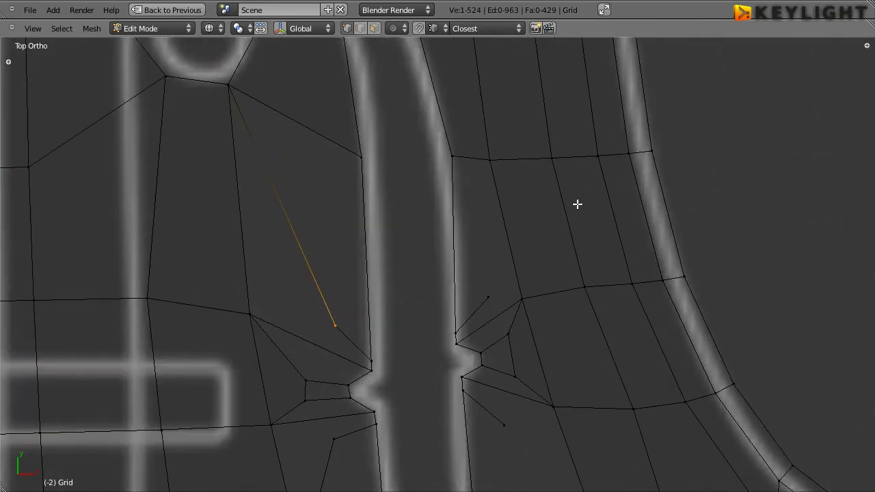
mouse_move(578, 204)
shift+middle_down()
mouse_move(447, 244)
mouse_move(669, 212)
shift+middle_up()
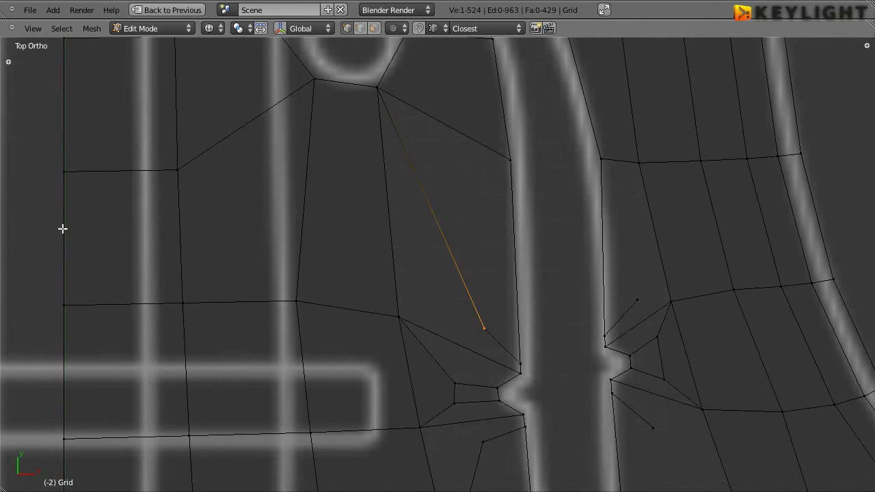
shift+middle_drag(692, 230, 504, 253)
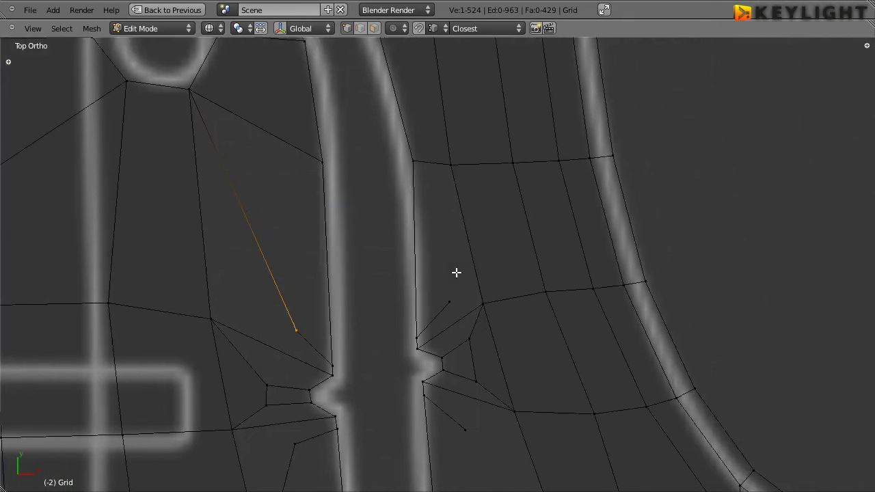
scroll(421, 271, down, 2)
scroll(484, 265, up, 3)
shift+middle_drag(514, 289, 465, 287)
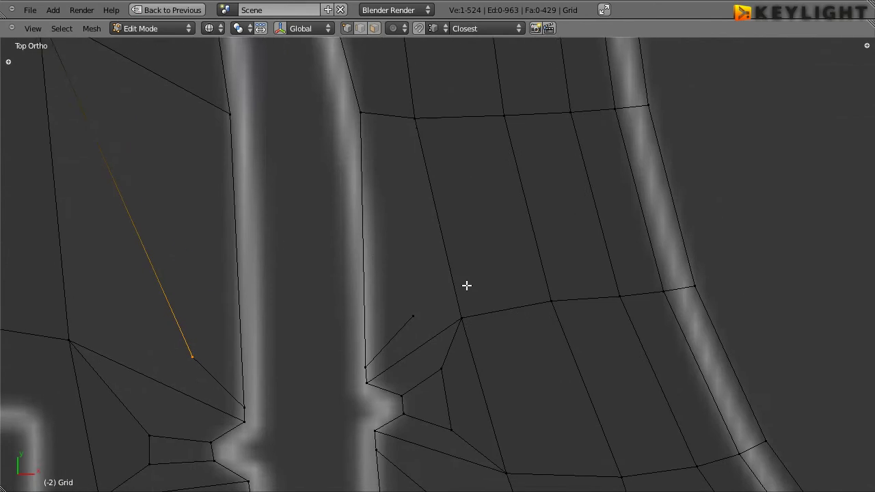
right_click(409, 120)
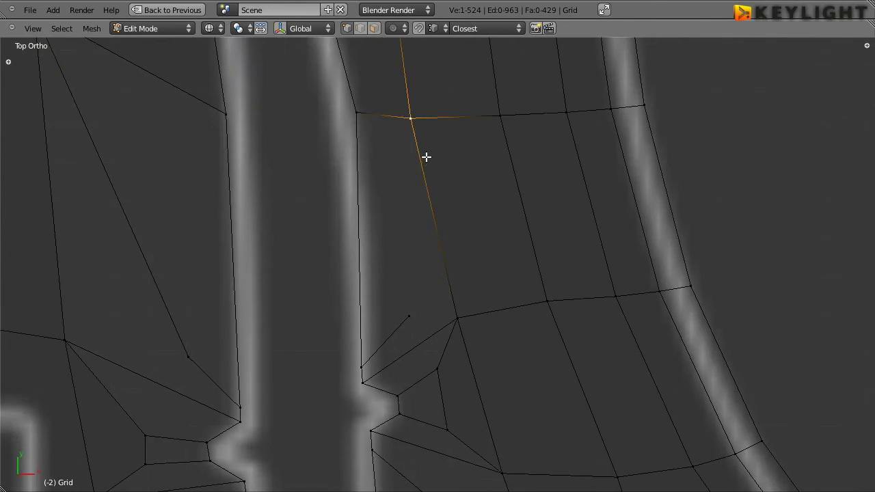
key(e)
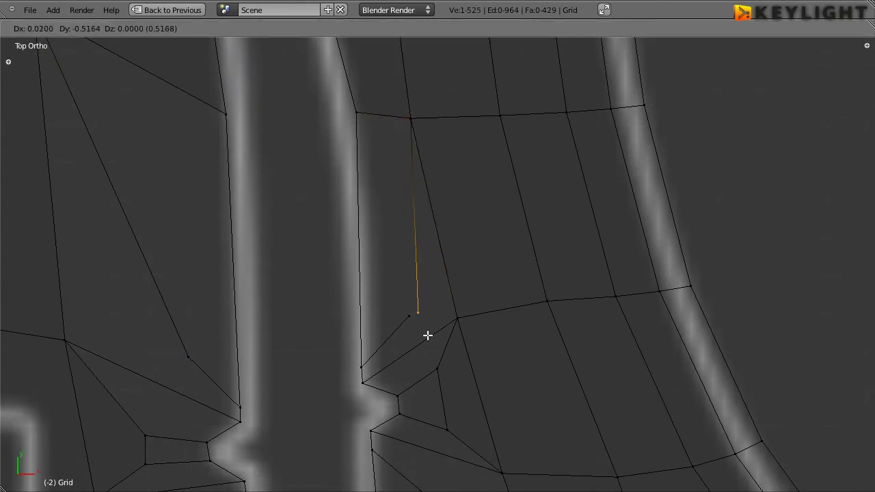
click(409, 315)
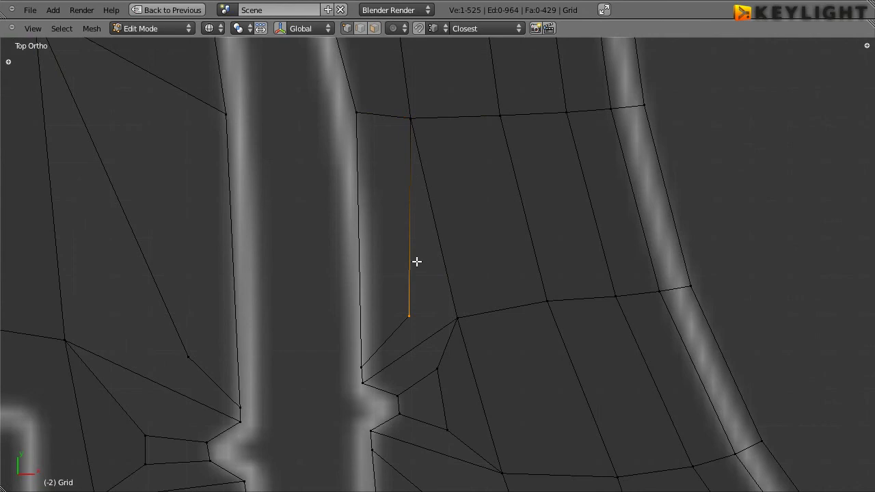
- Extrude a bottom face vertex up onto the remaining loose notch vertex
scroll(417, 262, down, 1)
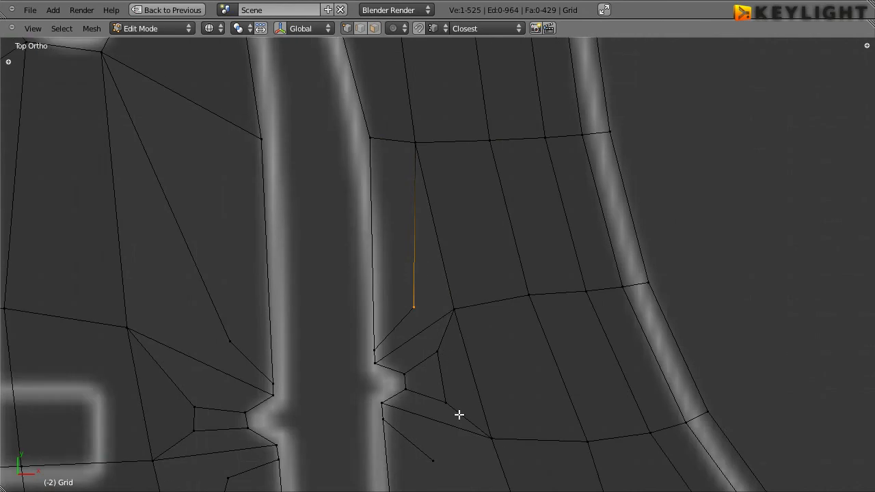
shift+middle_drag(454, 414, 414, 207)
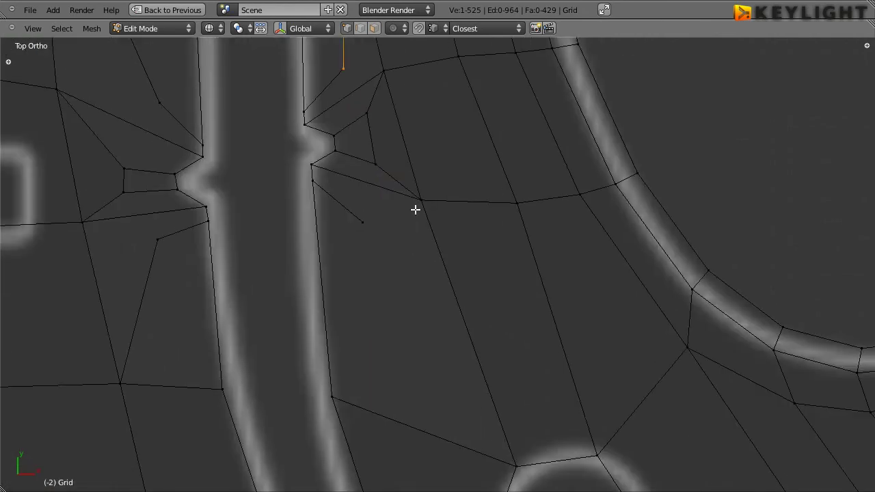
right_click(515, 463)
key(e)
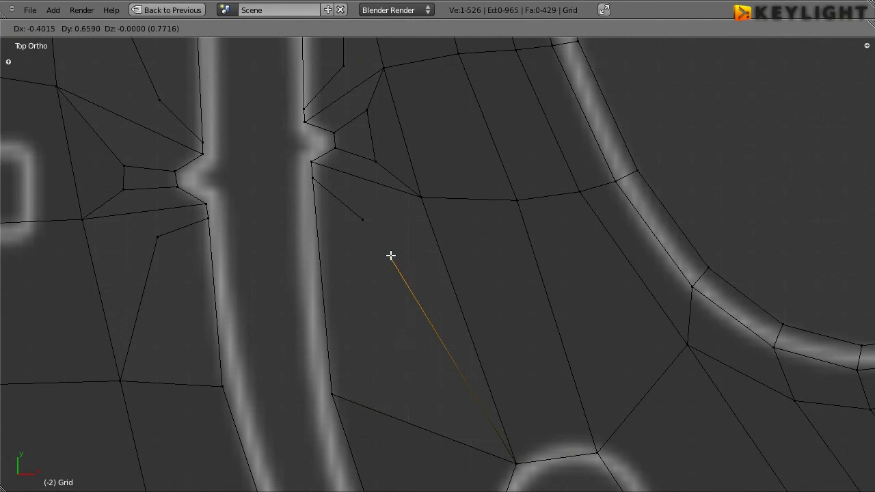
click(363, 219)
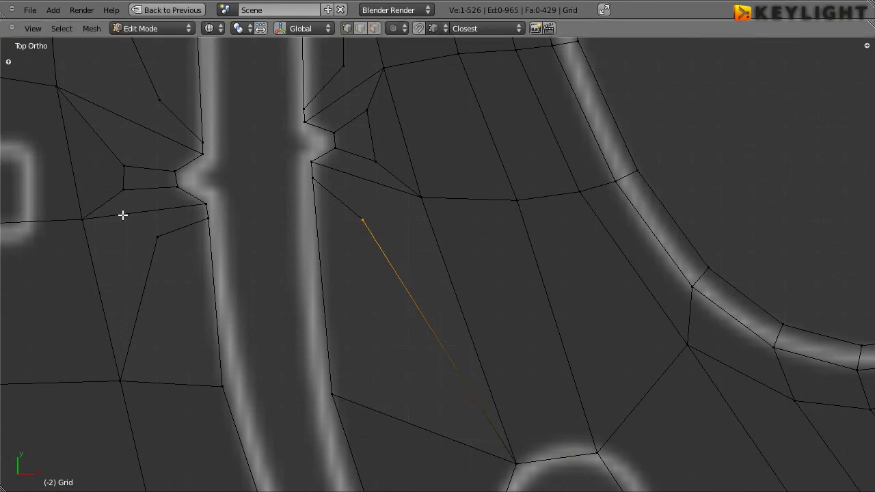
scroll(119, 220, up, 1)
shift+middle_drag(289, 168, 381, 321)
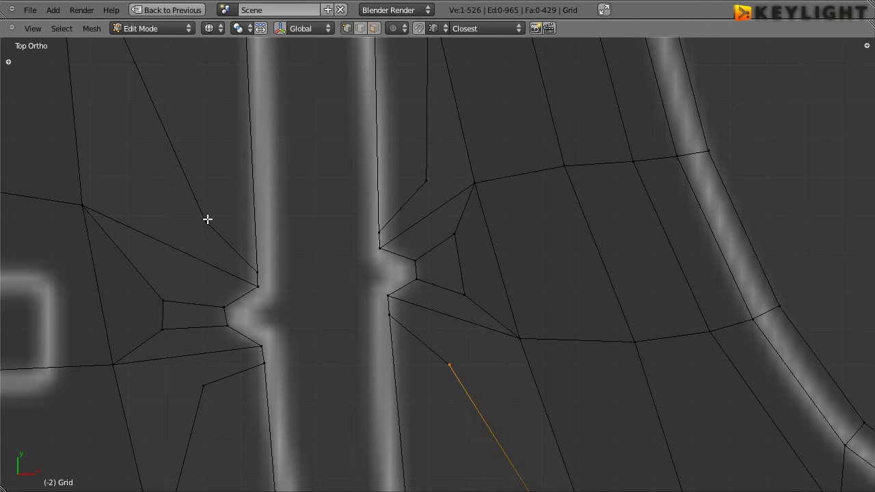
- Subdivide the diagonal, two short and lower long edges around the left notch
key(a)
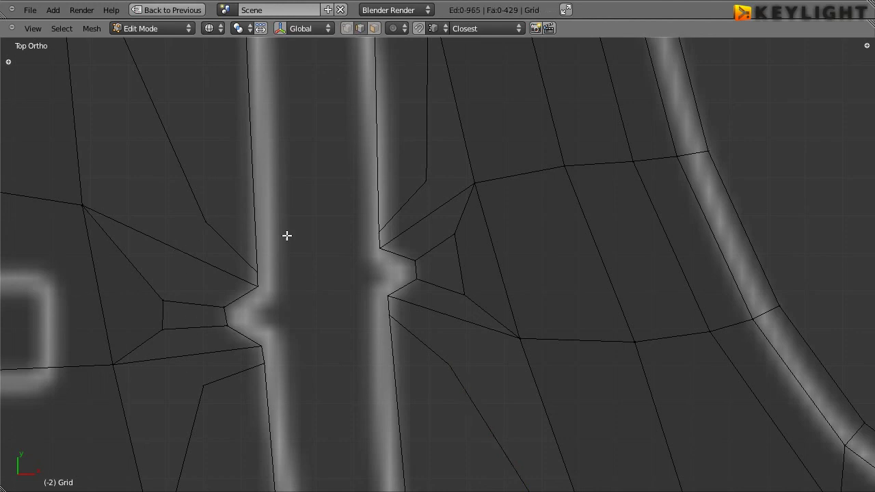
right_click(182, 254)
key(w)
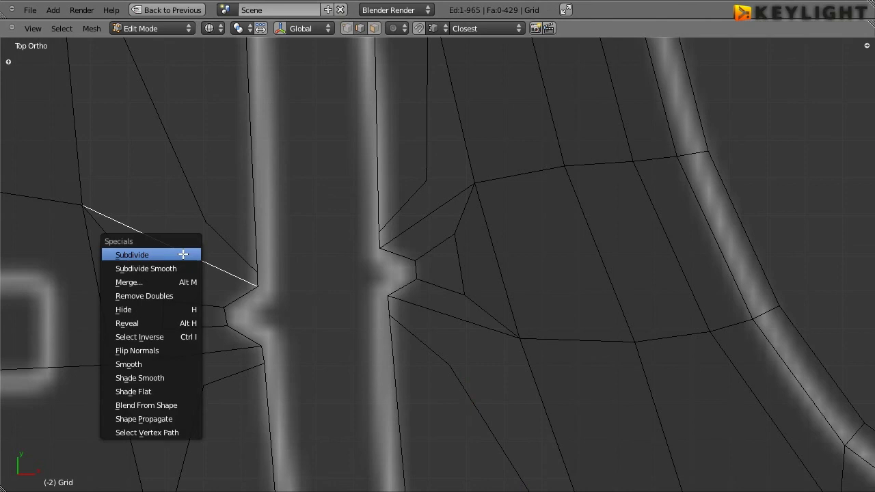
click(182, 254)
right_click(182, 303)
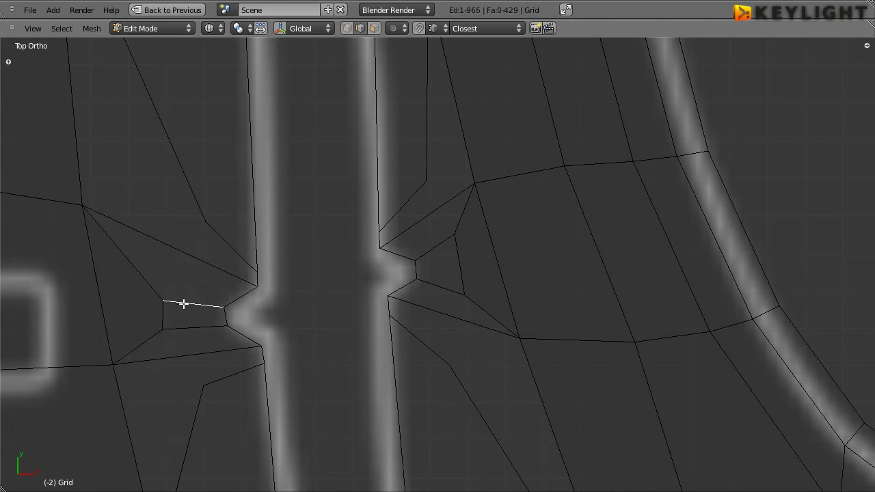
key(w)
click(183, 299)
right_click(196, 329)
key(w)
click(191, 301)
right_click(199, 353)
key(w)
click(198, 299)
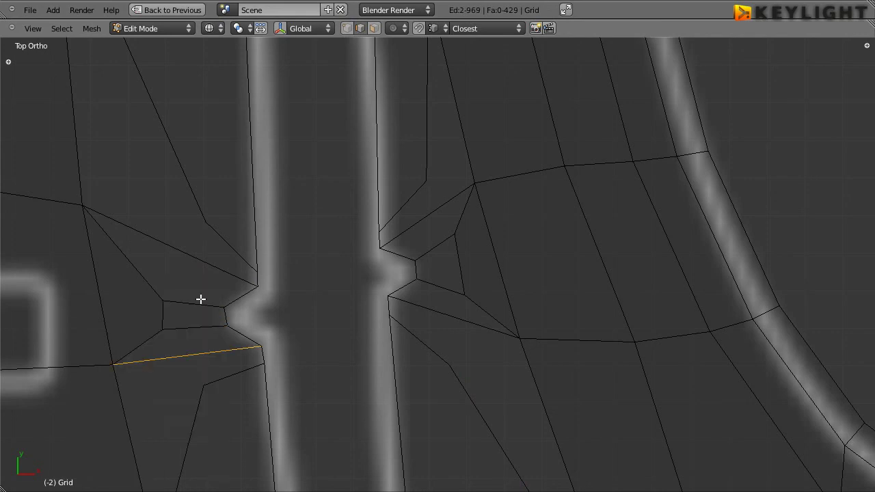
- Subdivide the four edges beside the right notch, ending in vertex select mode
right_click(426, 217)
key(w)
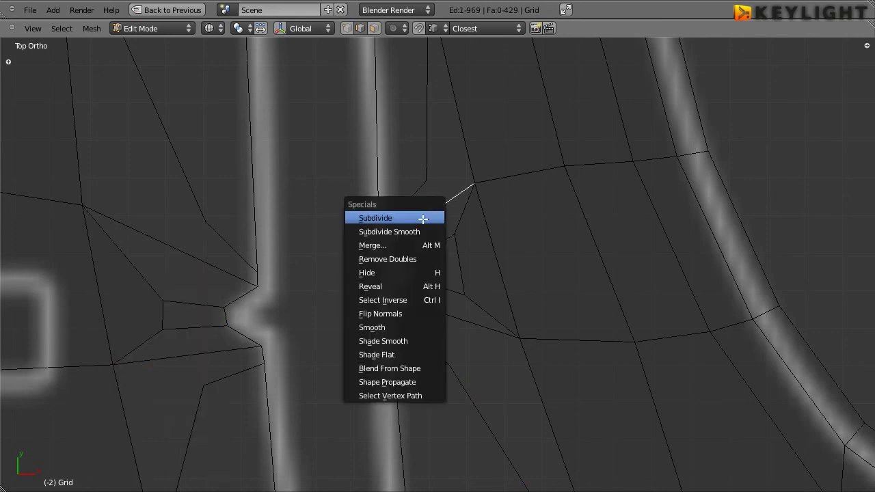
click(423, 218)
right_click(431, 242)
key(w)
click(425, 242)
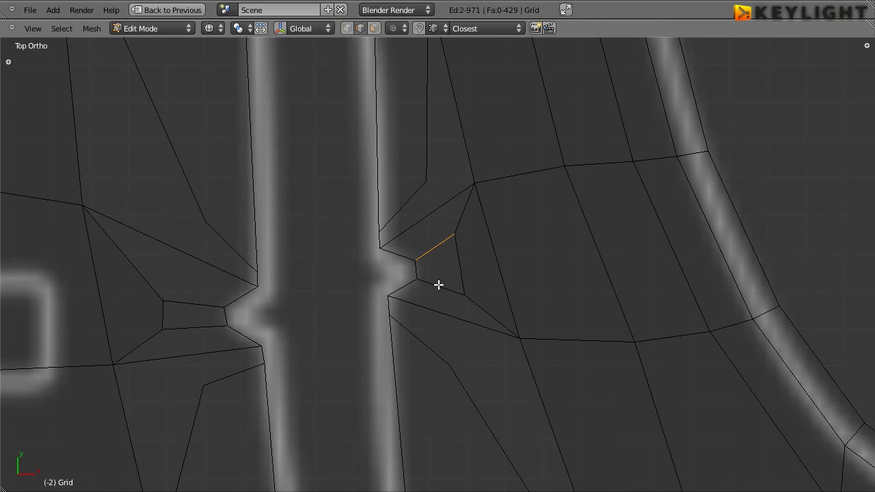
right_click(438, 285)
key(w)
click(439, 285)
right_click(435, 311)
key(w)
click(435, 299)
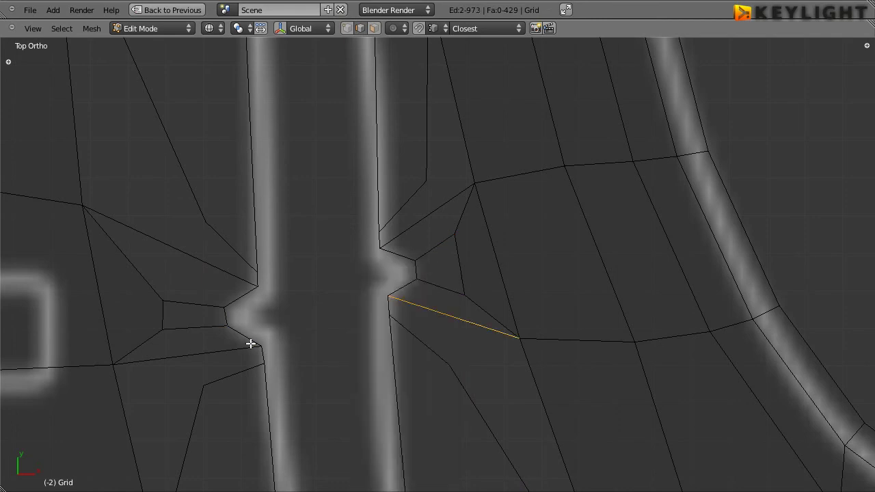
click(347, 29)
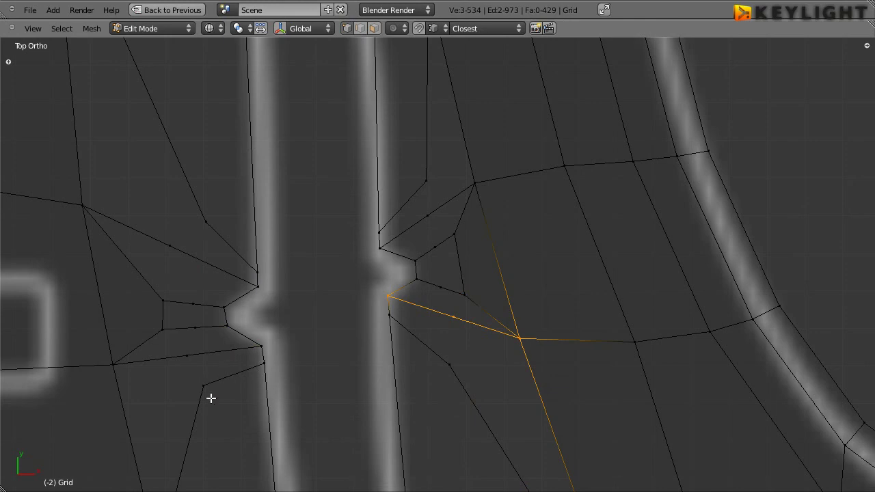
- Merge the doubled vertex pairs at the lower-left and upper-left of the left notch
scroll(211, 397, up, 1)
mouse_move(276, 347)
shift+middle_down()
mouse_move(343, 226)
mouse_move(397, 283)
shift+middle_up()
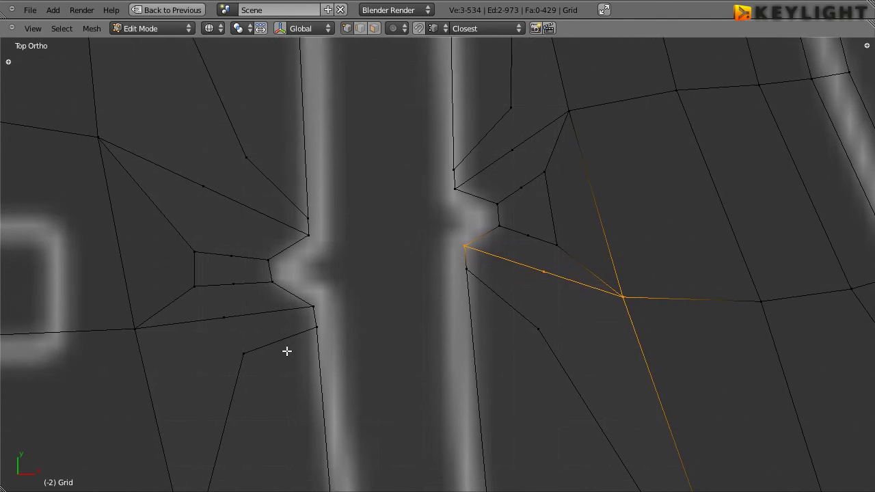
key(a)
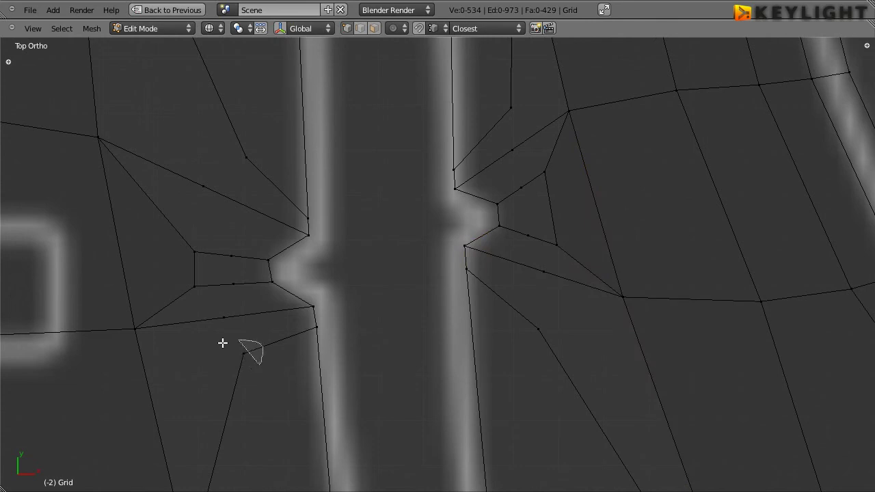
ctrl+drag(253, 365, 254, 357)
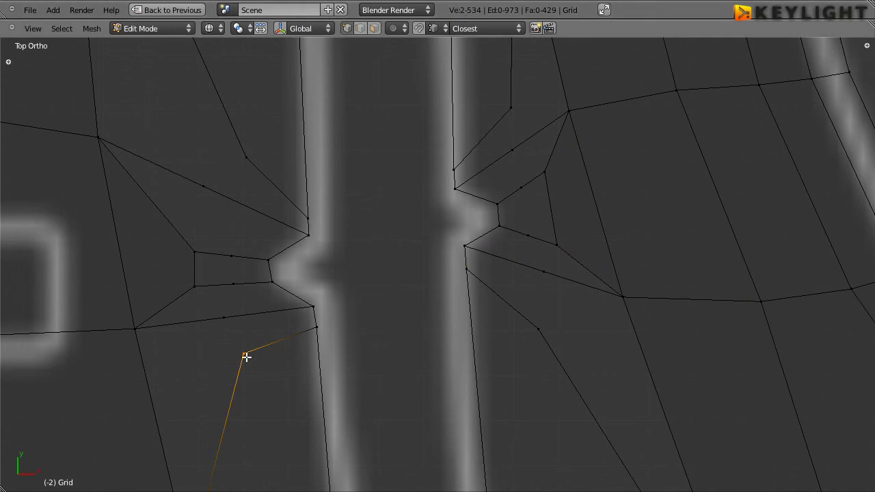
key(w)
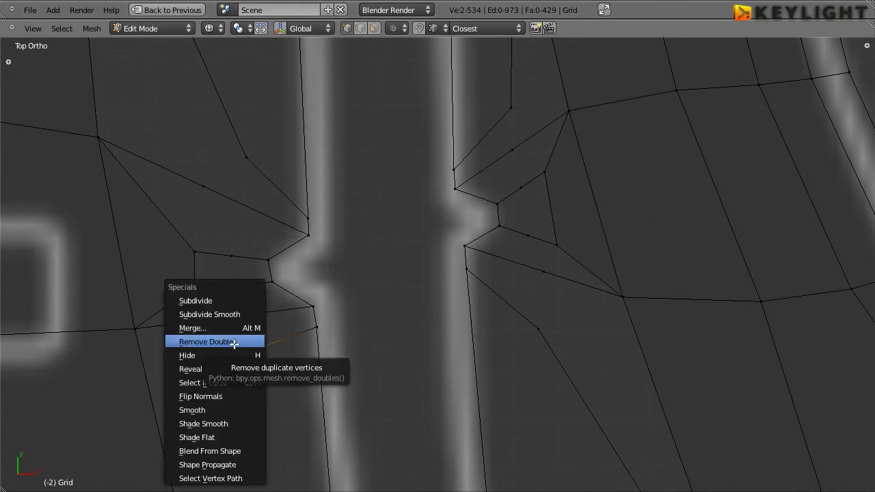
click(218, 328)
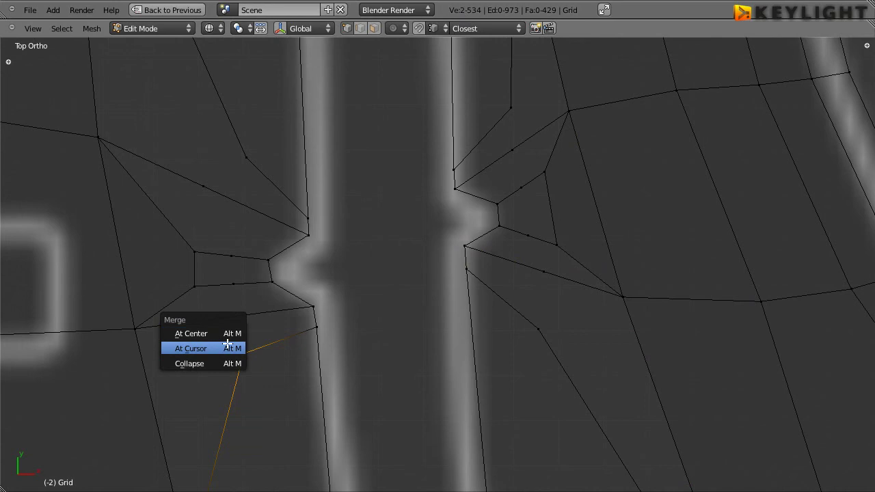
click(226, 333)
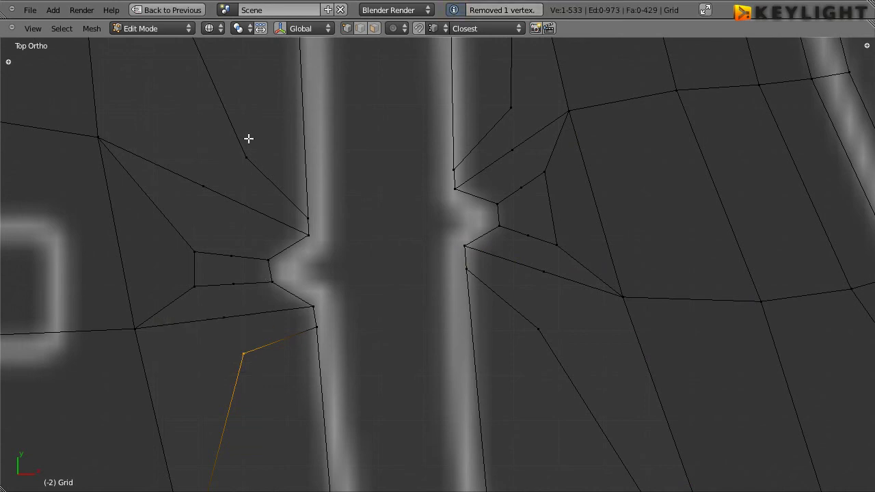
ctrl+drag(252, 145, 241, 170)
key(w)
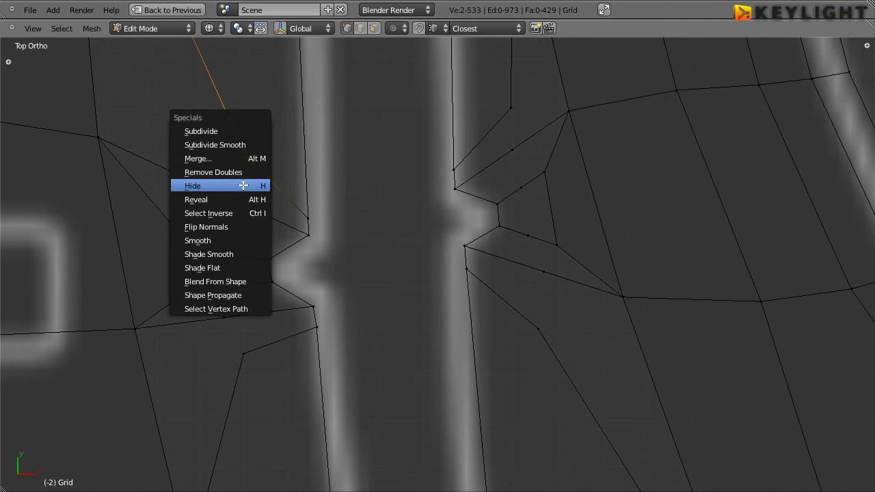
click(233, 159)
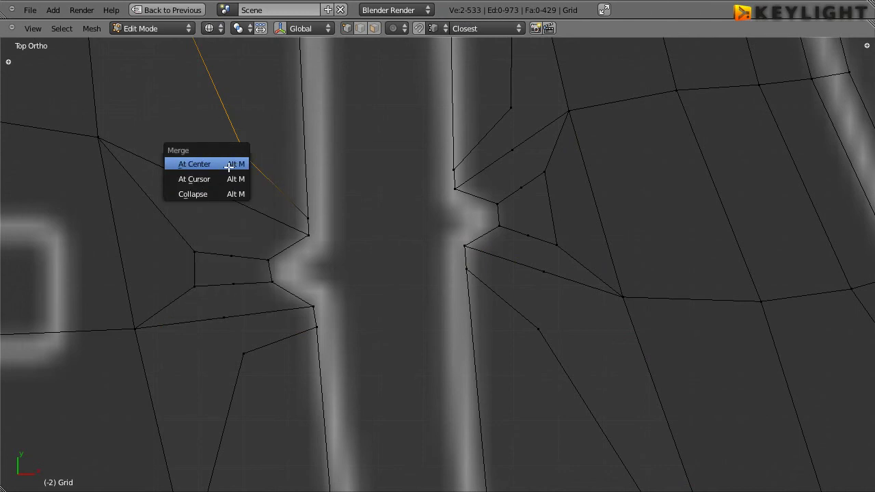
click(229, 166)
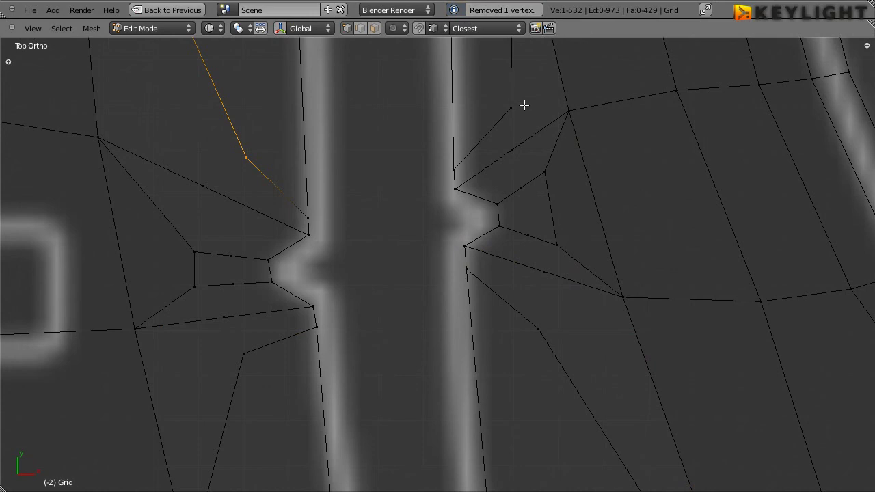
- Merge the doubled vertex pair at the upper right of the right notch
drag(522, 96, 503, 115)
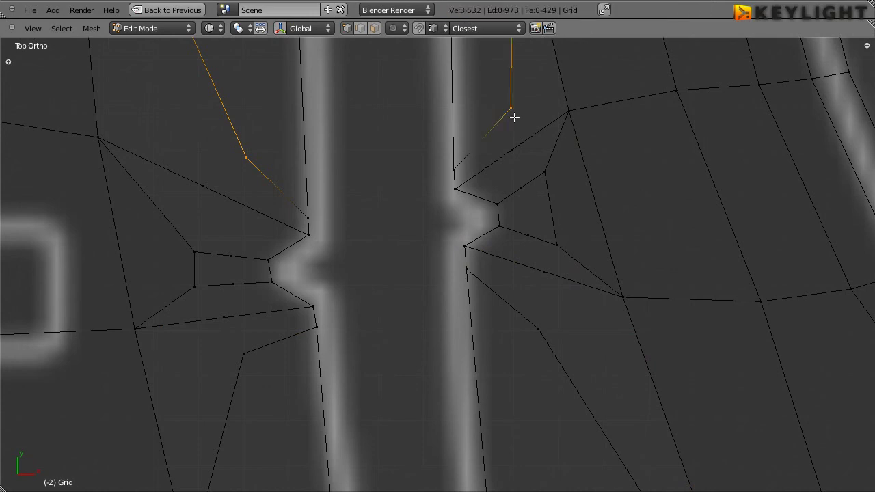
key(a)
ctrl+drag(520, 118, 517, 119)
key(w)
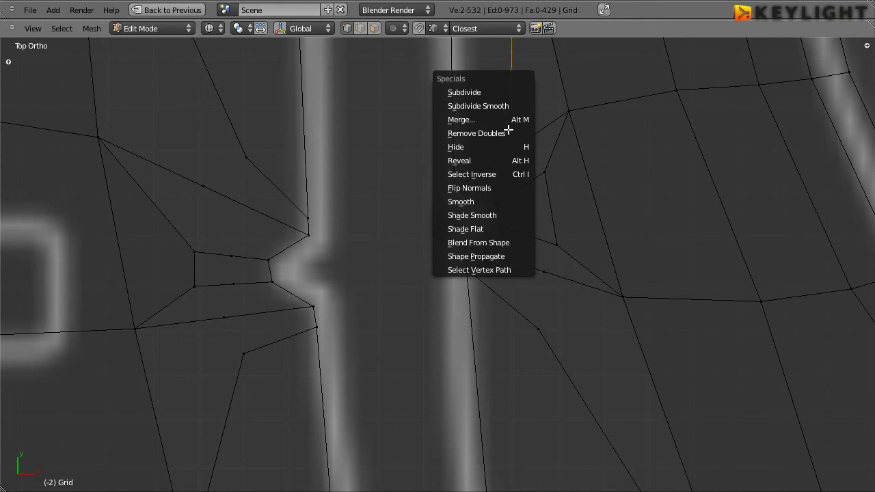
click(505, 122)
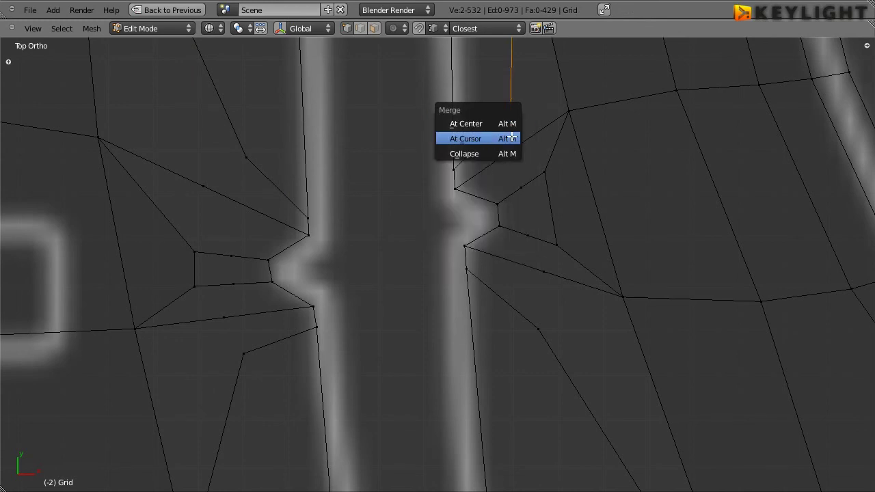
click(512, 138)
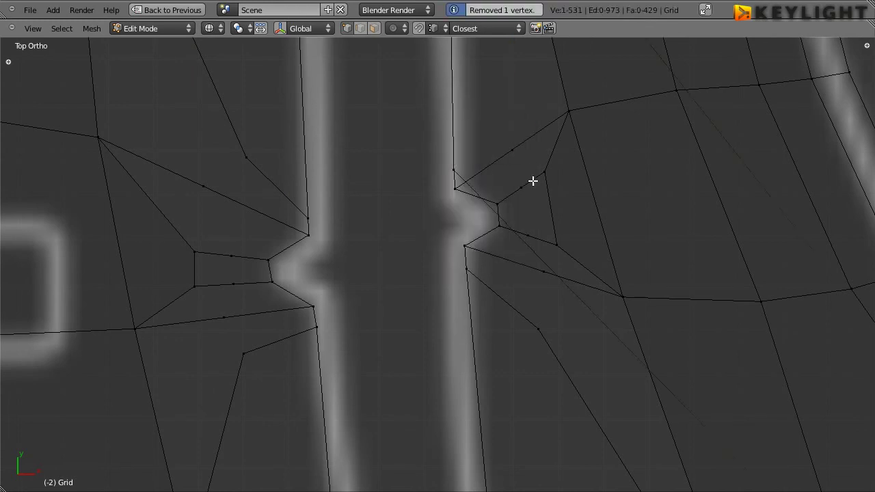
key(w)
click(511, 106)
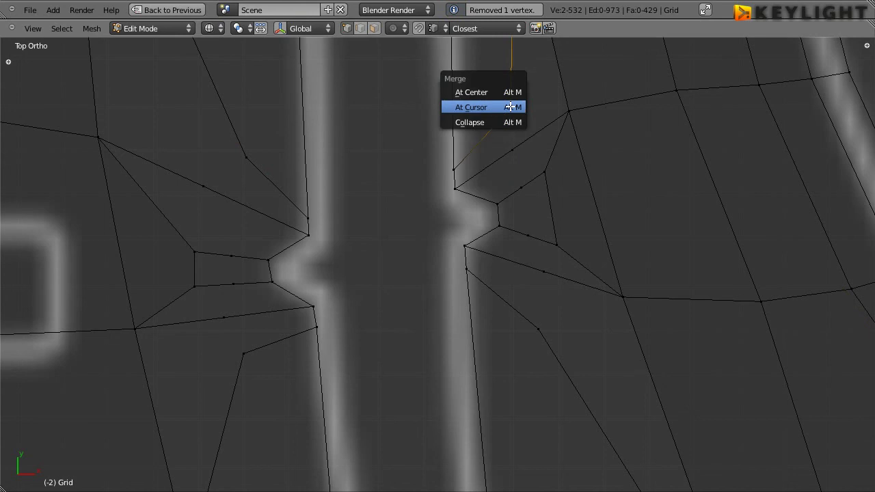
click(511, 91)
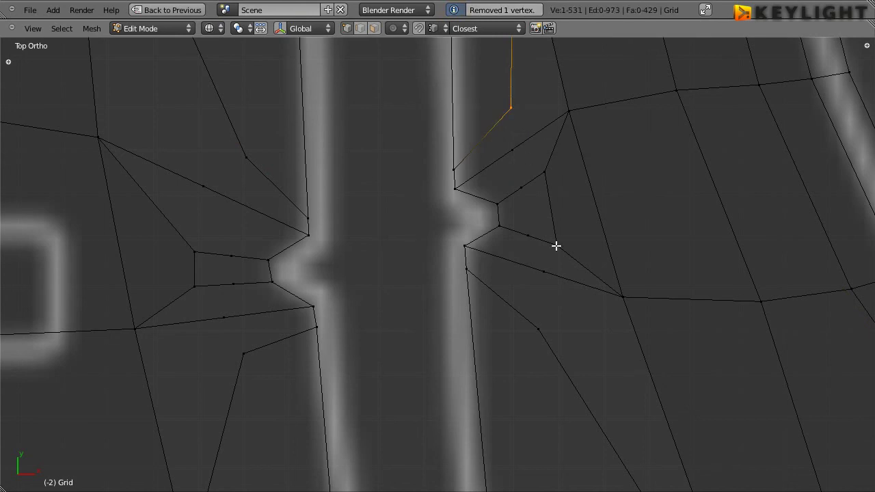
- Merge the doubled pair below the right notch at center, then check the merged vertices
key(a)
right_click(540, 330)
key(w)
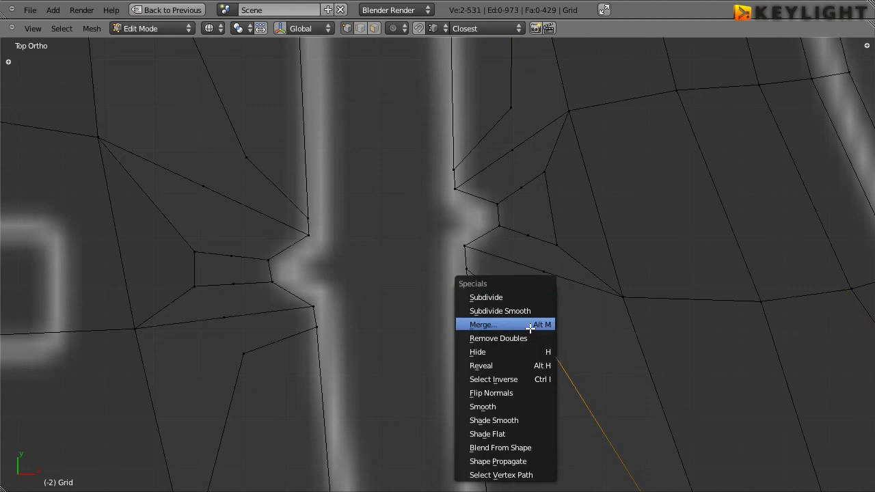
click(530, 327)
click(531, 329)
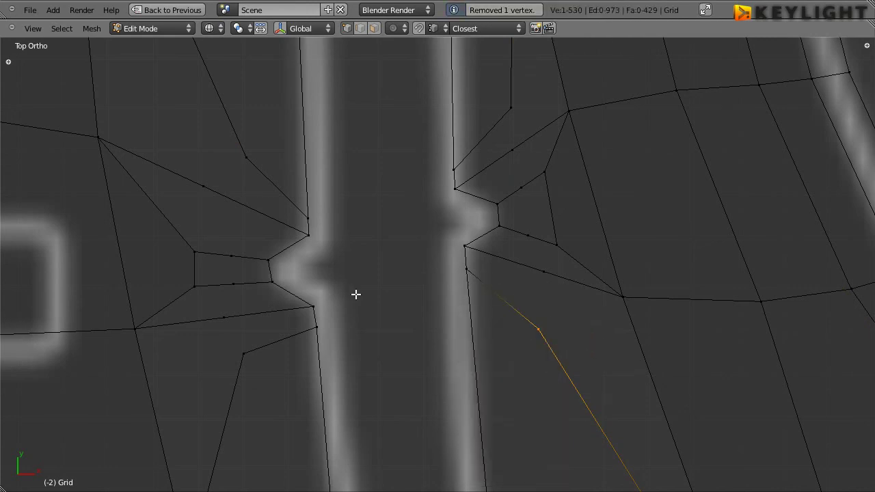
ctrl+drag(254, 149, 241, 162)
mouse_move(516, 116)
ctrl+mouse_down()
mouse_move(506, 94)
mouse_move(507, 110)
ctrl+mouse_up()
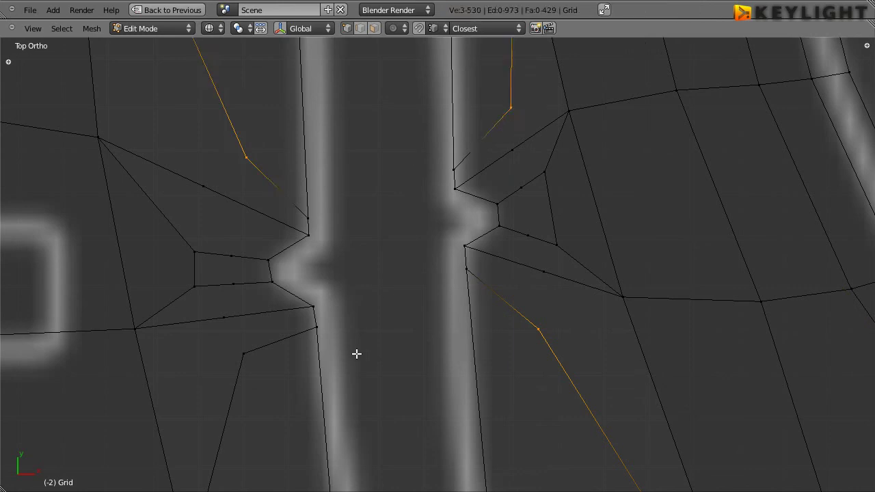
mouse_move(252, 362)
ctrl+mouse_down()
mouse_move(248, 335)
mouse_move(252, 360)
ctrl+mouse_up()
right_click(244, 354)
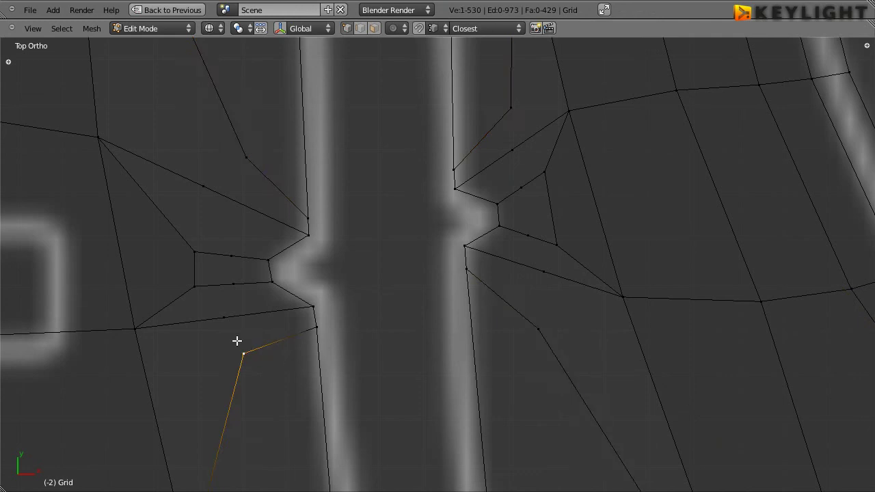
- Extrude a five-vertex chain upward through the left notch box to the upper edge
key(e)
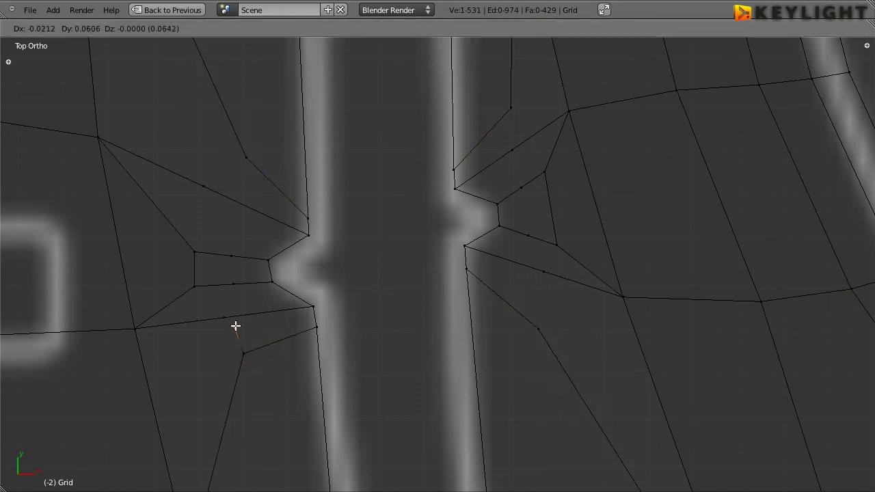
click(224, 318)
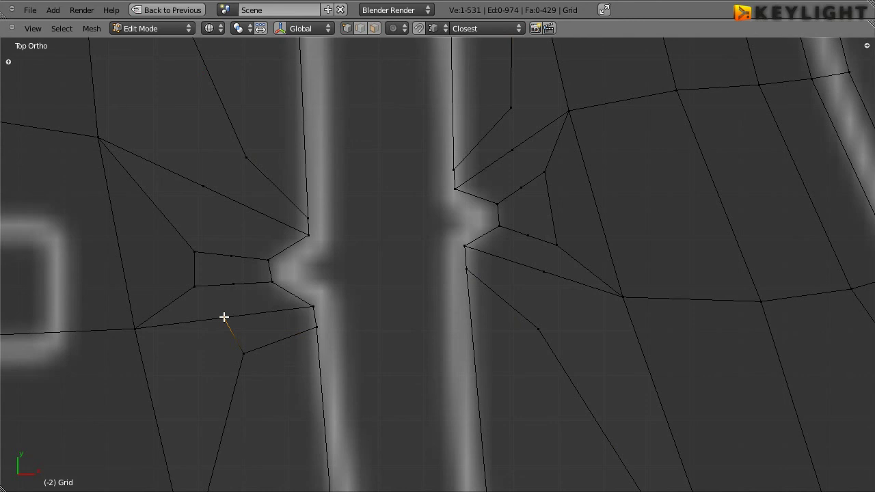
key(e)
click(234, 285)
key(e)
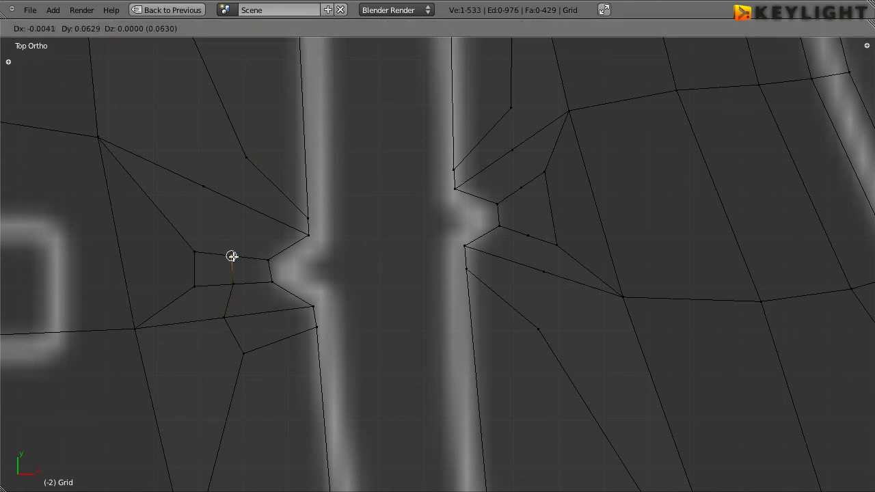
click(234, 258)
key(e)
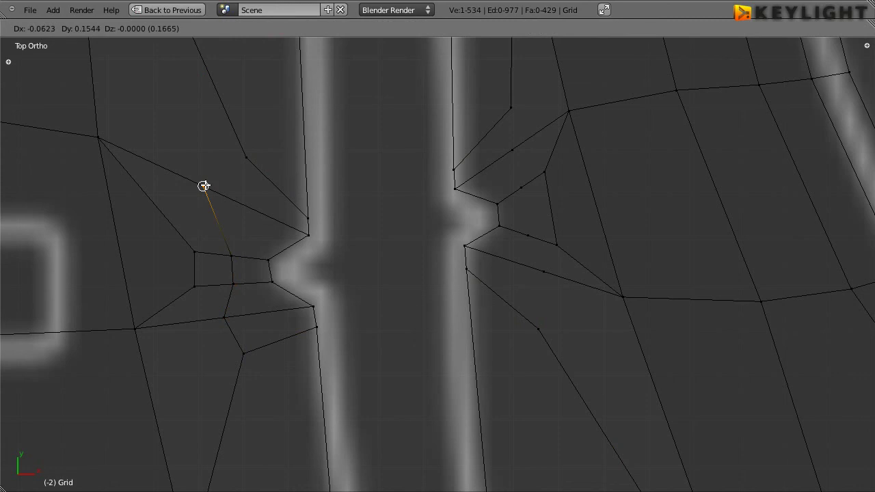
click(206, 185)
key(e)
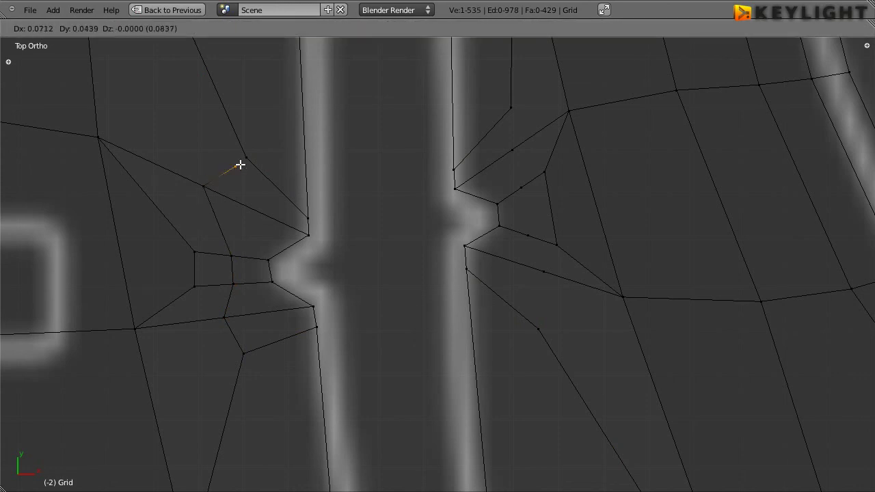
click(247, 158)
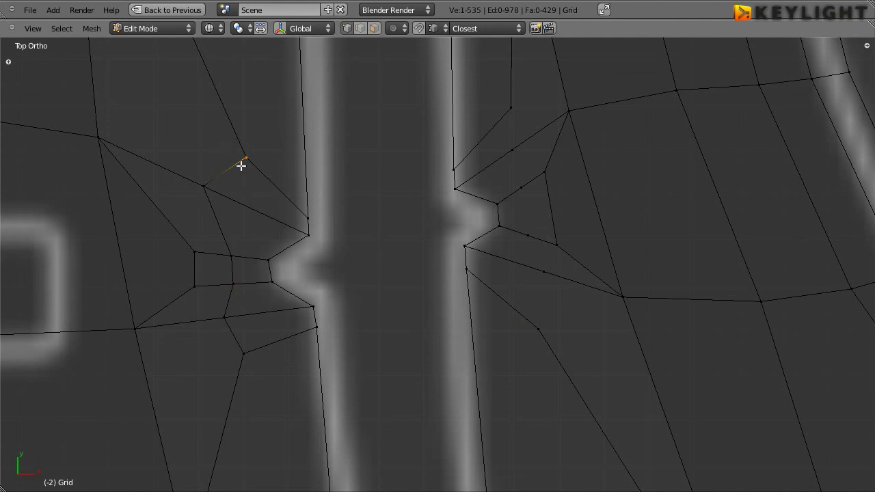
- Extrude a five-vertex chain from below the right notch up past it to the upper row
right_click(539, 328)
key(e)
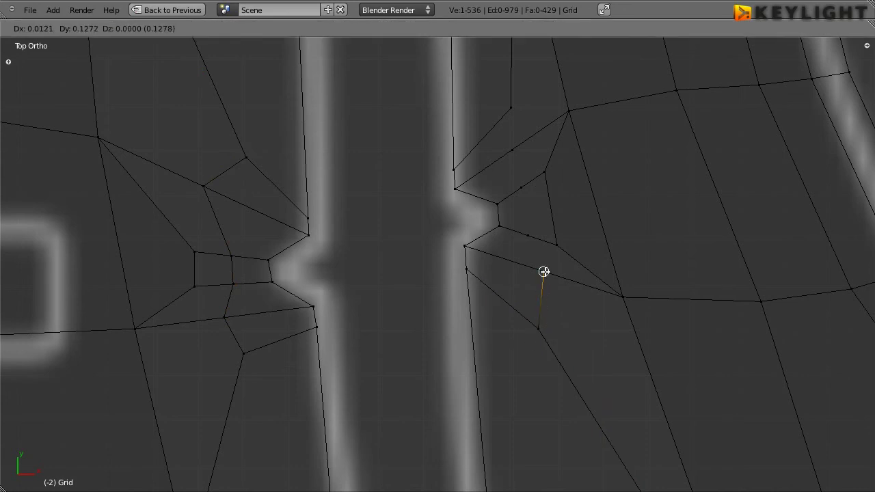
click(544, 272)
key(e)
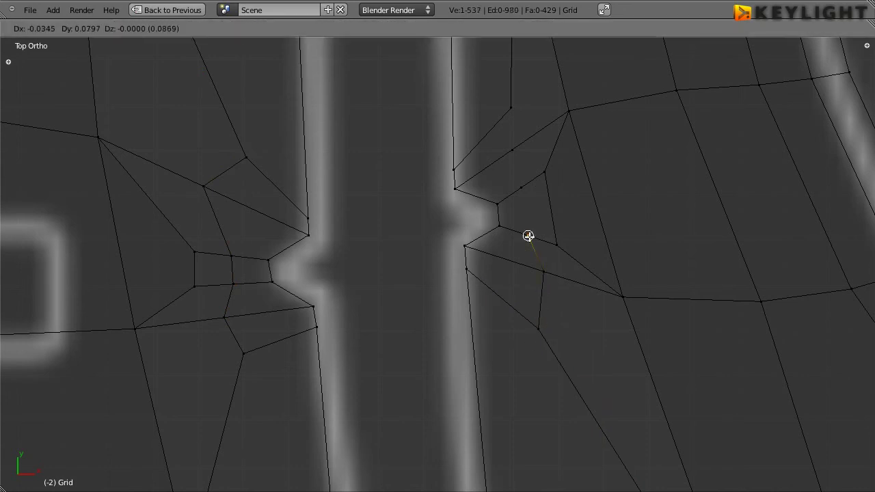
click(529, 237)
key(e)
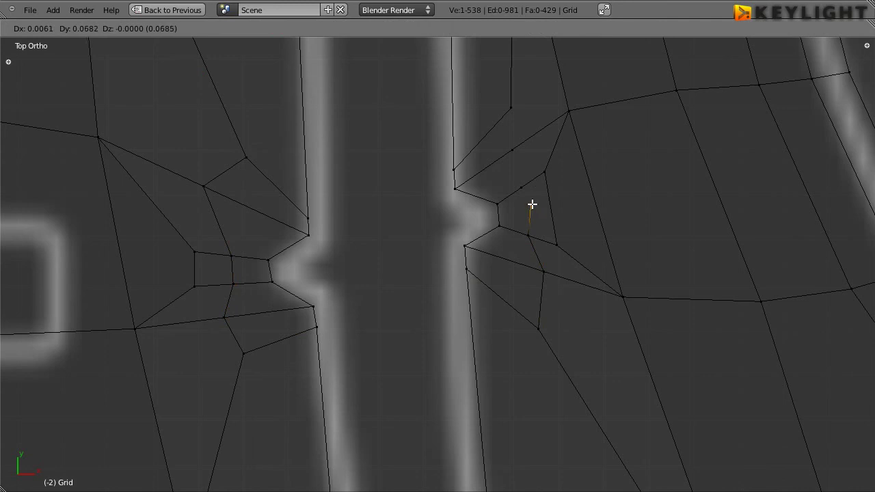
click(524, 191)
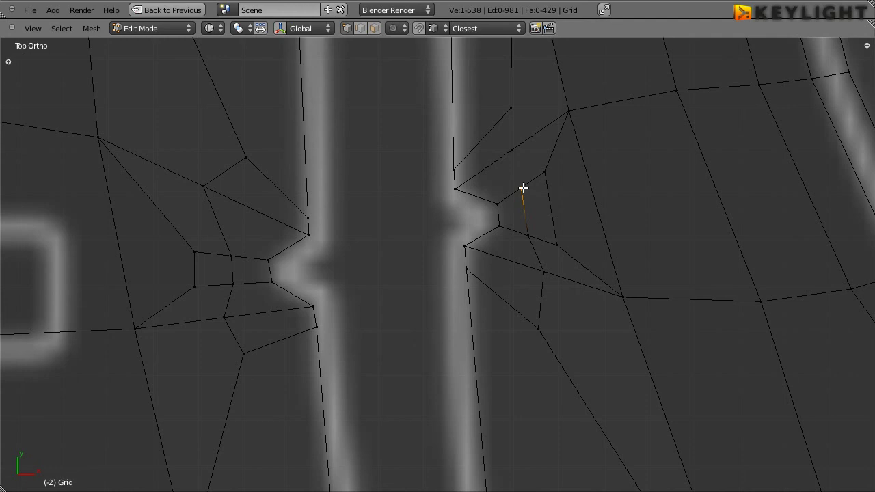
key(e)
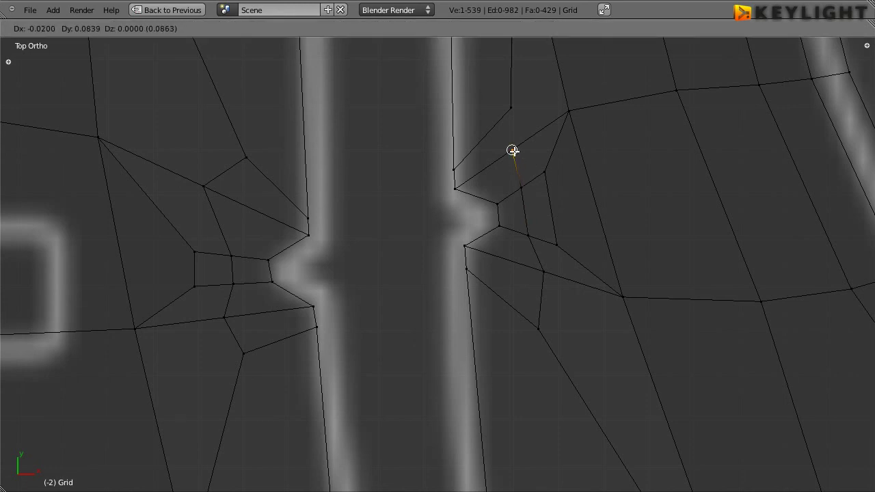
click(513, 150)
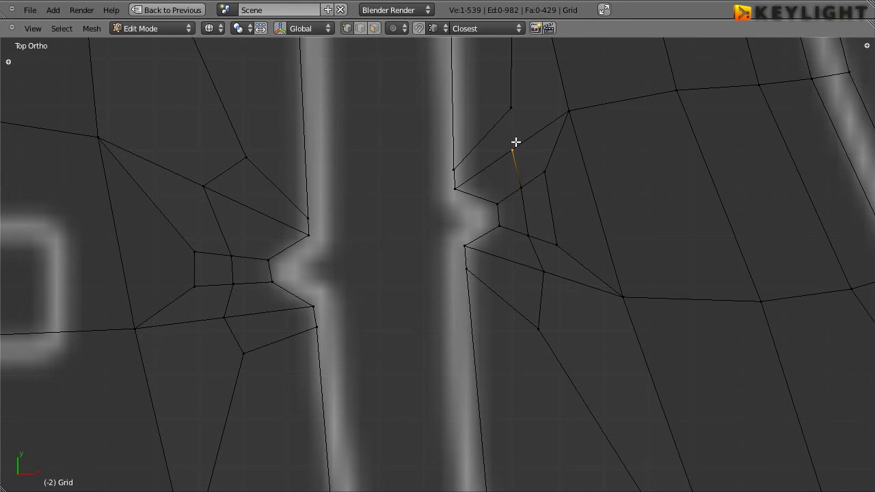
key(e)
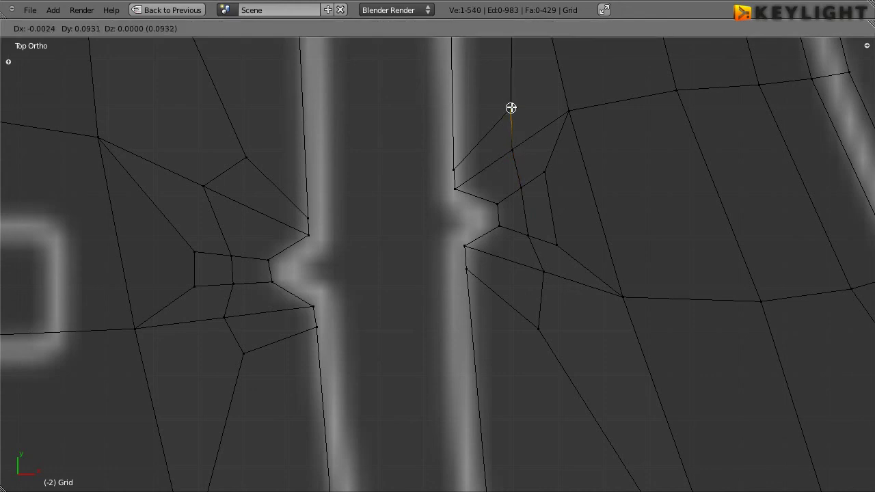
click(511, 107)
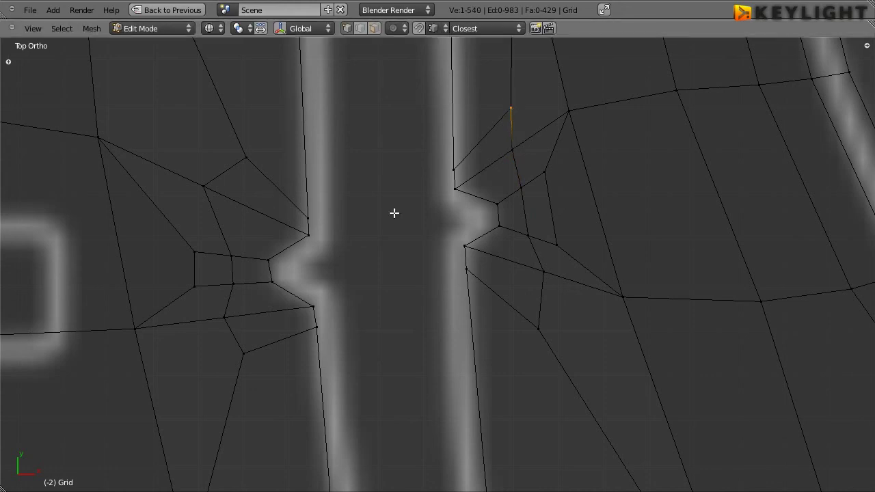
- Merge the two uppermost overlapping vertex pairs on the right chain at center
ctrl+drag(518, 90, 520, 113)
key(w)
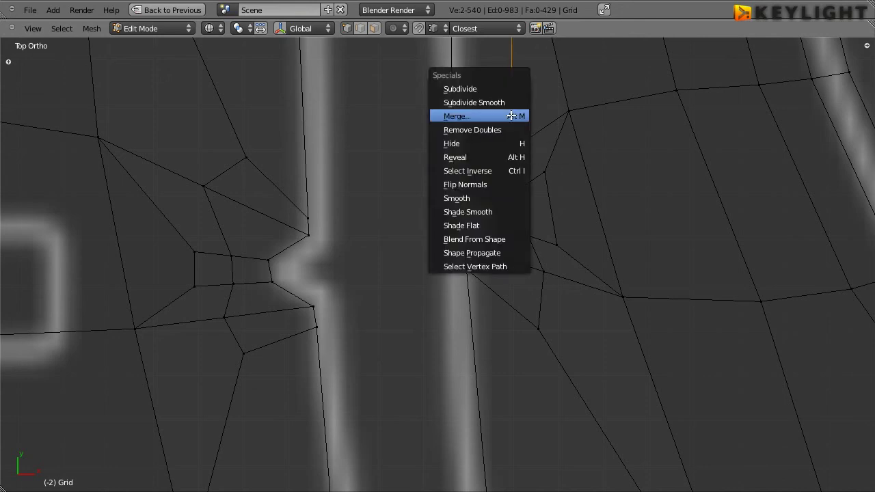
click(511, 117)
click(511, 117)
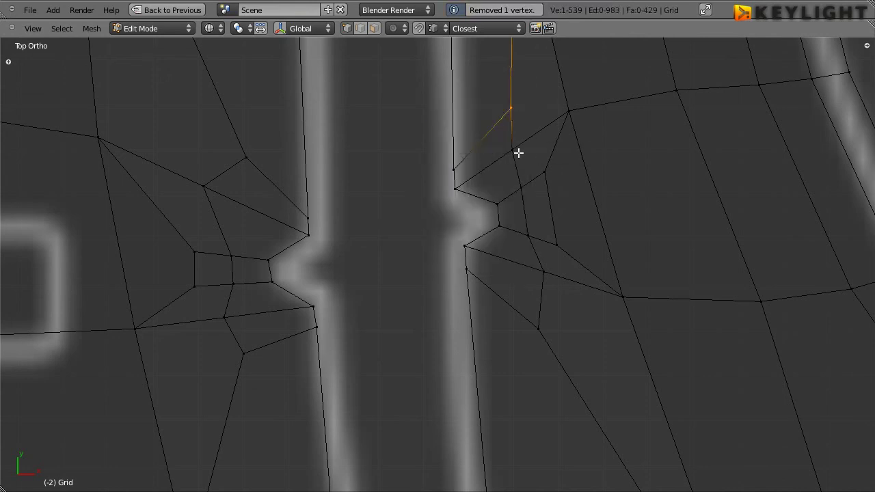
shift+click(512, 149)
key(a)
drag(505, 136, 526, 158)
key(w)
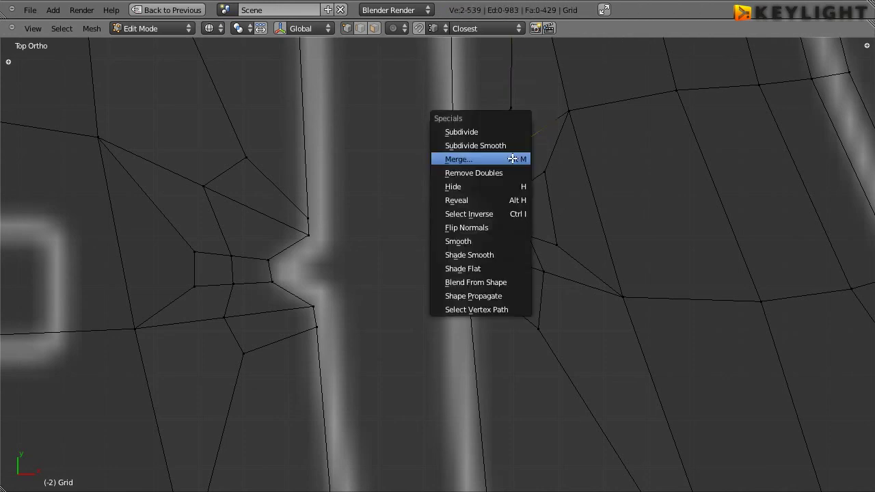
click(512, 158)
click(513, 159)
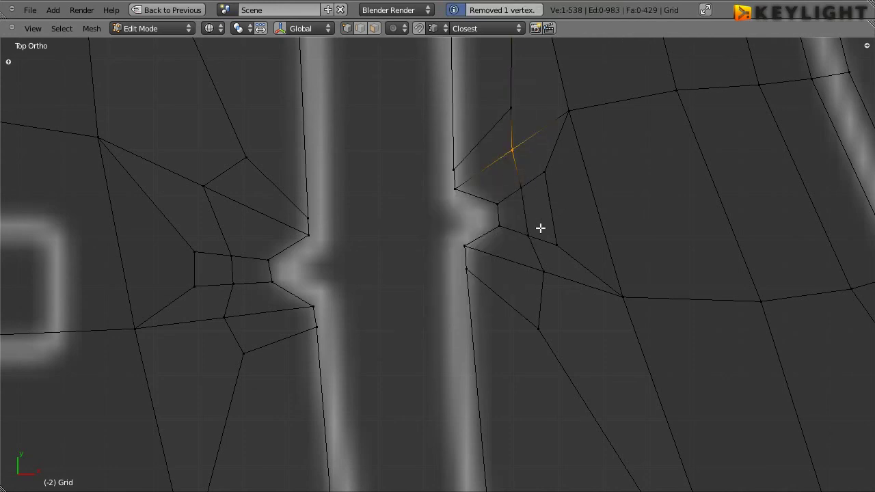
- Merge the crossing-point vertex and the next pair down beside the right notch at center
shift+click(519, 186)
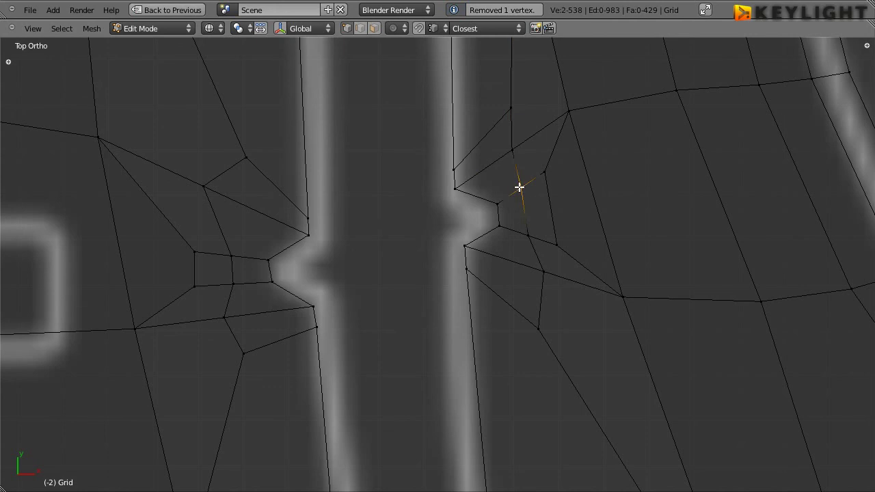
key(w)
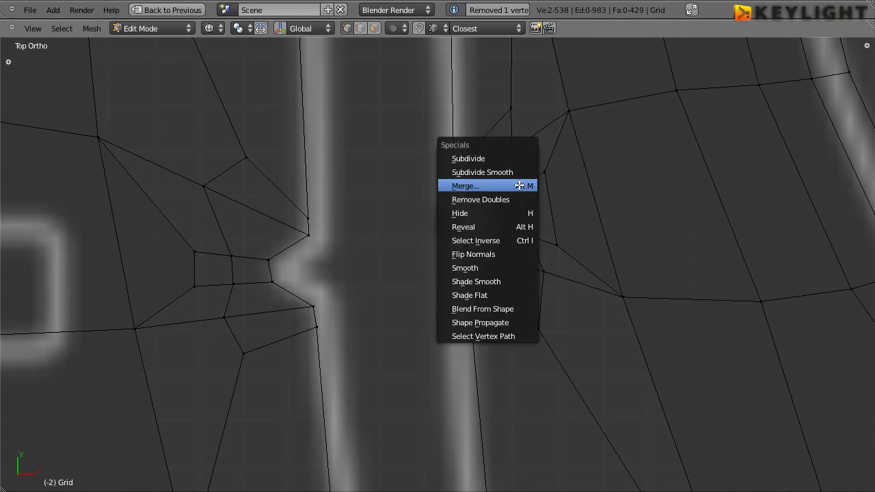
click(520, 185)
click(519, 186)
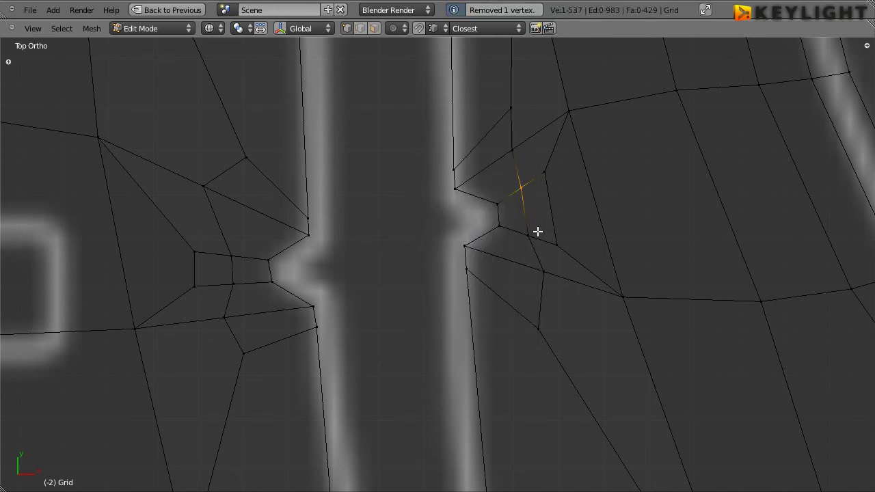
key(a)
drag(514, 224, 530, 240)
key(w)
click(524, 235)
click(526, 235)
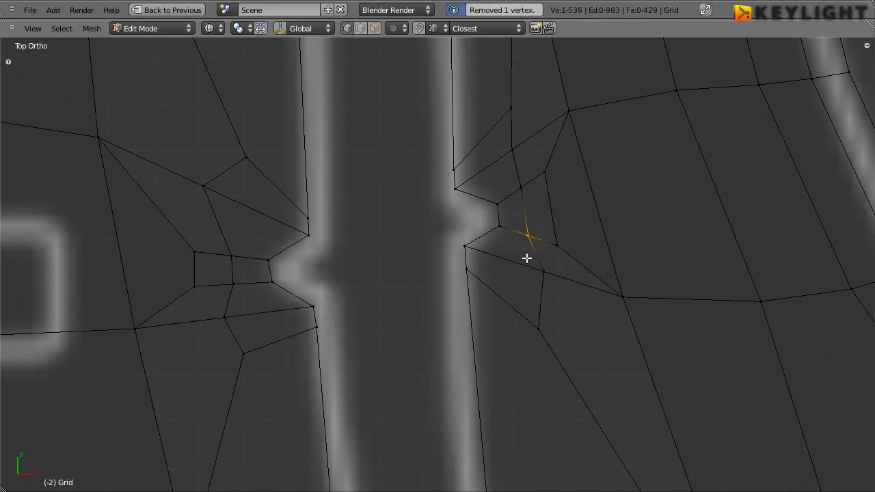
- Merge the vertex pair below the right notch, then select the vertex further down
key(a)
click(554, 268)
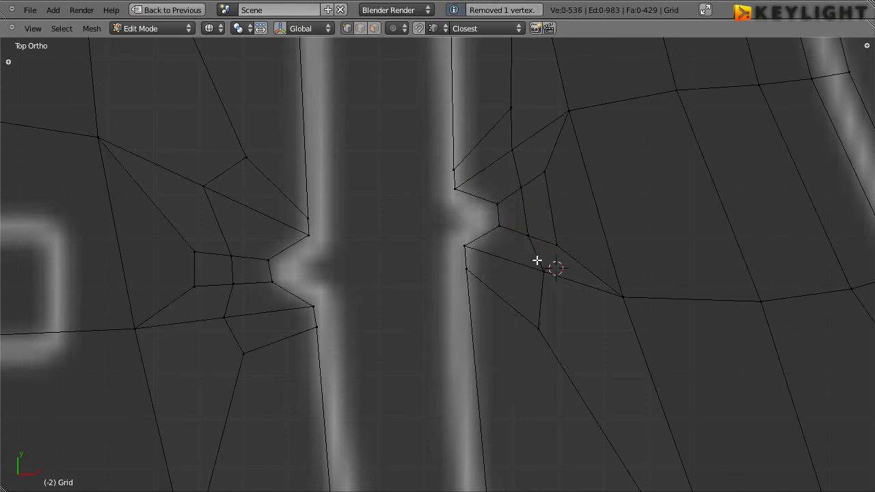
right_click(550, 257)
key(w)
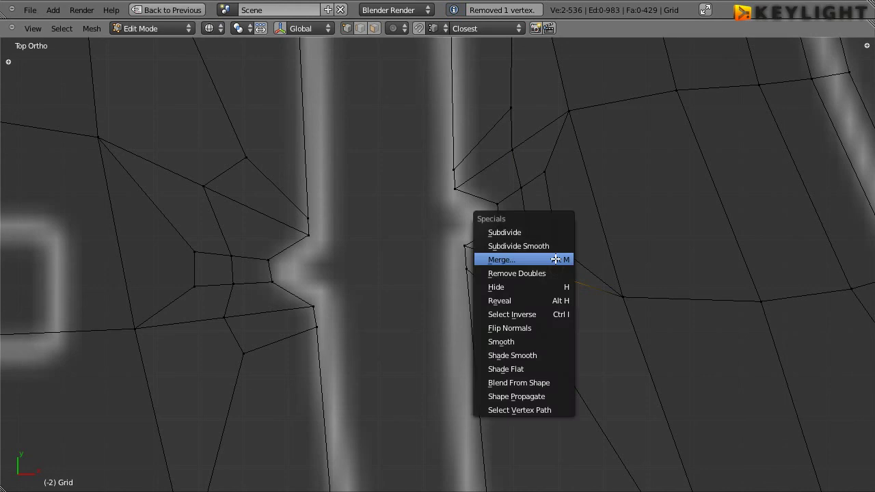
click(506, 231)
click(513, 256)
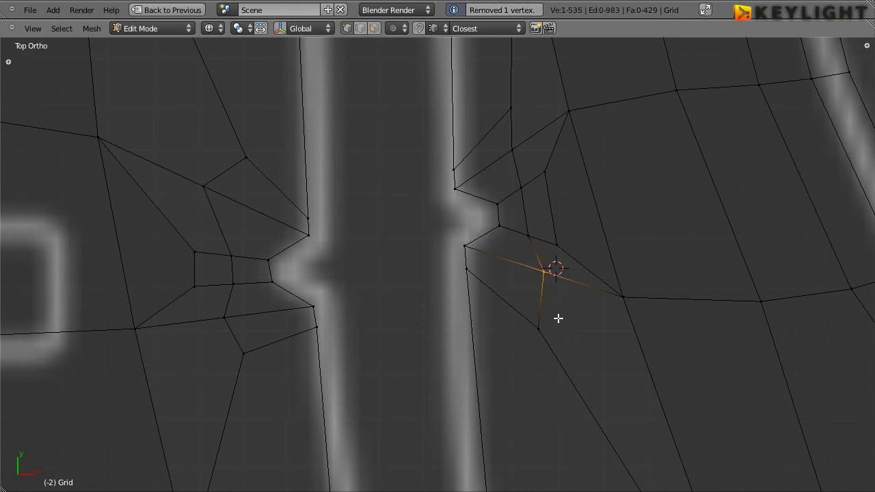
key(a)
right_click(544, 340)
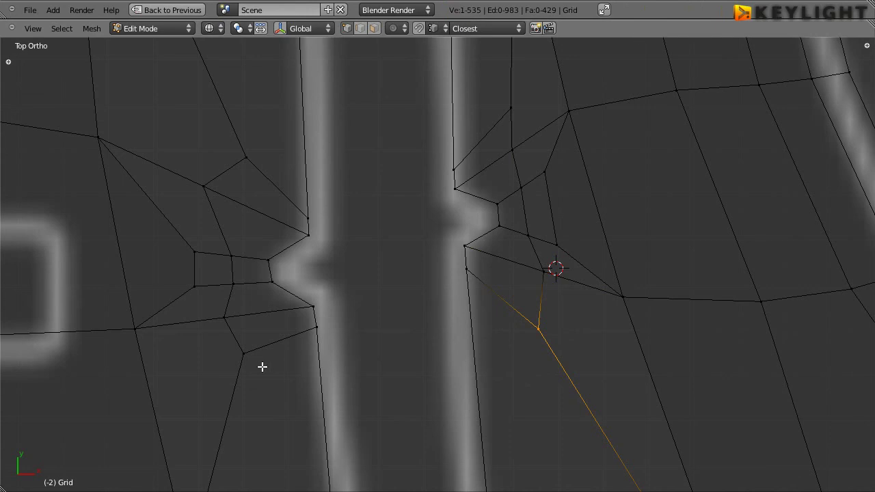
- Merge the lowest vertex pair below the left notch at center
key(a)
right_click(222, 345)
key(a)
right_click(230, 328)
key(w)
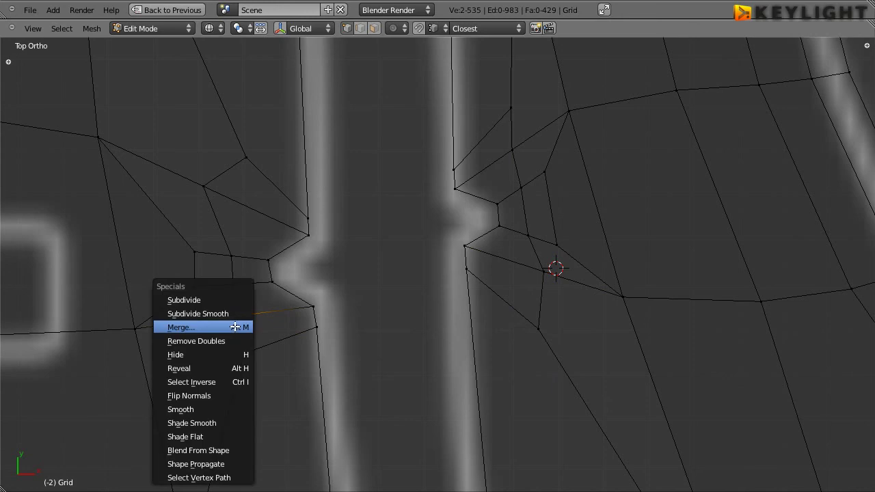
click(234, 327)
click(234, 326)
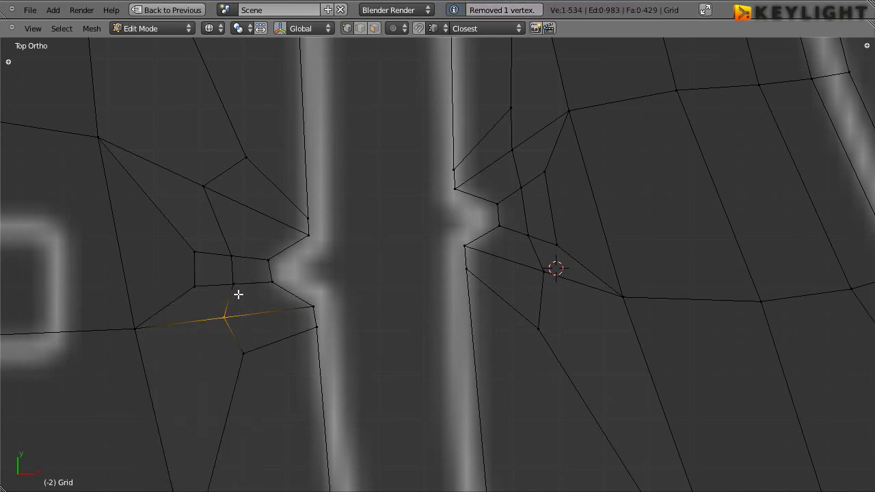
- Merge the next pair below the left notch, then the vertex beside the notch, at center
key(a)
key(b)
drag(218, 274, 241, 293)
key(w)
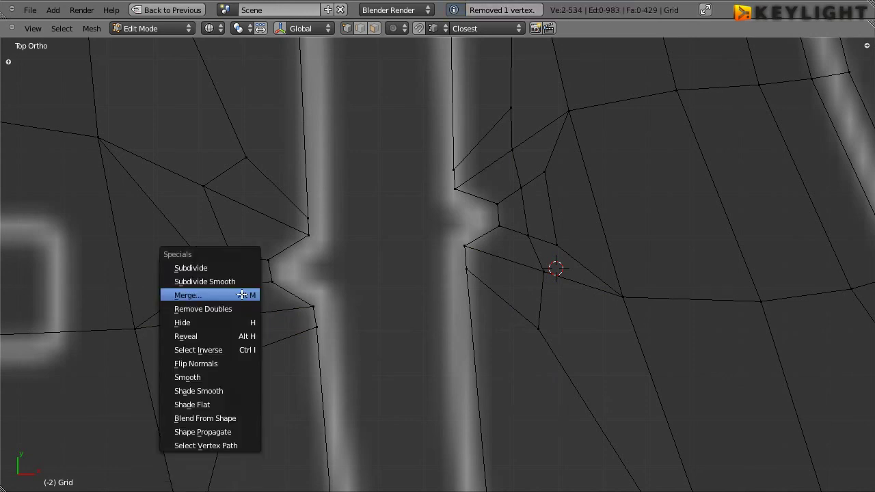
click(242, 295)
click(242, 294)
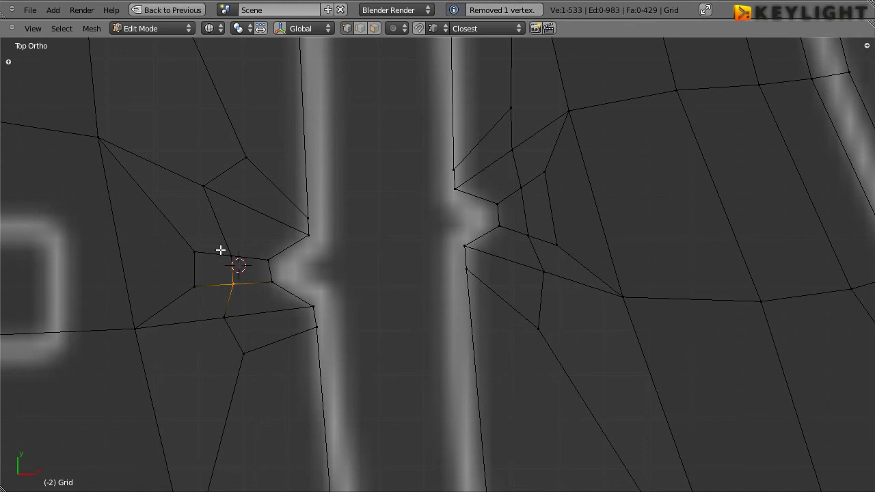
shift+right_click(236, 254)
key(w)
click(238, 253)
click(238, 252)
- Merge the vertex above the left notch and the upper pair left of it at center
shift+right_click(214, 192)
key(w)
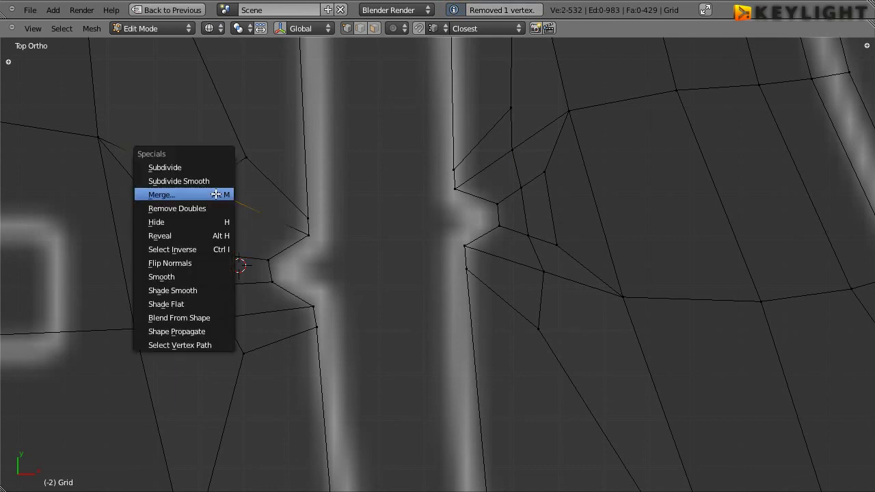
click(216, 194)
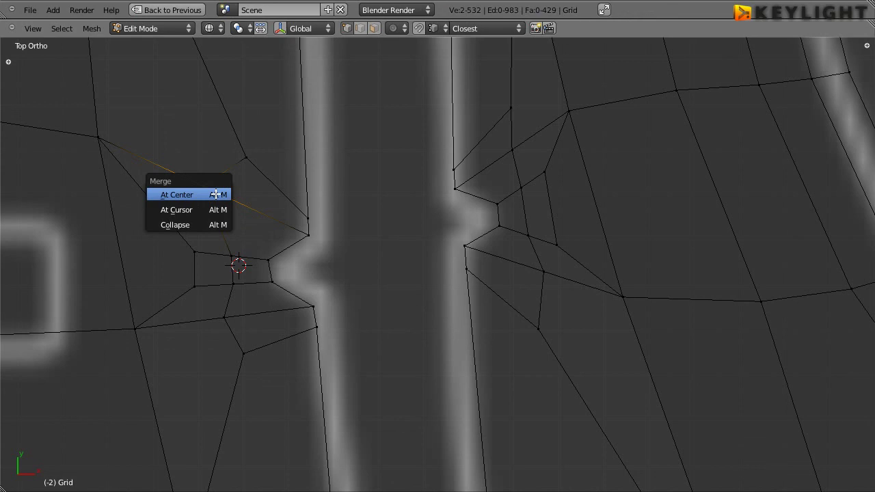
click(216, 194)
key(a)
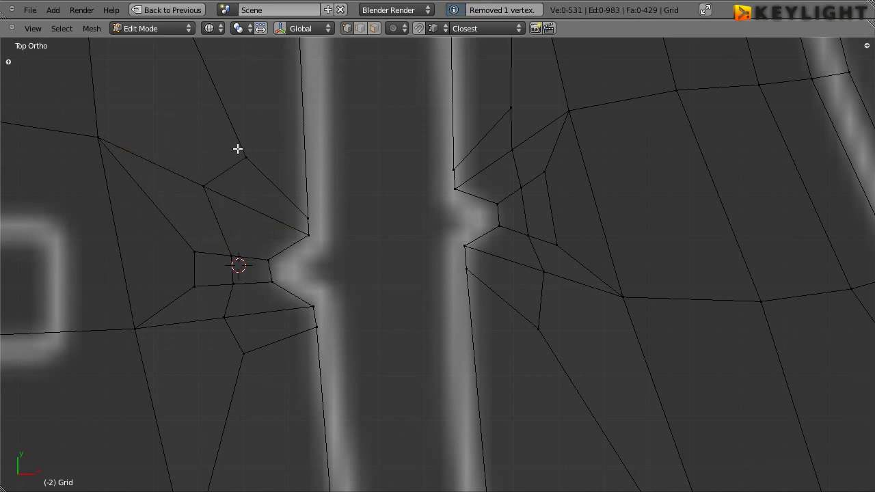
drag(237, 148, 266, 167)
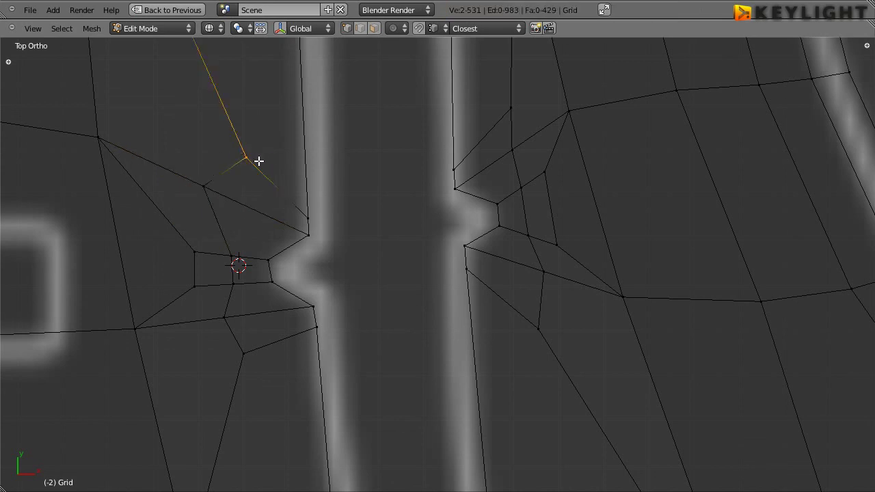
key(w)
click(257, 160)
click(256, 160)
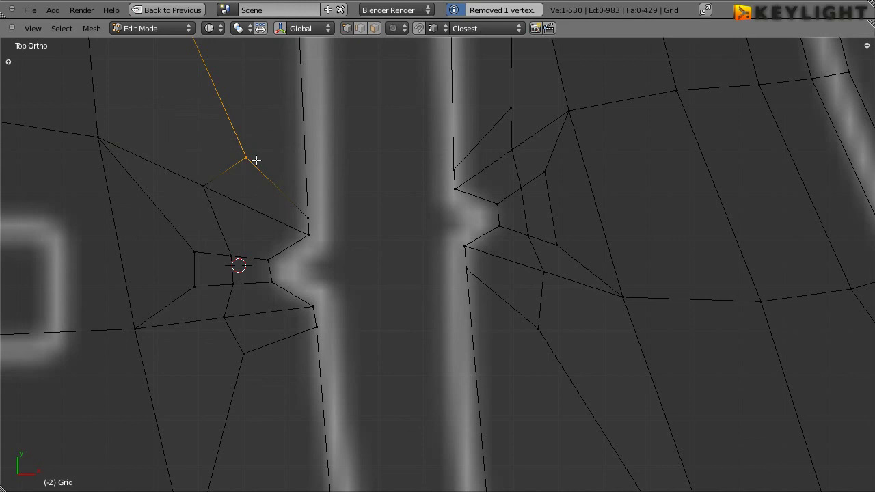
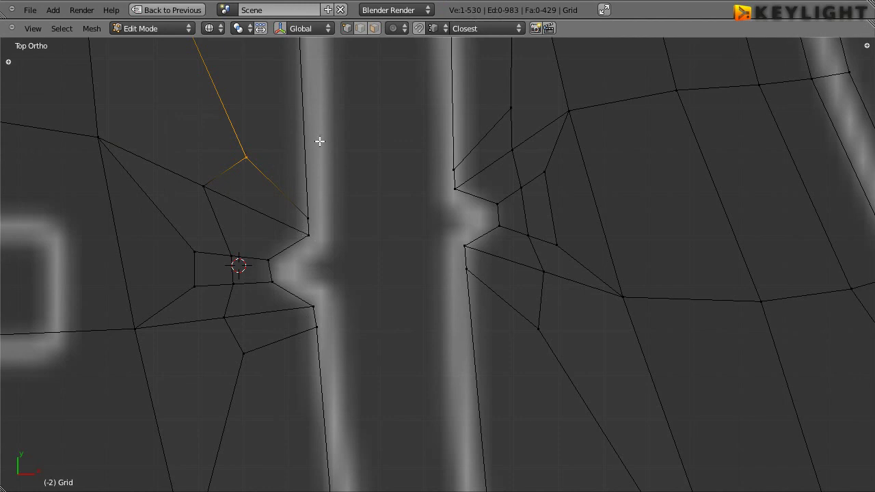
- Lasso-select the mesh vertices around the left and right f-hole notches
ctrl+drag(343, 163, 338, 156)
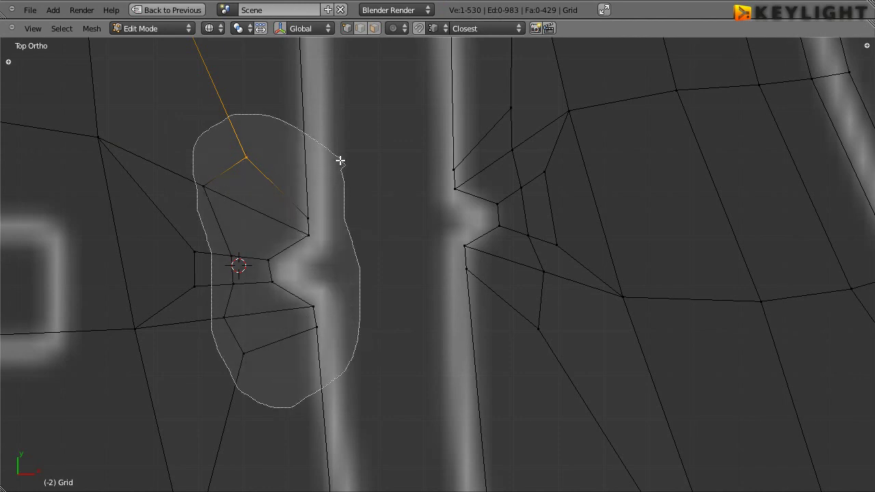
mouse_move(411, 152)
ctrl+mouse_down()
mouse_move(560, 174)
mouse_move(428, 185)
mouse_move(424, 126)
ctrl+mouse_up()
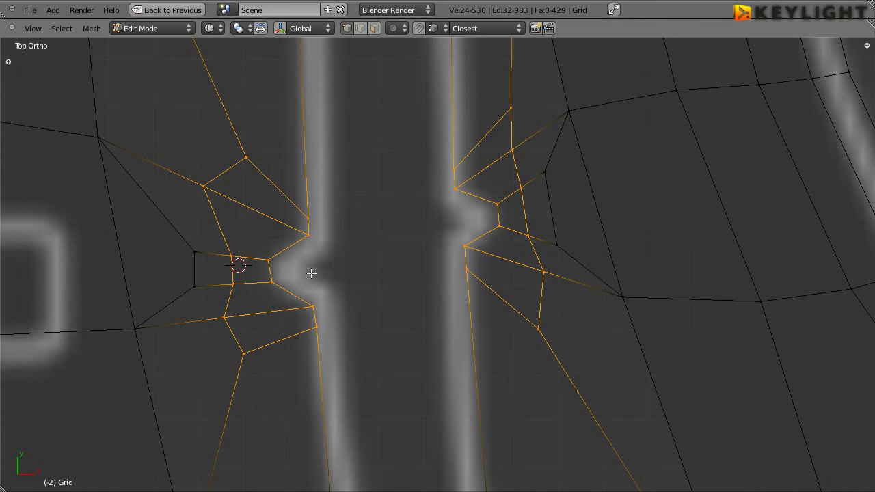
scroll(311, 274, down, 3)
scroll(311, 273, down, 3)
scroll(348, 269, down, 1)
scroll(342, 271, down, 1)
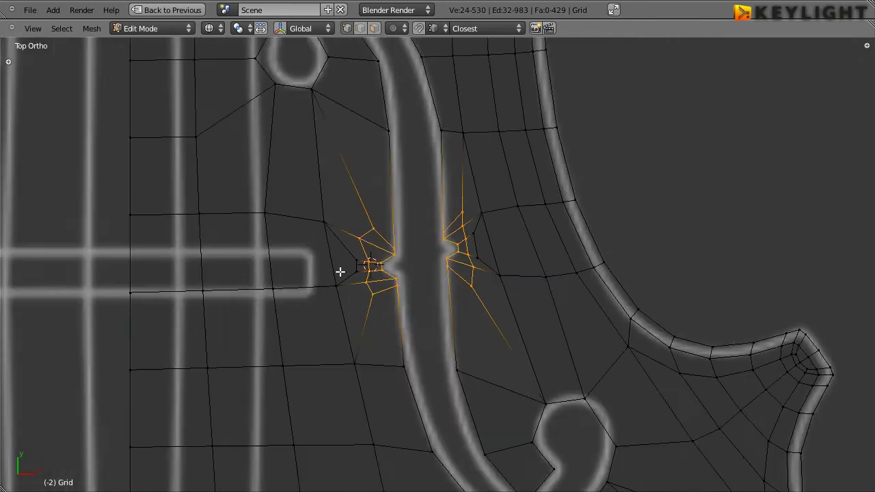
scroll(353, 271, down, 2)
scroll(370, 271, down, 1)
scroll(370, 272, up, 6)
scroll(374, 264, down, 1)
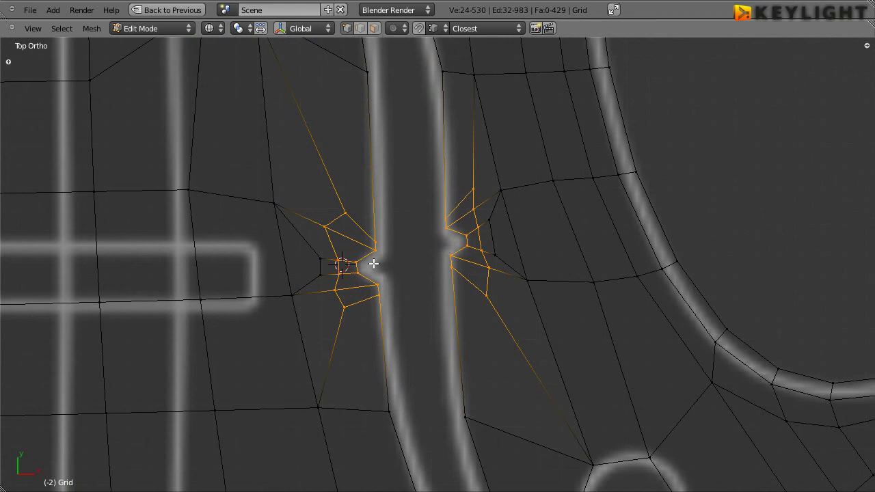
- In Object Mode, add a level-2 Subsurf modifier to the violin top with Ctrl+2
key(Tab)
scroll(373, 263, down, 3)
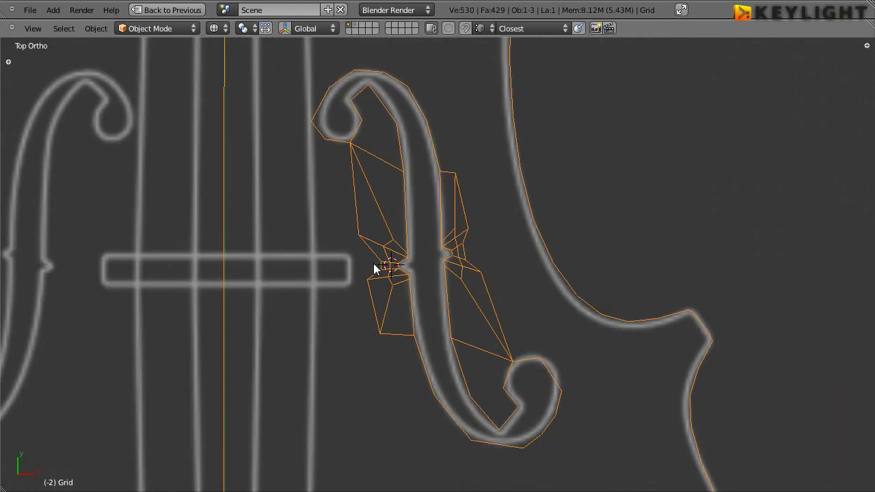
scroll(373, 263, down, 2)
scroll(373, 263, up, 5)
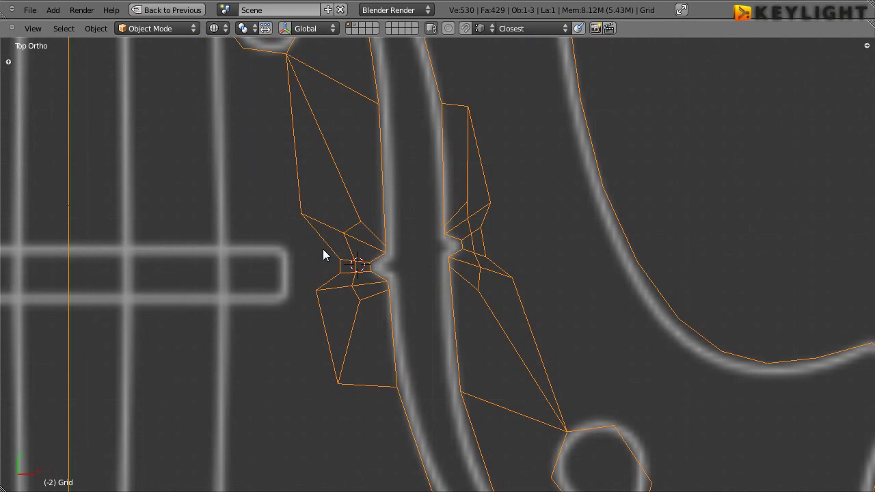
key(ctrl+2)
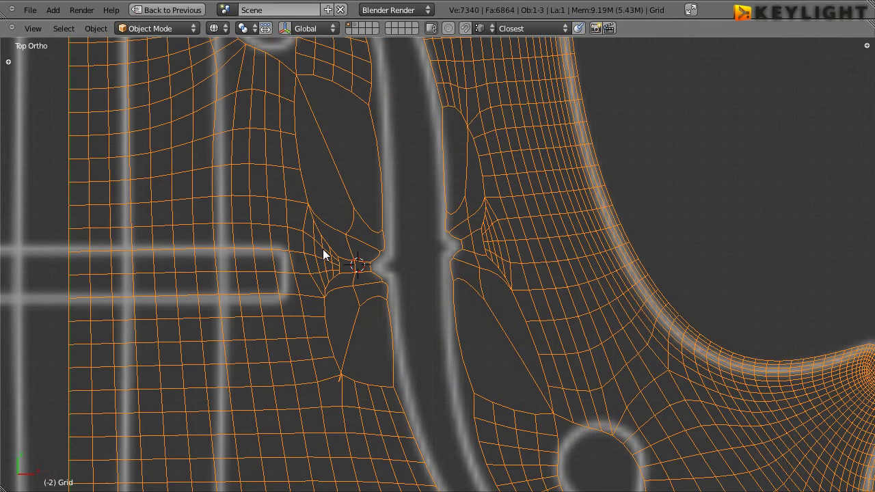
- Back in Edit Mode, toggle solid and wireframe shading to inspect the smoothed notch rim
key(Tab)
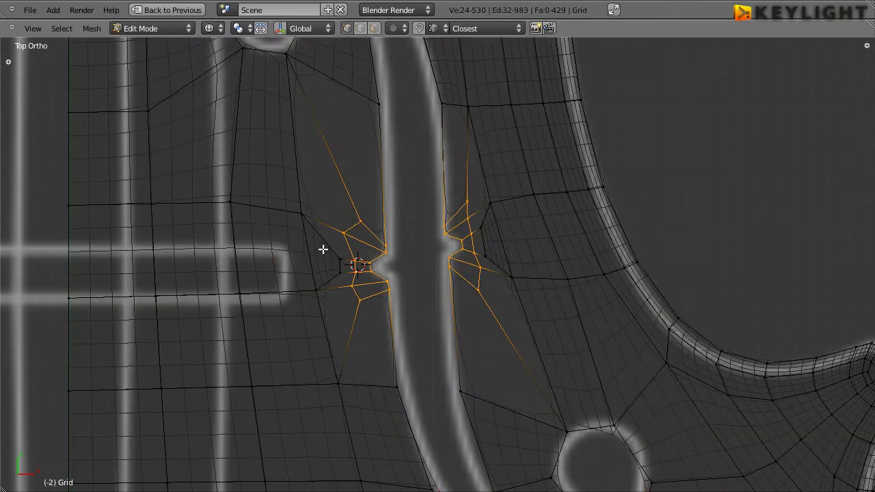
key(z)
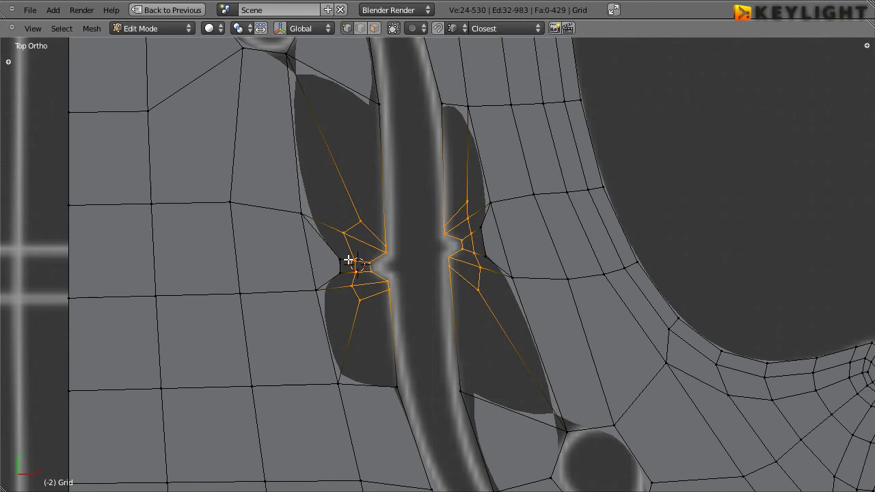
scroll(348, 260, down, 5)
scroll(349, 260, down, 4)
scroll(408, 354, up, 6)
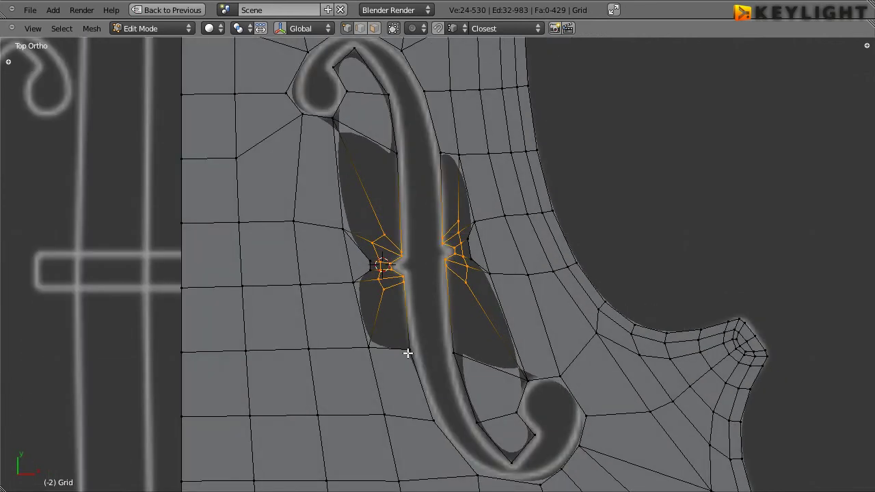
scroll(412, 355, up, 2)
key(z)
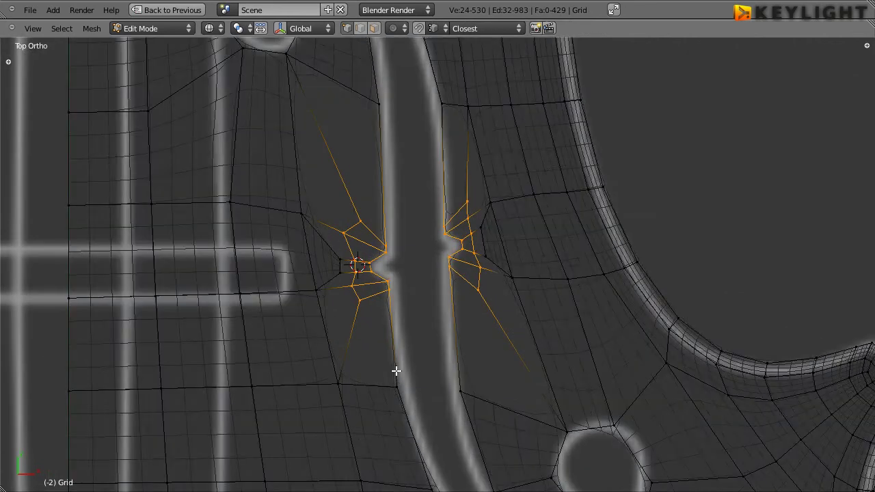
scroll(395, 371, up, 2)
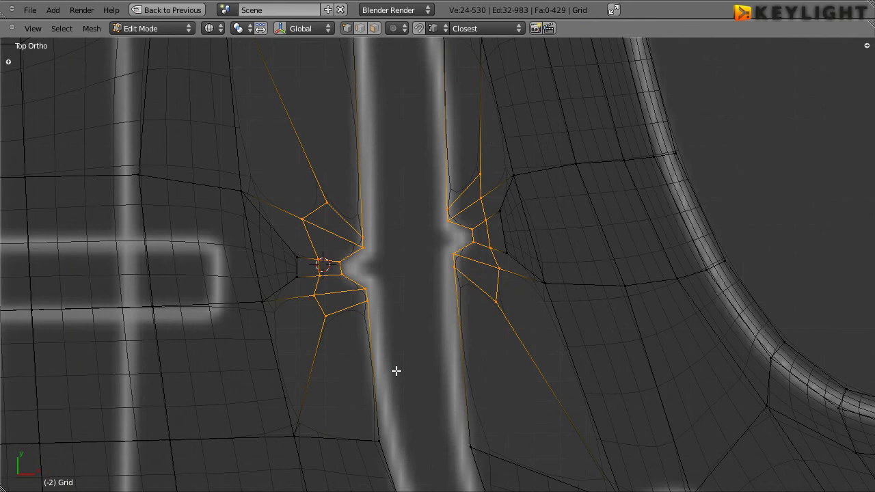
- Delete the Subsurf modifier and maximize the Top view
key(ctrl+Up)
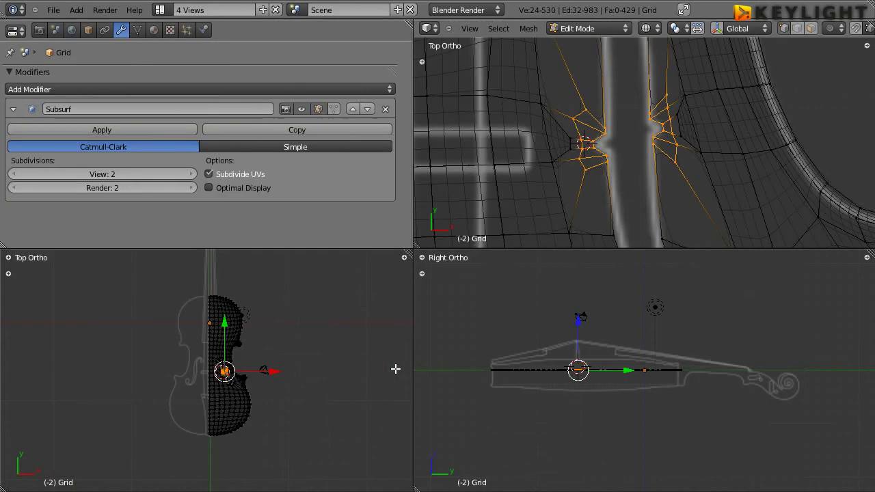
click(387, 109)
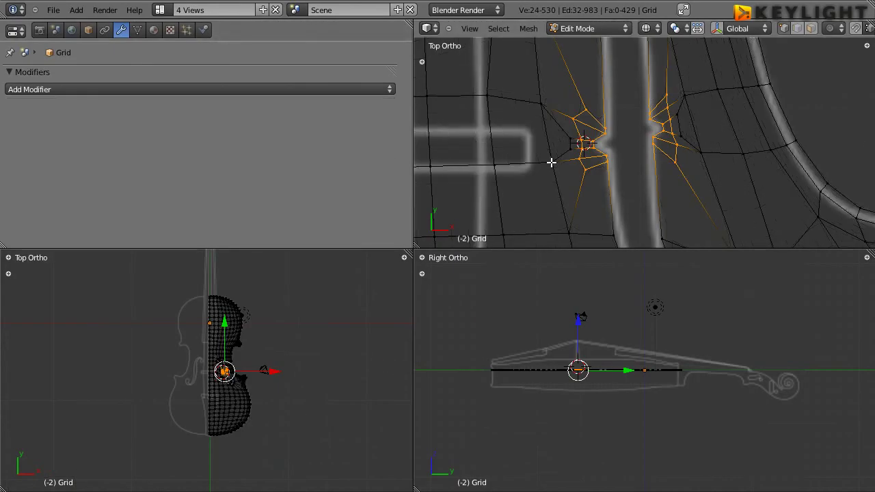
key(ctrl+Up)
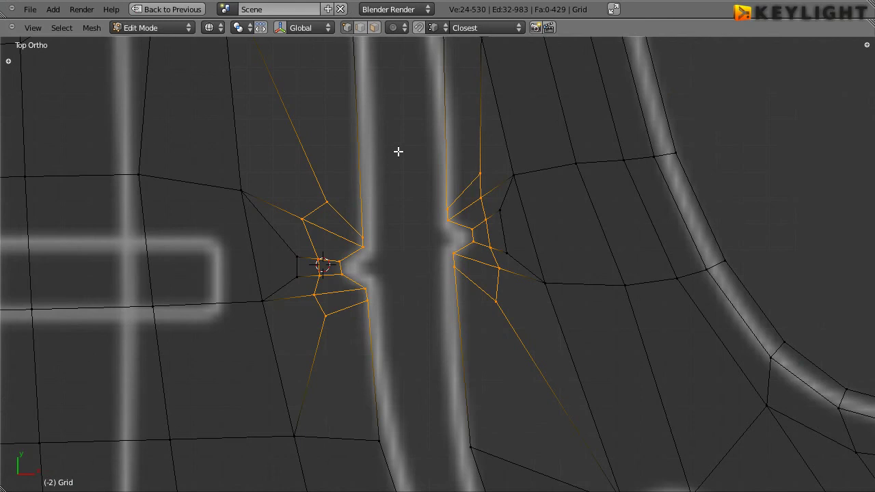
- Switch to Edge select mode and save the .blend file
click(374, 30)
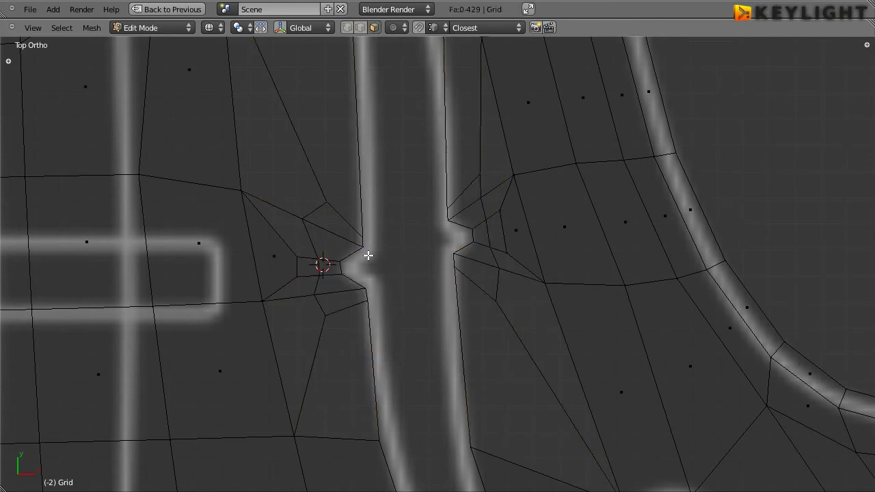
scroll(305, 179, down, 1)
key(ctrl+Tab)
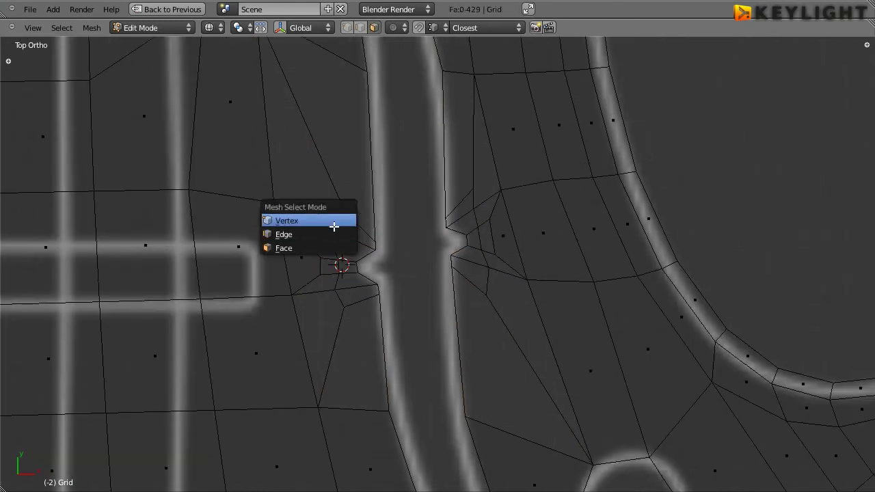
click(330, 233)
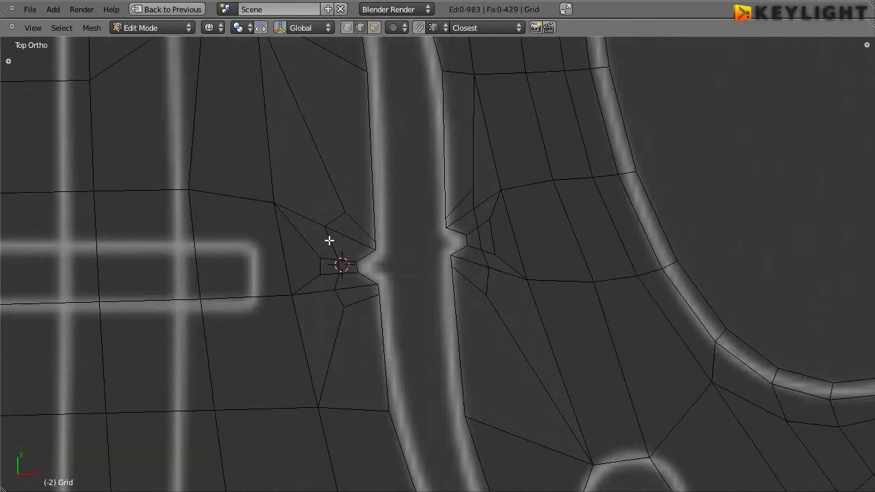
key(ctrl+s)
click(375, 367)
- Fill faces between edge pairs beside the notch, from the gap below it up to a tall face above
right_click(364, 401)
shift+right_click(362, 302)
key(f)
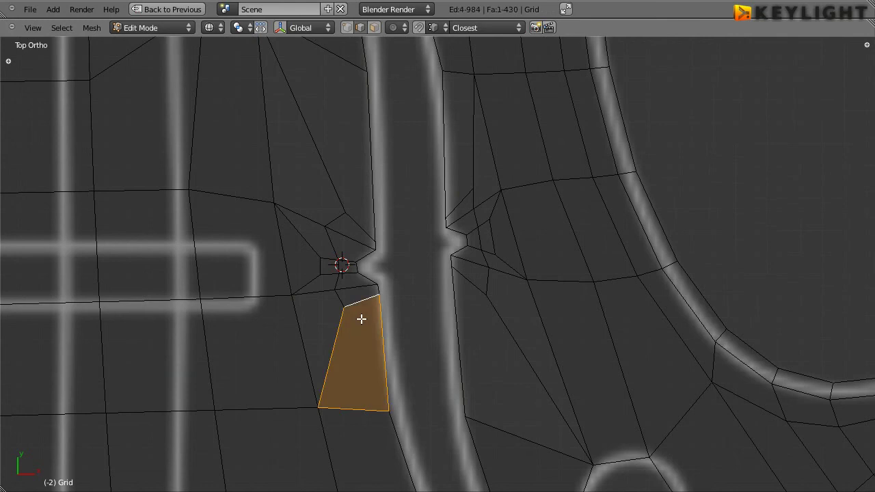
right_click(361, 302)
shift+right_click(356, 287)
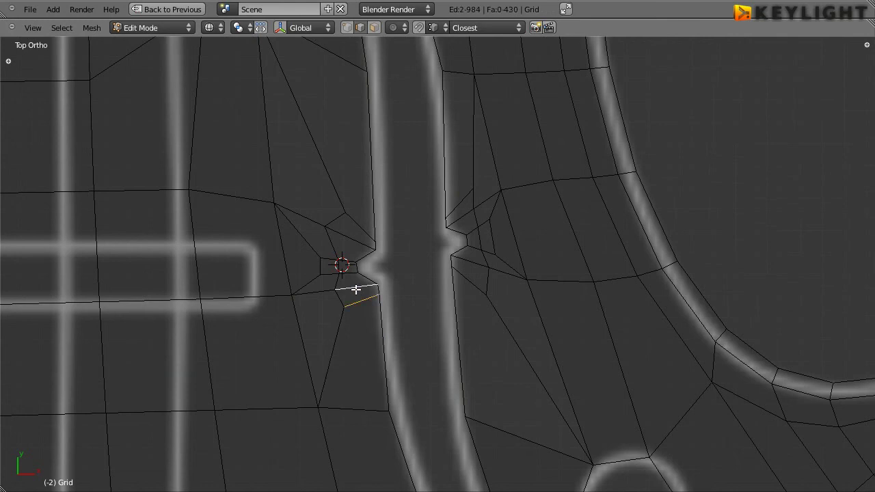
key(f)
right_click(350, 284)
shift+right_click(348, 272)
key(f)
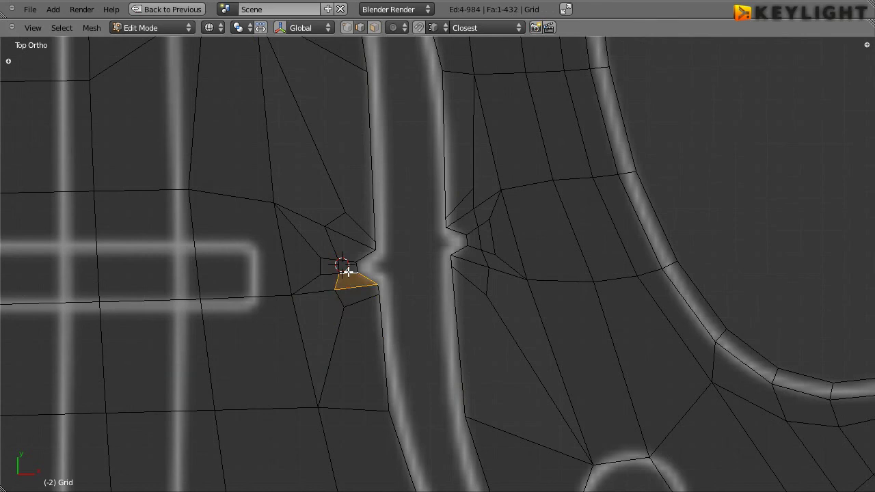
right_click(347, 272)
click(409, 161)
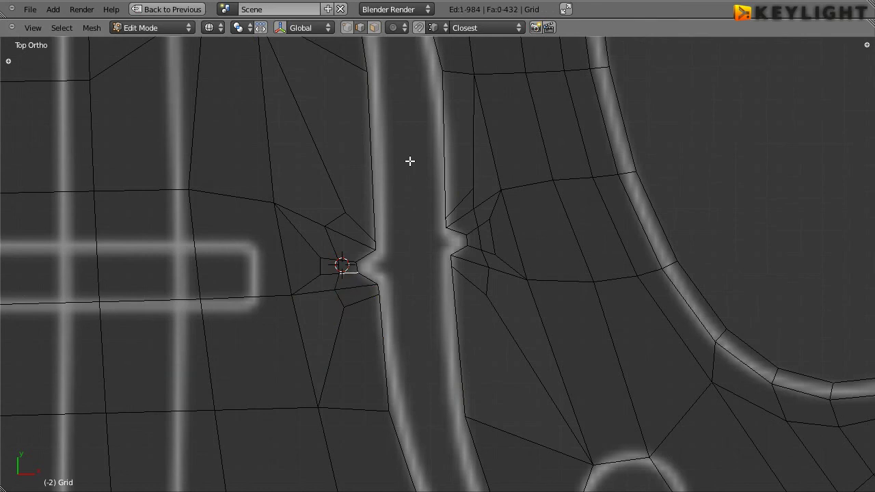
key(f)
right_click(347, 260)
shift+right_click(350, 238)
shift+right_click(362, 225)
shift+right_click(351, 239)
key(f)
right_click(348, 237)
shift+right_click(361, 226)
key(f)
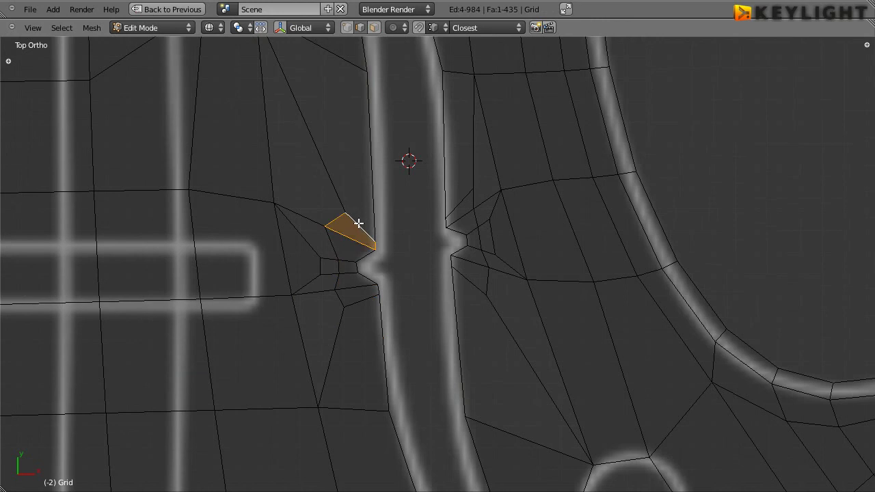
right_click(360, 224)
shift+right_click(346, 62)
key(f)
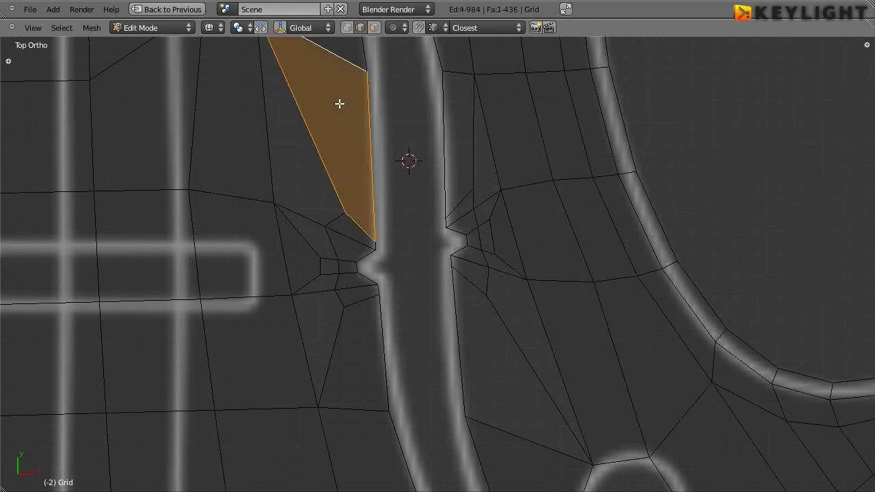
- Bridge the next column of edges with faces, ending with the long face above the notch
key(a)
right_click(332, 351)
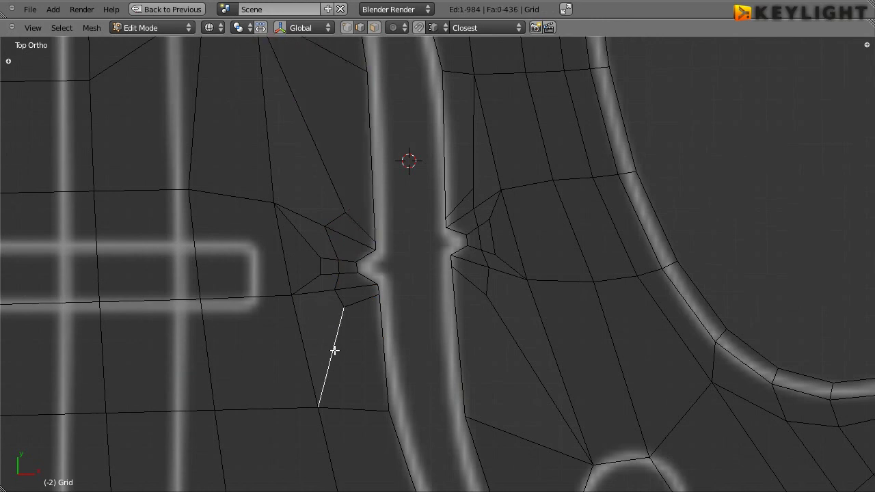
shift+right_click(322, 292)
key(f)
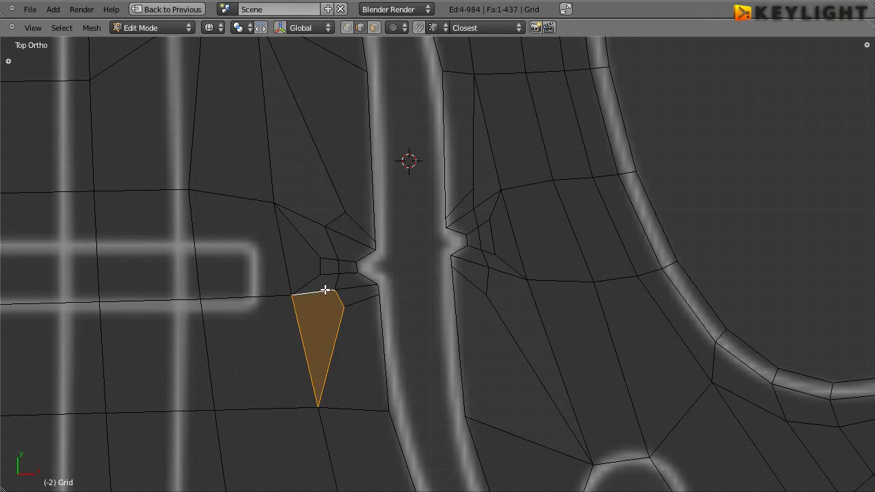
right_click(321, 290)
shift+right_click(328, 274)
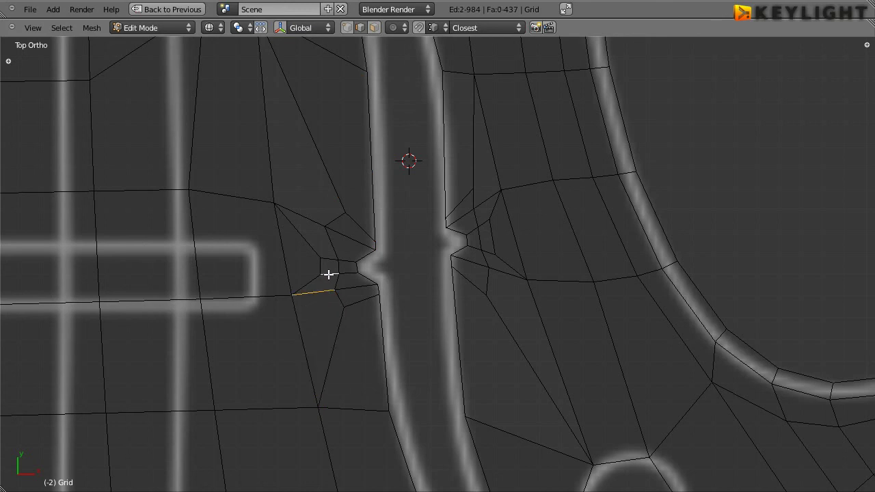
key(f)
right_click(328, 274)
key(f)
right_click(324, 258)
shift+right_click(313, 224)
key(f)
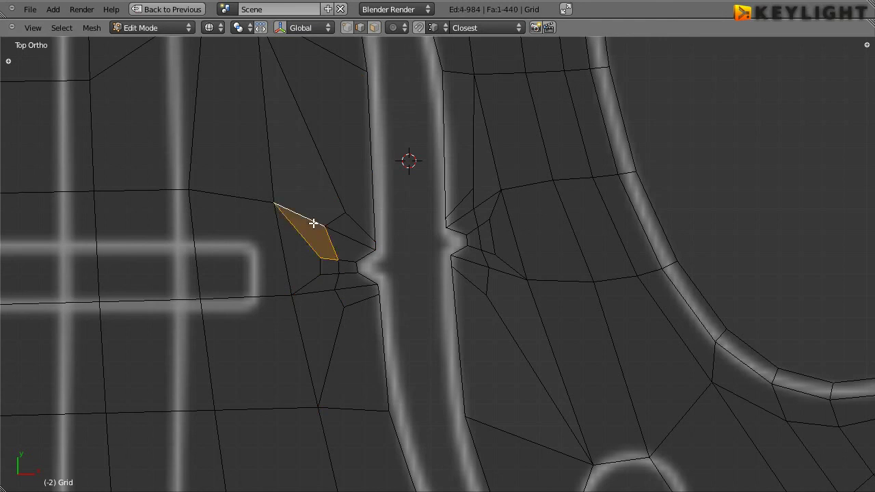
right_click(313, 223)
shift+right_click(314, 131)
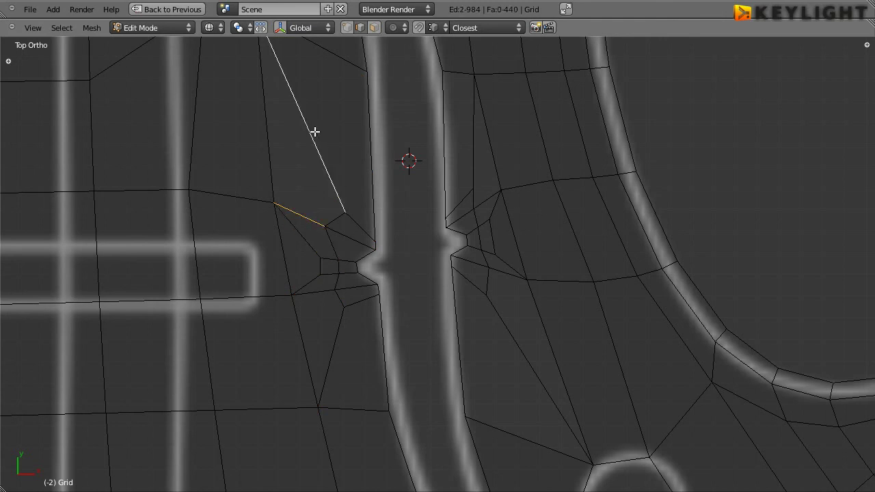
key(f)
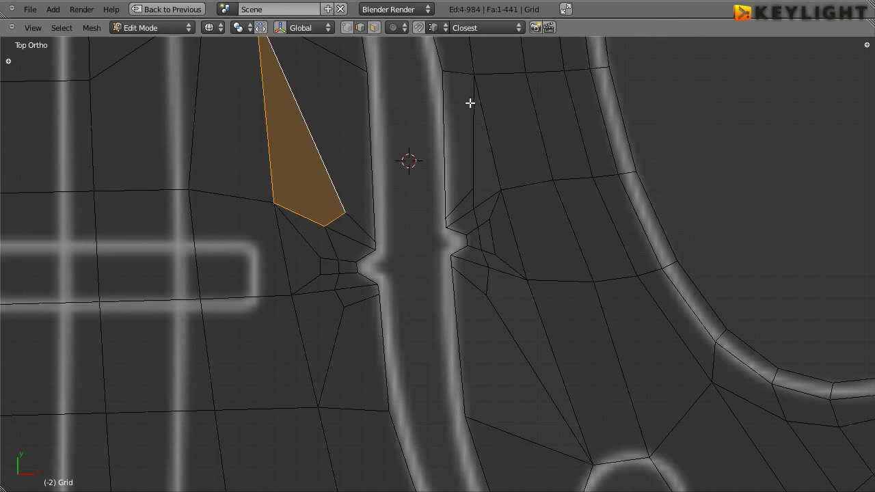
- Fill faces along the right-side edges, from the top edge down past the notch
right_click(459, 73)
shift+right_click(459, 203)
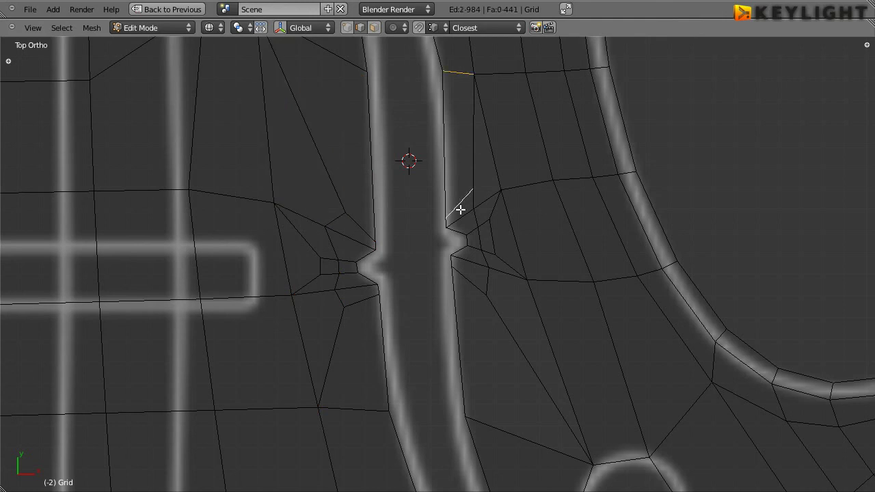
key(f)
right_click(455, 205)
shift+right_click(461, 216)
key(f)
right_click(461, 217)
key(f)
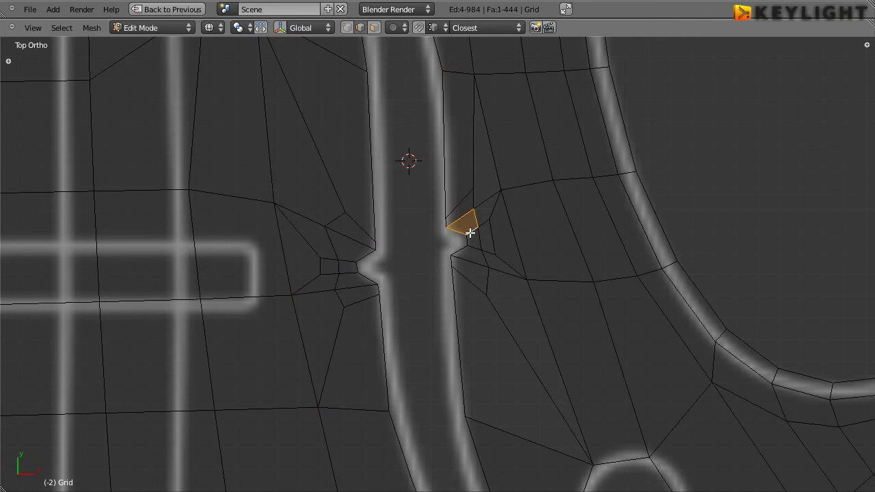
right_click(469, 233)
key(f)
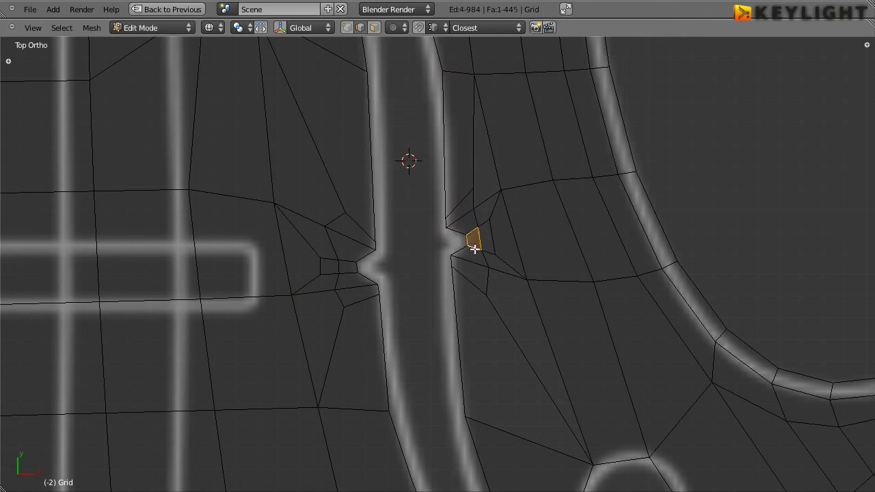
right_click(471, 257)
key(f)
right_click(468, 273)
shift+right_click(468, 276)
key(f)
right_click(469, 281)
shift+right_click(492, 426)
key(f)
- Fill triangles and a thin sliver beside the notch, then the long face down to the lower curve
right_click(473, 139)
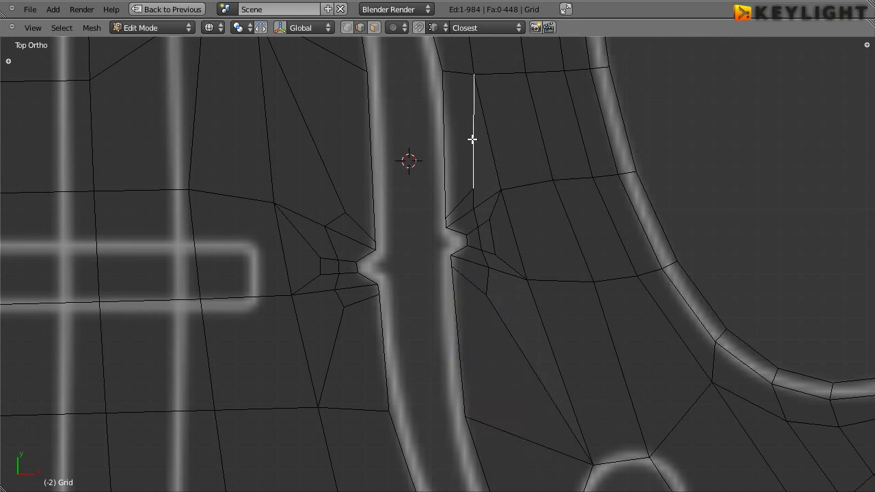
shift+right_click(487, 198)
key(f)
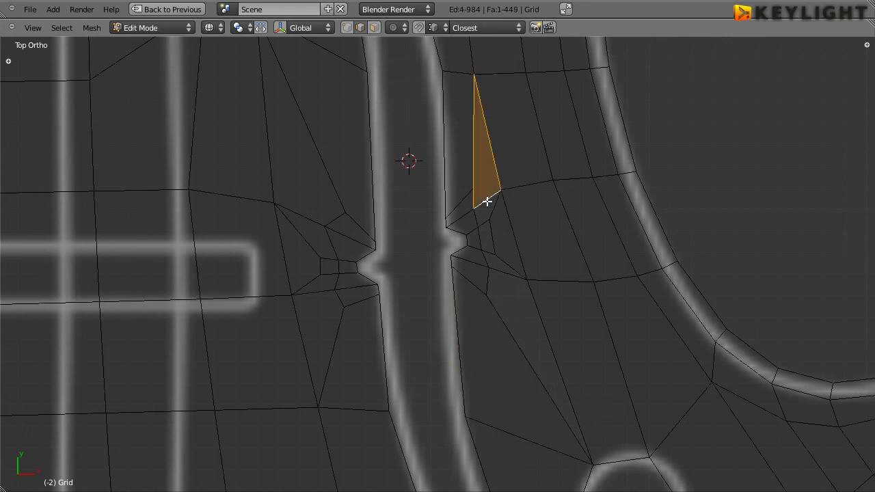
right_click(486, 198)
key(f)
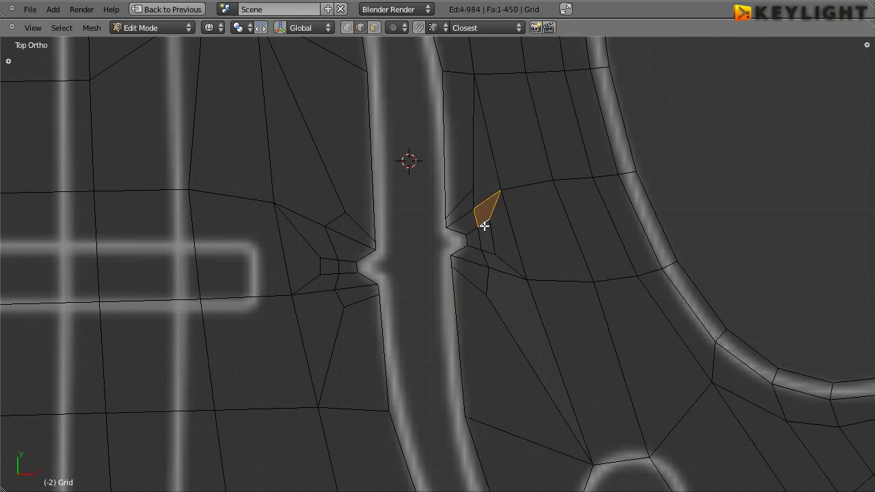
right_click(483, 222)
key(f)
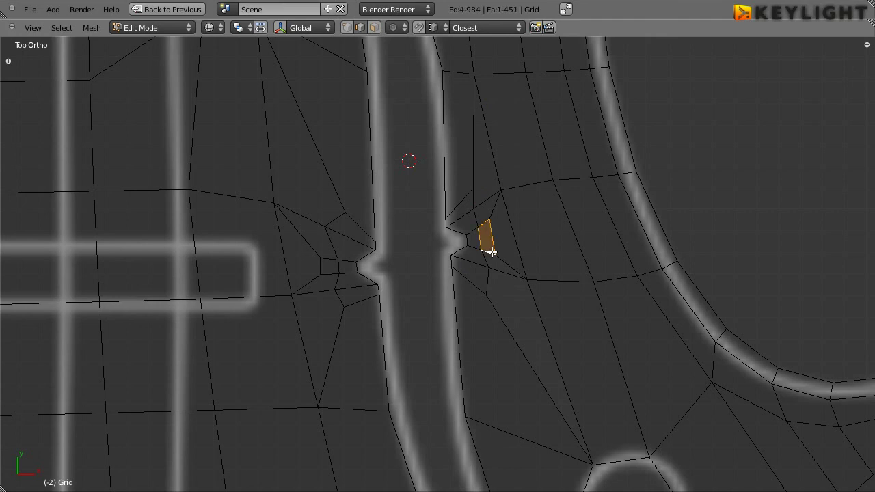
right_click(495, 257)
right_click(488, 251)
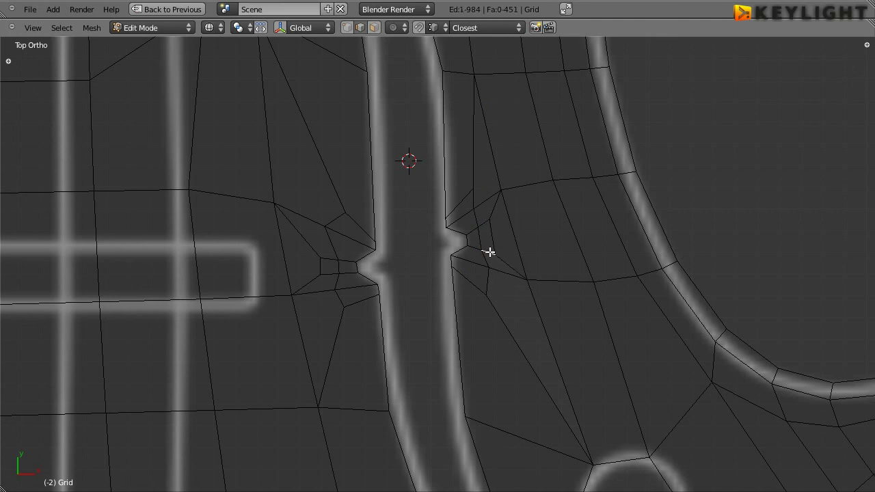
shift+right_click(504, 270)
key(f)
right_click(502, 271)
shift+right_click(503, 323)
key(f)
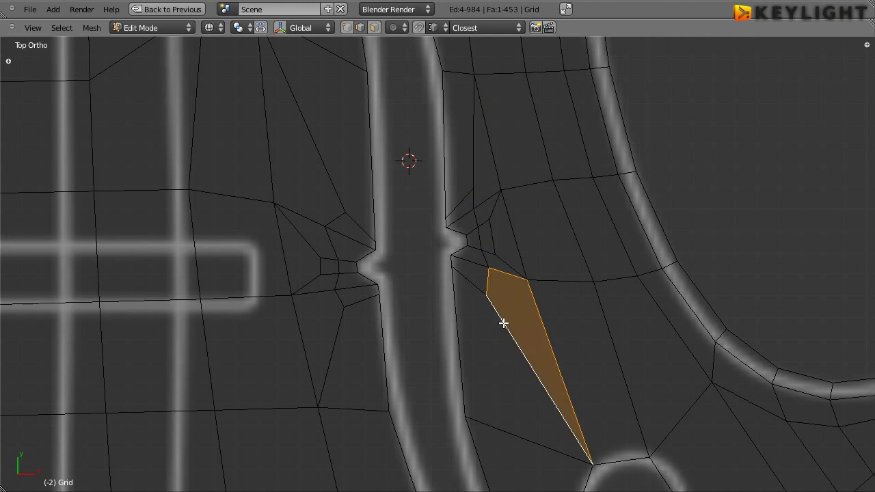
- In Face select mode, use Select > Quads to check which faces are four-sided
click(374, 28)
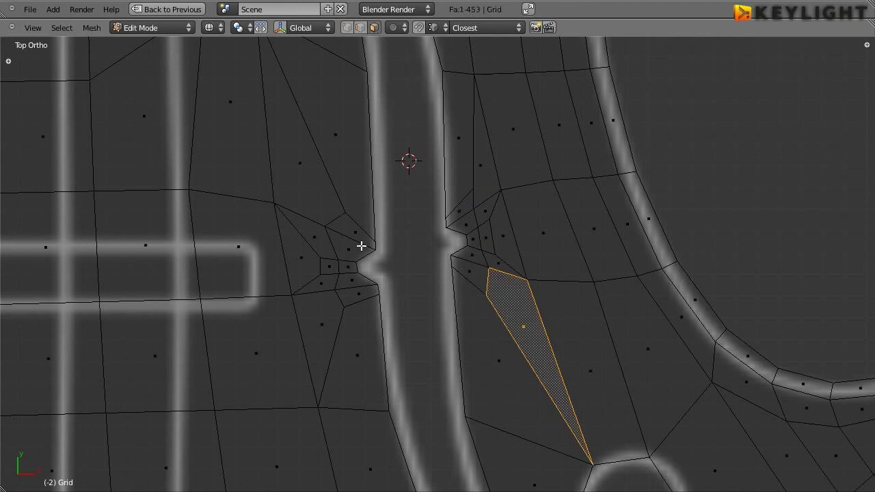
click(63, 31)
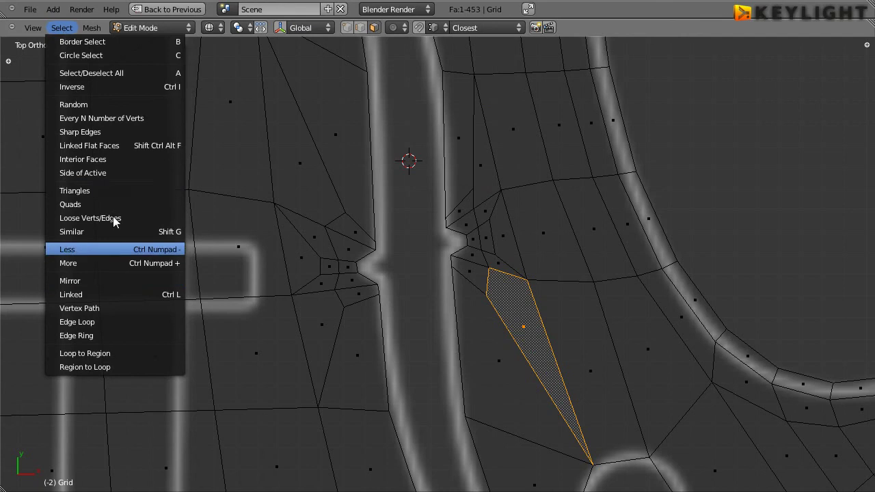
click(112, 193)
scroll(291, 309, down, 3)
scroll(291, 318, down, 4)
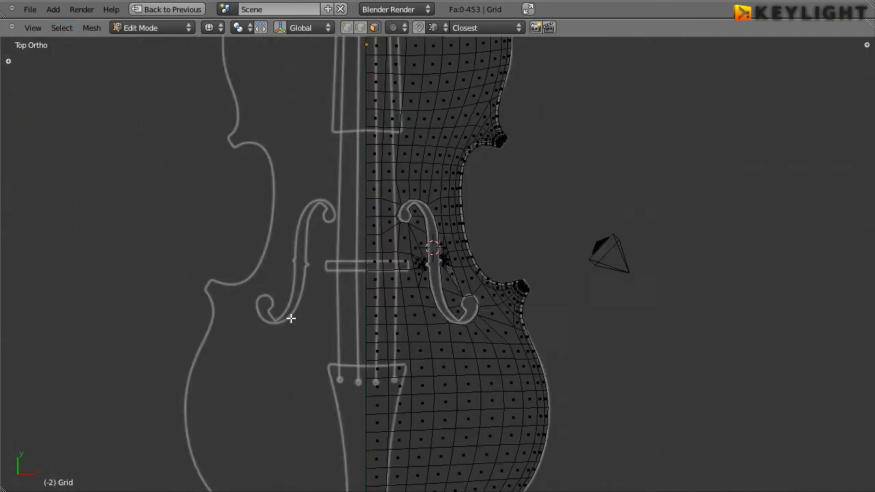
scroll(291, 318, down, 2)
scroll(376, 283, up, 3)
scroll(379, 284, up, 5)
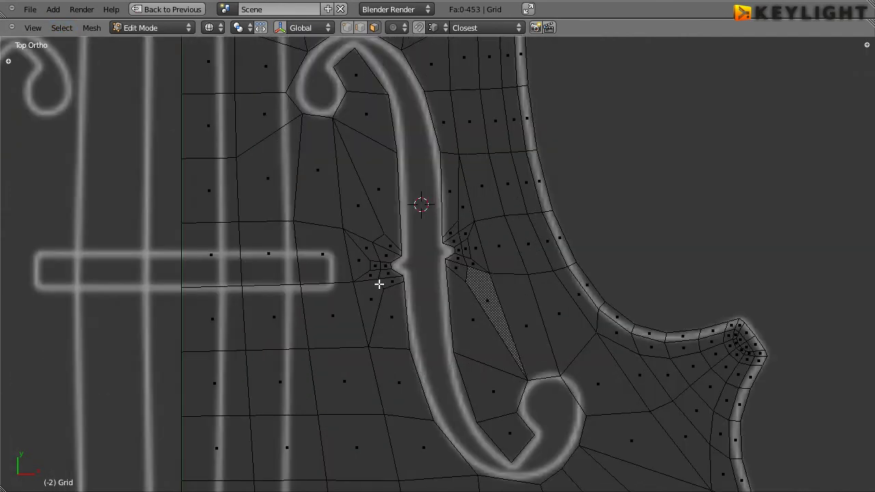
scroll(380, 283, up, 2)
click(63, 28)
click(126, 205)
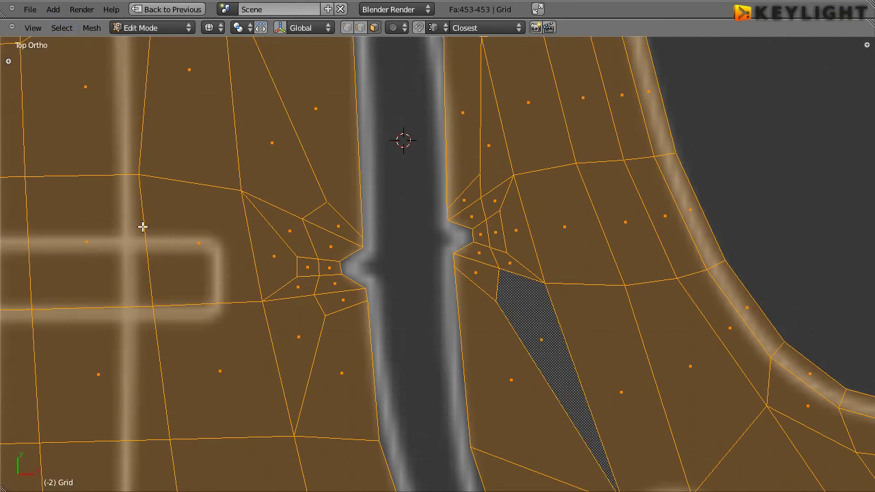
scroll(303, 283, down, 3)
scroll(303, 283, down, 2)
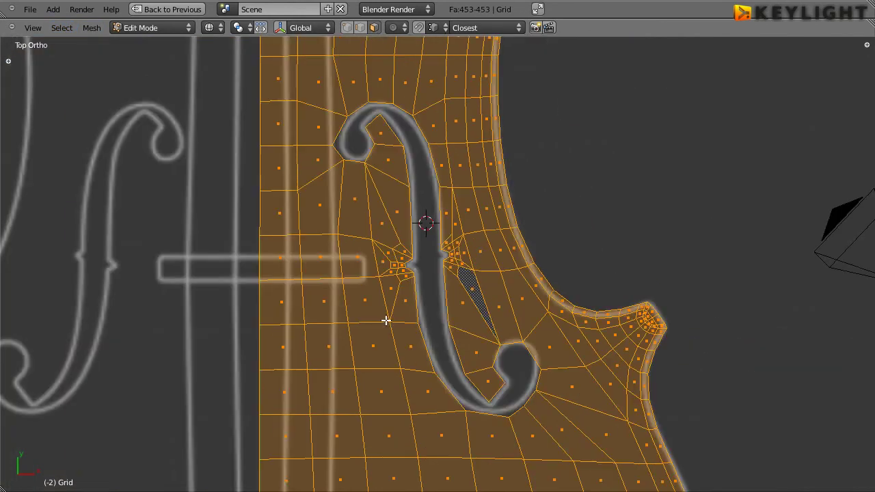
- Inspect the small faces at the left notch, briefly toggling to Object Mode to view the shape
right_click(368, 256)
scroll(358, 296, up, 4)
right_click(347, 268)
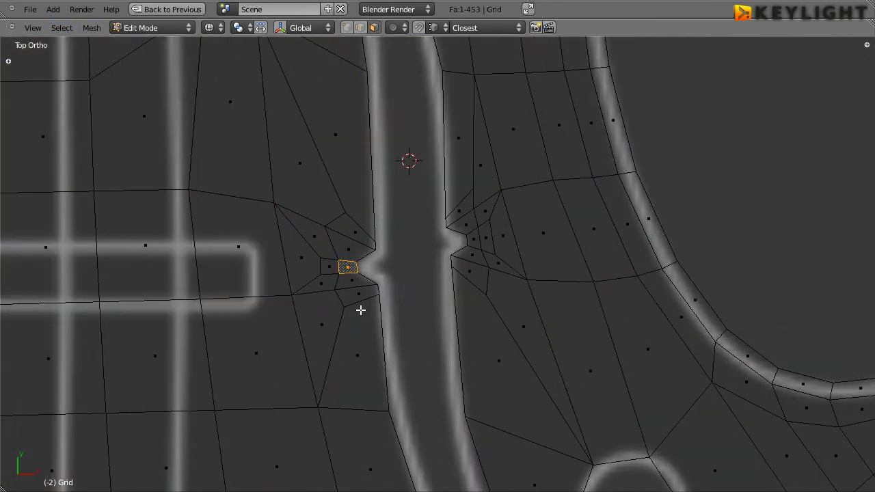
scroll(360, 310, down, 1)
key(Tab)
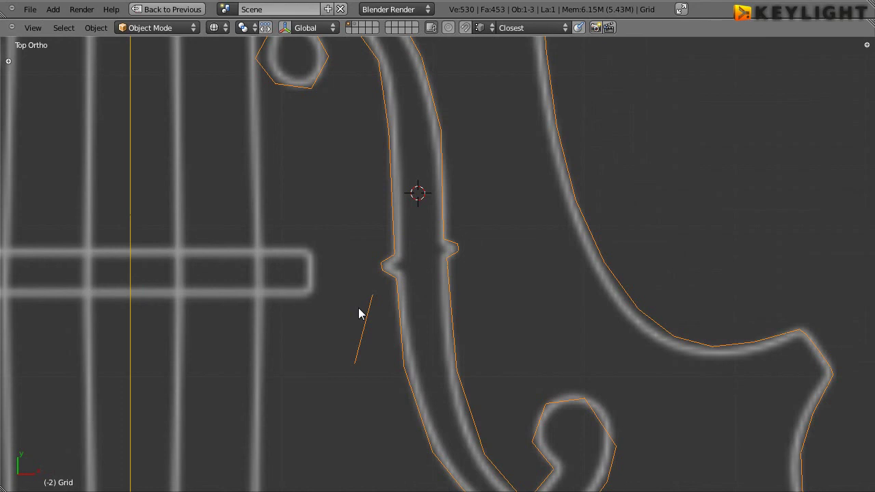
key(Tab)
key(Tab)
key(Tab)
key(Tab)
key(Tab)
scroll(347, 335, up, 2)
scroll(348, 334, up, 2)
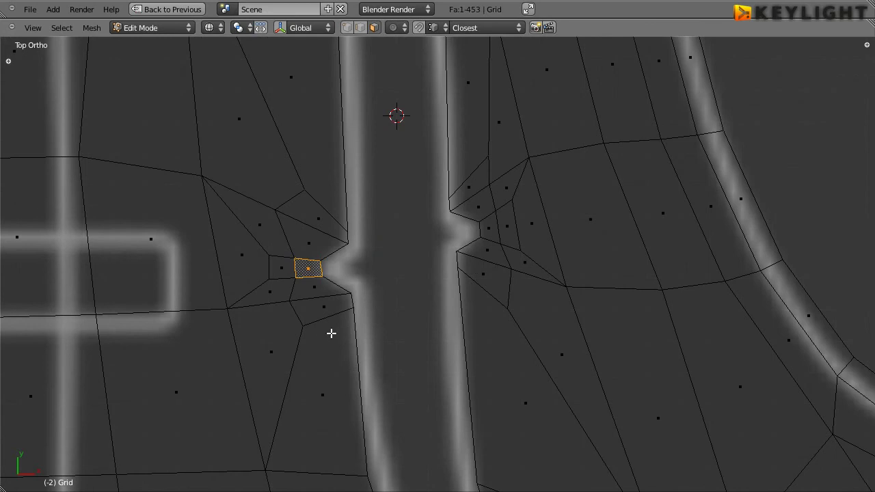
- In Vertex select mode, lasso-select the two stray vertices below the left notch
click(346, 27)
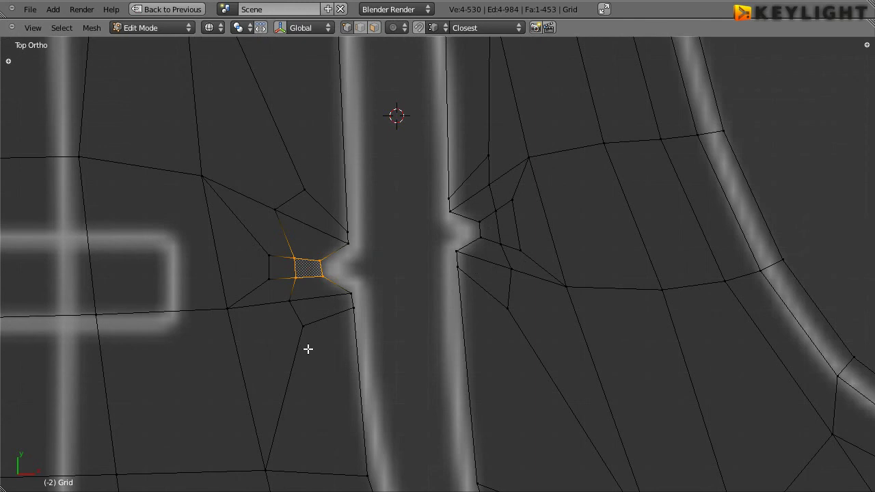
key(a)
ctrl+drag(308, 339, 324, 360)
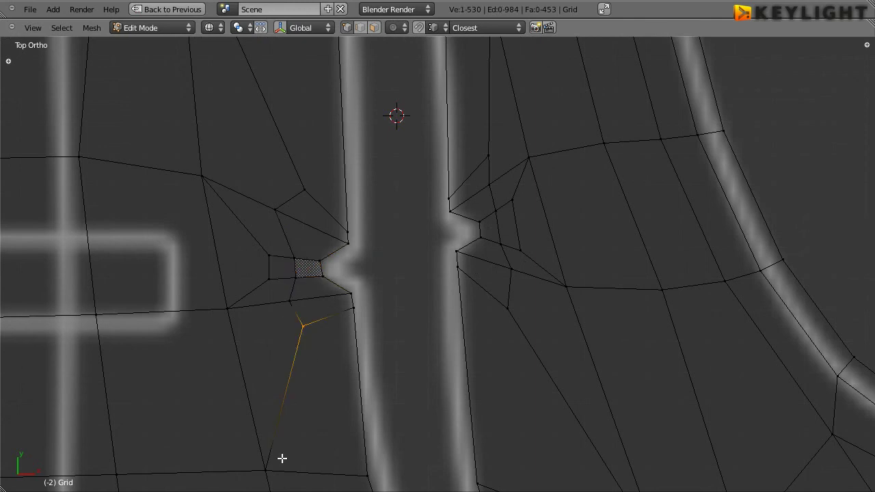
key(a)
mouse_move(277, 449)
ctrl+mouse_down()
mouse_move(273, 478)
mouse_move(284, 470)
ctrl+mouse_up()
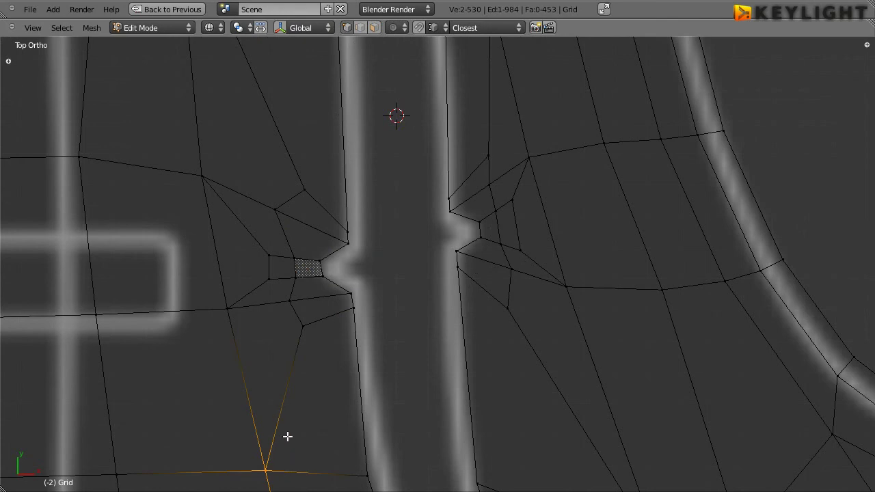
- Merge the two vertices at center via W > Merge and return to Object Mode
key(w)
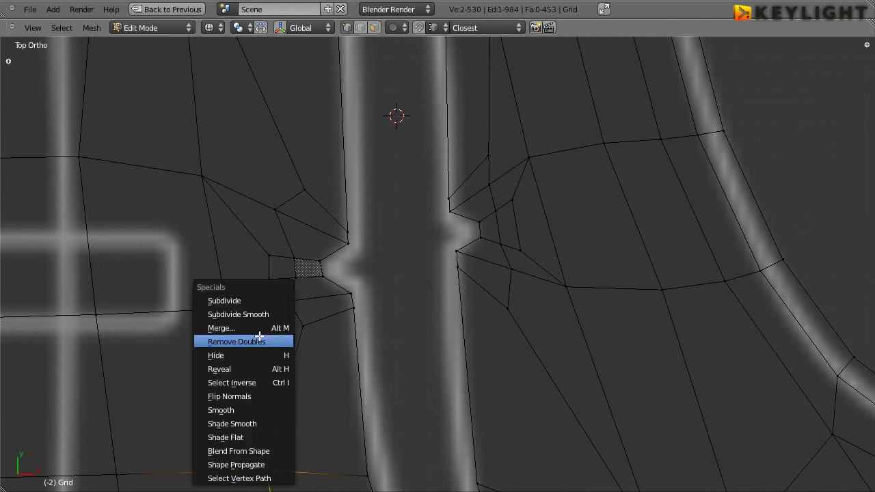
click(257, 332)
click(257, 333)
scroll(394, 287, down, 2)
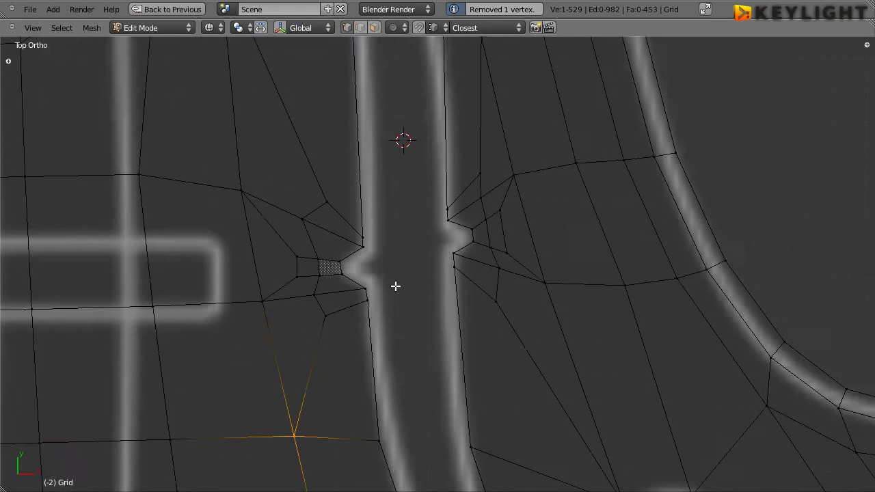
scroll(395, 285, down, 3)
key(Tab)
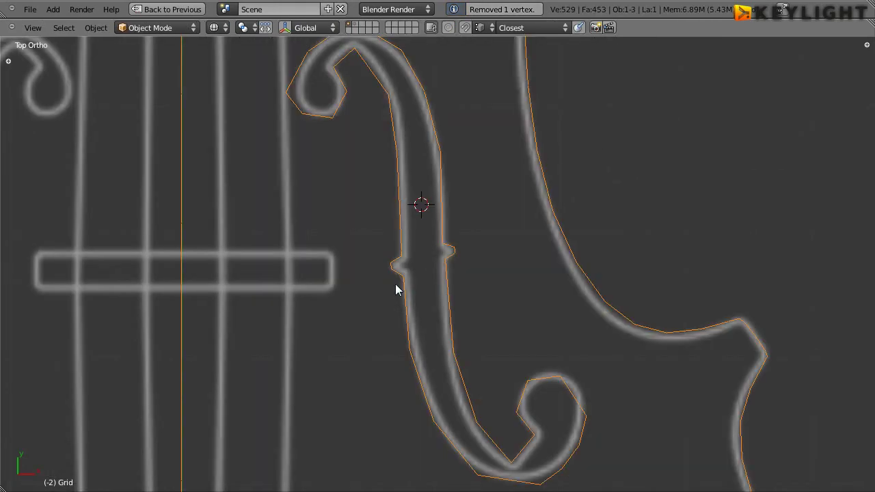
scroll(451, 235, down, 3)
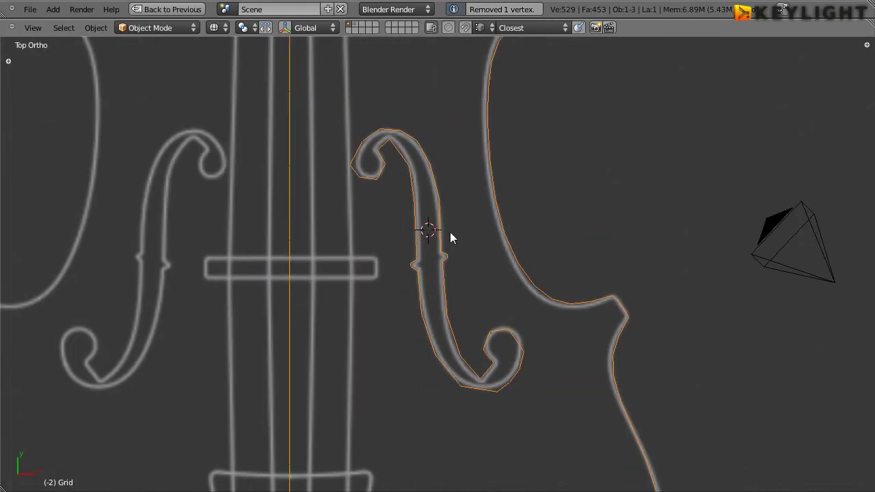
- In the four-view layout, add a level-2 Subsurf modifier to the violin top with Ctrl+2
key(ctrl+Right)
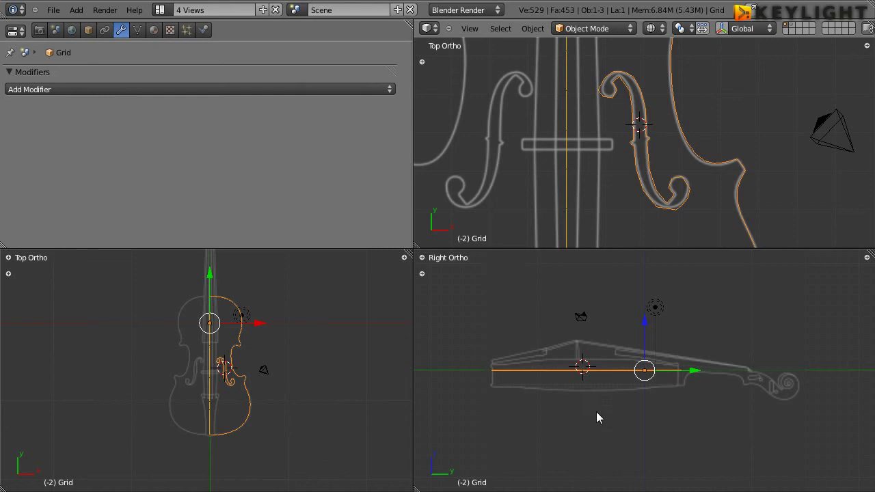
scroll(578, 403, up, 3)
scroll(544, 391, up, 4)
scroll(519, 384, down, 1)
scroll(511, 383, down, 2)
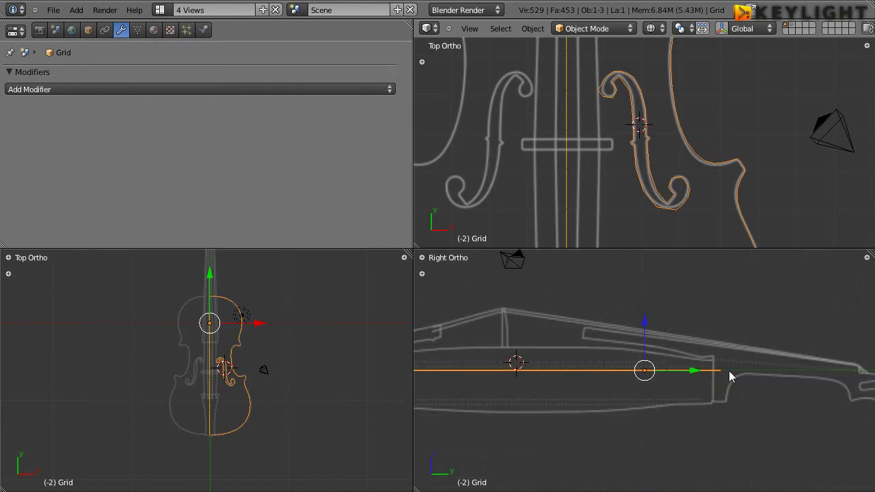
shift+middle_drag(506, 318, 642, 306)
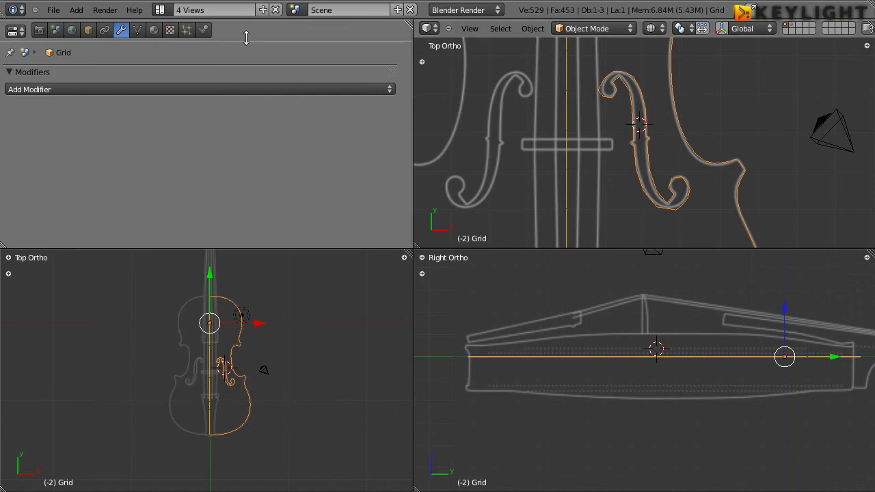
click(74, 89)
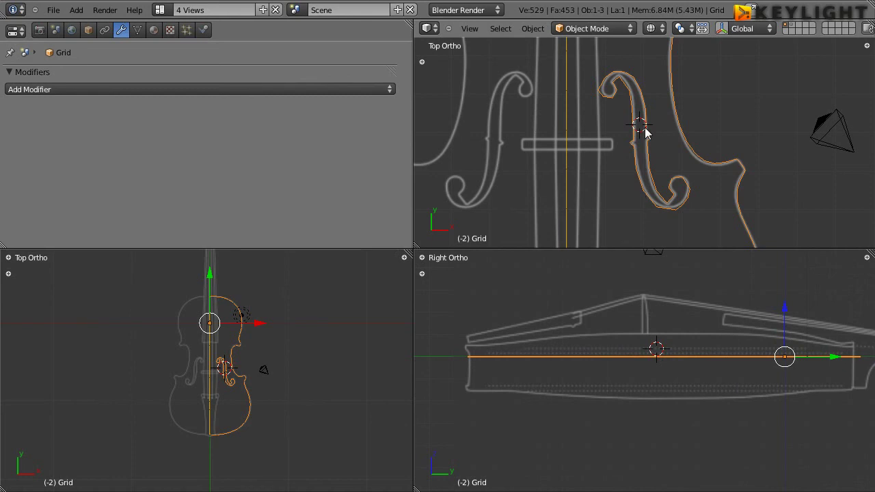
key(ctrl+2)
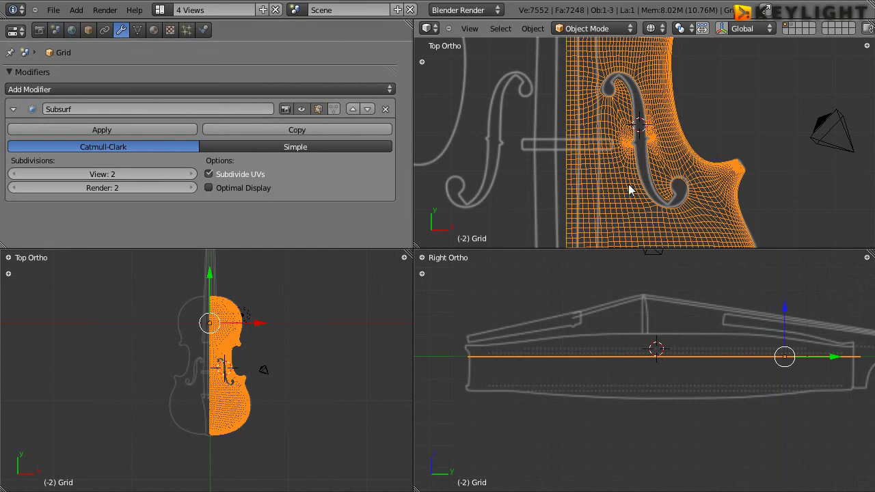
key(ctrl+Up)
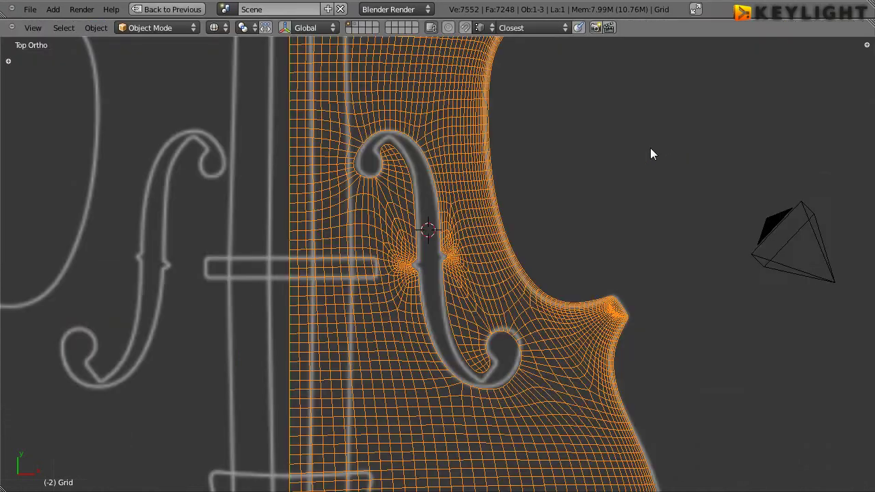
scroll(414, 280, up, 1)
scroll(403, 291, up, 3)
scroll(393, 301, up, 1)
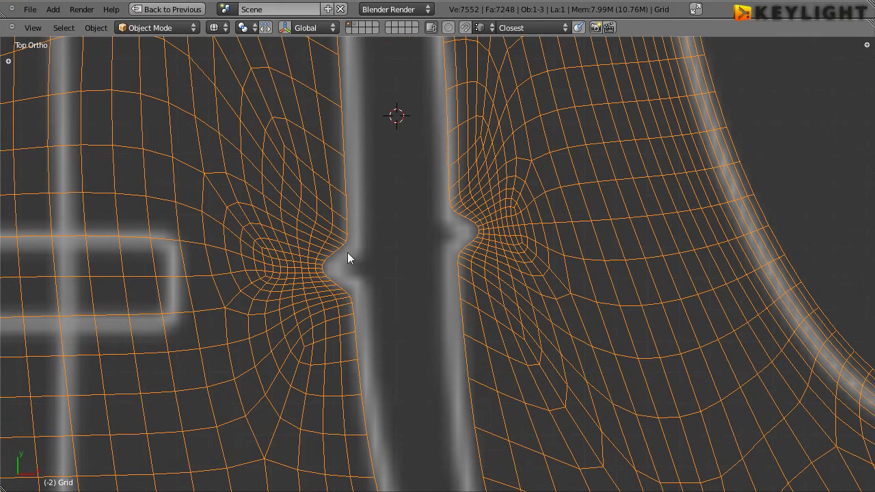
scroll(392, 278, down, 5)
scroll(392, 277, down, 3)
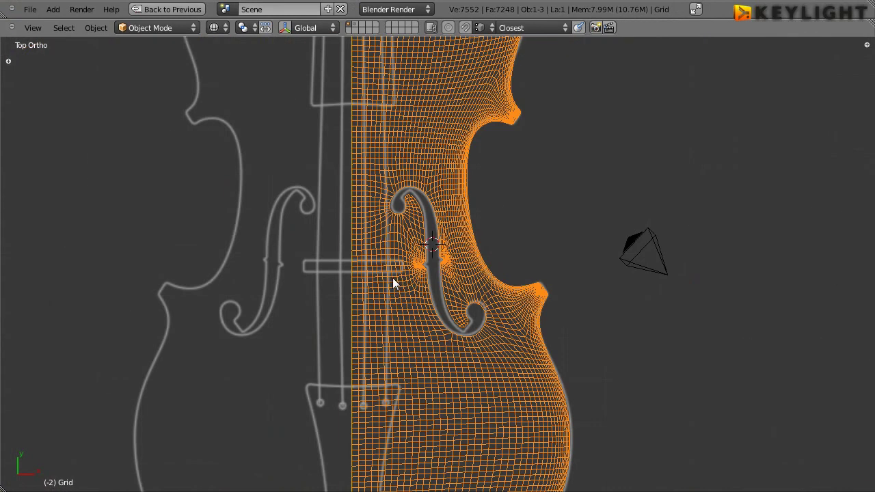
scroll(400, 287, up, 5)
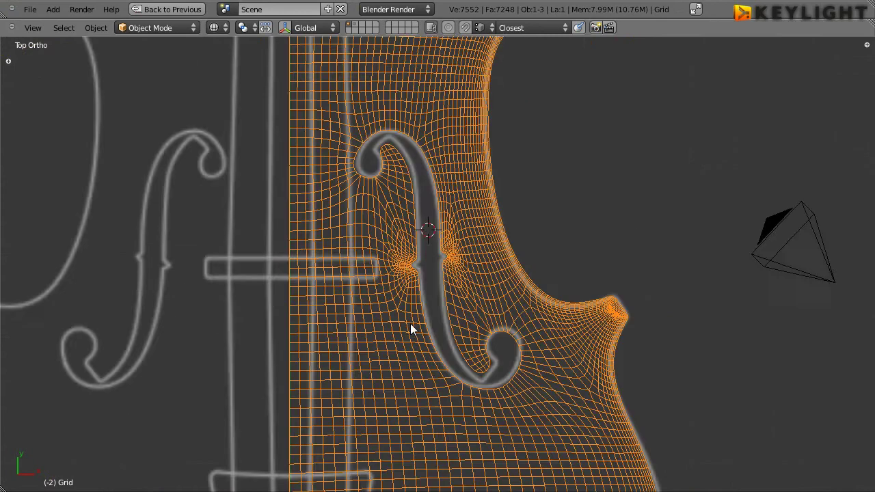
scroll(410, 328, up, 3)
scroll(400, 287, up, 2)
scroll(298, 277, down, 3)
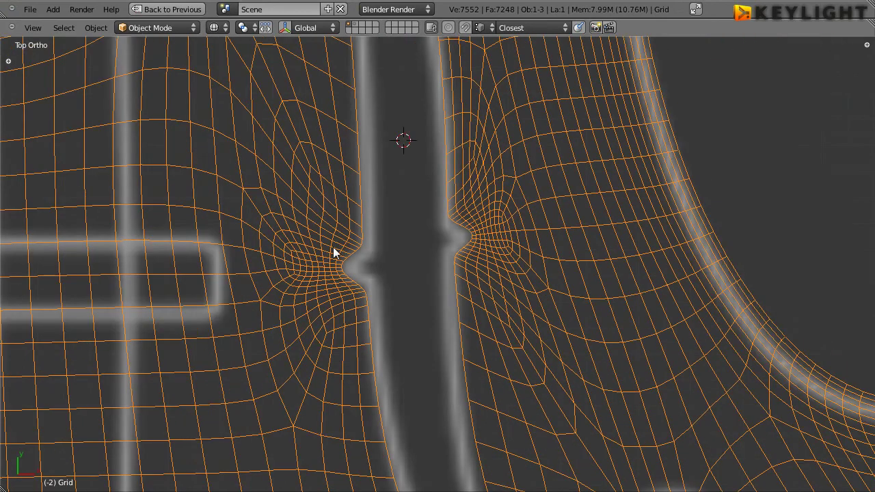
scroll(338, 244, down, 2)
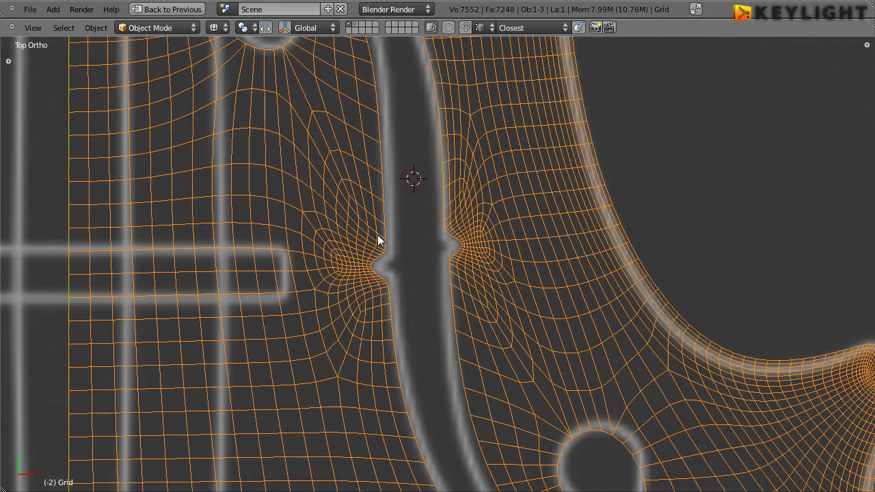
scroll(349, 272, down, 3)
scroll(350, 271, down, 3)
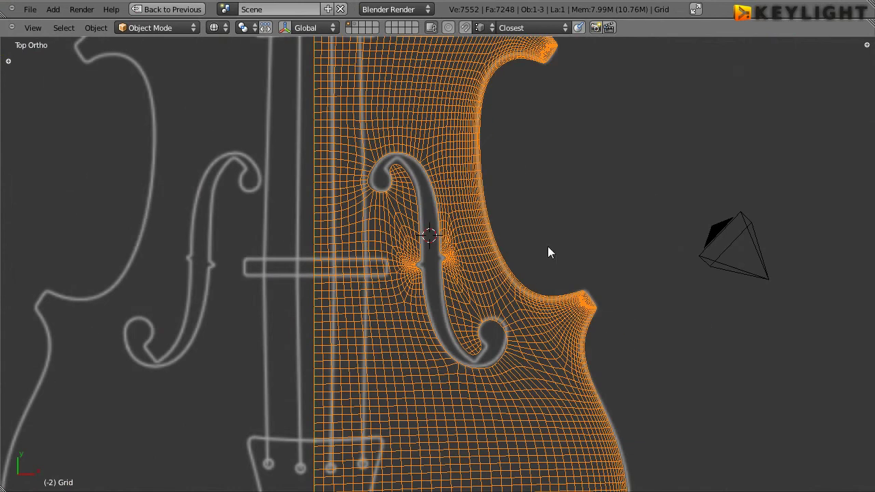
scroll(405, 267, up, 2)
scroll(404, 268, up, 4)
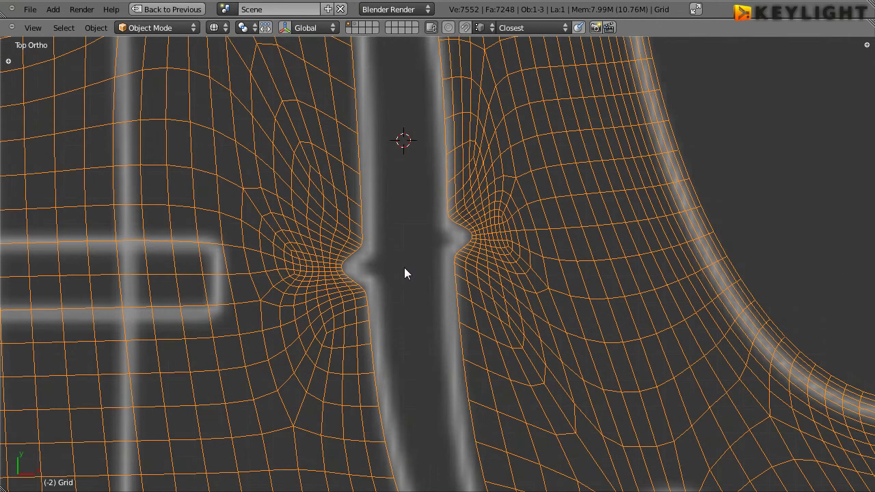
scroll(404, 267, down, 3)
scroll(404, 267, down, 2)
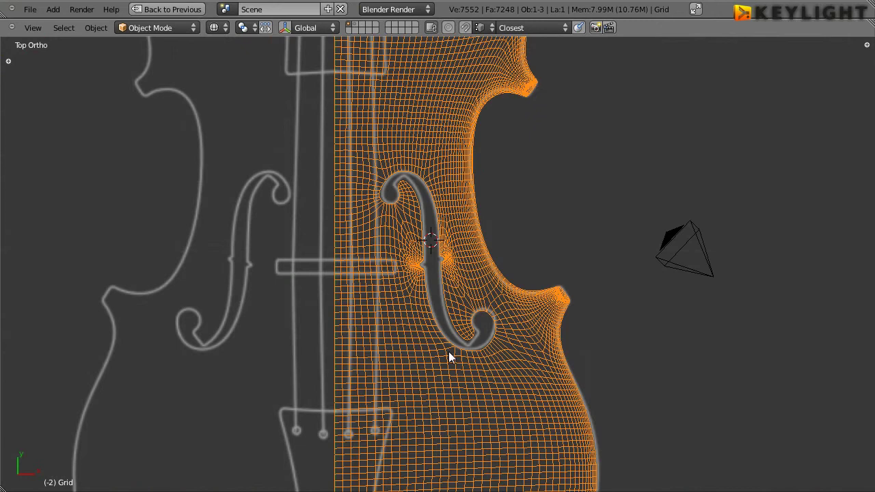
scroll(430, 288, down, 3)
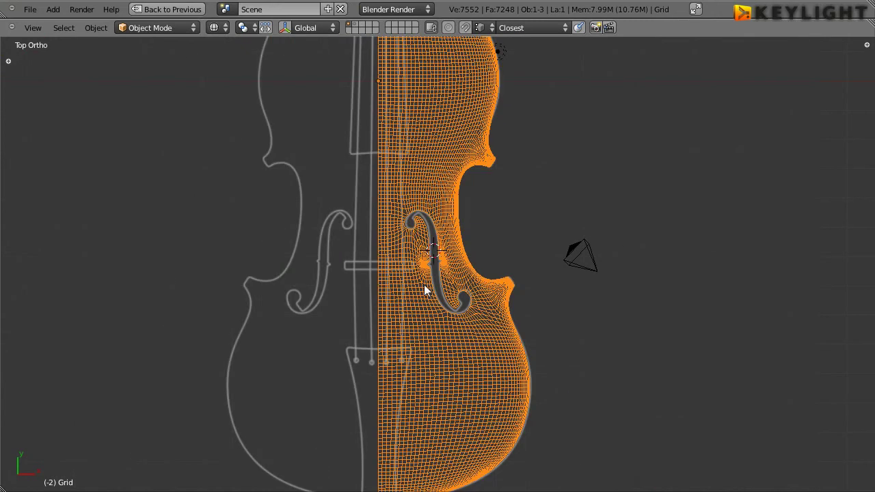
scroll(424, 280, up, 1)
scroll(425, 270, up, 2)
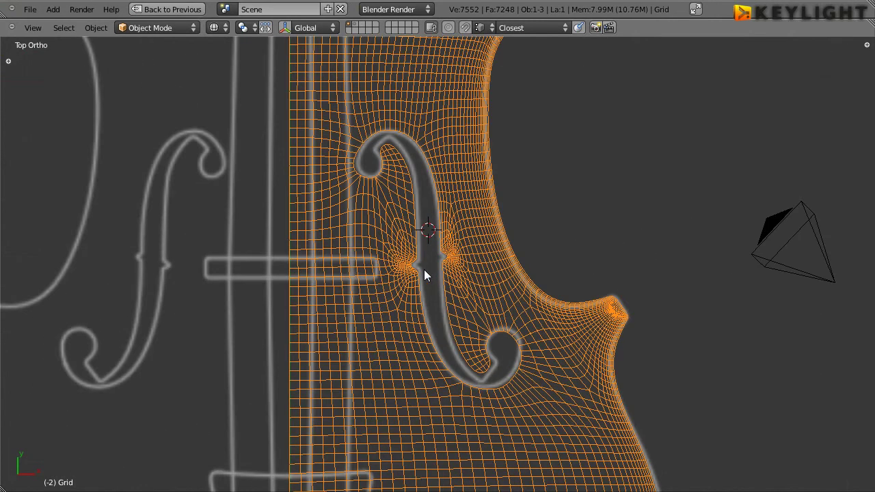
scroll(403, 270, up, 2)
scroll(384, 273, up, 2)
scroll(383, 273, down, 2)
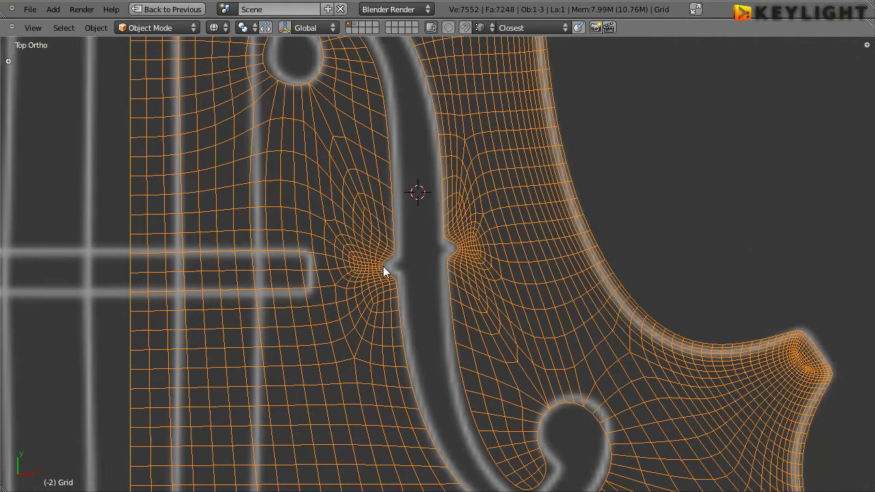
scroll(385, 274, down, 3)
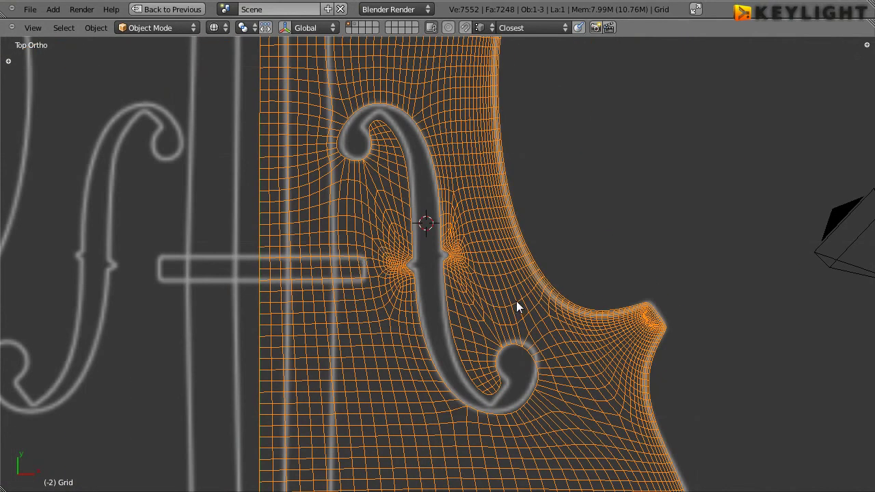
- Orbit around the f-hole in solid shading, then return to top view and four views
key(ctrl+Up)
key(ctrl+Up)
mouse_move(600, 207)
middle_down()
mouse_move(512, 362)
mouse_move(444, 272)
mouse_move(607, 145)
mouse_move(638, 207)
mouse_move(395, 287)
middle_up()
key(z)
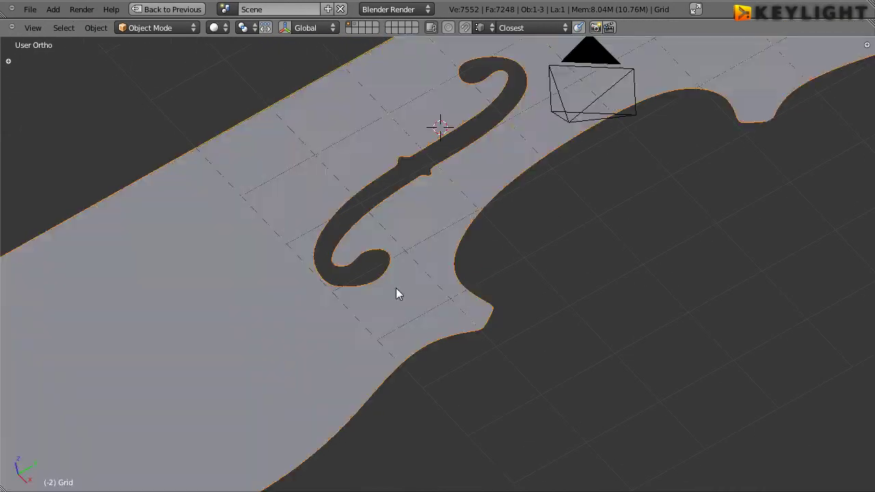
mouse_move(380, 214)
middle_down()
mouse_move(438, 307)
mouse_move(417, 335)
mouse_move(351, 319)
mouse_move(419, 340)
mouse_move(307, 315)
mouse_move(442, 322)
middle_up()
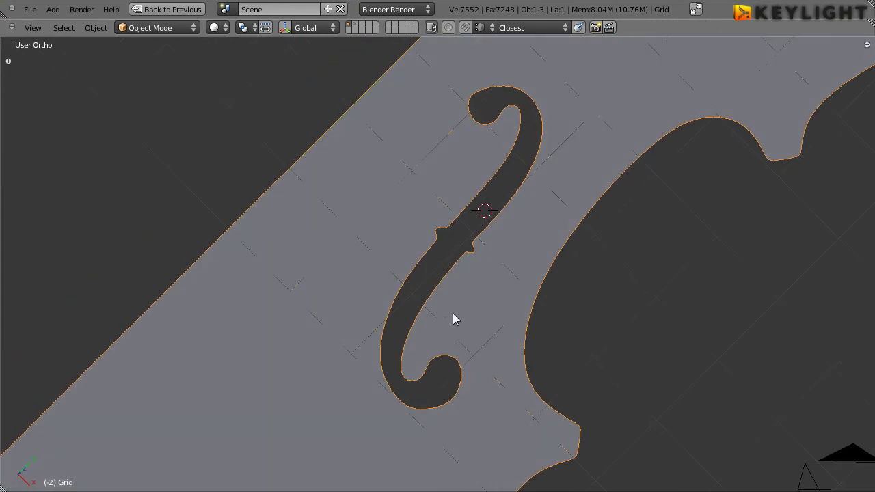
key(KP_7)
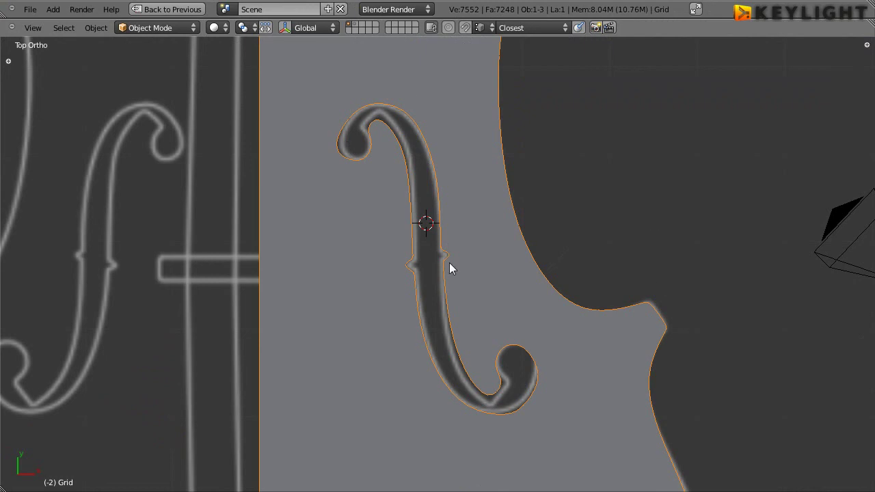
key(ctrl+space)
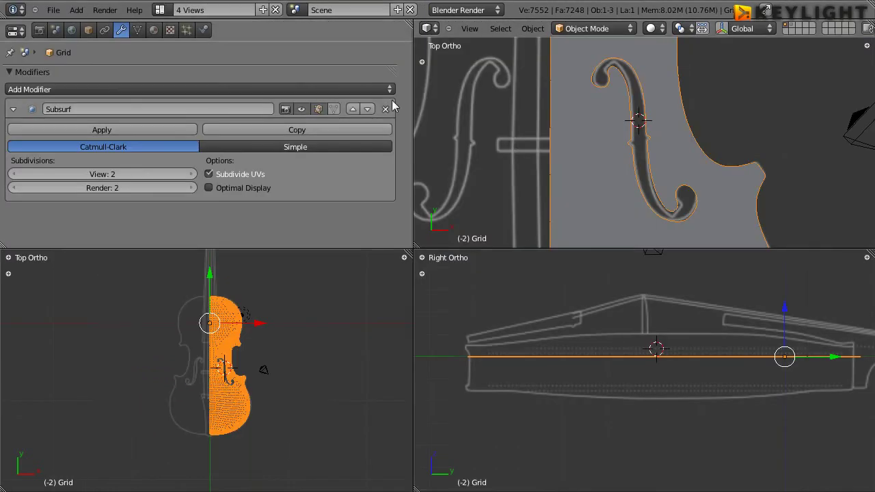
- Remove the Subsurf modifier and enter Edit Mode in a maximized wireframe top view
click(388, 106)
key(ctrl+space)
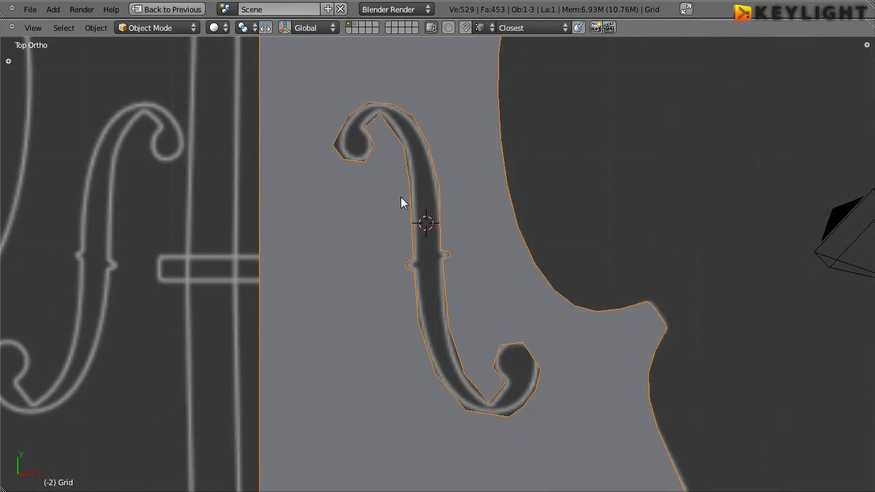
key(z)
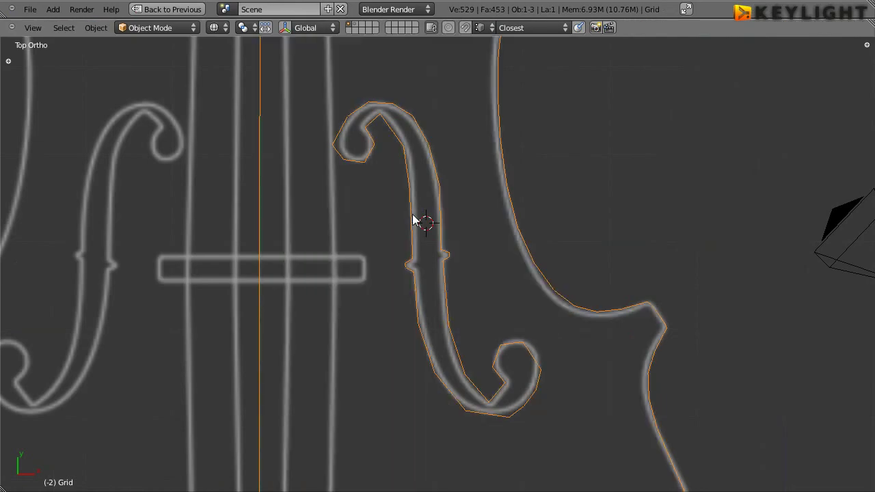
key(Tab)
- Zoom in on the f-hole's upper scroll and select its outer vertex
scroll(403, 287, up, 2)
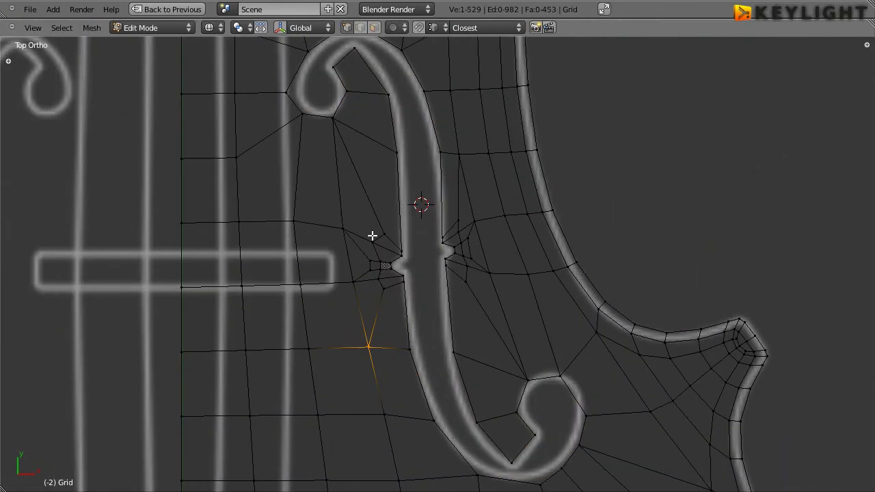
scroll(410, 279, up, 2)
scroll(343, 289, up, 2)
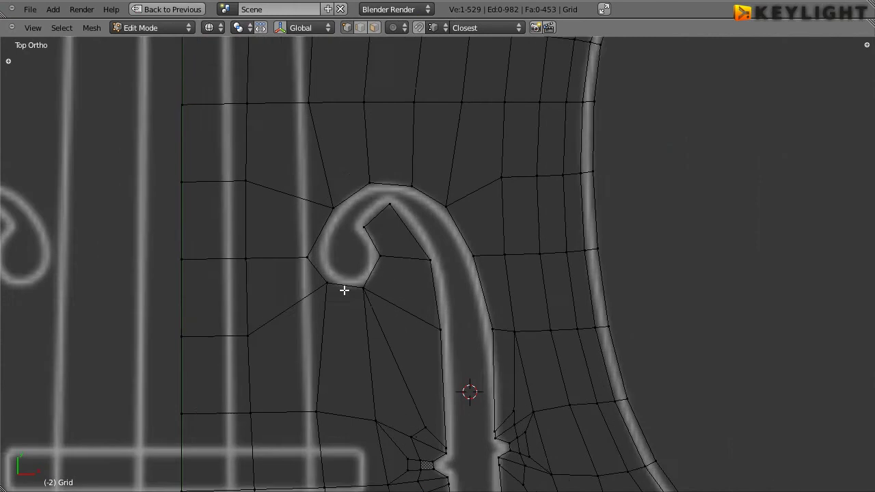
scroll(295, 284, up, 2)
shift+middle_drag(353, 255, 433, 265)
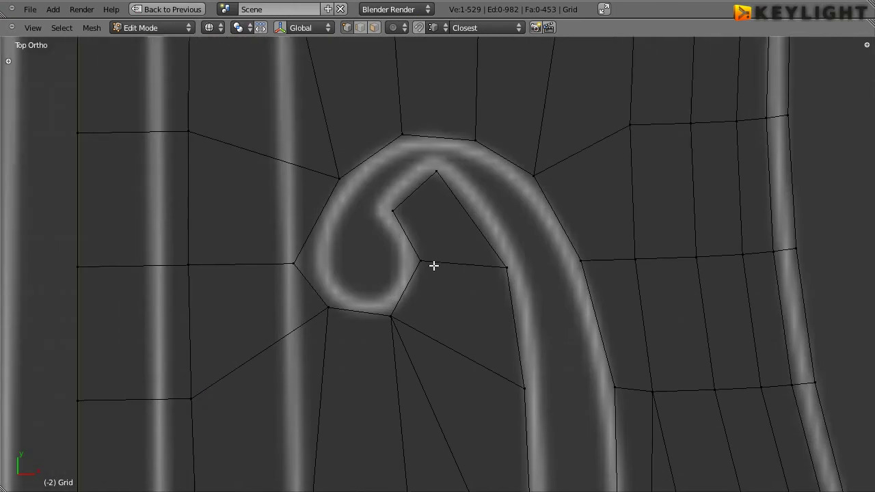
right_click(294, 263)
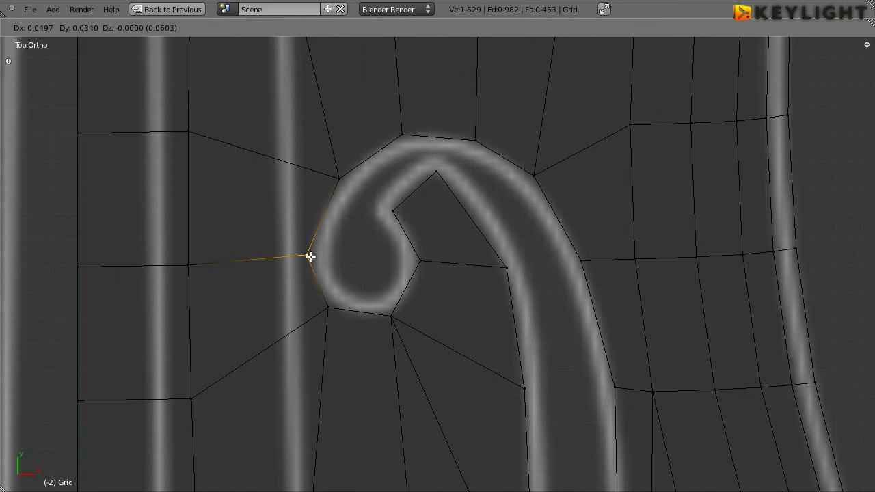
scroll(387, 237, down, 2)
scroll(275, 268, up, 1)
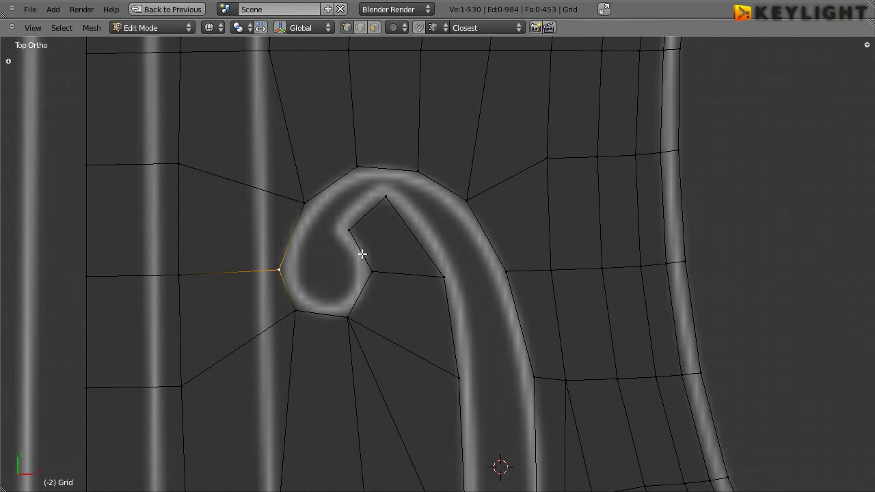
- Re-add a Subdivision Surface modifier at View 1 with on-cage display, then maximize the top view
key(ctrl+Up)
click(118, 89)
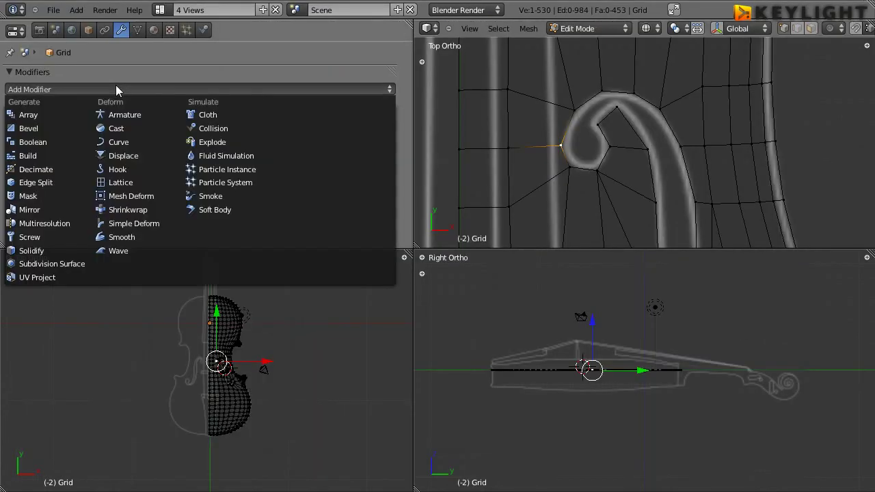
click(62, 263)
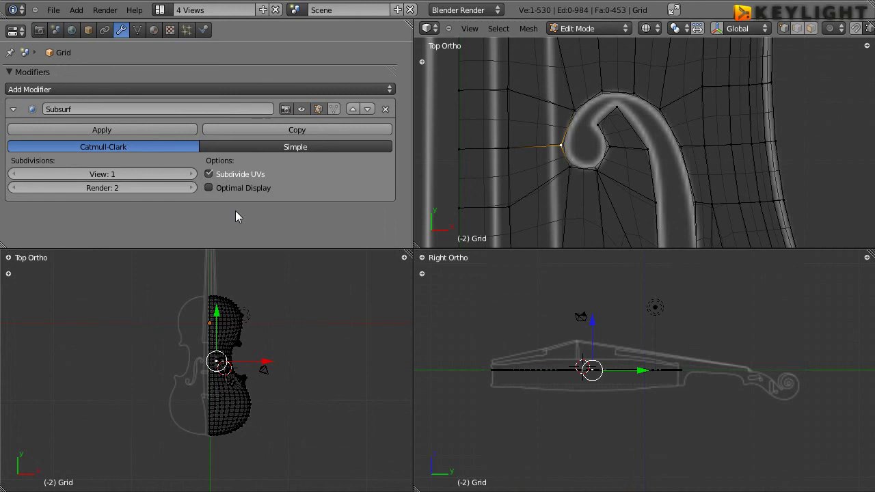
scroll(540, 140, up, 1)
scroll(539, 141, up, 3)
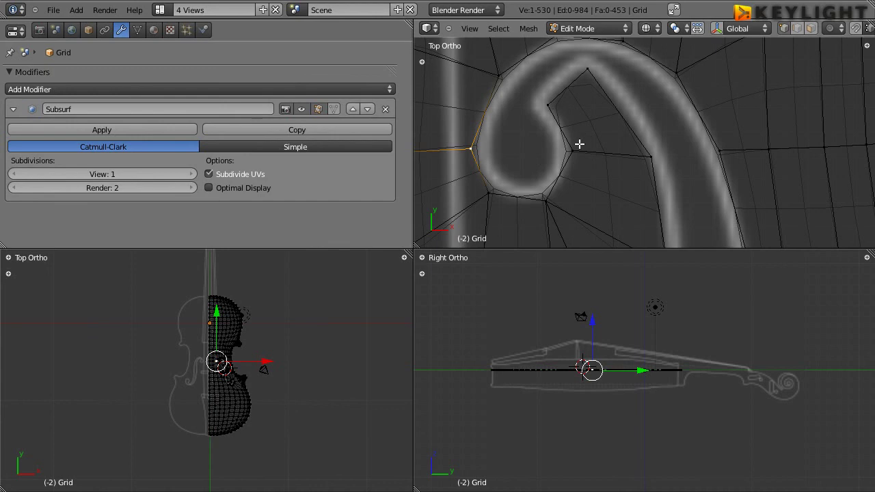
click(335, 110)
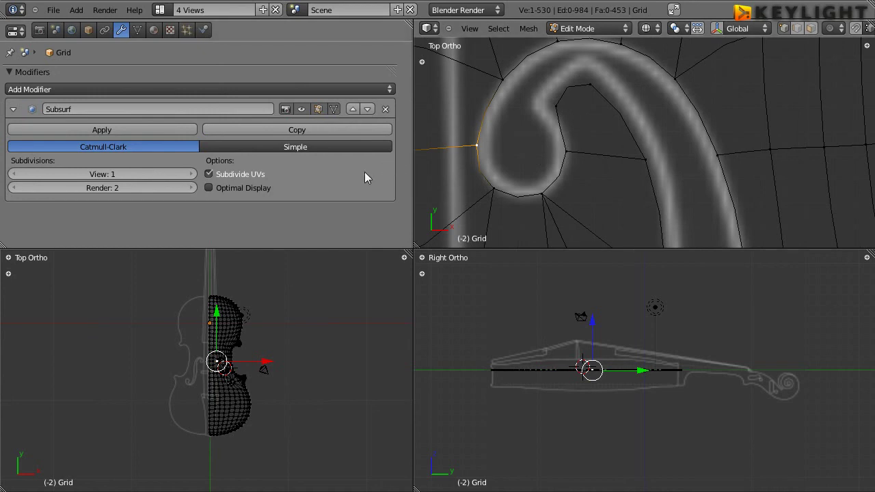
key(ctrl+Up)
key(ctrl+Up)
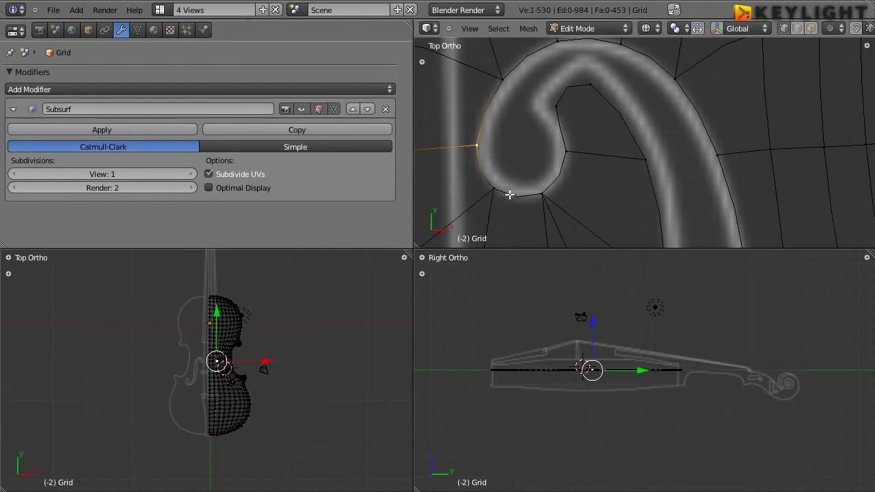
key(ctrl+Up)
- Move the vertices at the scroll loop's bottom and inner edge onto the blueprint line
right_click(242, 362)
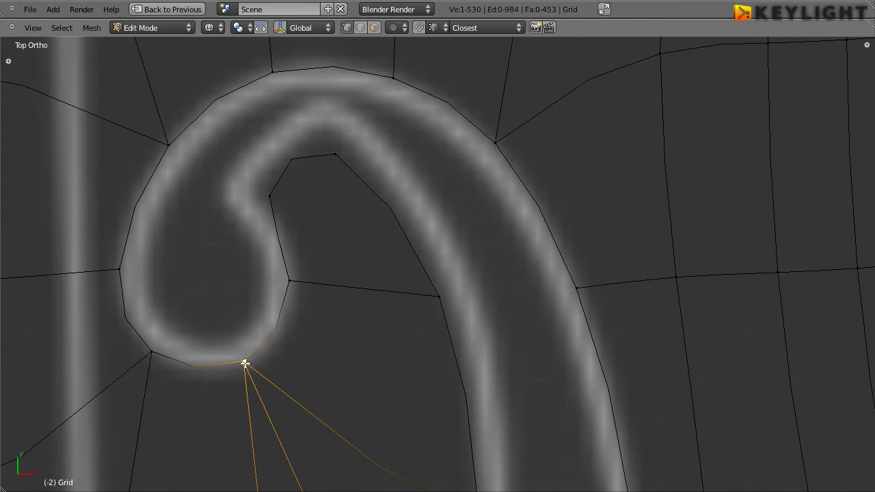
key(g)
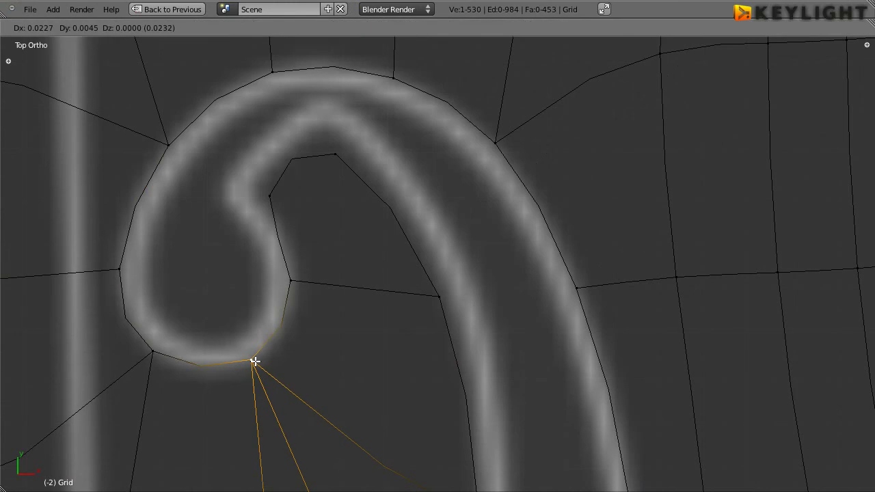
click(251, 361)
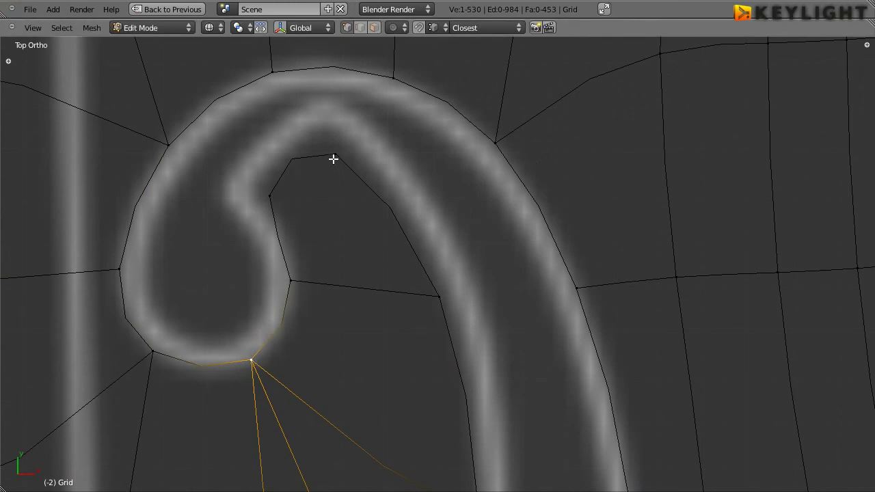
scroll(380, 227, down, 2)
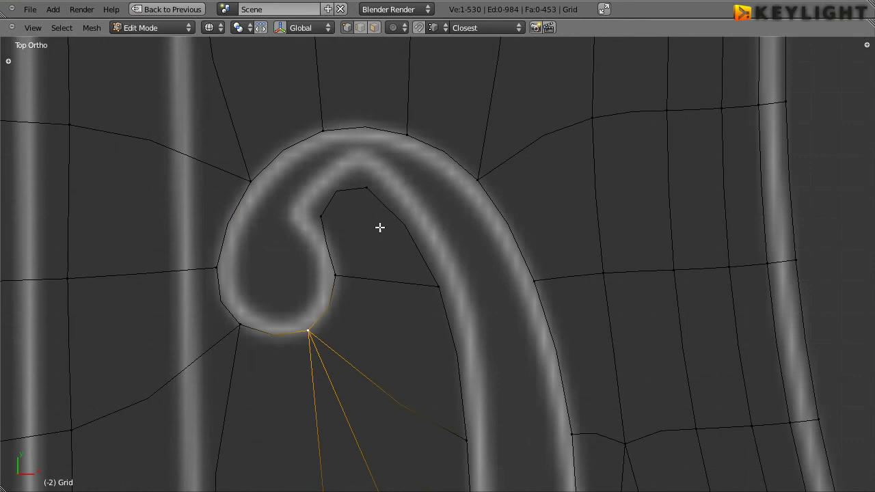
mouse_move(491, 339)
shift+middle_down()
mouse_move(488, 326)
mouse_move(358, 266)
shift+middle_up()
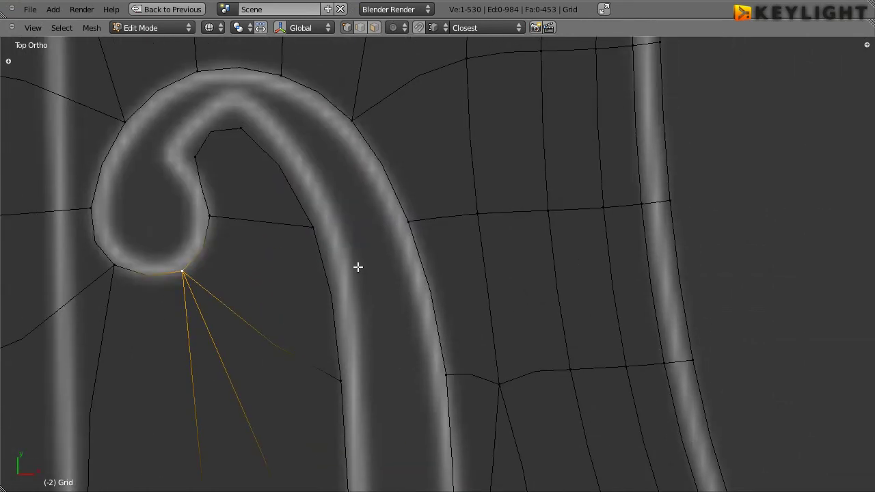
right_click(312, 227)
key(g)
click(322, 228)
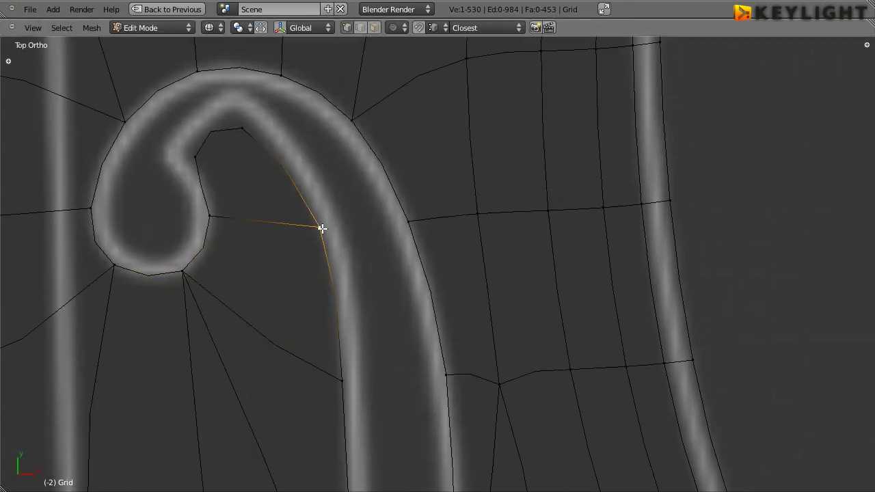
- Align the upper f-hole stem edge vertices with the blueprint outline
right_click(407, 217)
key(g)
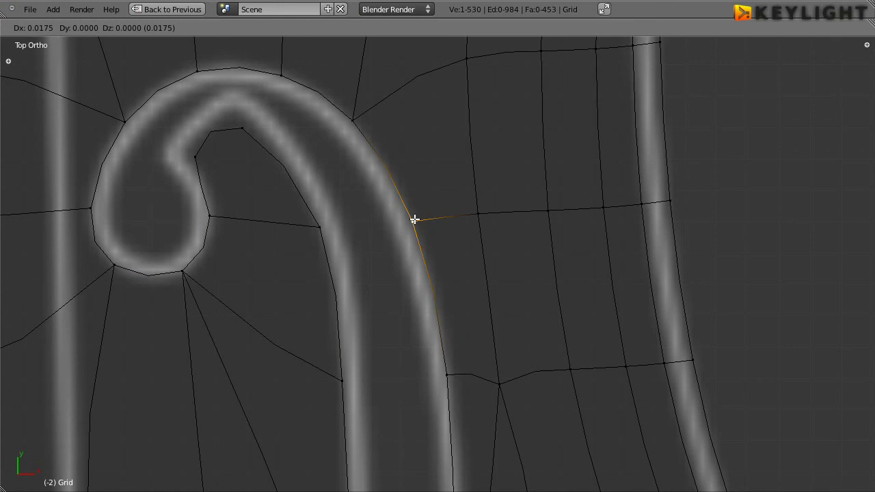
click(415, 219)
right_click(449, 374)
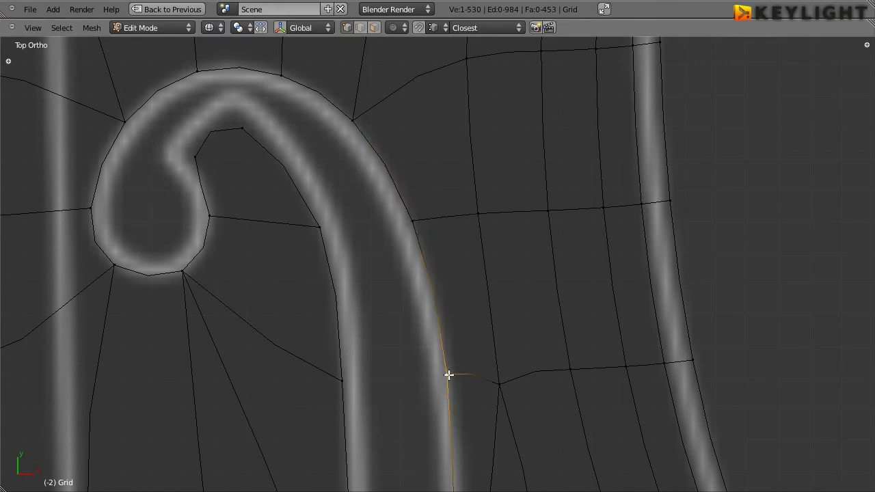
key(g)
click(451, 375)
scroll(447, 376, down, 3)
scroll(469, 324, up, 1)
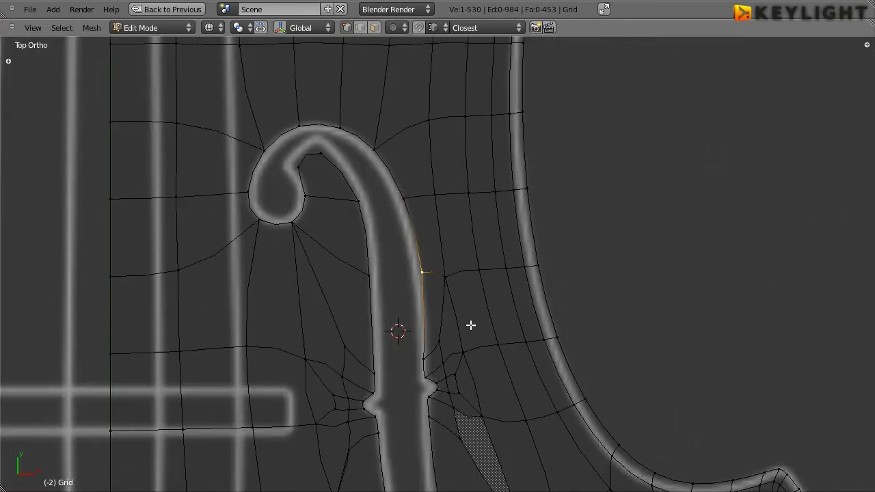
scroll(403, 293, up, 1)
scroll(374, 238, up, 1)
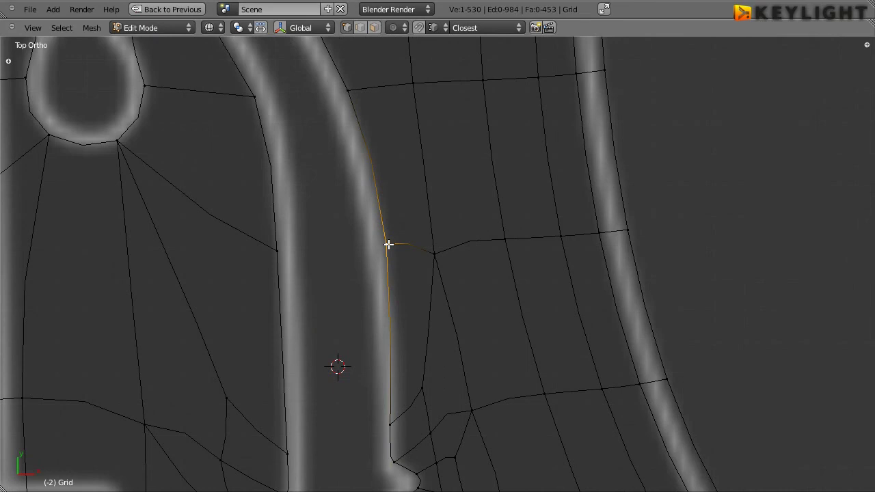
key(g)
click(380, 243)
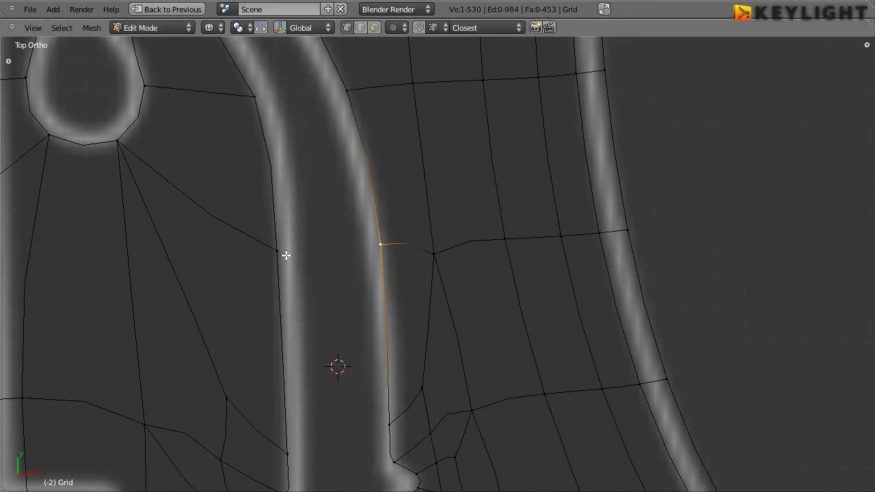
- Align the stem's left-edge vertex and the lower stem vertices with the outline
right_click(276, 250)
key(g)
click(281, 251)
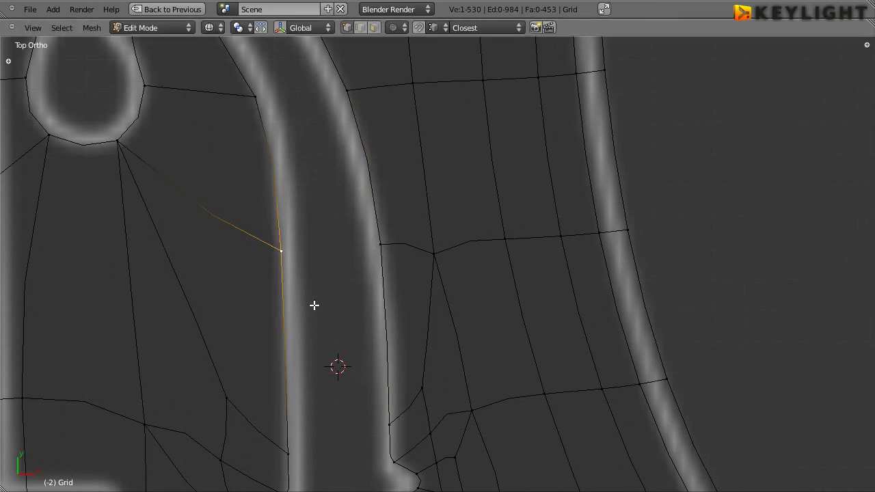
shift+scroll(314, 305, down, 5)
shift+scroll(364, 244, down, 5)
shift+scroll(383, 217, down, 5)
shift+scroll(365, 264, down, 5)
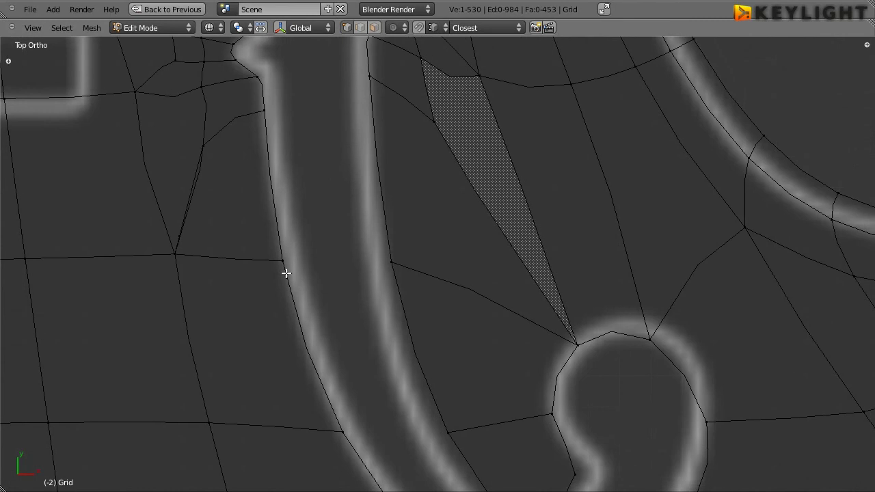
right_click(392, 265)
key(g)
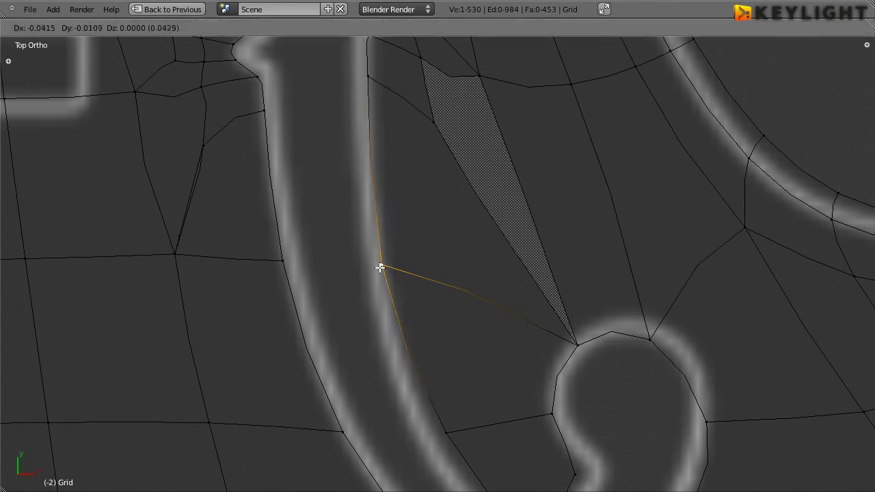
click(380, 267)
right_click(446, 431)
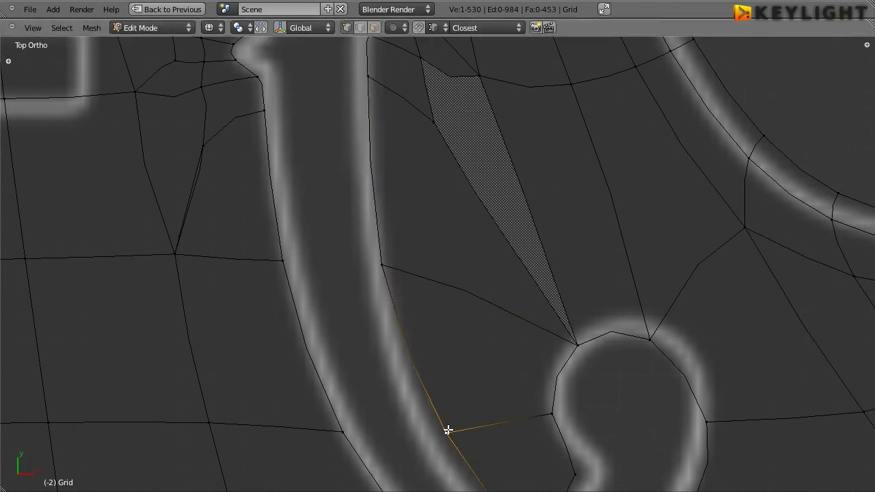
key(g)
click(434, 433)
mouse_move(460, 404)
shift+middle_down()
mouse_move(322, 253)
mouse_move(304, 249)
mouse_move(280, 300)
shift+middle_up()
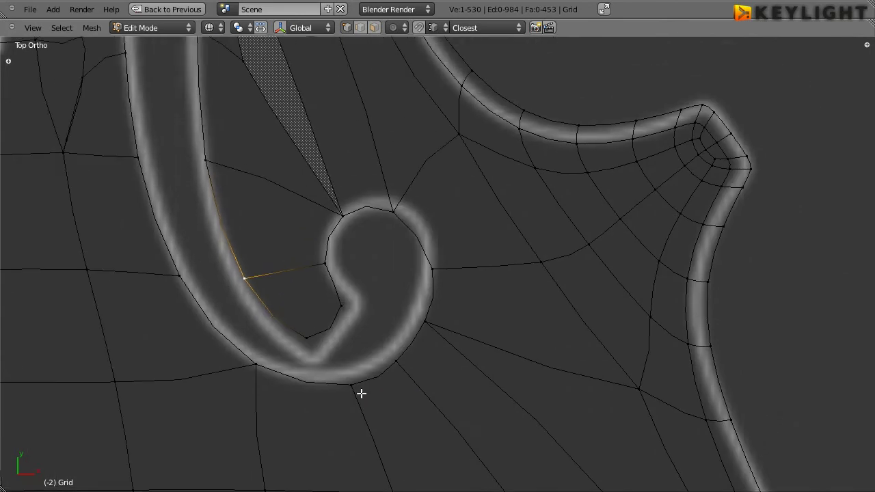
- Move the vertices along the lower curl's outer edge onto the curl outline
right_click(397, 361)
key(g)
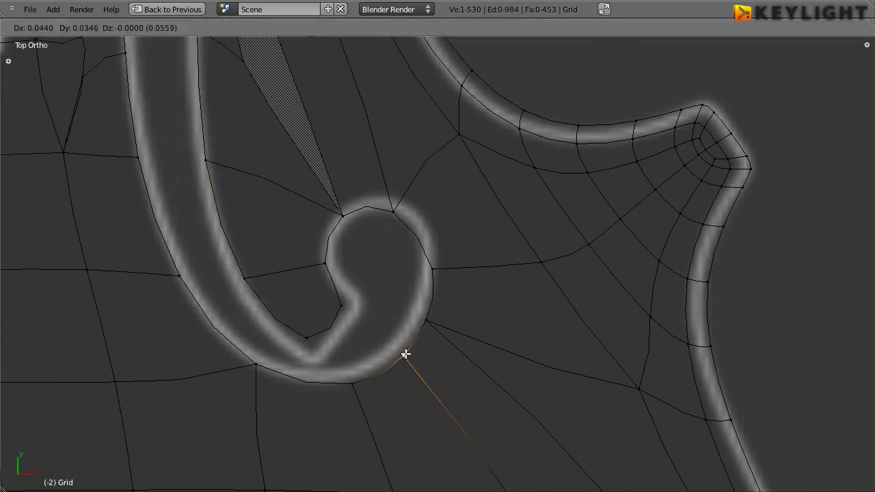
click(403, 354)
right_click(352, 384)
key(g)
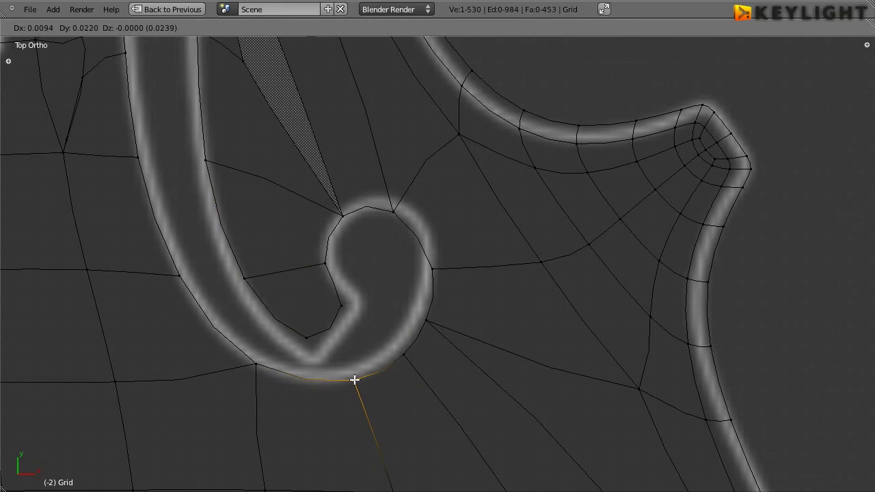
click(353, 379)
right_click(429, 322)
key(g)
click(429, 314)
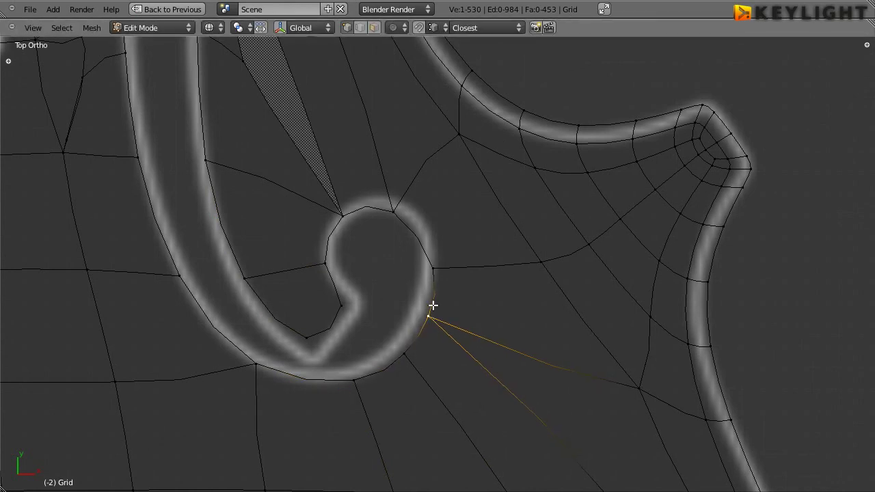
- Align the vertices on the curl's right side and top with the blueprint curve
right_click(431, 268)
key(g)
click(434, 255)
right_click(393, 209)
key(g)
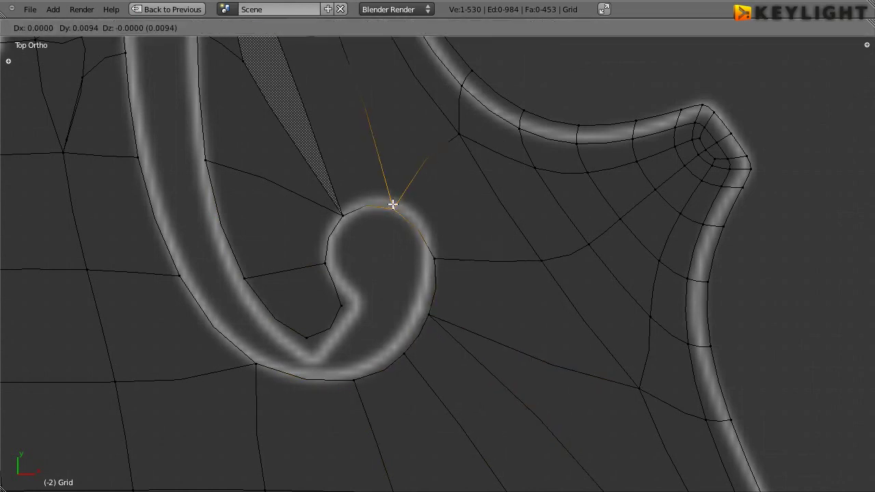
click(403, 197)
right_click(434, 254)
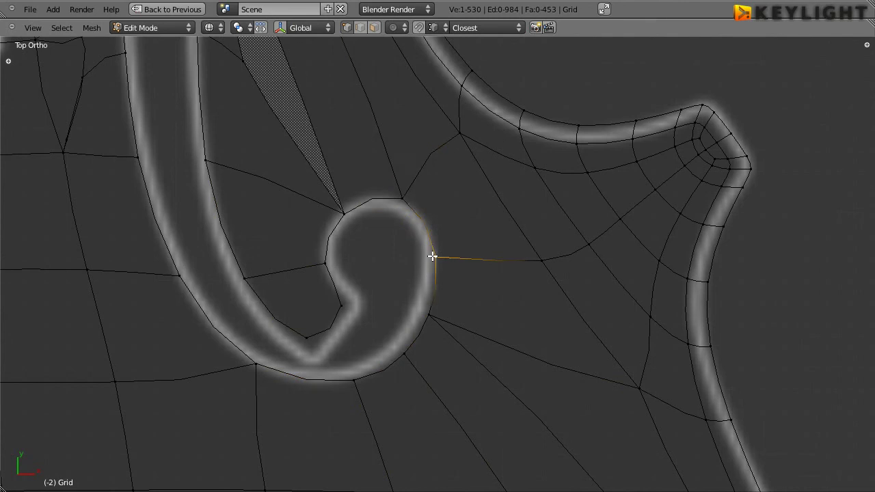
key(g)
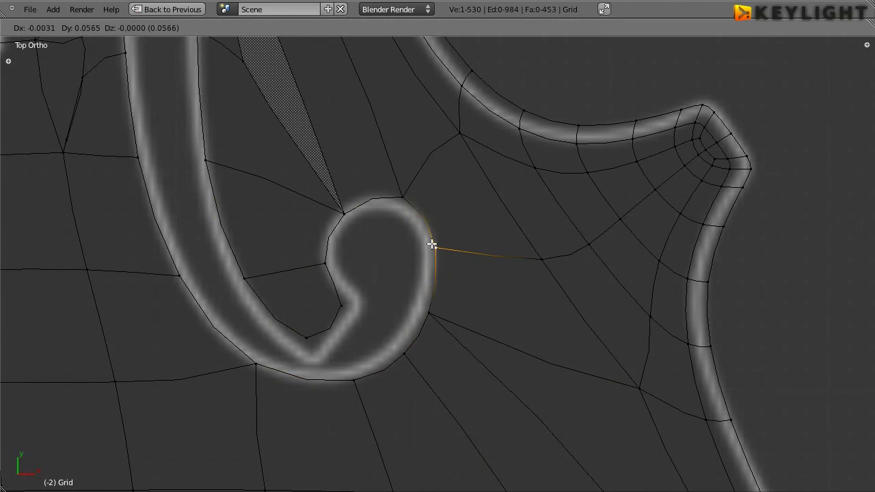
click(430, 244)
right_click(401, 198)
key(g)
click(394, 195)
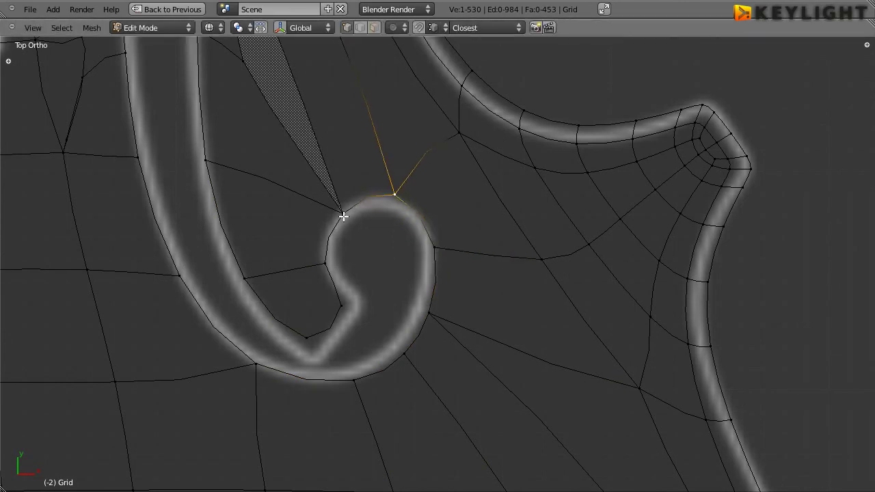
- Adjust the curl-to-stem junction vertex and the inner curl vertex onto the outline
right_click(343, 216)
key(g)
click(332, 218)
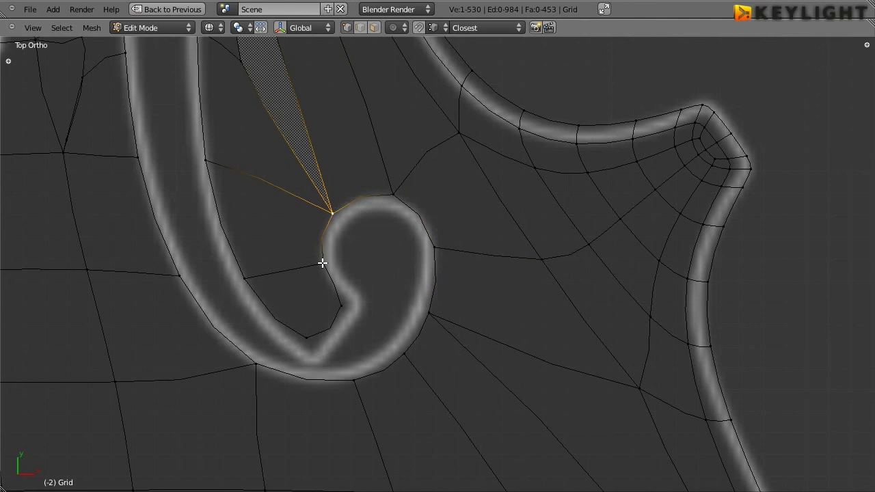
right_click(323, 263)
key(g)
click(321, 263)
- Zoom out and recentre the view on the whole f-hole
scroll(264, 279, down, 3)
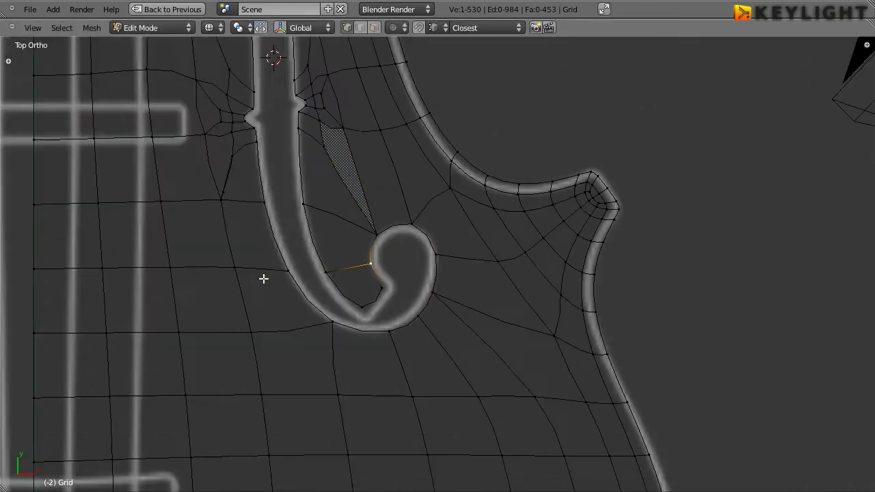
scroll(264, 278, down, 2)
scroll(346, 232, down, 1)
mouse_move(348, 258)
shift+middle_down()
mouse_move(355, 415)
mouse_move(356, 294)
shift+middle_up()
scroll(318, 205, up, 1)
scroll(285, 176, up, 3)
mouse_move(285, 176)
shift+middle_down()
mouse_move(410, 323)
mouse_move(410, 335)
shift+middle_up()
scroll(320, 263, up, 1)
- Remove the Subsurf modifier again and maximize the top view
scroll(318, 262, up, 1)
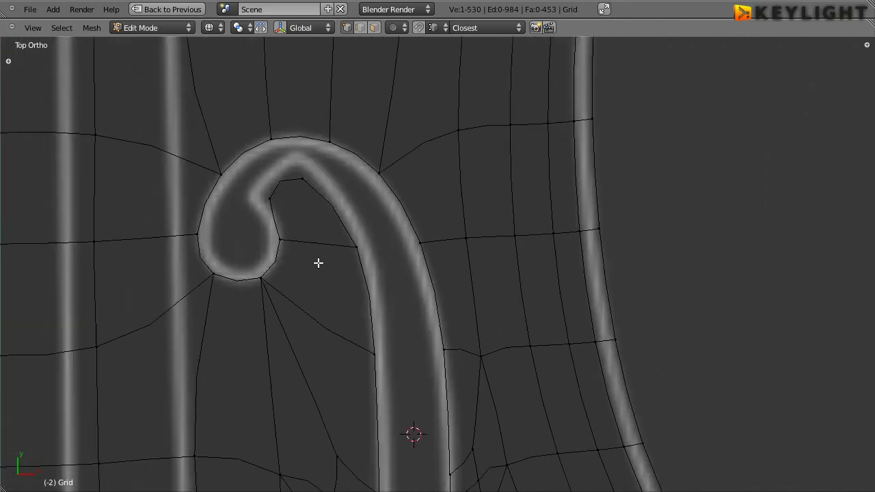
key(ctrl+Up)
click(390, 111)
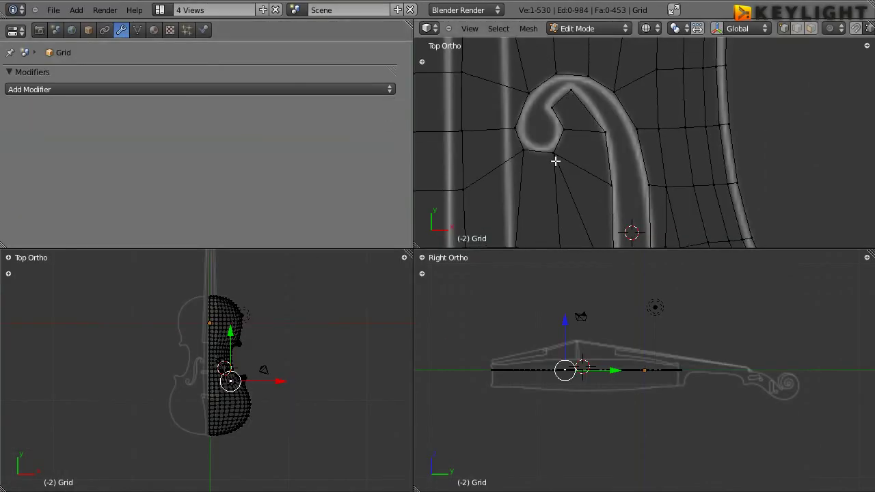
scroll(555, 160, down, 3)
key(ctrl+Up)
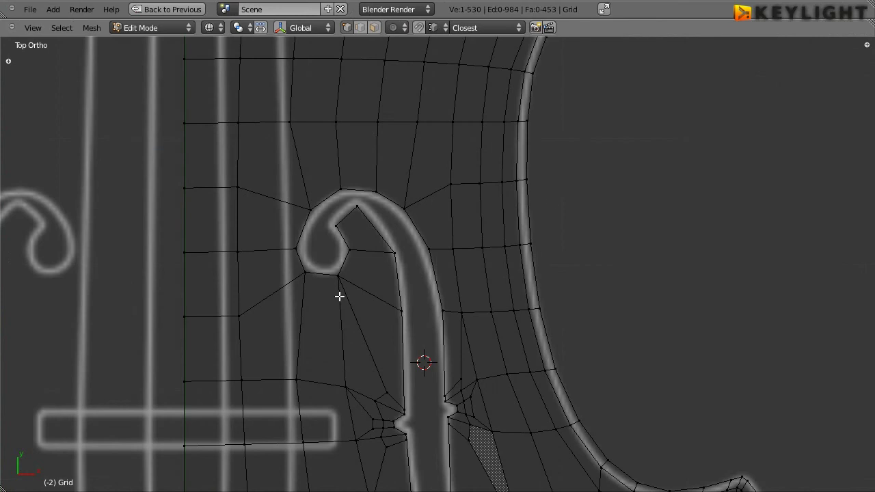
scroll(334, 306, down, 1)
scroll(332, 315, down, 1)
scroll(342, 313, up, 2)
scroll(411, 382, down, 2)
scroll(363, 294, up, 2)
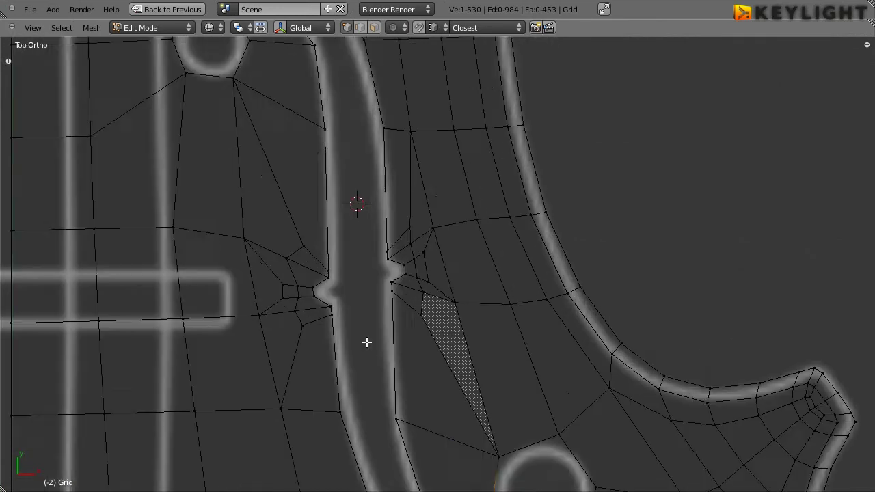
- Move the vertices left and right of the f-hole's waist notch onto the blueprint line
shift+middle_drag(412, 444, 349, 248)
scroll(349, 248, up, 2)
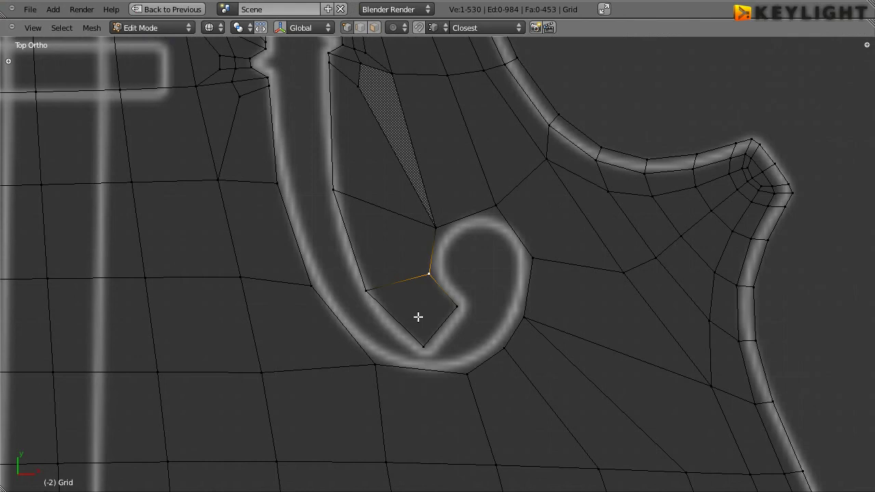
scroll(418, 316, down, 2)
shift+middle_drag(417, 317, 472, 443)
scroll(295, 337, up, 2)
scroll(295, 336, up, 2)
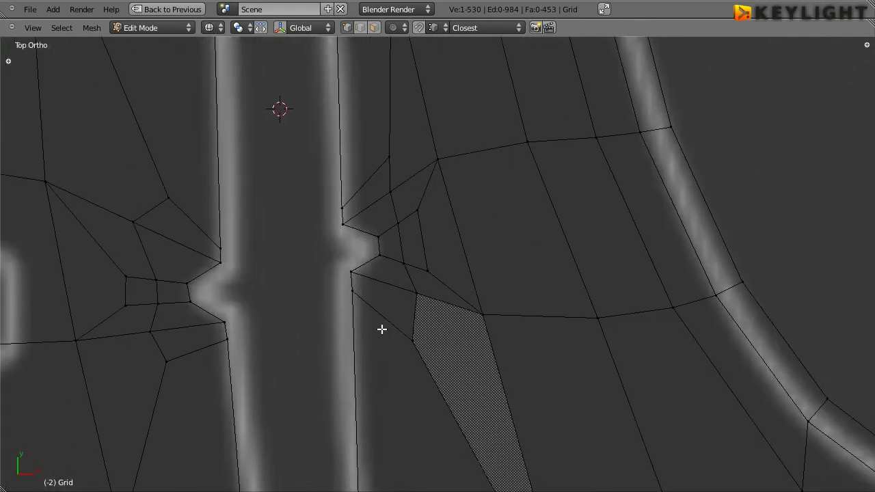
shift+middle_drag(195, 260, 298, 217)
mouse_move(318, 276)
shift+middle_down()
mouse_move(342, 385)
mouse_move(327, 374)
shift+middle_up()
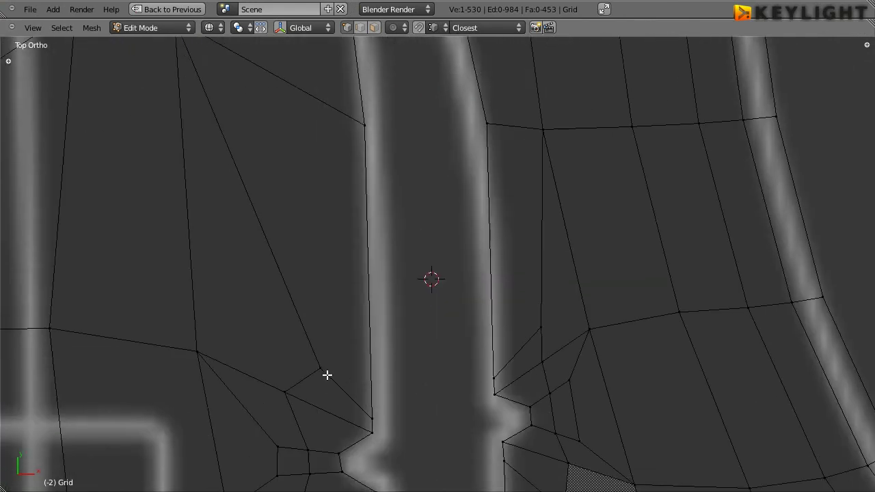
right_click(318, 367)
key(g)
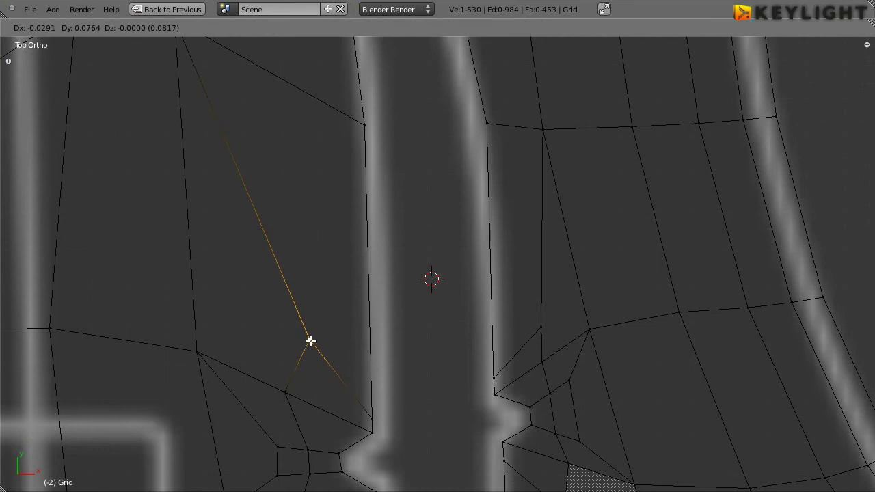
click(310, 345)
right_click(543, 330)
key(g)
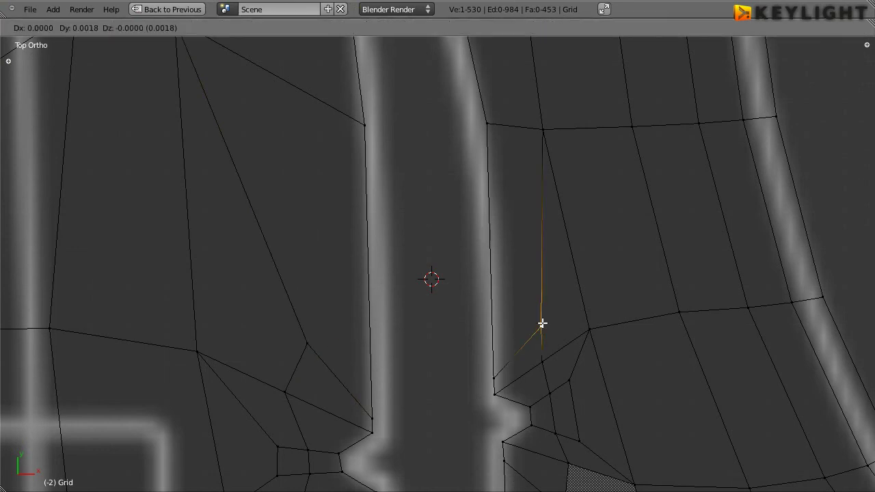
click(539, 302)
- Move the vertex below the left notch onto the outline, abandoning a stray edge move
scroll(481, 354, down, 2)
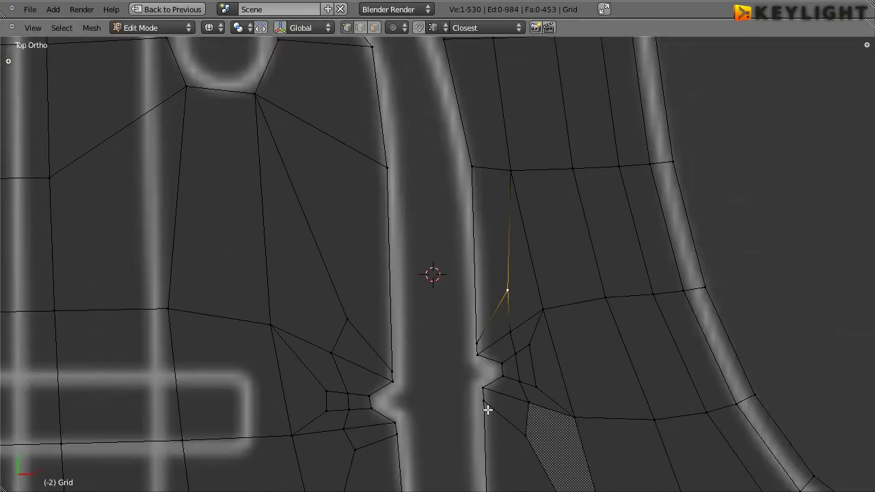
shift+middle_drag(487, 410, 458, 275)
right_click(473, 280)
key(g)
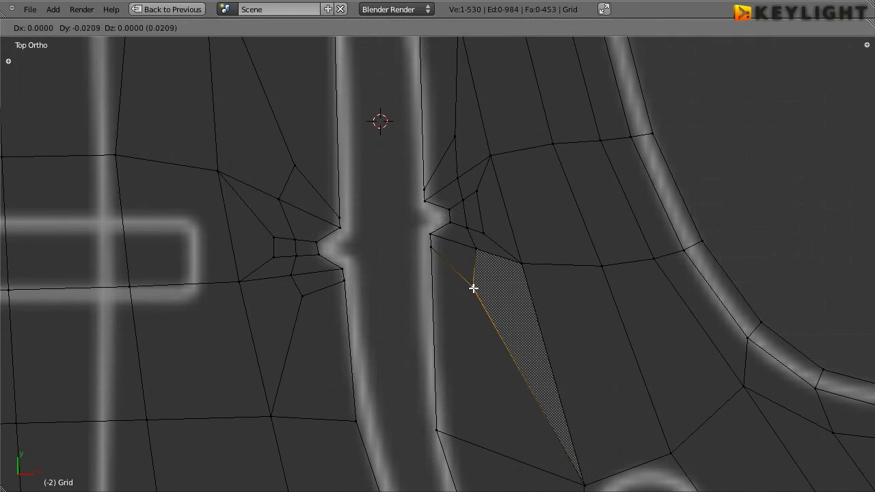
key(Escape)
right_click(303, 298)
key(g)
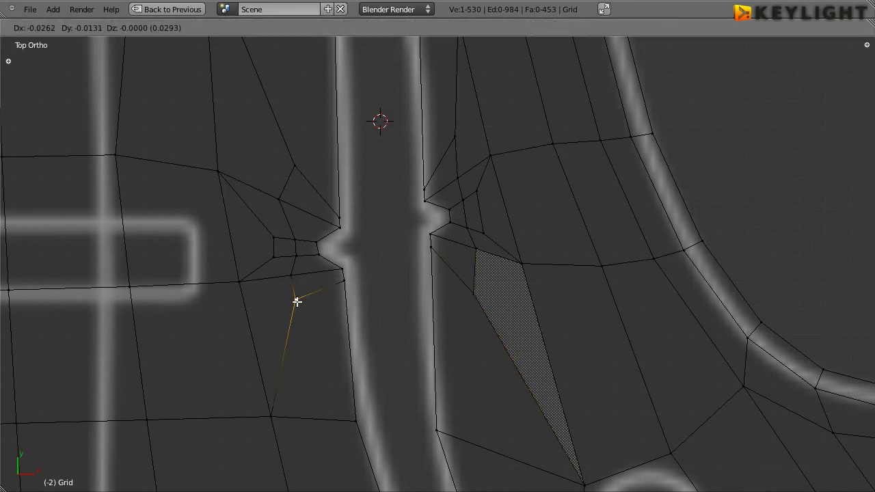
click(298, 302)
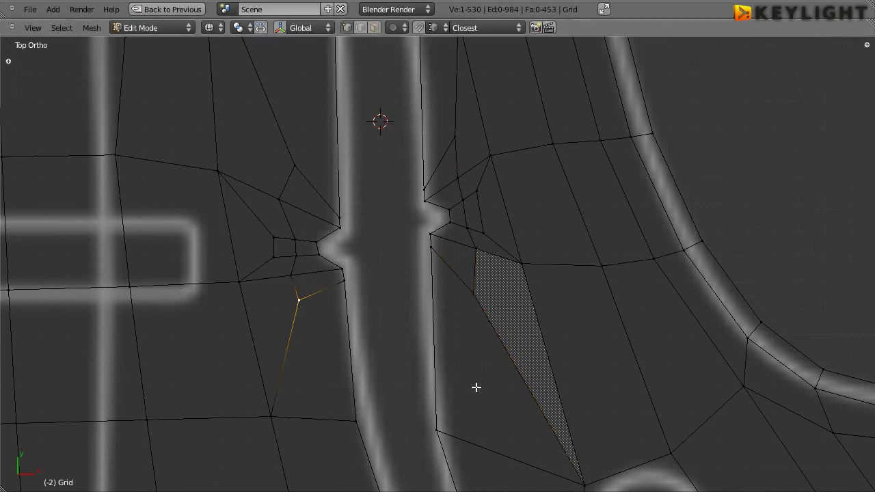
mouse_move(476, 388)
shift+middle_down()
mouse_move(615, 188)
mouse_move(488, 185)
mouse_move(457, 360)
mouse_move(398, 355)
mouse_move(519, 254)
shift+middle_up()
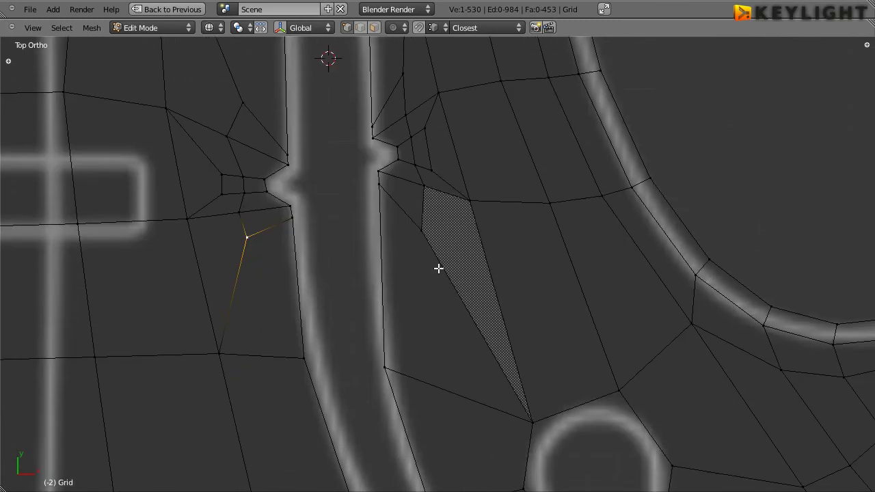
- Cancel a started loop cut and frame the upper lobe of the f-hole
key(ctrl+r)
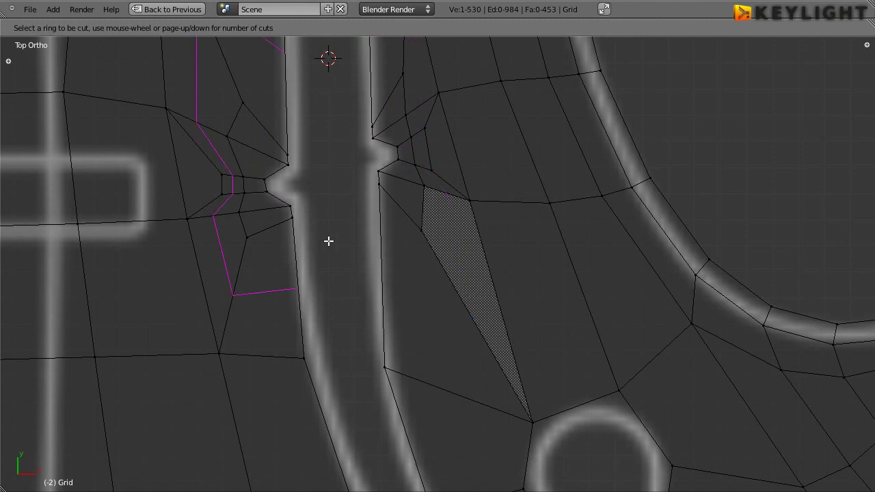
key(Escape)
scroll(342, 273, down, 3)
scroll(357, 307, down, 2)
shift+scroll(394, 404, up, 3)
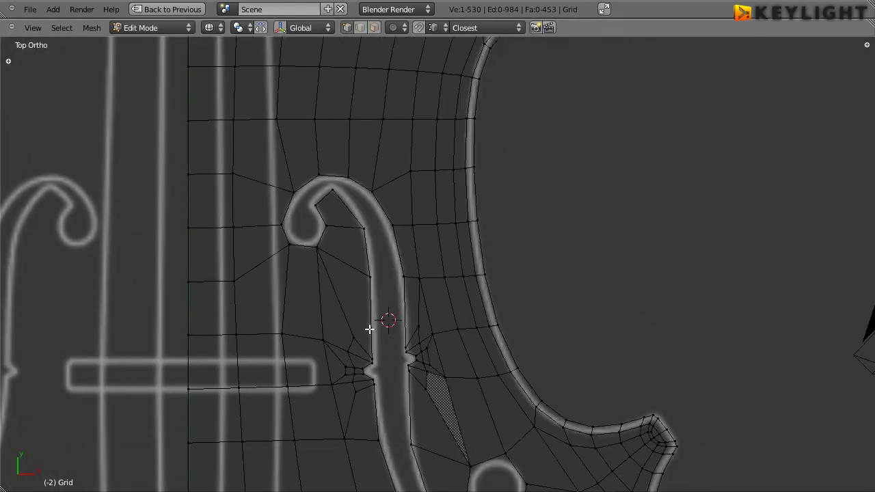
shift+middle_drag(311, 253, 394, 180)
shift+scroll(339, 280, down, 3)
ctrl+scroll(339, 185, right, 3)
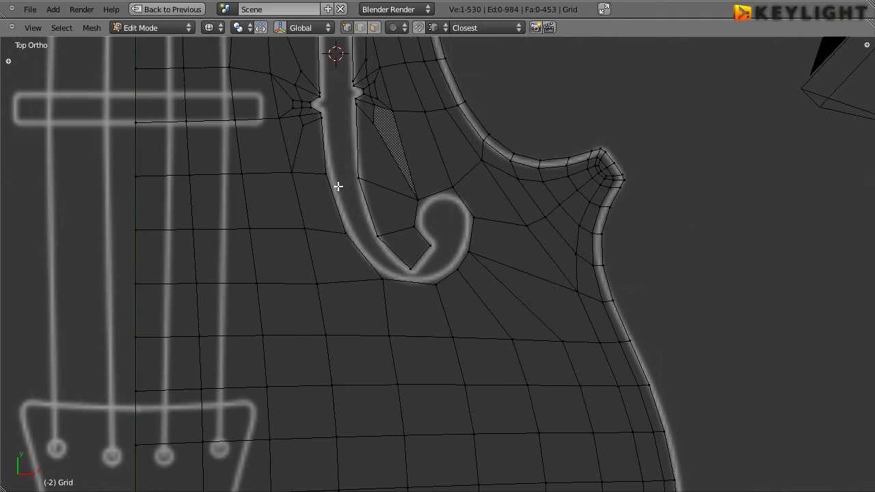
shift+middle_drag(340, 185, 375, 354)
shift+scroll(347, 298, up, 3)
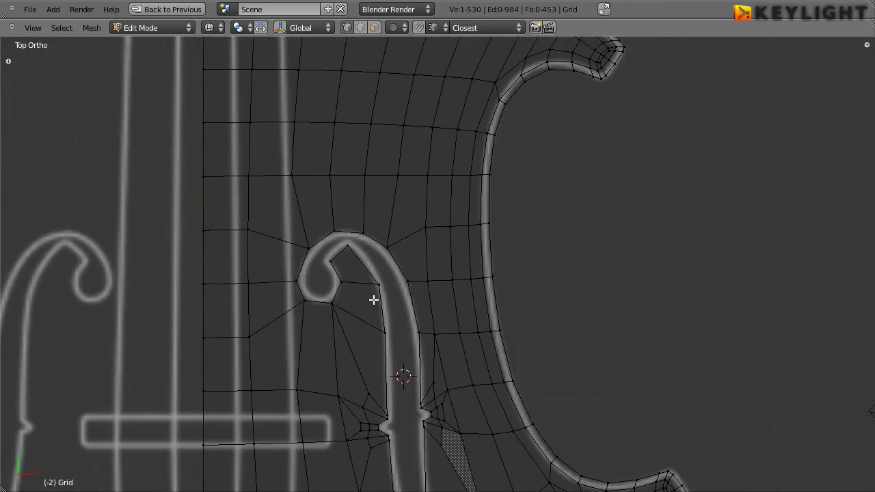
scroll(318, 297, up, 2)
scroll(324, 250, down, 2)
scroll(270, 178, up, 3)
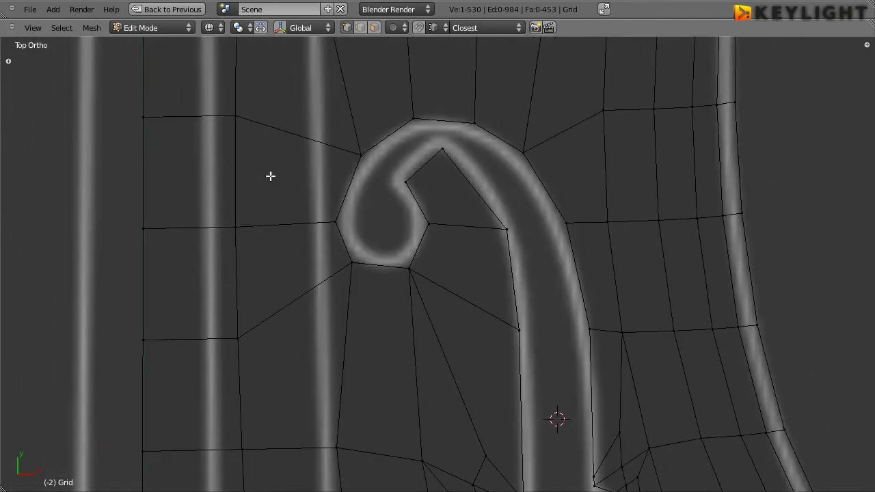
scroll(304, 205, up, 1)
- Nudge the vertex left of the upper f-hole lobe down and the one below it up
right_click(305, 202)
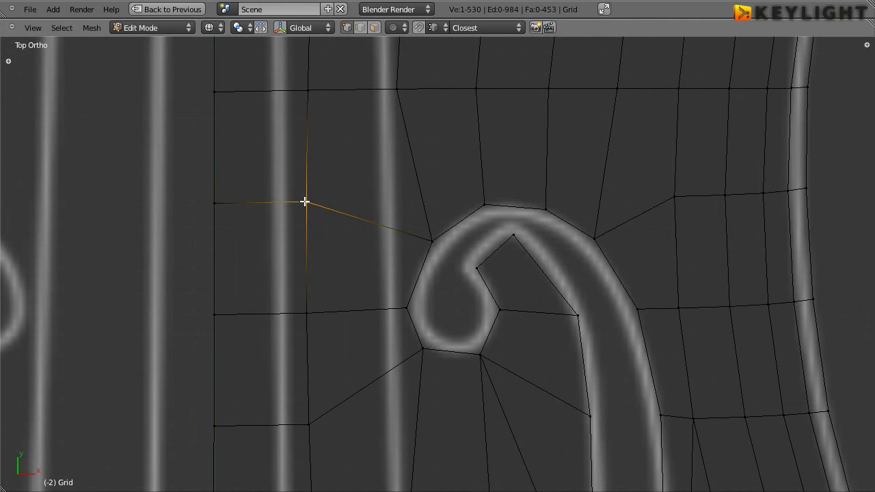
key(g)
click(335, 214)
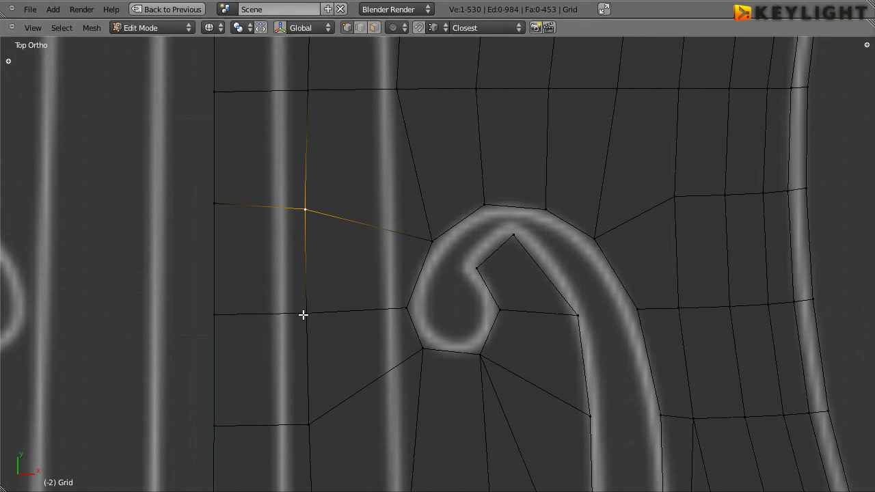
right_click(308, 424)
key(g)
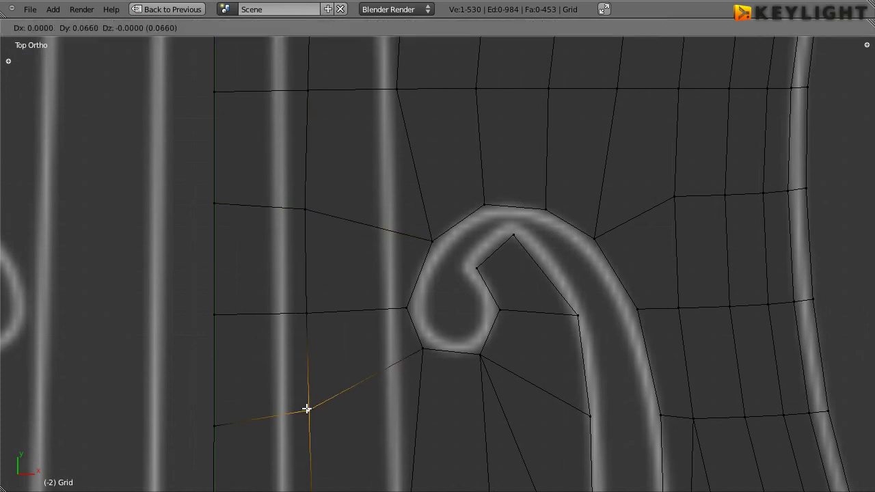
click(307, 409)
- Shift the vertex left of the f-hole's middle notch slightly right and down, then review the area
scroll(373, 351, down, 2)
shift+middle_drag(433, 424, 380, 288)
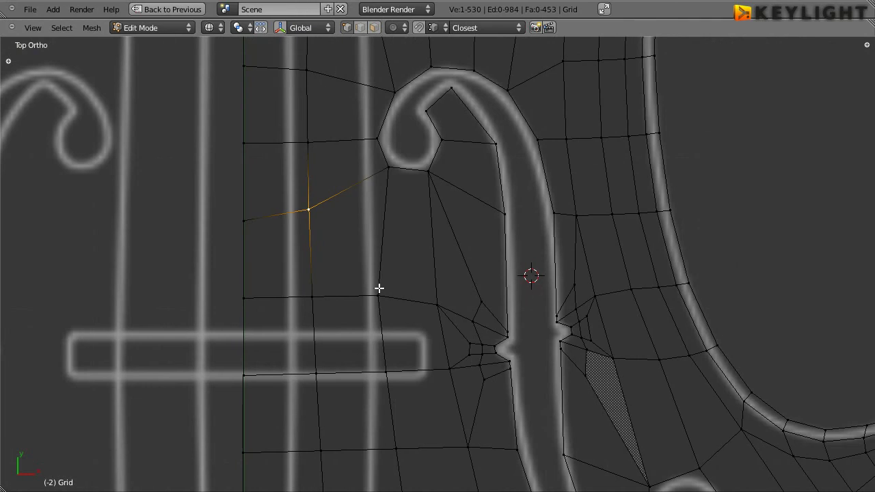
right_click(378, 296)
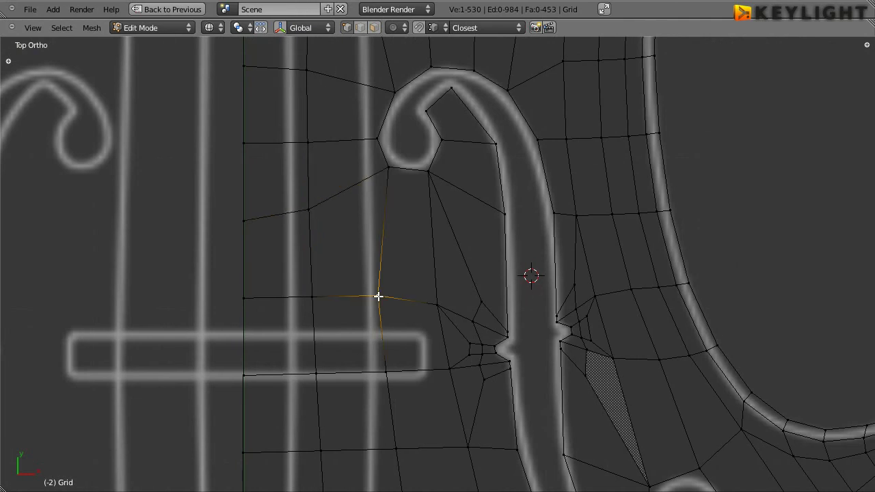
key(g)
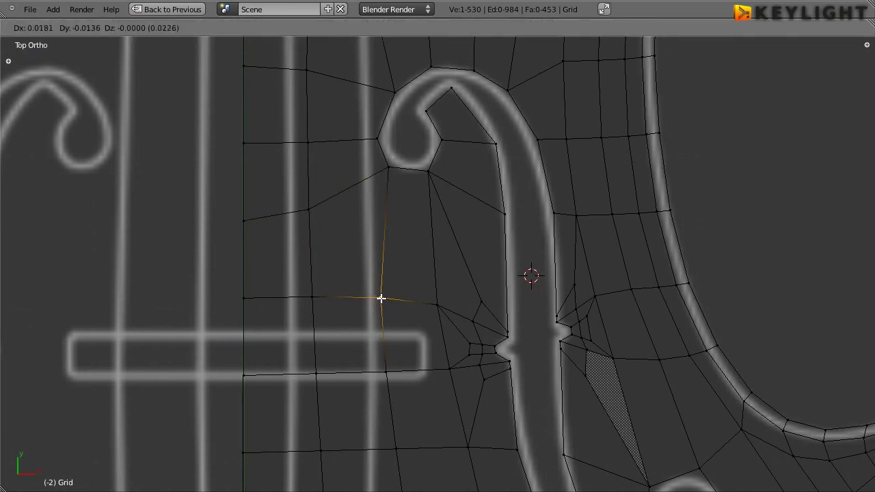
click(380, 298)
scroll(421, 328, down, 3)
mouse_move(550, 410)
shift+middle_down()
mouse_move(407, 271)
mouse_move(299, 231)
mouse_move(520, 299)
mouse_move(426, 340)
mouse_move(407, 292)
shift+middle_up()
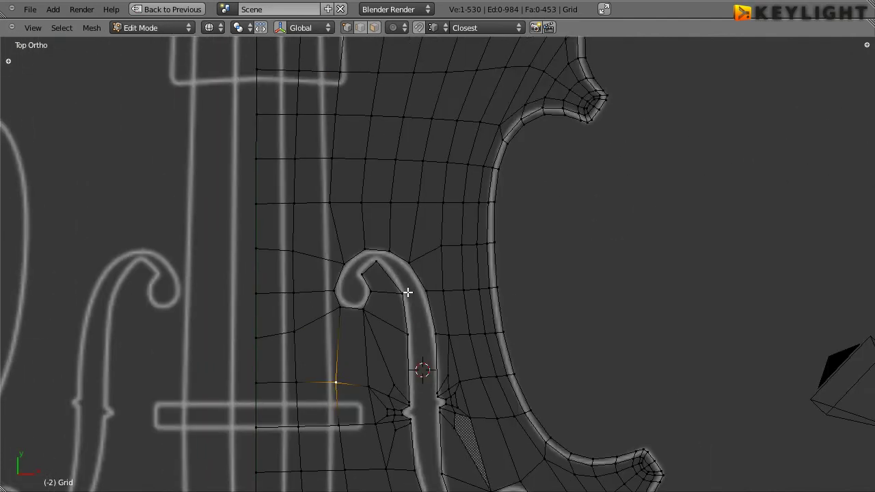
scroll(407, 292, up, 3)
shift+middle_drag(386, 451, 399, 241)
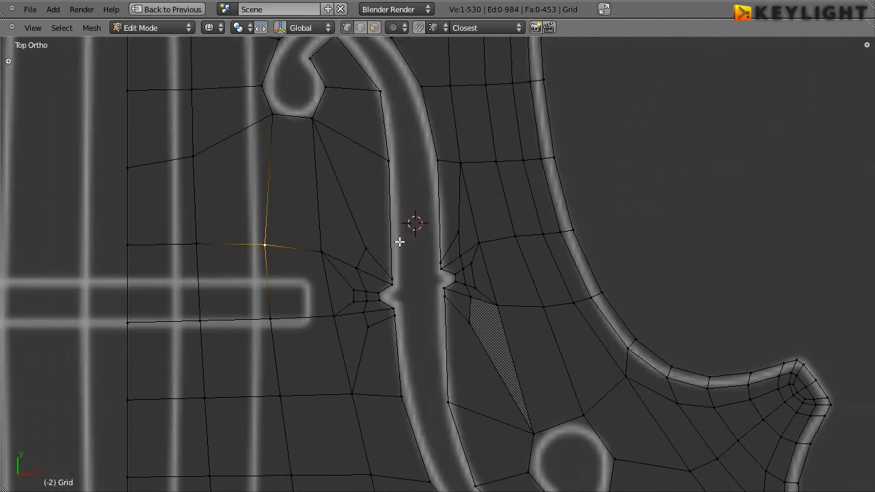
shift+scroll(336, 248, down, 1)
shift+scroll(342, 244, down, 2)
scroll(407, 240, down, 1)
shift+scroll(407, 240, down, 2)
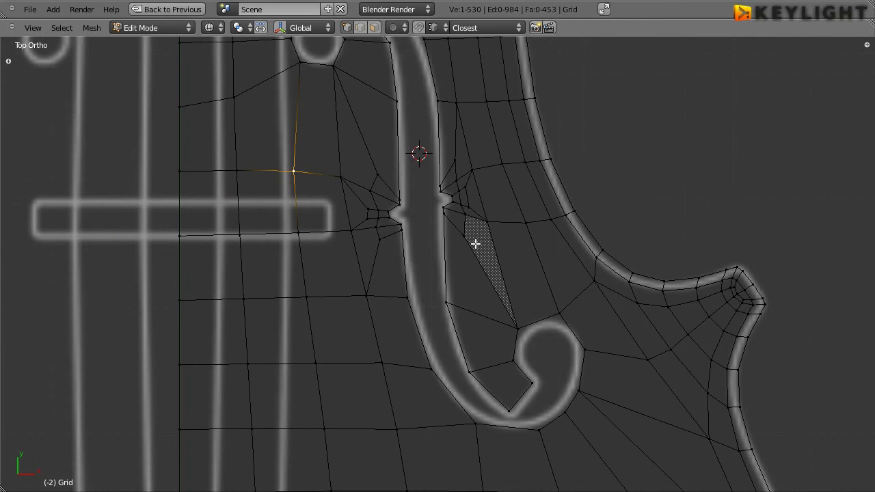
- Switch to solid shading and orbit to a low, edge-on view of the plate
key(z)
scroll(484, 285, down, 5)
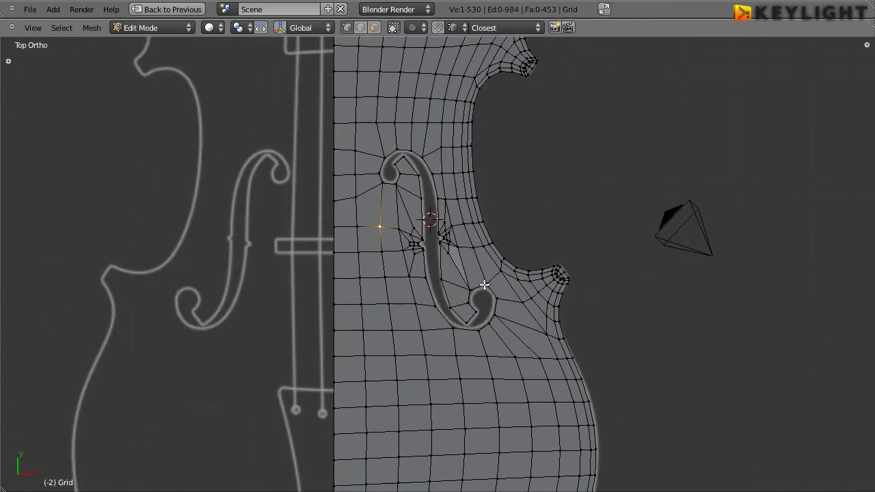
scroll(484, 285, down, 2)
scroll(484, 285, up, 2)
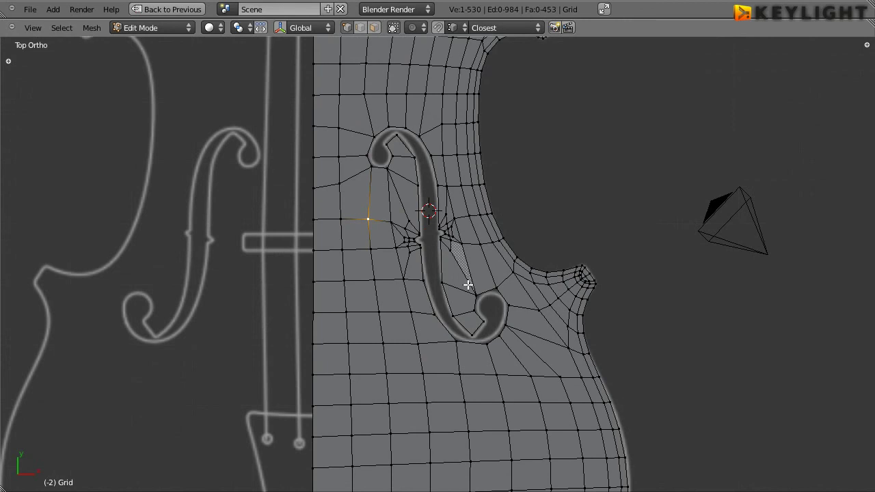
middle_drag(467, 284, 695, 204)
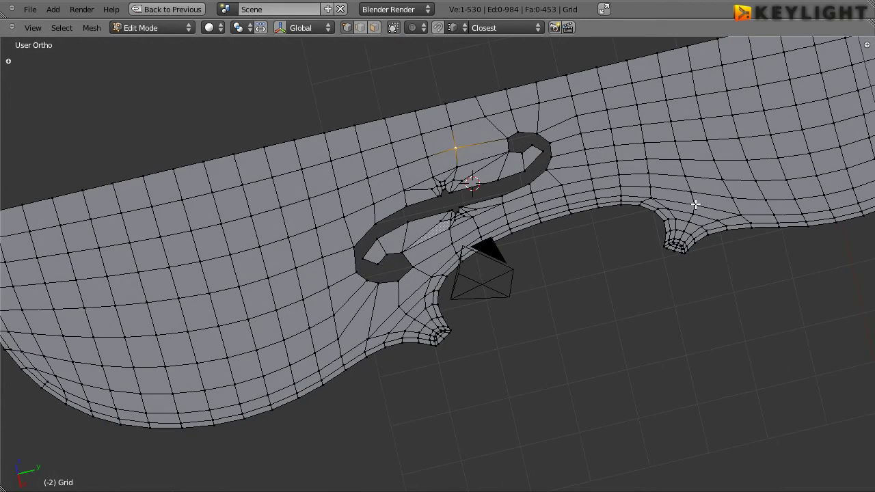
scroll(695, 204, down, 2)
mouse_move(531, 419)
middle_down()
mouse_move(445, 349)
mouse_move(724, 225)
mouse_move(539, 257)
middle_up()
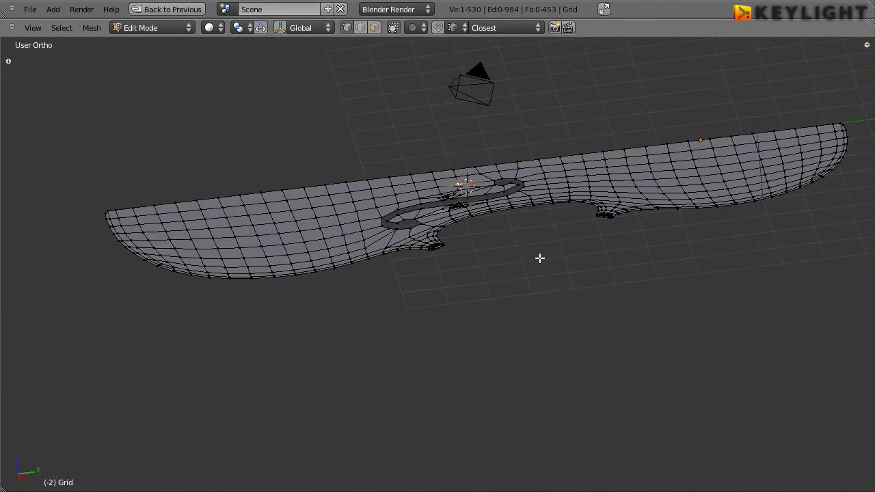
shift+middle_drag(670, 232, 568, 258)
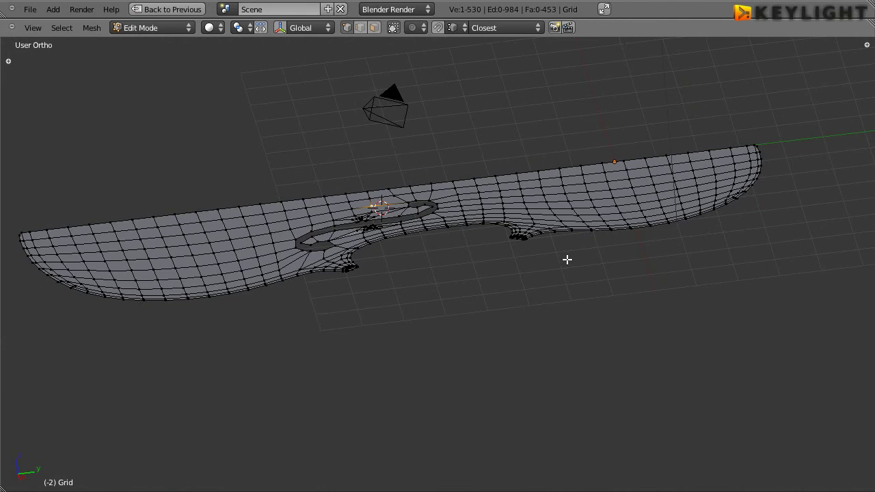
- Turn on face normal display in the sidebar's Mesh Display settings
key(n)
scroll(834, 390, down, 4)
scroll(847, 394, down, 4)
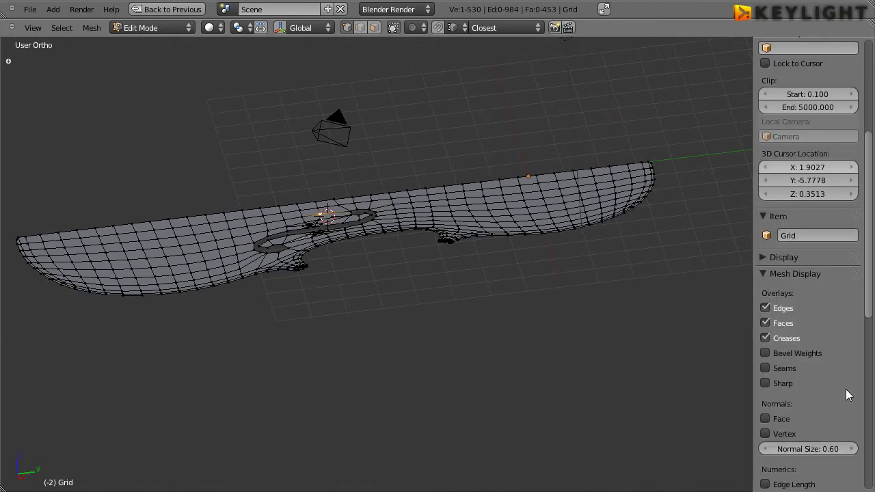
scroll(846, 395, down, 3)
click(765, 336)
- Orbit around the plate to inspect the face normals over the f-hole
scroll(283, 224, up, 5)
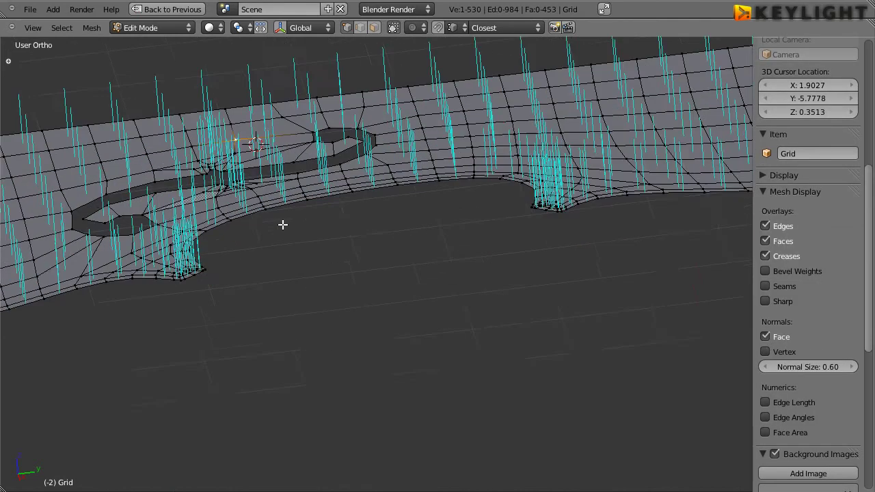
shift+middle_drag(132, 171, 246, 189)
scroll(256, 269, up, 2)
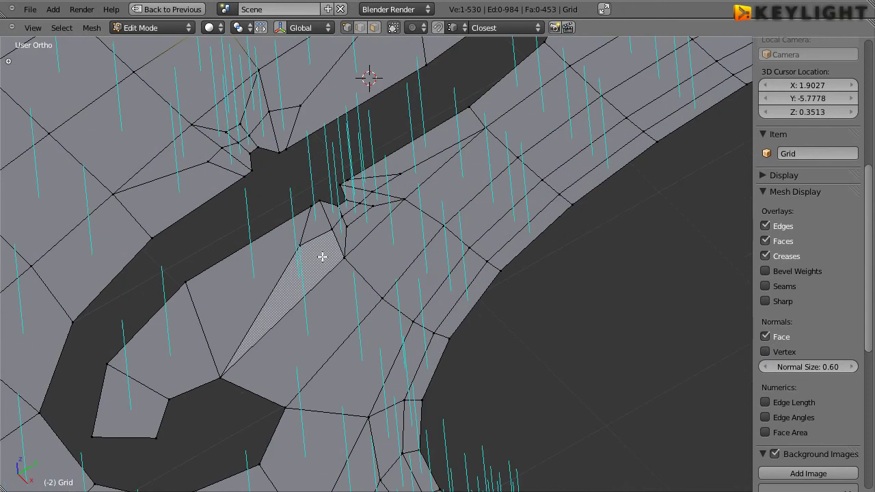
scroll(322, 253, up, 2)
scroll(340, 275, up, 1)
scroll(306, 246, up, 1)
middle_drag(489, 340, 415, 267)
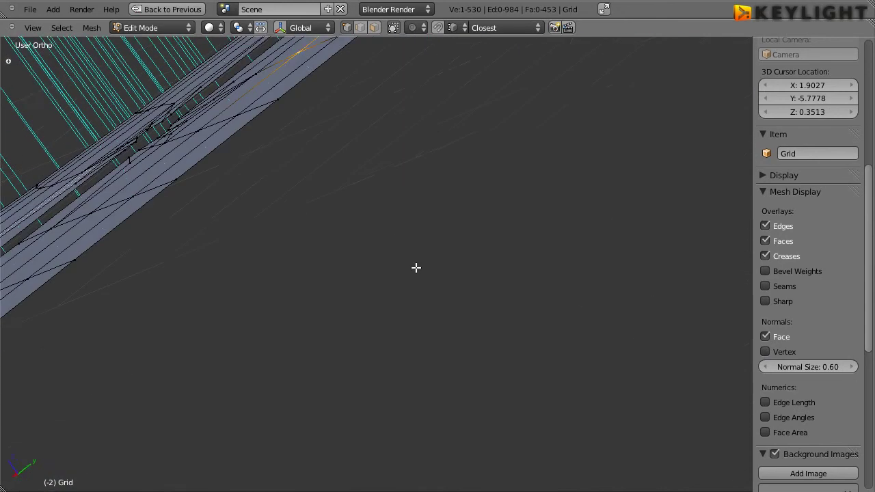
mouse_move(424, 146)
middle_down()
mouse_move(621, 223)
mouse_move(644, 214)
mouse_move(337, 298)
middle_up()
scroll(336, 298, down, 2)
scroll(330, 296, down, 2)
scroll(333, 307, down, 3)
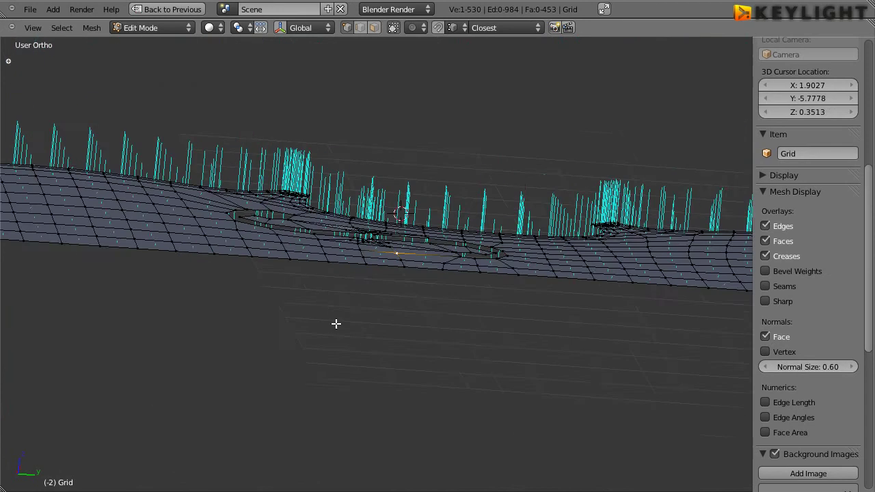
scroll(335, 322, down, 2)
scroll(335, 324, down, 1)
scroll(237, 308, up, 3)
scroll(351, 217, up, 2)
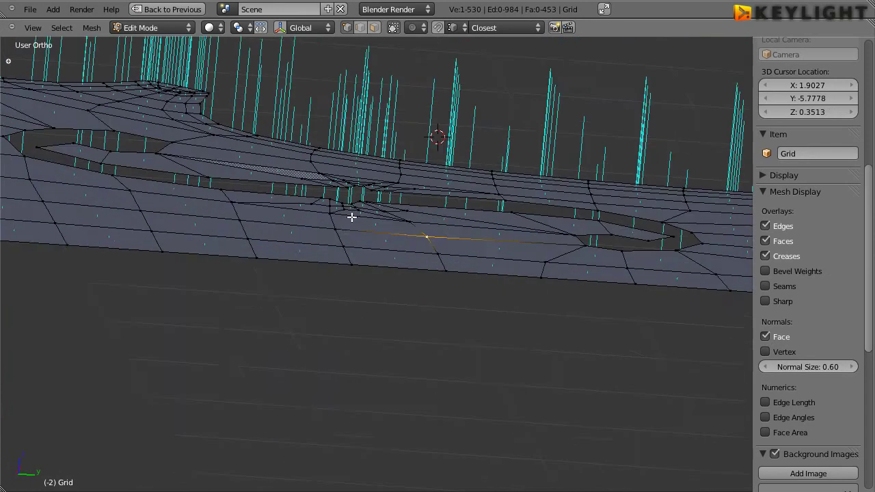
scroll(369, 312, up, 2)
middle_drag(369, 312, 428, 357)
mouse_move(332, 230)
middle_down()
mouse_move(292, 246)
mouse_move(509, 234)
mouse_move(493, 263)
middle_up()
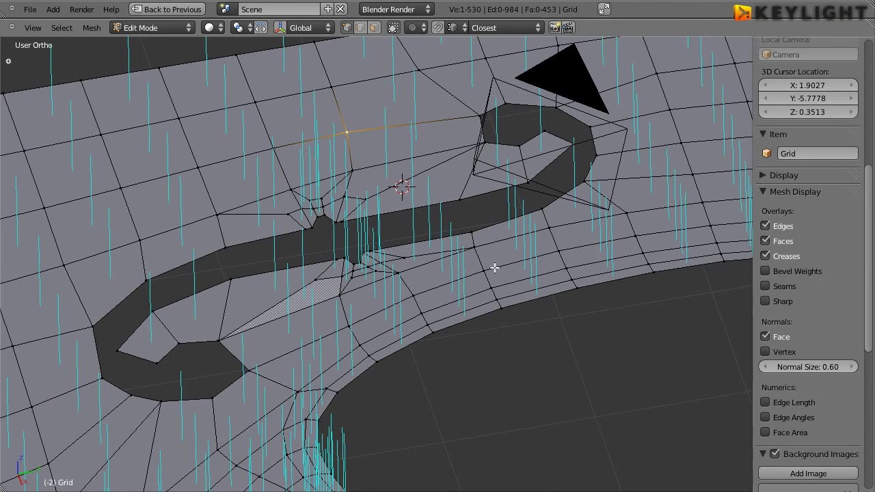
- Hide the face normals and select both f-hole outline loops plus the hook edges
click(764, 337)
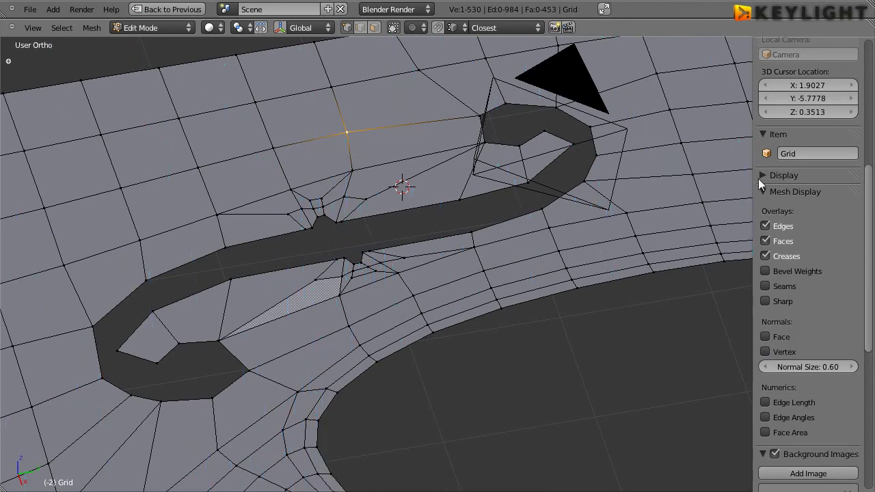
click(763, 191)
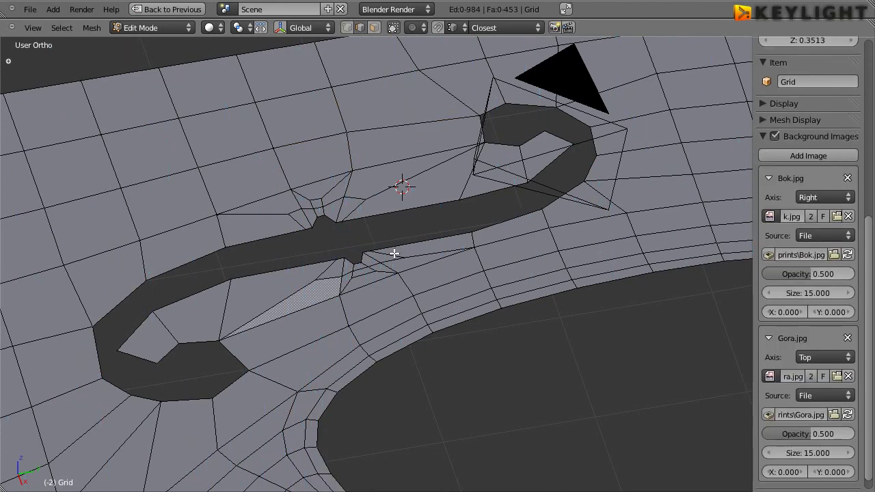
alt+right_click(266, 238)
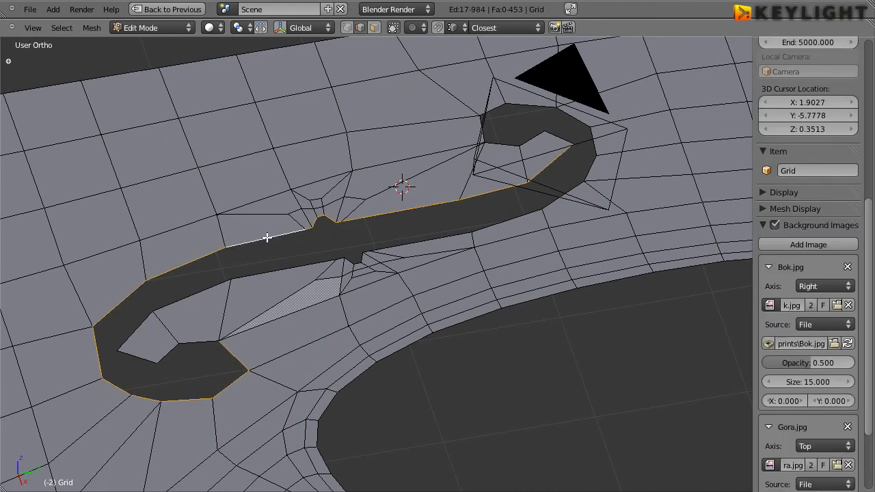
shift+right_click(197, 340)
alt+shift+right_click(134, 336)
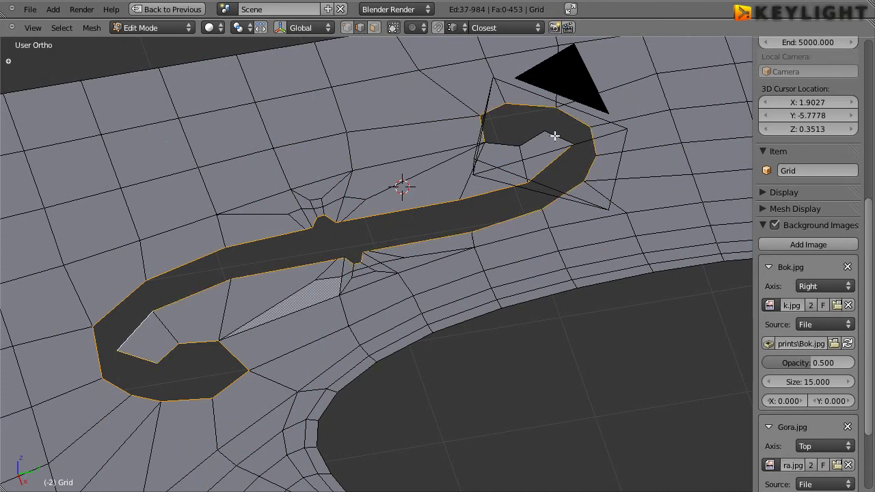
shift+right_click(555, 136)
ctrl+right_click(494, 145)
mouse_move(424, 308)
middle_down()
mouse_move(527, 306)
mouse_move(498, 294)
middle_up()
- Save the .blend file, then extrude the f-hole rim straight down along Z into vertical walls
key(ctrl+s)
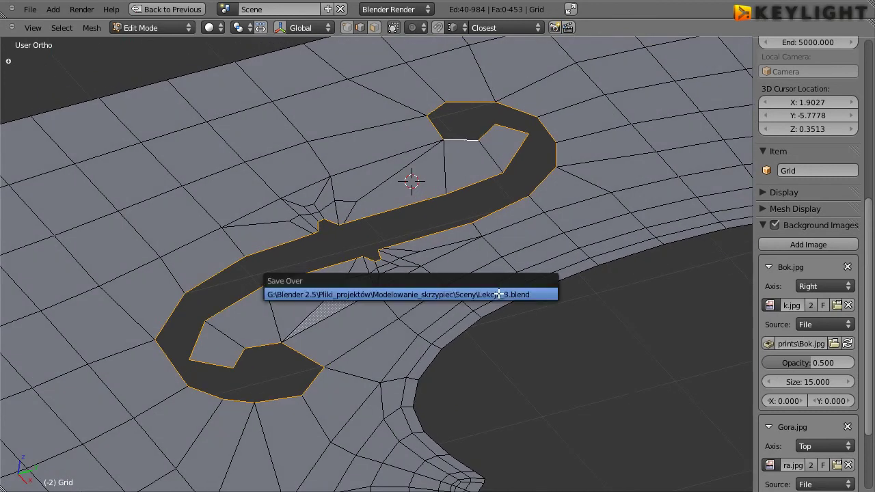
click(498, 294)
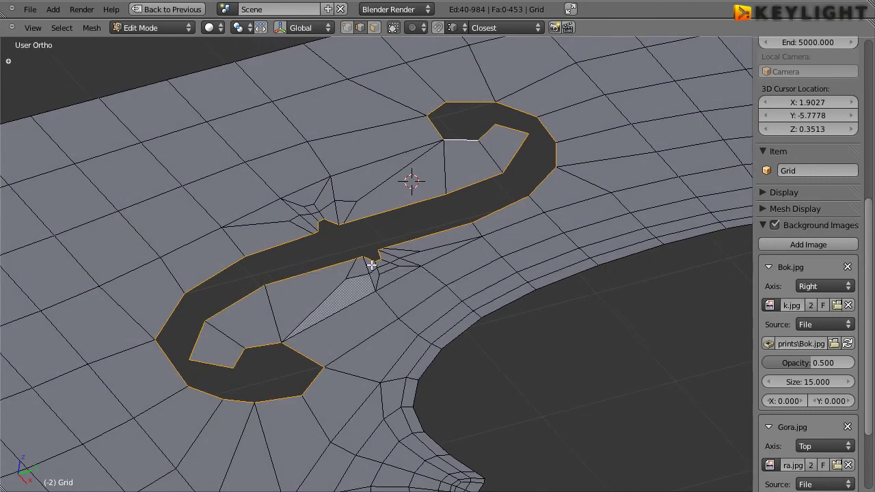
key(e)
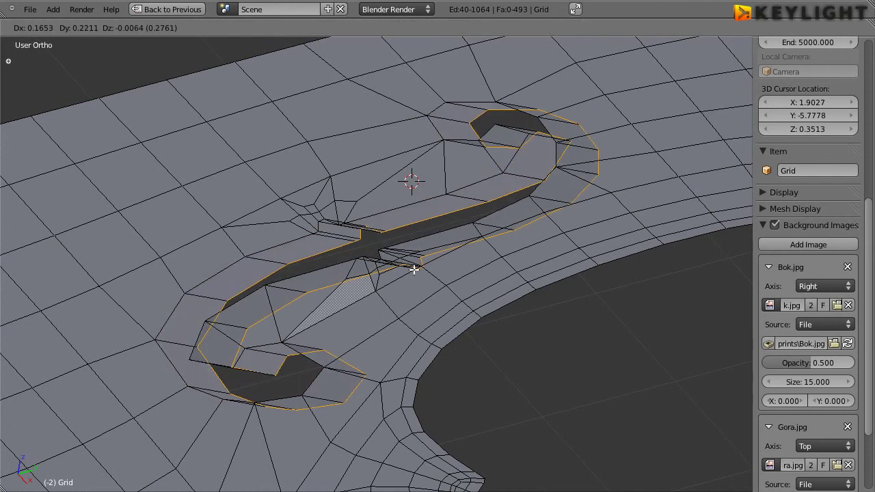
key(y)
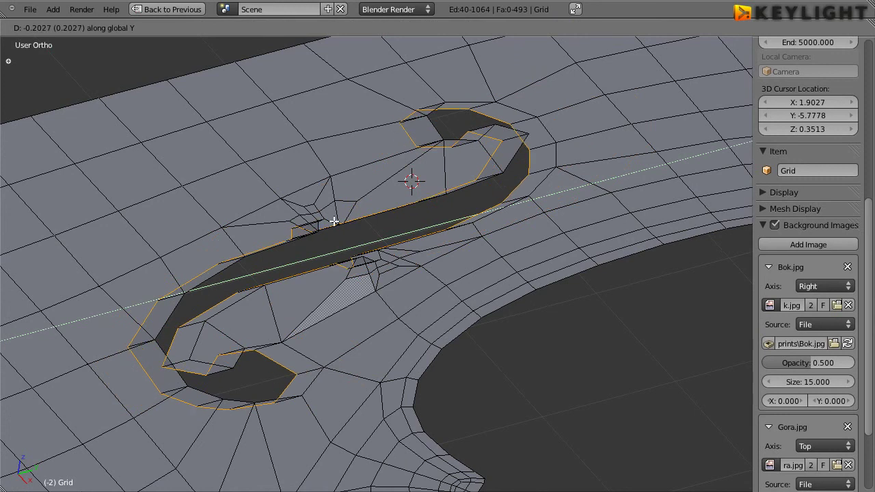
key(x)
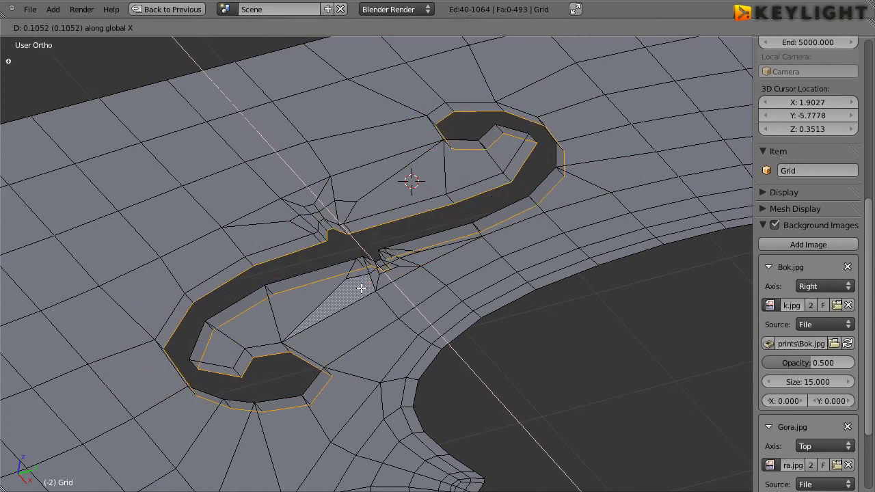
key(z)
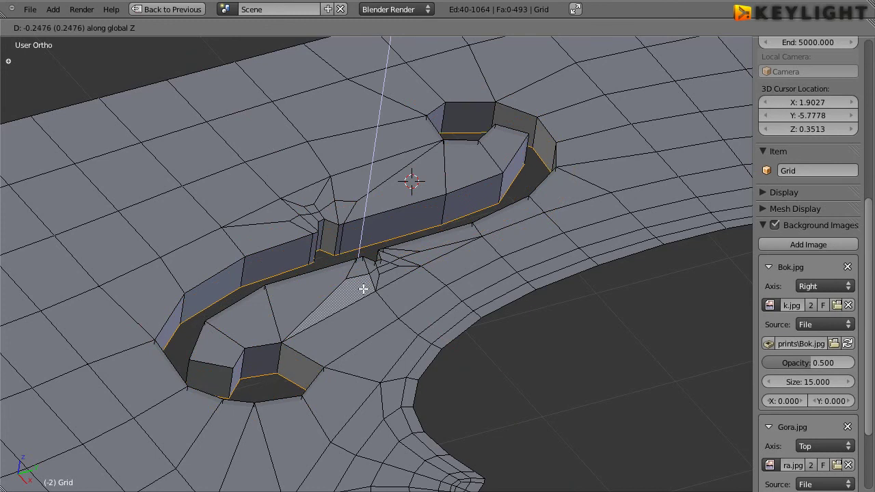
click(363, 287)
mouse_move(455, 353)
middle_down()
mouse_move(435, 246)
mouse_move(455, 312)
mouse_move(589, 386)
mouse_move(619, 388)
mouse_move(496, 396)
mouse_move(408, 319)
mouse_move(389, 315)
middle_up()
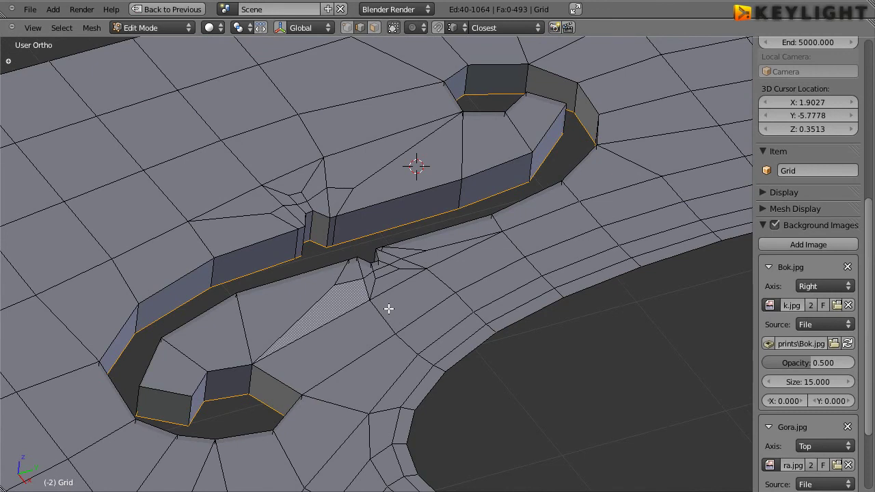
- Apply level-3 subdivision and Shade Smooth in Object Mode, then hide the side panels
key(Tab)
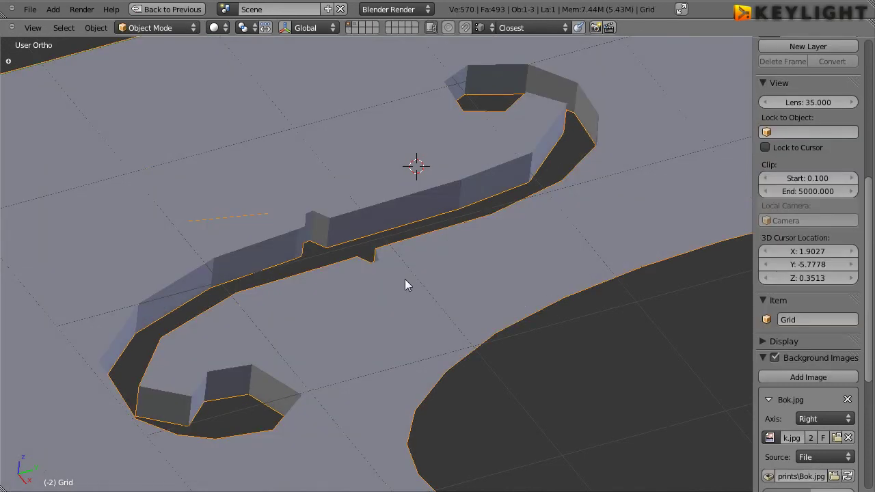
key(ctrl+3)
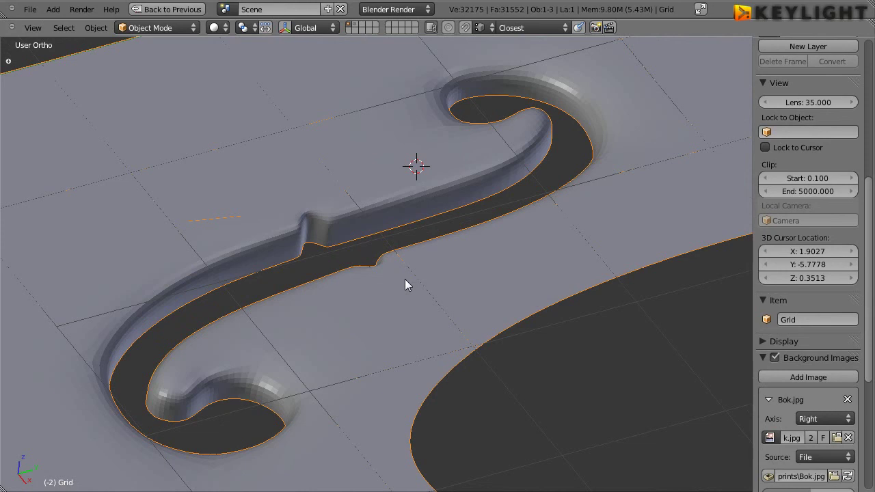
key(t)
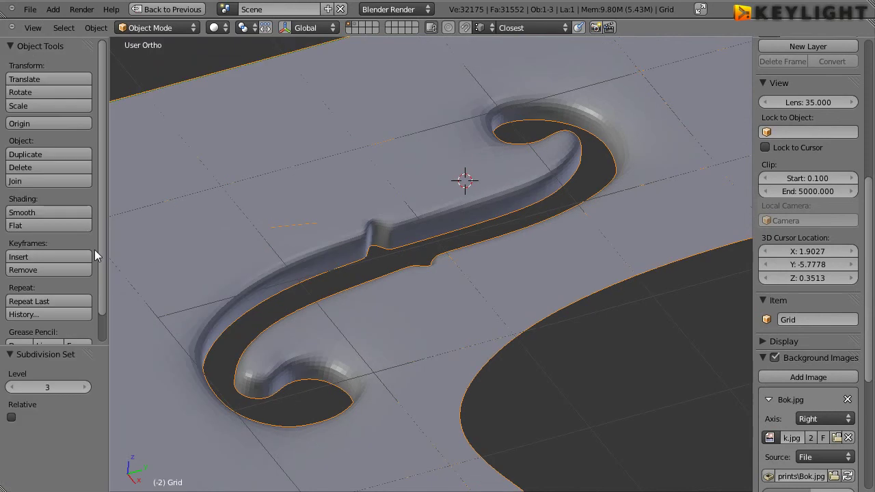
click(72, 211)
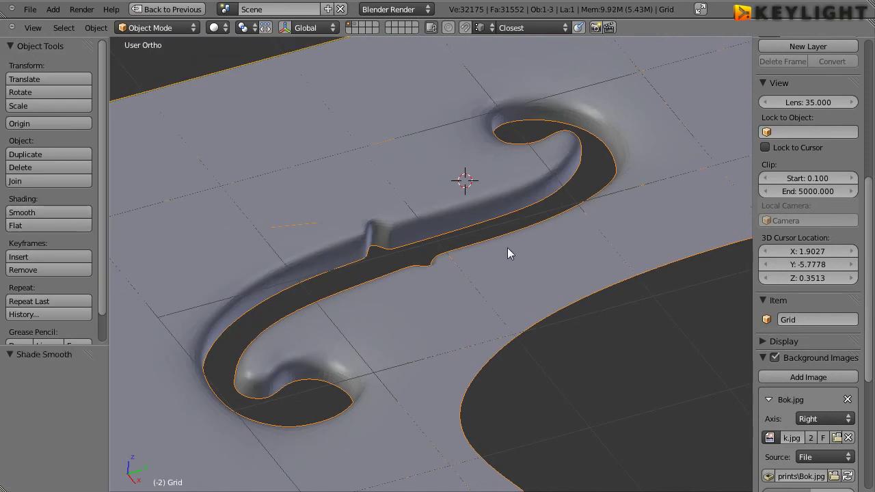
scroll(412, 240, up, 2)
scroll(410, 242, up, 1)
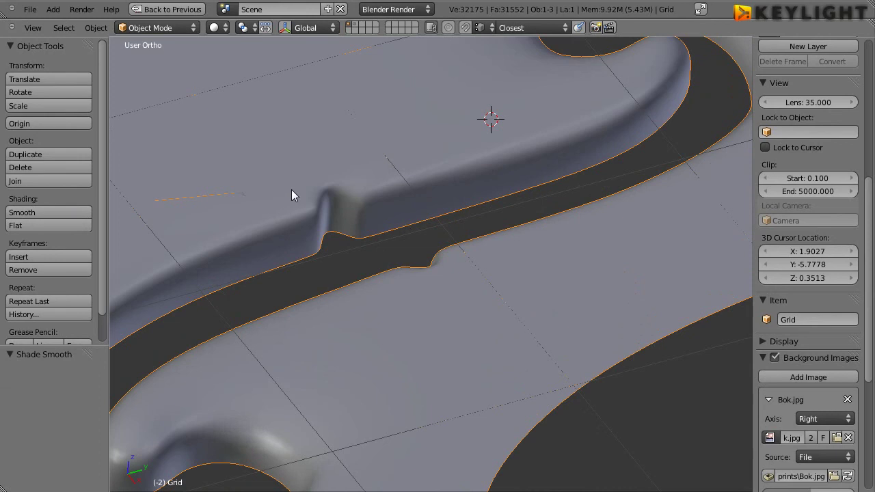
scroll(291, 189, up, 1)
key(t)
key(n)
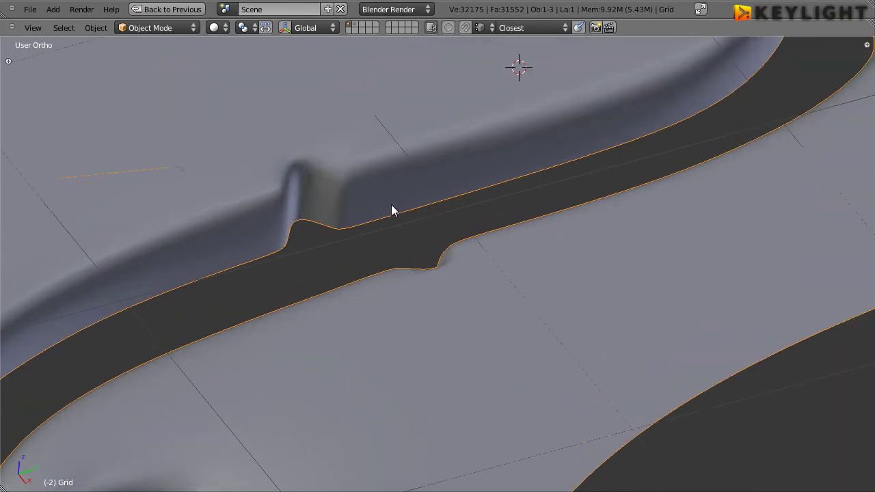
- Inspect the rounded rim notch close-up, placing the 3D cursor there, and return to Edit Mode
key(ctrl+Up)
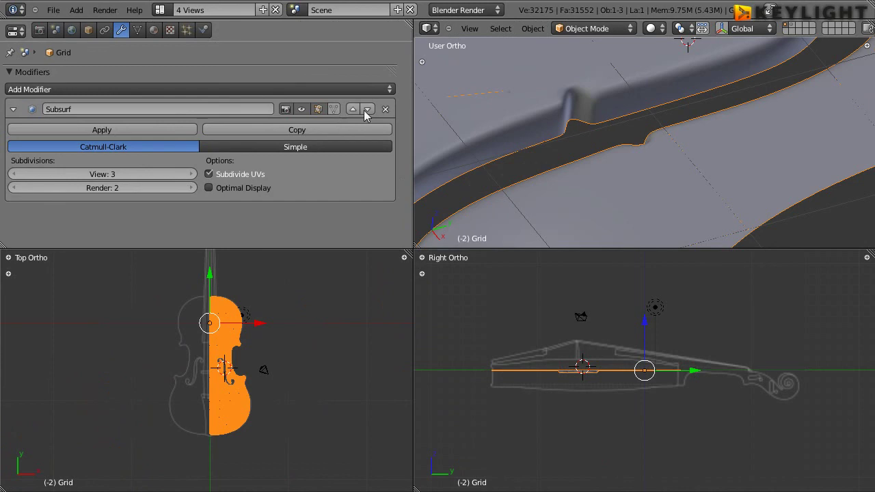
scroll(588, 135, up, 2)
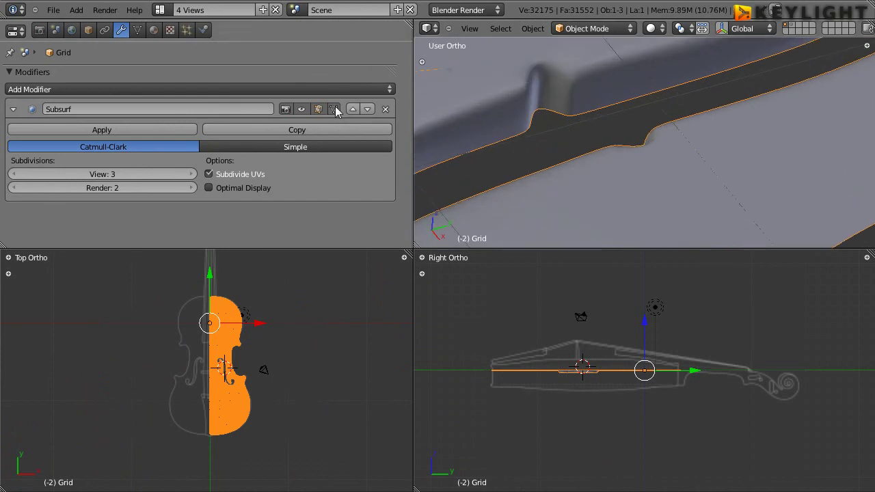
shift+middle_drag(559, 109, 567, 216)
click(592, 170)
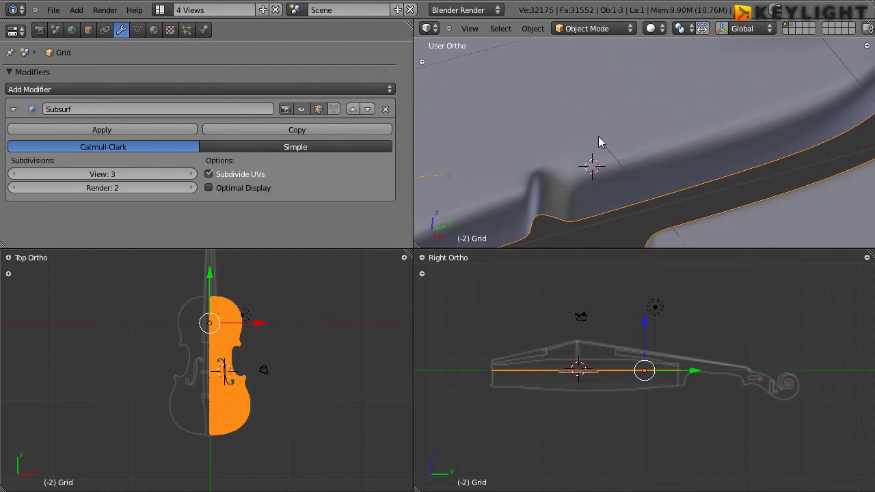
key(ctrl+Up)
scroll(547, 205, down, 2)
scroll(403, 293, down, 2)
scroll(469, 259, up, 2)
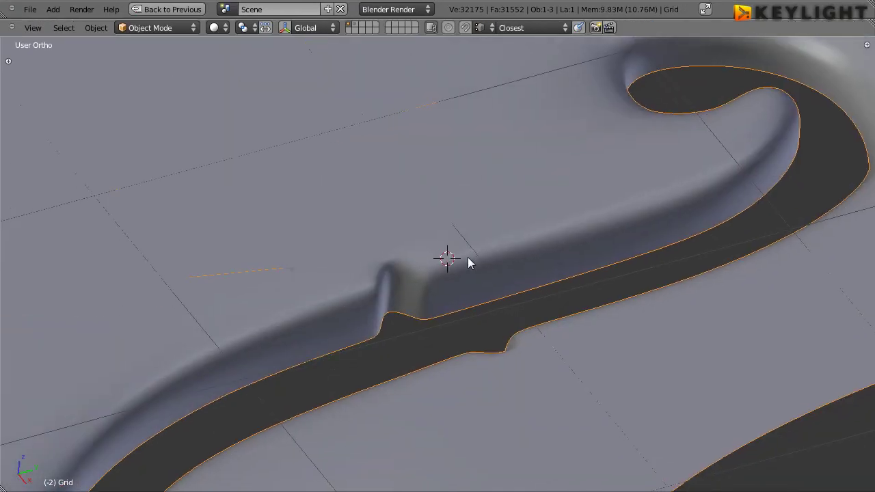
key(Tab)
mouse_move(451, 291)
middle_down()
mouse_move(410, 309)
mouse_move(542, 294)
mouse_move(574, 276)
mouse_move(516, 301)
middle_up()
- Loop-cut around the f-hole wall and slide the new loop close to its top edge
scroll(516, 301, down, 2)
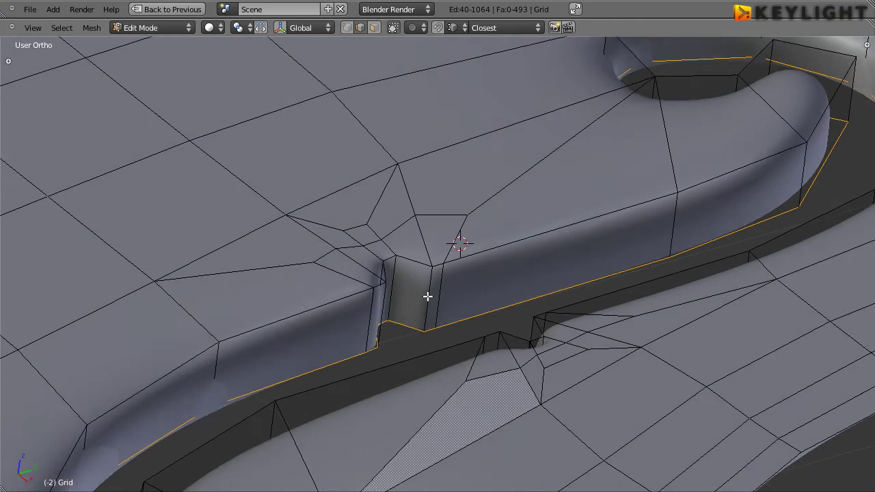
scroll(428, 296, down, 1)
scroll(431, 298, up, 5)
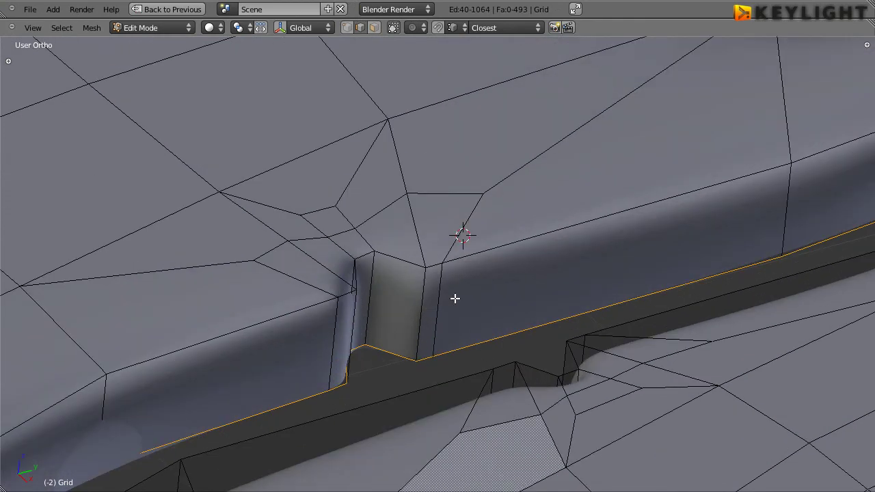
key(ctrl+r)
click(446, 294)
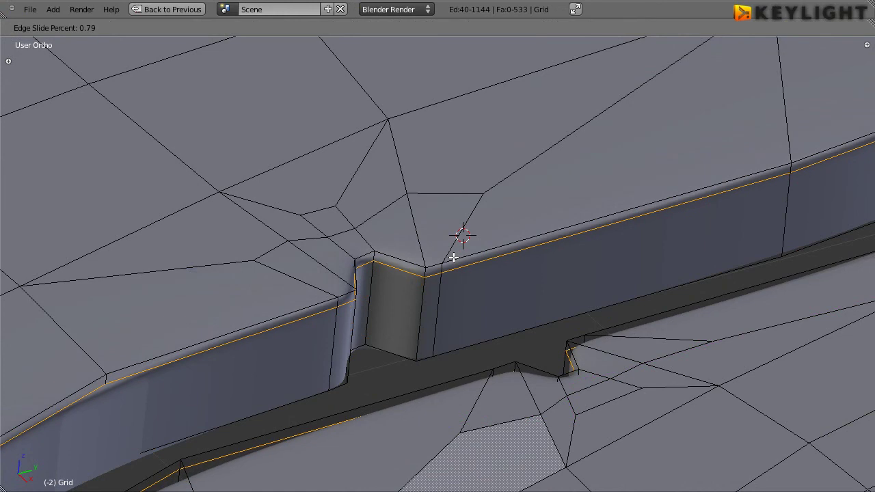
click(454, 257)
scroll(421, 316, down, 3)
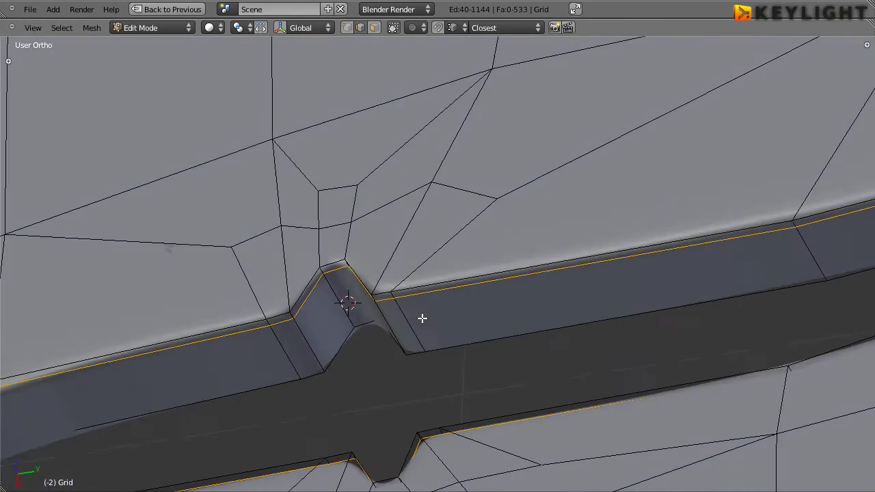
mouse_move(422, 317)
middle_down()
mouse_move(343, 337)
mouse_move(484, 340)
mouse_move(459, 320)
middle_up()
scroll(458, 320, down, 3)
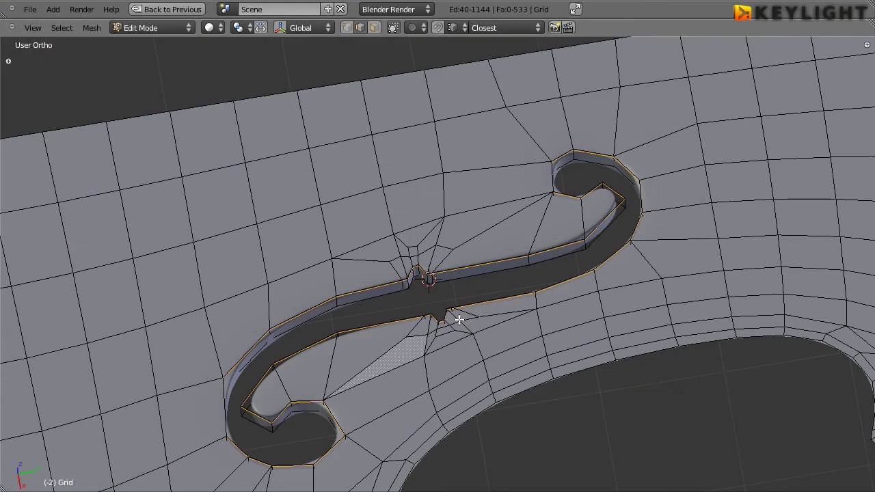
- Preview the smoothed f-hole rim in Object Mode from several angles, then return to Edit Mode
key(Tab)
mouse_move(630, 399)
middle_down()
mouse_move(587, 376)
mouse_move(667, 388)
mouse_move(745, 315)
mouse_move(561, 339)
mouse_move(655, 338)
mouse_move(450, 327)
mouse_move(659, 250)
mouse_move(239, 299)
mouse_move(408, 353)
mouse_move(561, 336)
mouse_move(528, 313)
middle_up()
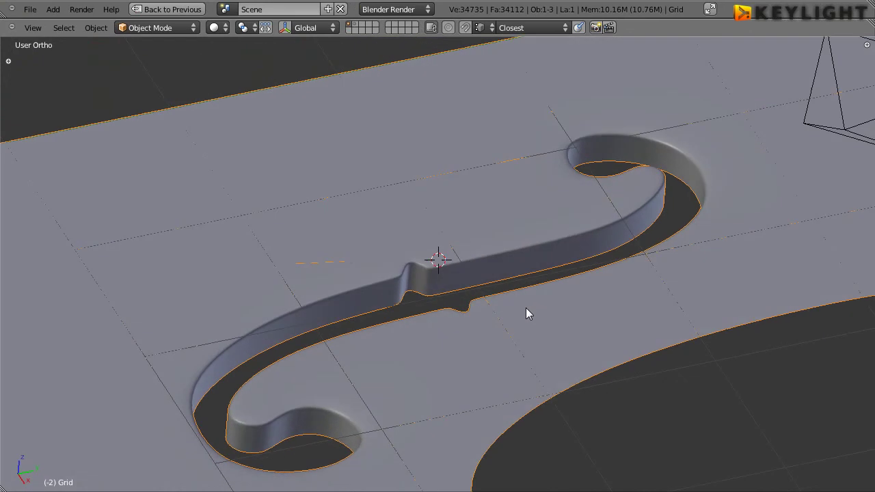
mouse_move(433, 331)
shift+middle_down()
mouse_move(497, 291)
mouse_move(565, 227)
shift+middle_up()
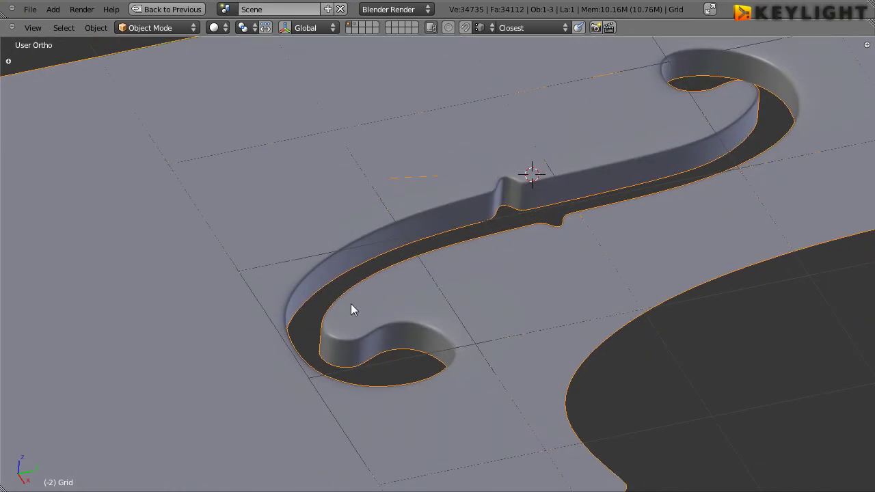
mouse_move(350, 306)
middle_down()
mouse_move(336, 363)
mouse_move(453, 266)
middle_up()
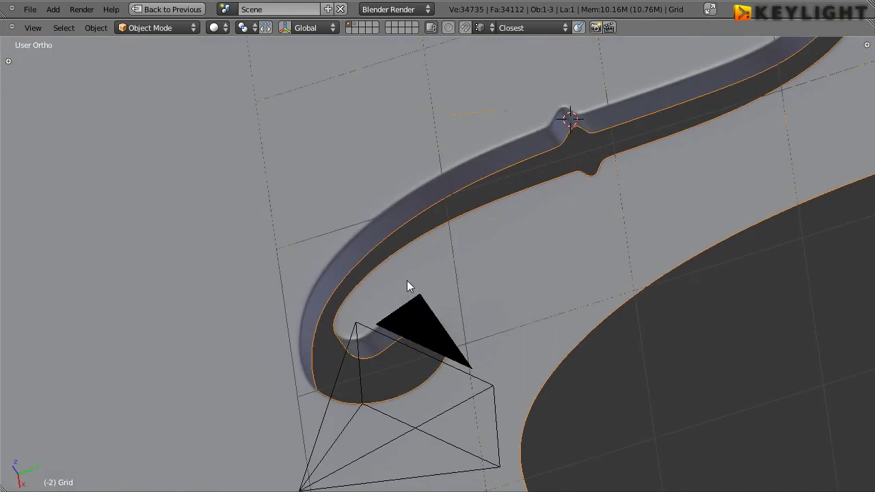
mouse_move(406, 286)
middle_down()
mouse_move(385, 289)
mouse_move(416, 312)
mouse_move(449, 233)
mouse_move(558, 258)
mouse_move(400, 320)
middle_up()
key(Tab)
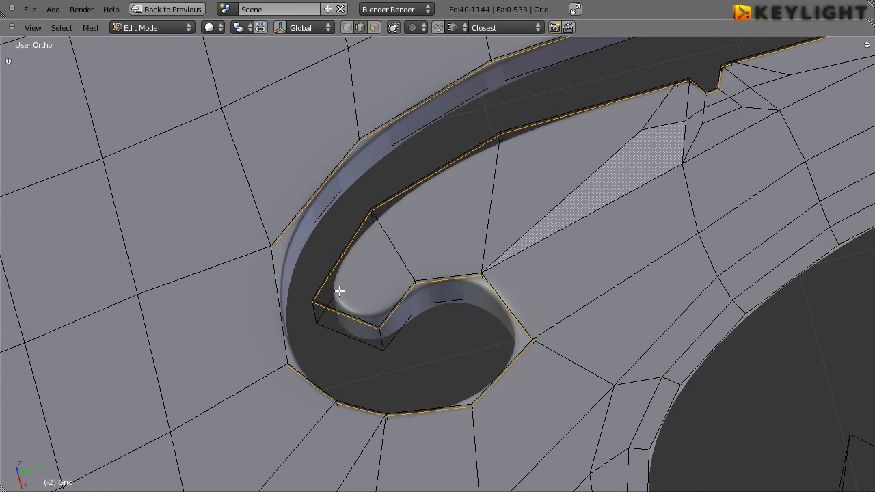
- Cut an edge loop across the lower curl wall near the curl tip
key(ctrl+r)
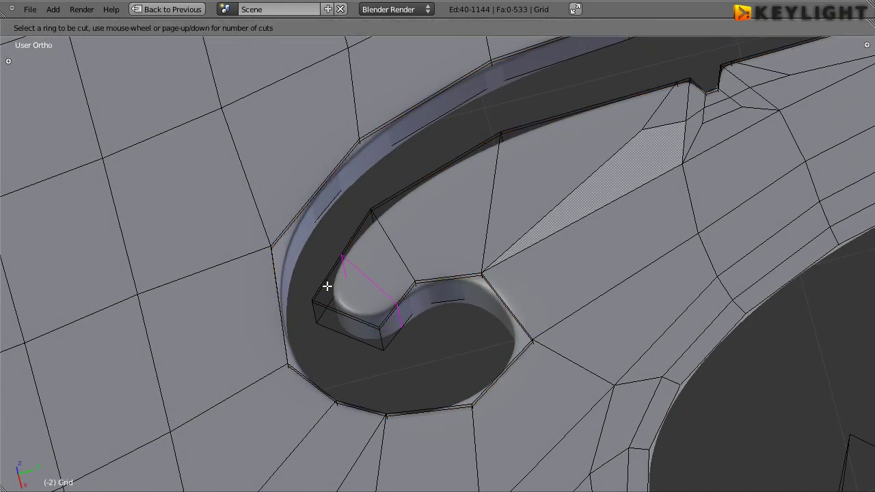
click(334, 284)
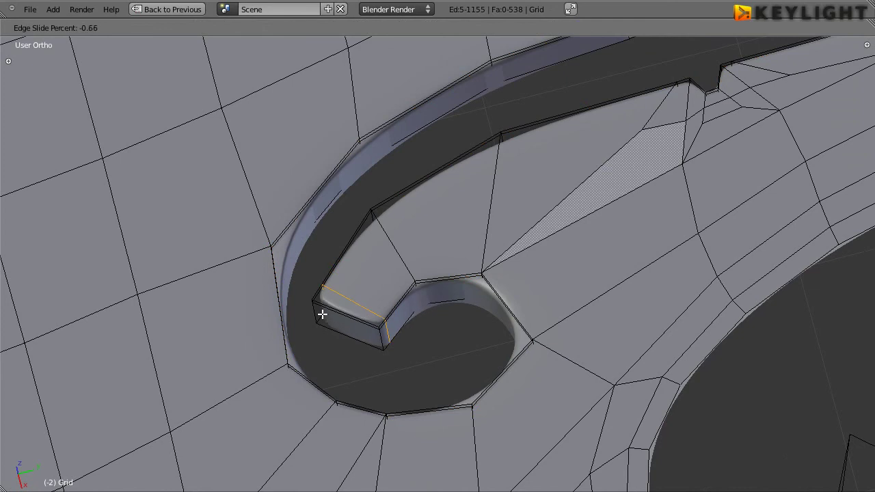
click(318, 321)
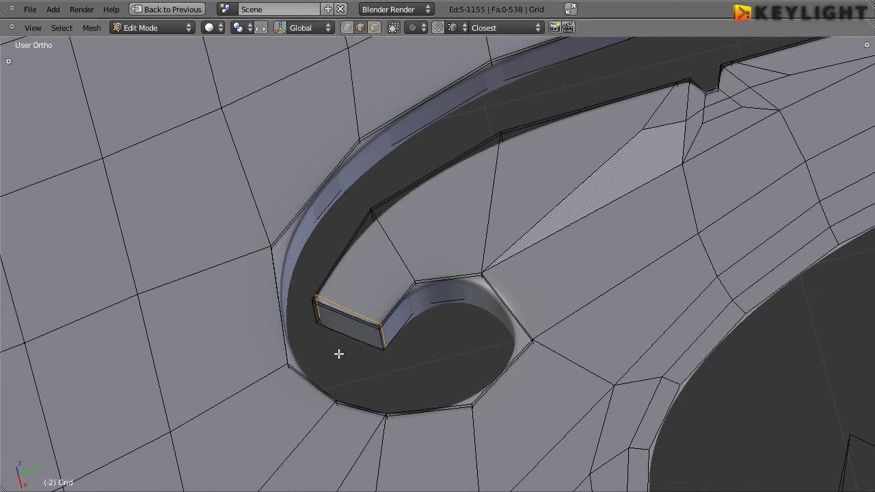
middle_drag(649, 181, 401, 396)
scroll(400, 396, down, 3)
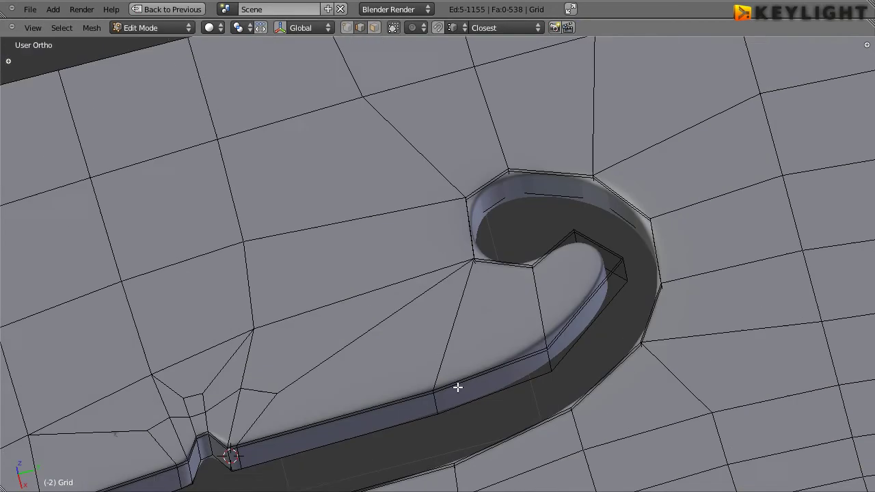
scroll(558, 316, up, 3)
- Cut another edge loop across the upper curl wall and check the smoothed result in Object Mode
key(ctrl+r)
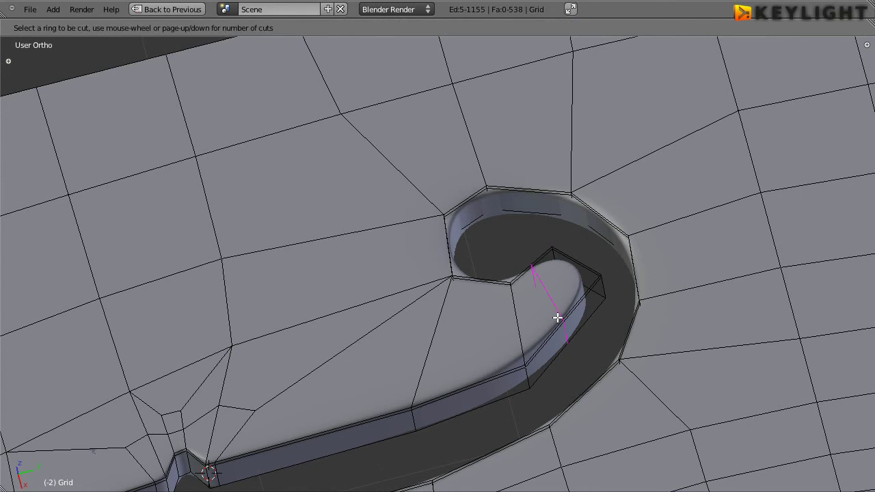
click(558, 316)
click(600, 300)
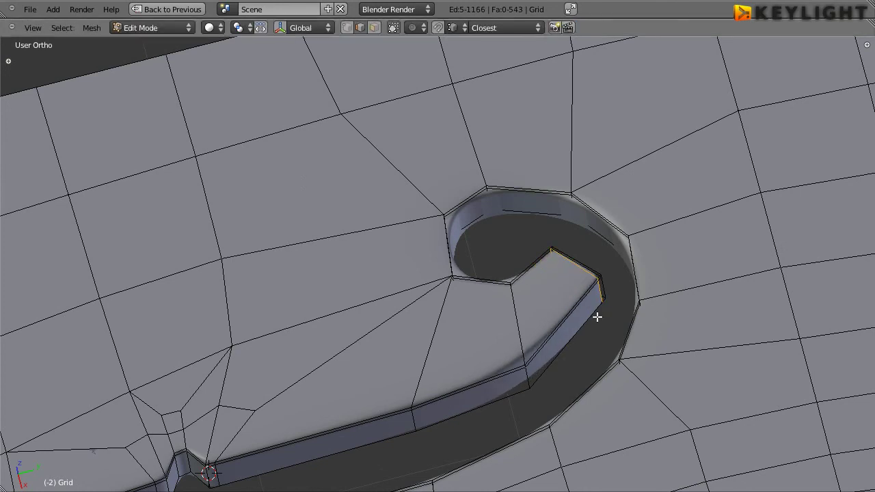
mouse_move(598, 316)
middle_down()
mouse_move(629, 335)
mouse_move(517, 381)
mouse_move(534, 411)
mouse_move(583, 256)
mouse_move(543, 337)
mouse_move(630, 240)
mouse_move(682, 158)
middle_up()
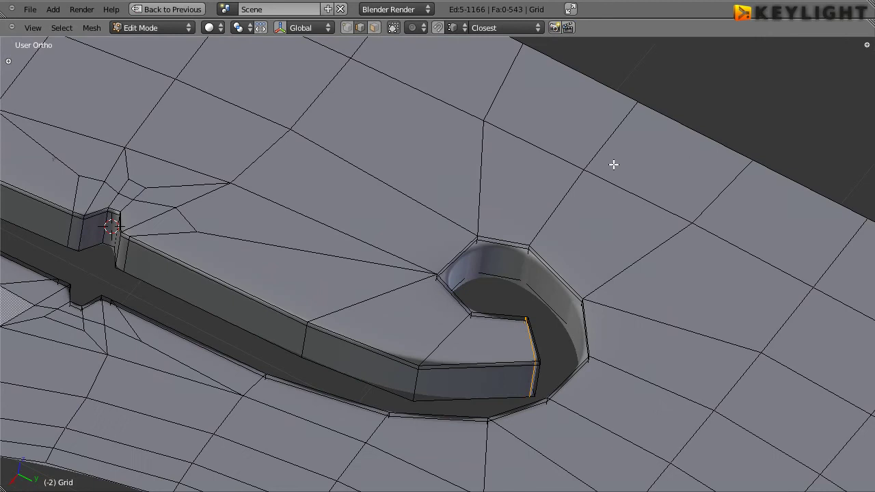
key(Tab)
mouse_move(555, 222)
middle_down()
mouse_move(431, 306)
mouse_move(584, 334)
mouse_move(356, 220)
mouse_move(342, 336)
mouse_move(474, 333)
mouse_move(462, 318)
middle_up()
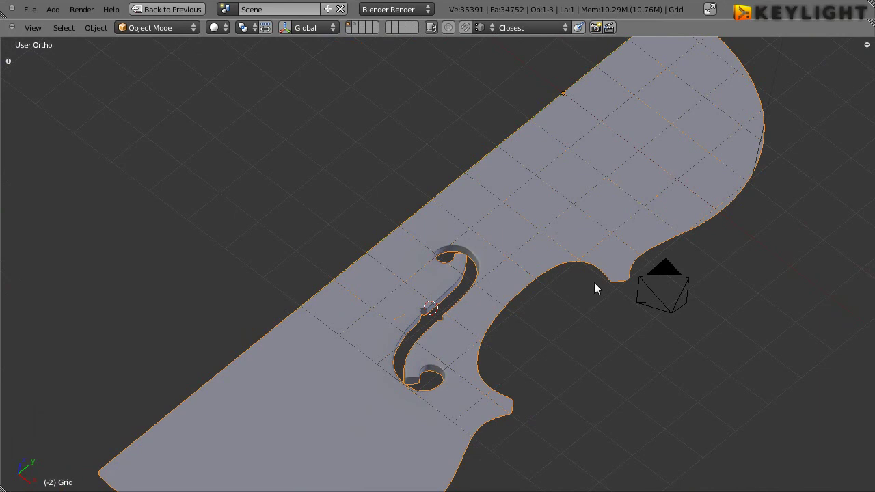
- Inspect the f-hole's curls and stem from the top view
right_click(670, 307)
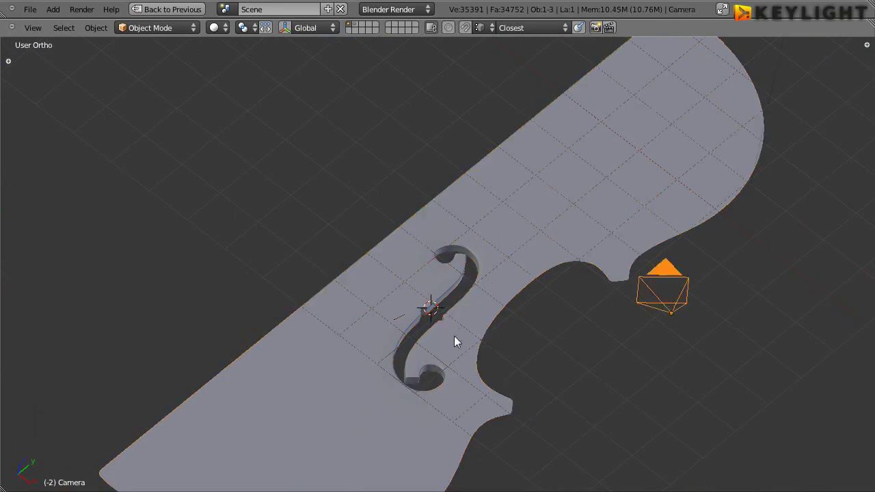
mouse_move(530, 349)
middle_down()
mouse_move(582, 352)
mouse_move(402, 230)
mouse_move(377, 326)
mouse_move(671, 240)
mouse_move(696, 176)
mouse_move(596, 357)
mouse_move(537, 348)
mouse_move(554, 382)
middle_up()
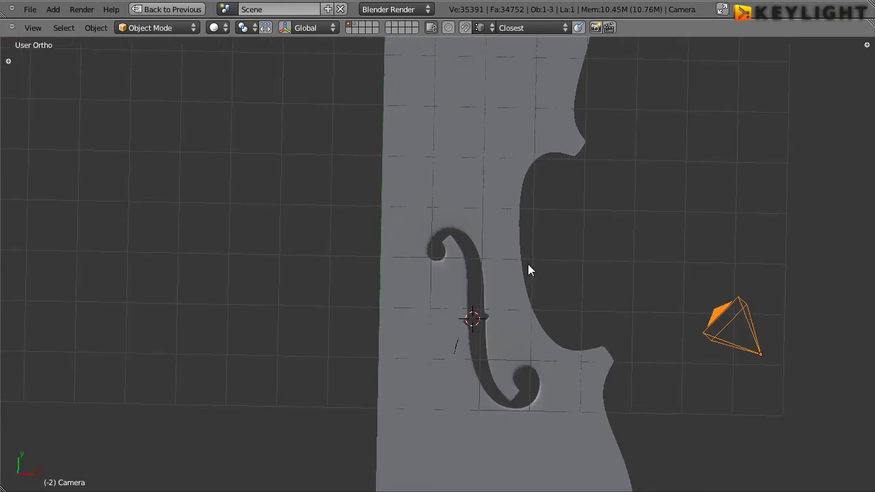
scroll(527, 322, up, 3)
scroll(528, 323, down, 3)
key(KP_7)
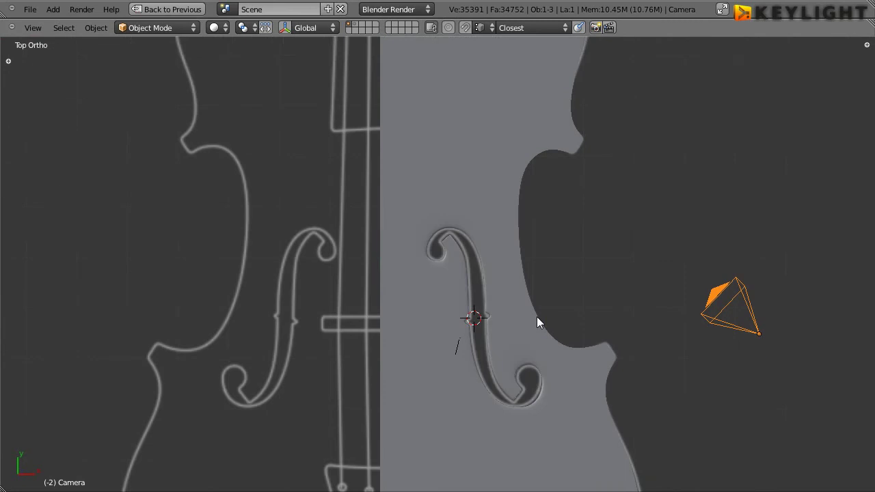
scroll(511, 335, up, 2)
scroll(511, 336, up, 2)
scroll(539, 249, up, 1)
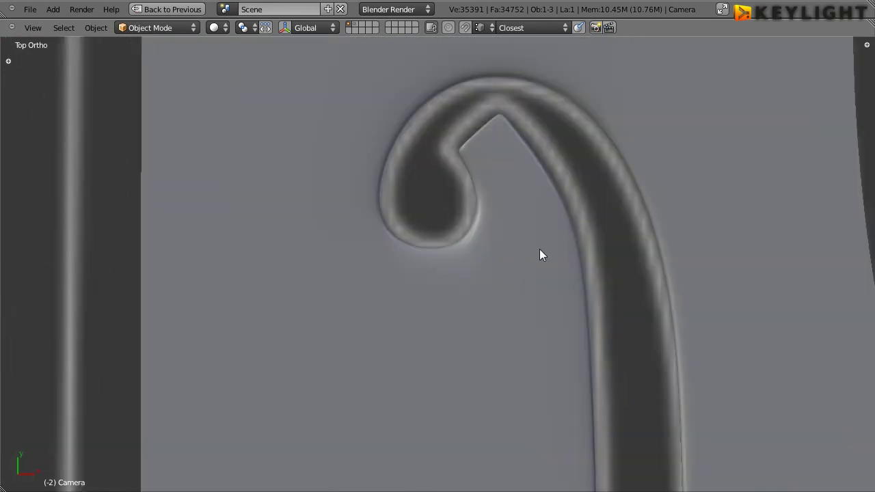
mouse_move(539, 248)
shift+middle_down()
mouse_move(481, 325)
mouse_move(466, 386)
mouse_move(465, 126)
shift+middle_up()
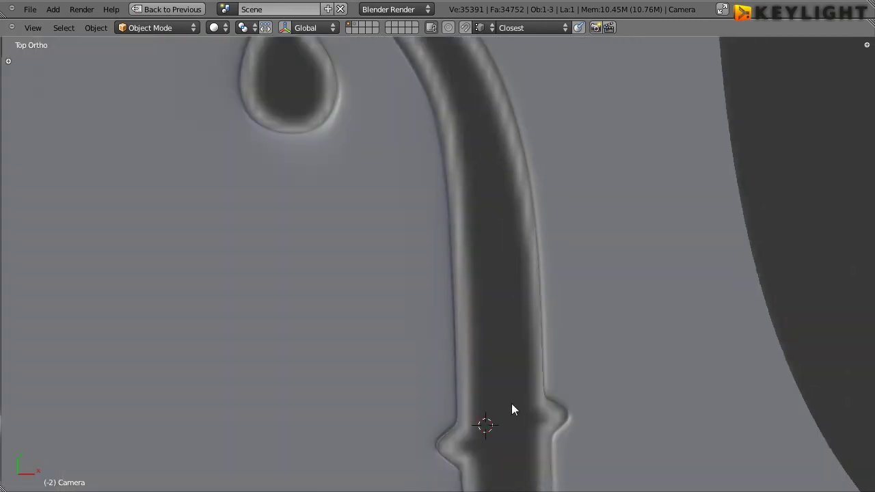
shift+middle_drag(511, 403, 450, 271)
shift+middle_drag(506, 377, 459, 174)
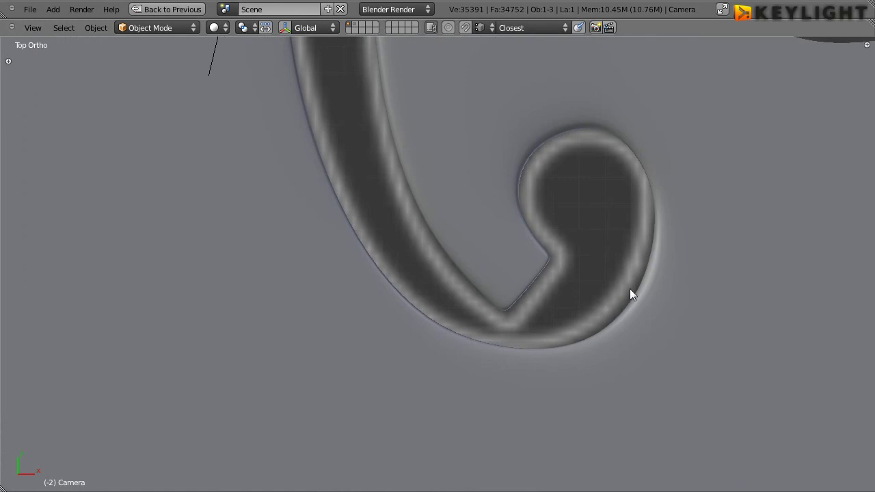
shift+middle_drag(432, 148, 478, 410)
shift+middle_drag(419, 162, 445, 336)
shift+middle_drag(321, 102, 323, 236)
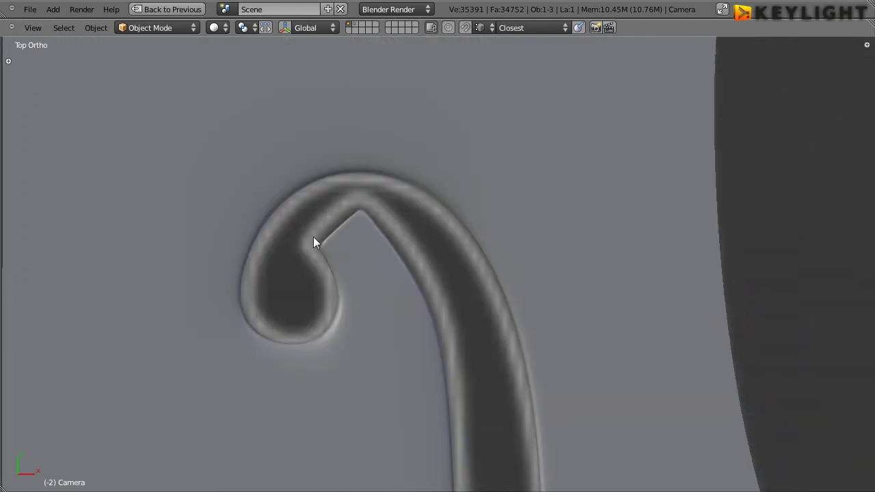
- Reselect the plate mesh and frame the whole violin body
right_click(348, 250)
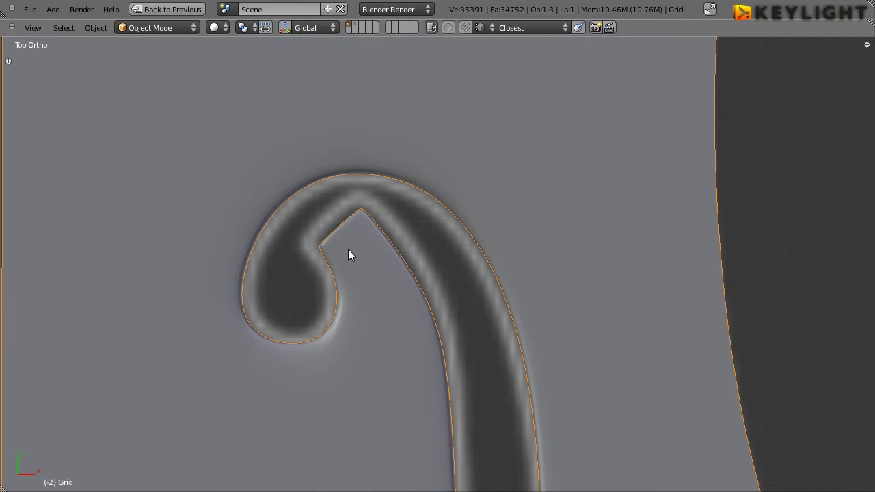
scroll(348, 249, down, 2)
scroll(347, 232, down, 1)
scroll(375, 254, up, 2)
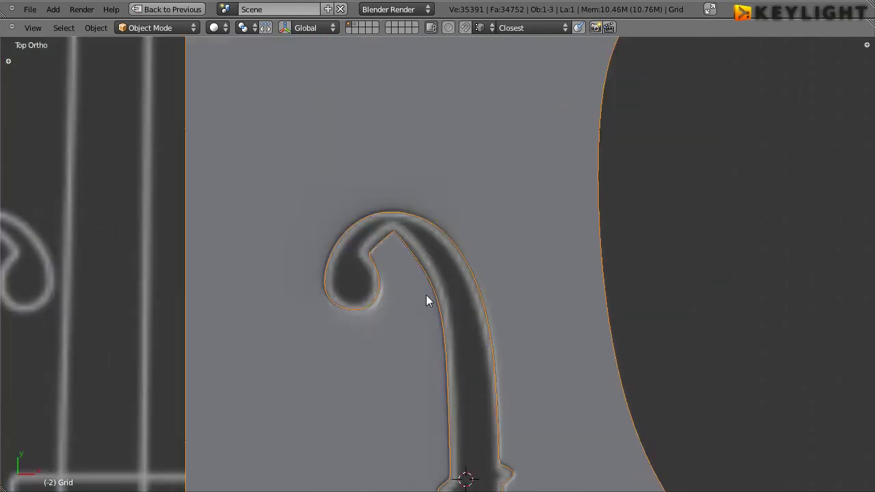
scroll(426, 299, up, 4)
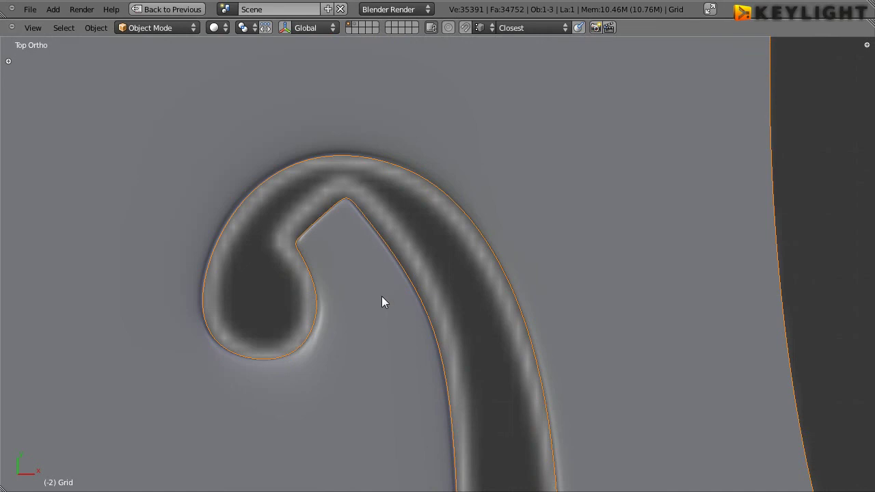
scroll(437, 369, down, 5)
mouse_move(501, 451)
shift+middle_down()
mouse_move(412, 162)
mouse_move(435, 217)
mouse_move(401, 285)
shift+middle_up()
scroll(415, 162, down, 1)
scroll(417, 168, down, 2)
scroll(394, 258, up, 3)
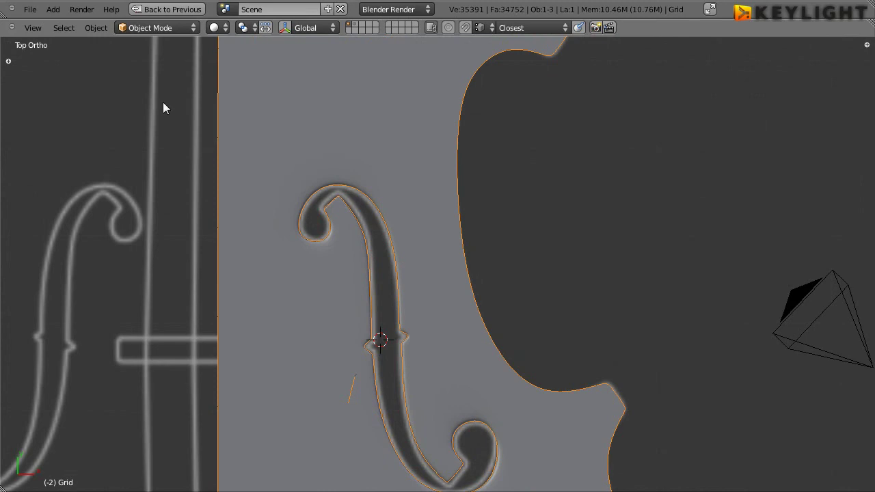
- Open the saved project Lekcja_3.blend
click(30, 9)
click(48, 36)
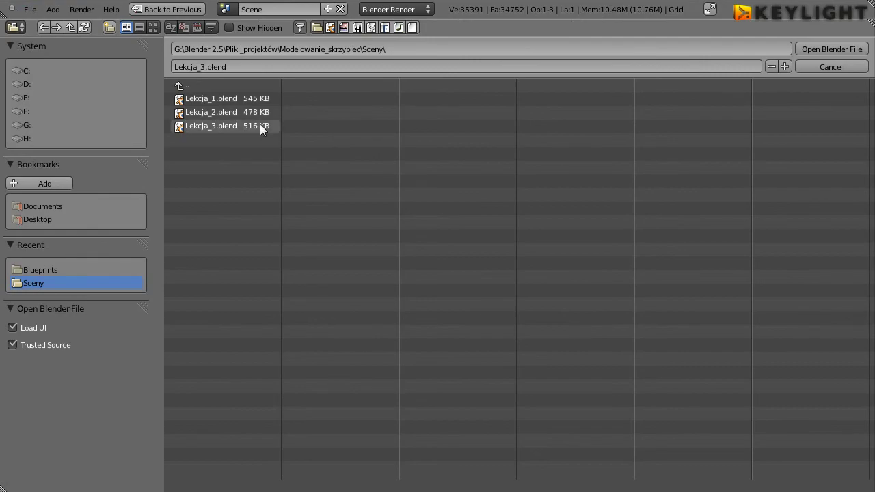
click(260, 125)
click(827, 49)
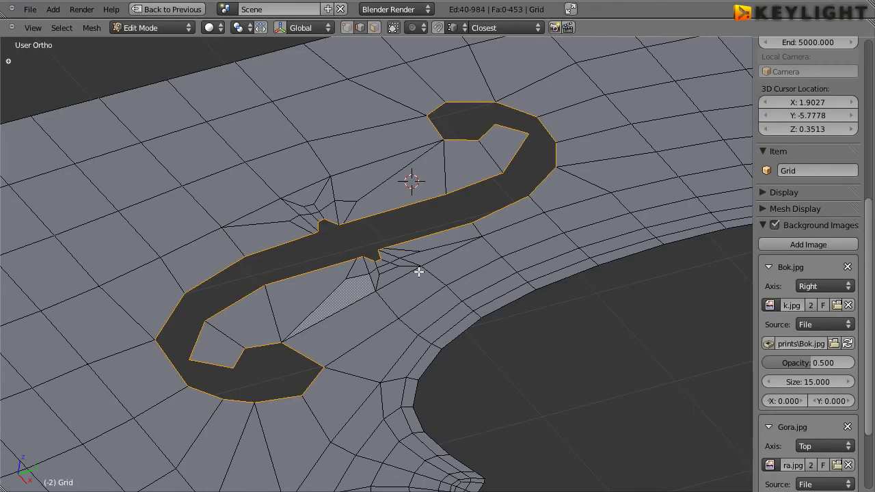
- Show Top Ortho over the blueprint, hide the N panel, and frame the upper curl
scroll(418, 271, down, 2)
scroll(267, 291, up, 2)
mouse_move(237, 291)
middle_down()
mouse_move(305, 452)
mouse_move(313, 445)
middle_up()
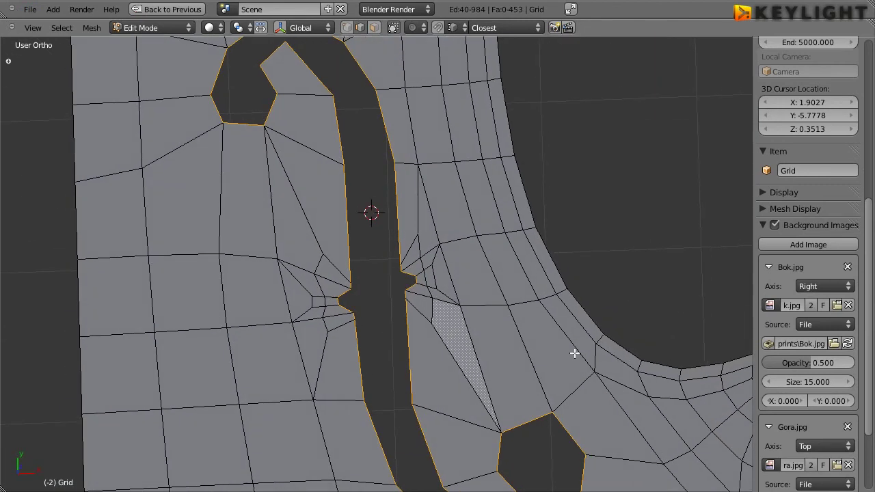
key(KP_7)
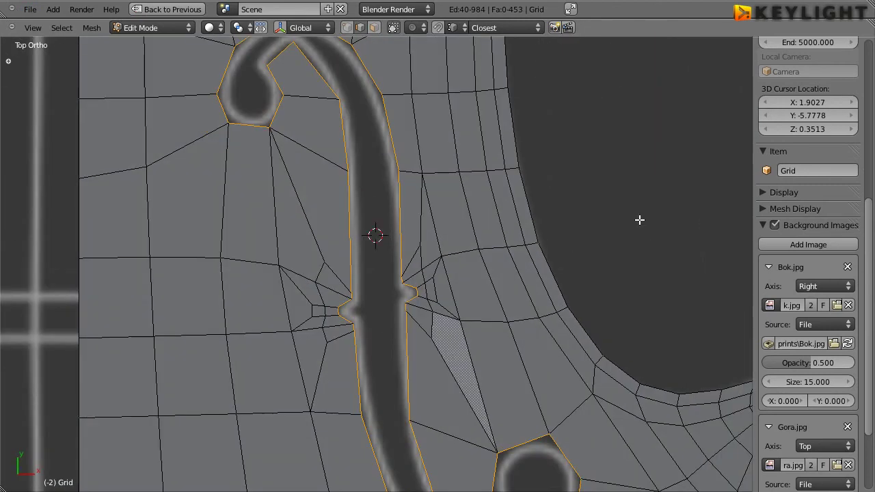
key(n)
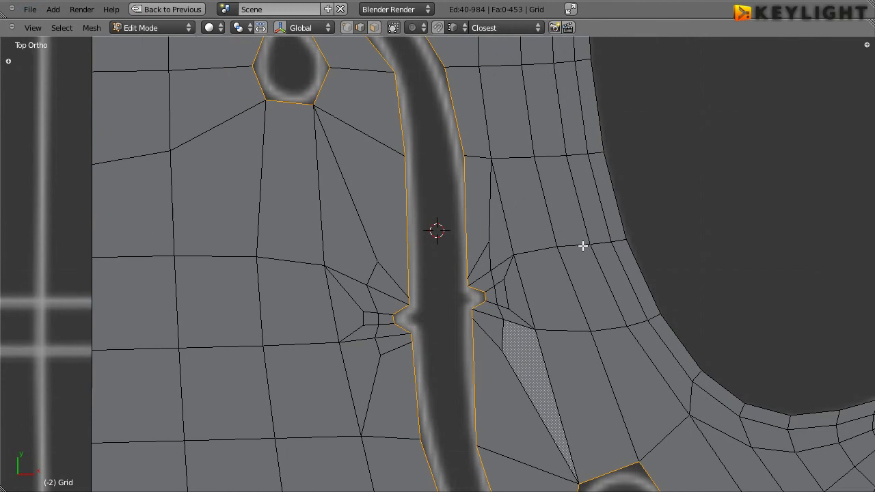
shift+middle_drag(472, 116, 486, 353)
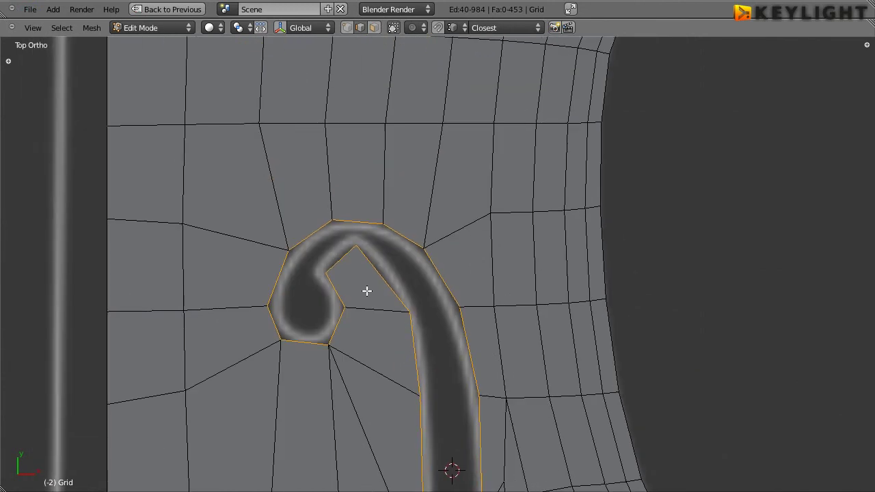
- In vertex select, align the curl notch apex, notch inner end and stem inner-edge vertex to the blueprint
click(347, 27)
scroll(283, 312, up, 2)
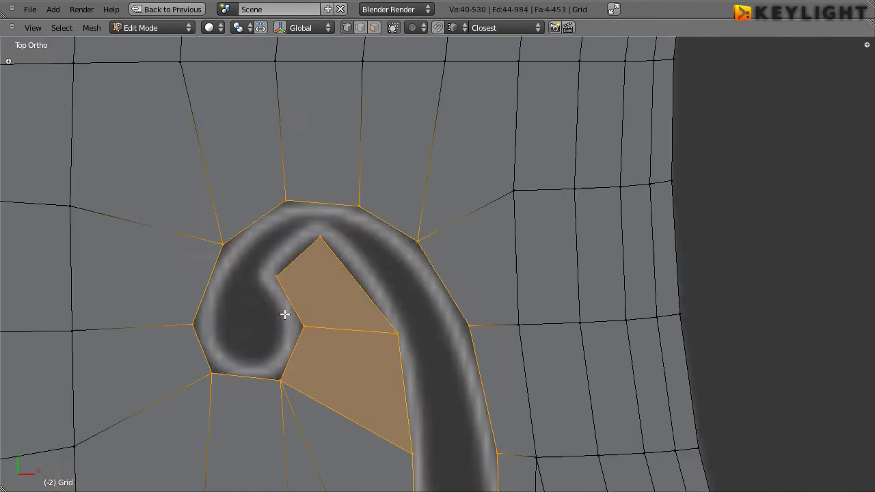
scroll(297, 301, up, 3)
right_drag(229, 217, 235, 219)
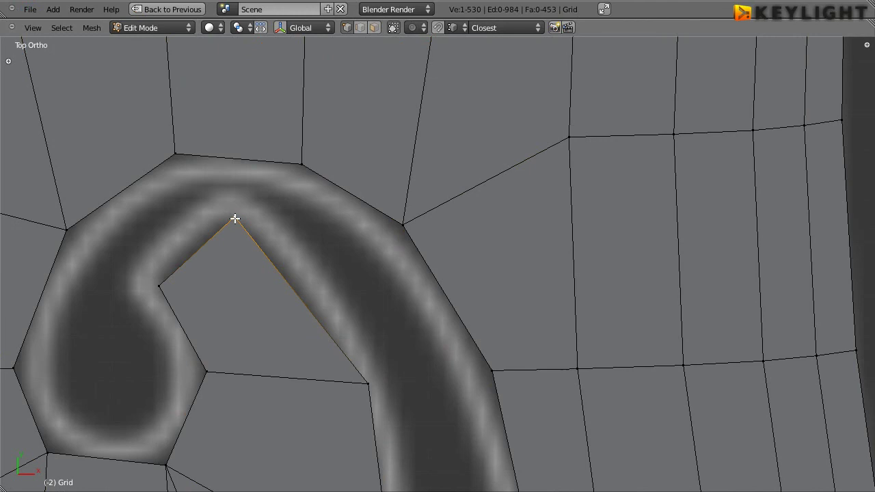
key(g)
click(224, 201)
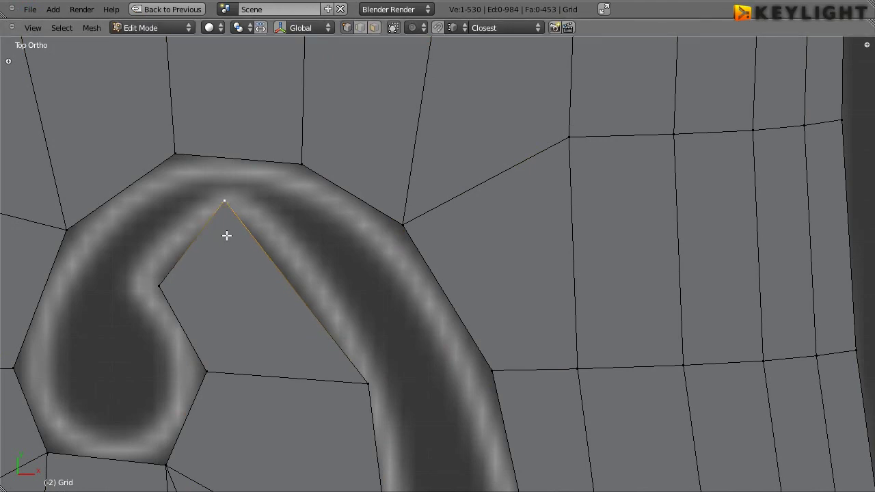
right_click(160, 285)
key(g)
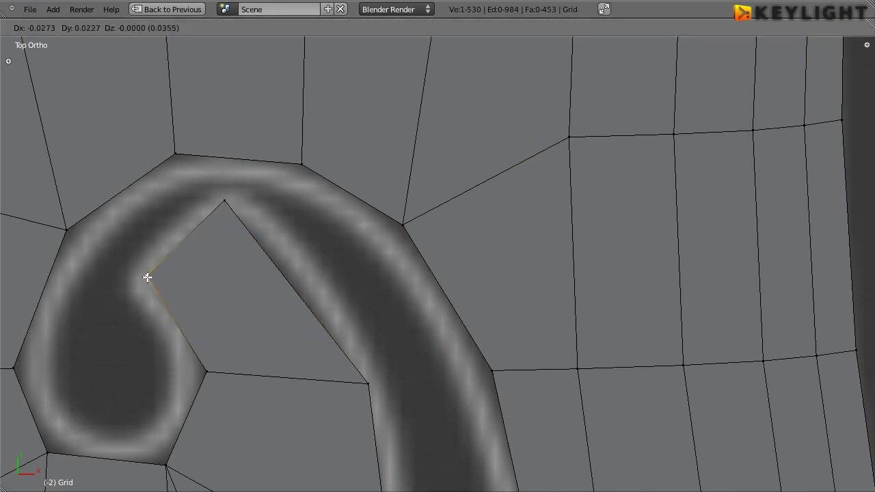
click(139, 274)
right_click(367, 383)
key(g)
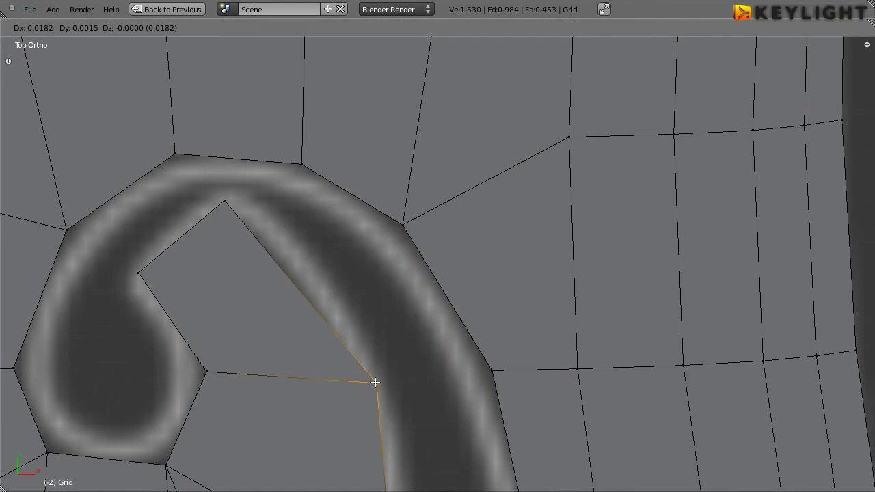
click(375, 383)
- Move three outer-rim vertices around the curl's top onto the blueprint outline
right_click(299, 164)
key(g)
click(294, 176)
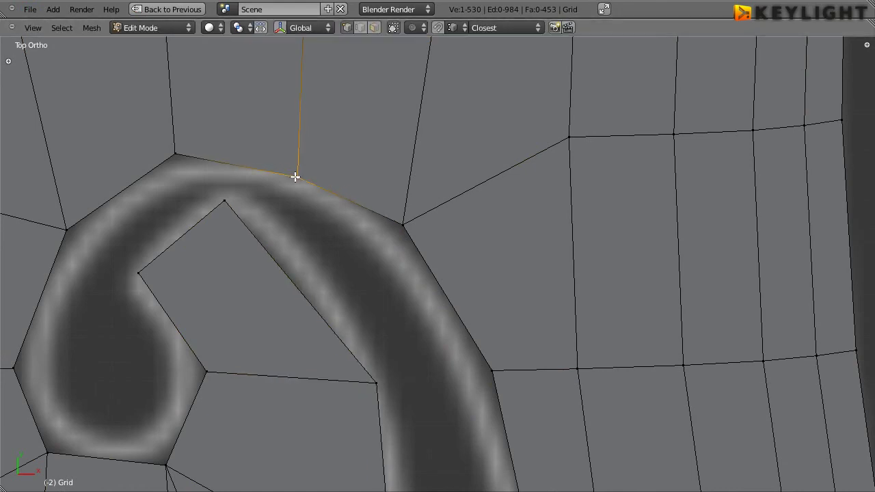
right_click(405, 223)
key(g)
click(387, 237)
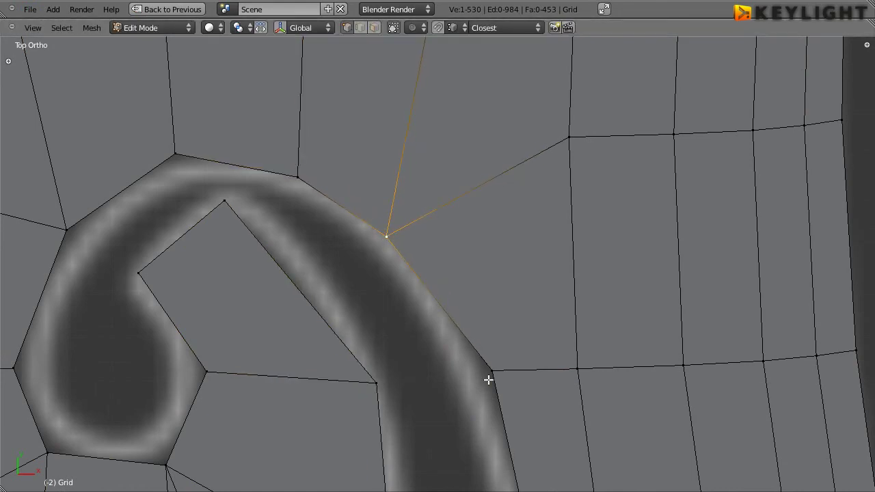
right_click(494, 372)
key(g)
click(477, 375)
- Shift the stem vertices and the one beside the stem notch left onto the blueprint outline
scroll(409, 339, down, 2)
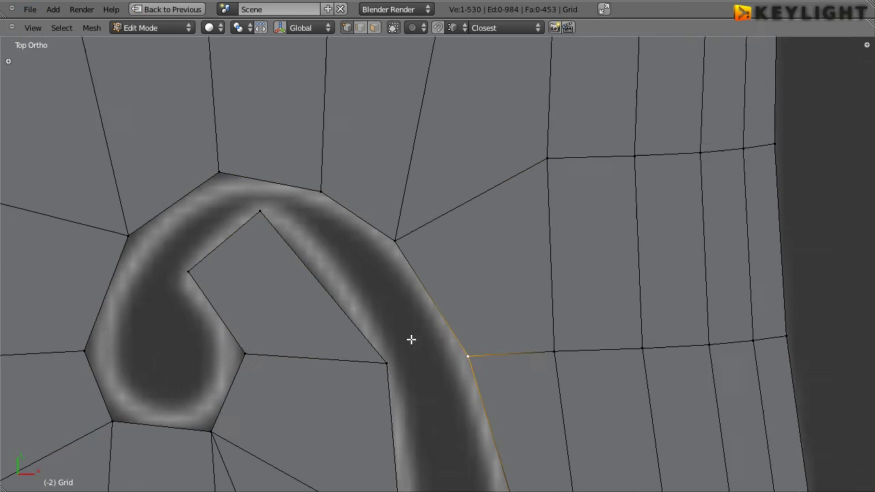
shift+middle_drag(495, 387, 427, 152)
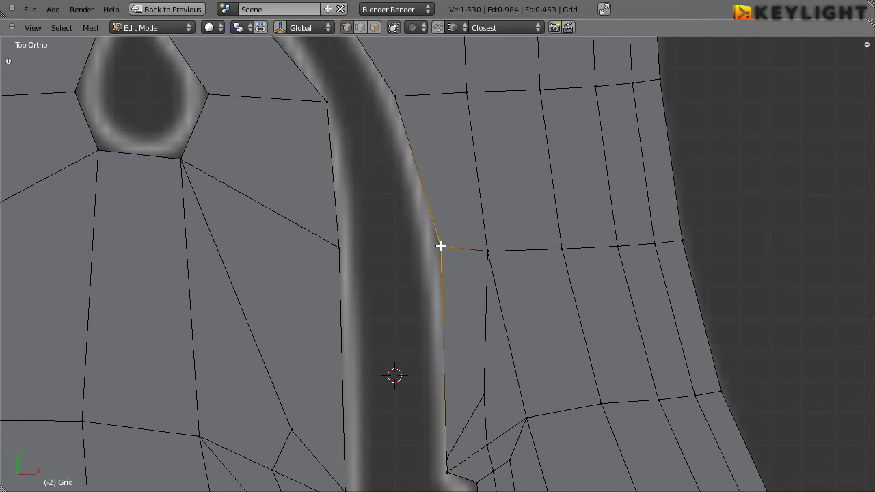
key(g)
click(429, 245)
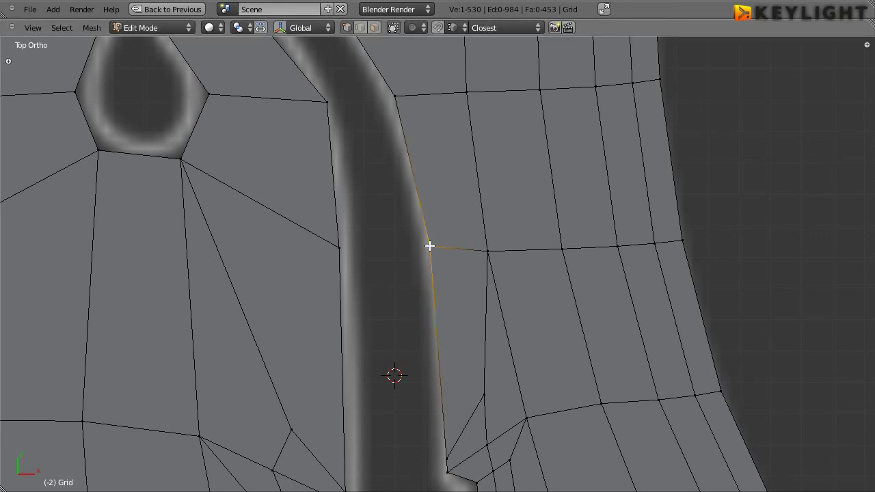
shift+scroll(465, 341, down, 1)
shift+scroll(460, 289, down, 2)
shift+scroll(412, 291, down, 1)
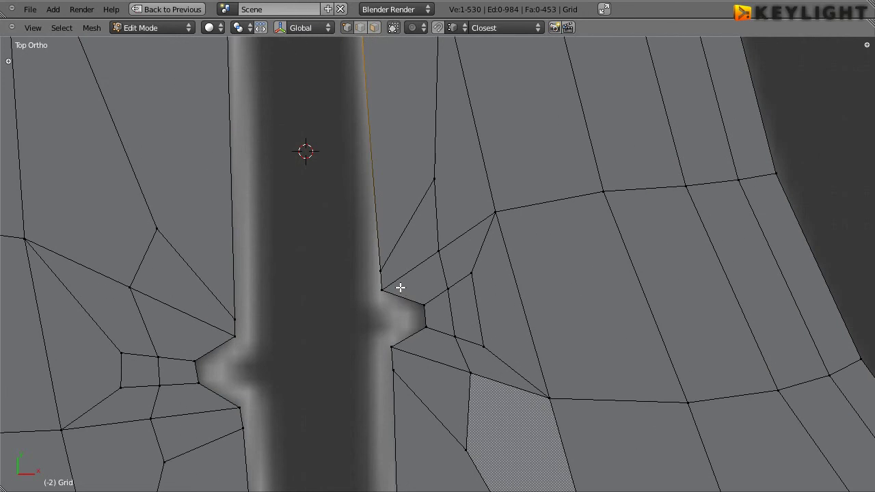
shift+right_click(380, 271)
key(g)
click(366, 270)
scroll(401, 303, down, 6)
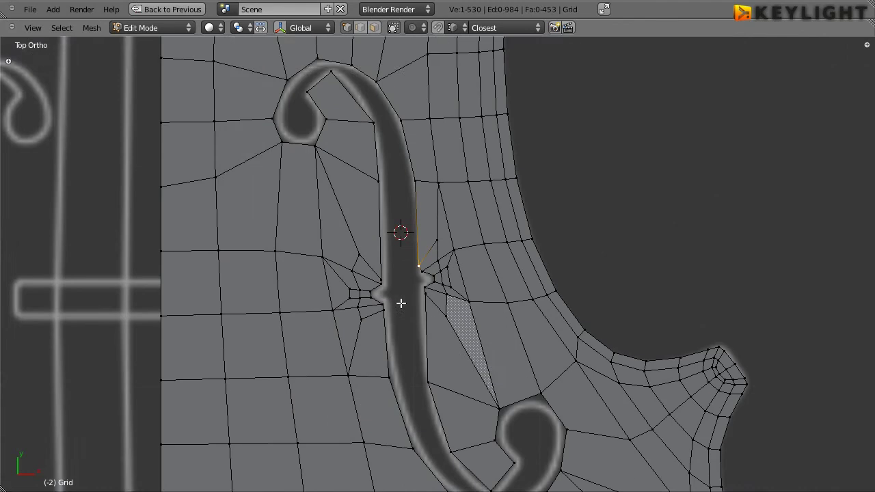
ctrl+scroll(444, 274, down, 2)
shift+scroll(478, 257, down, 1)
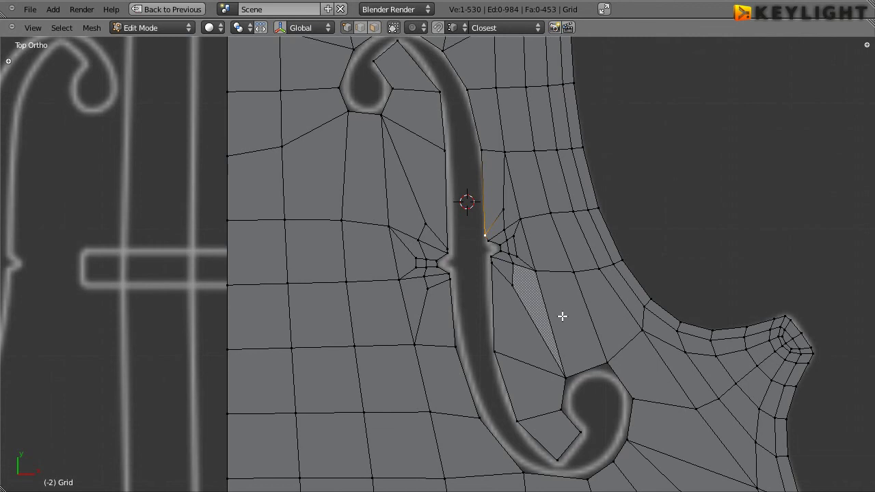
scroll(495, 251, down, 1)
scroll(456, 248, down, 1)
scroll(455, 248, up, 2)
ctrl+scroll(461, 248, down, 3)
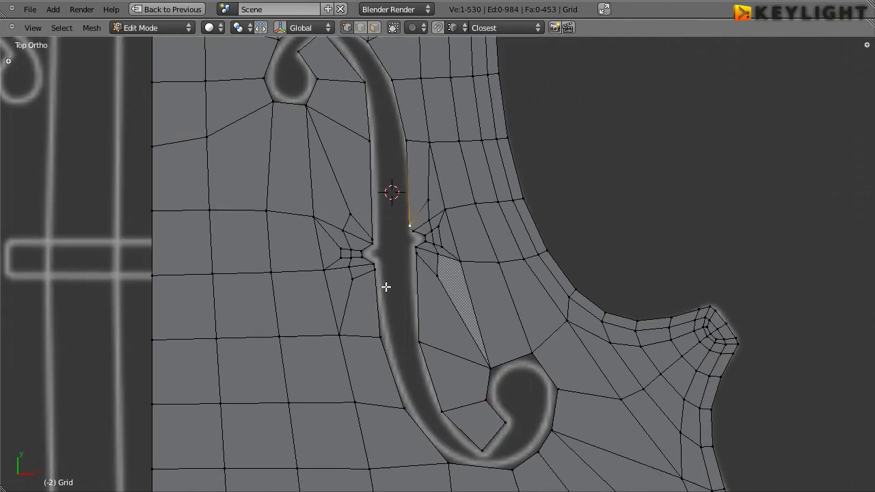